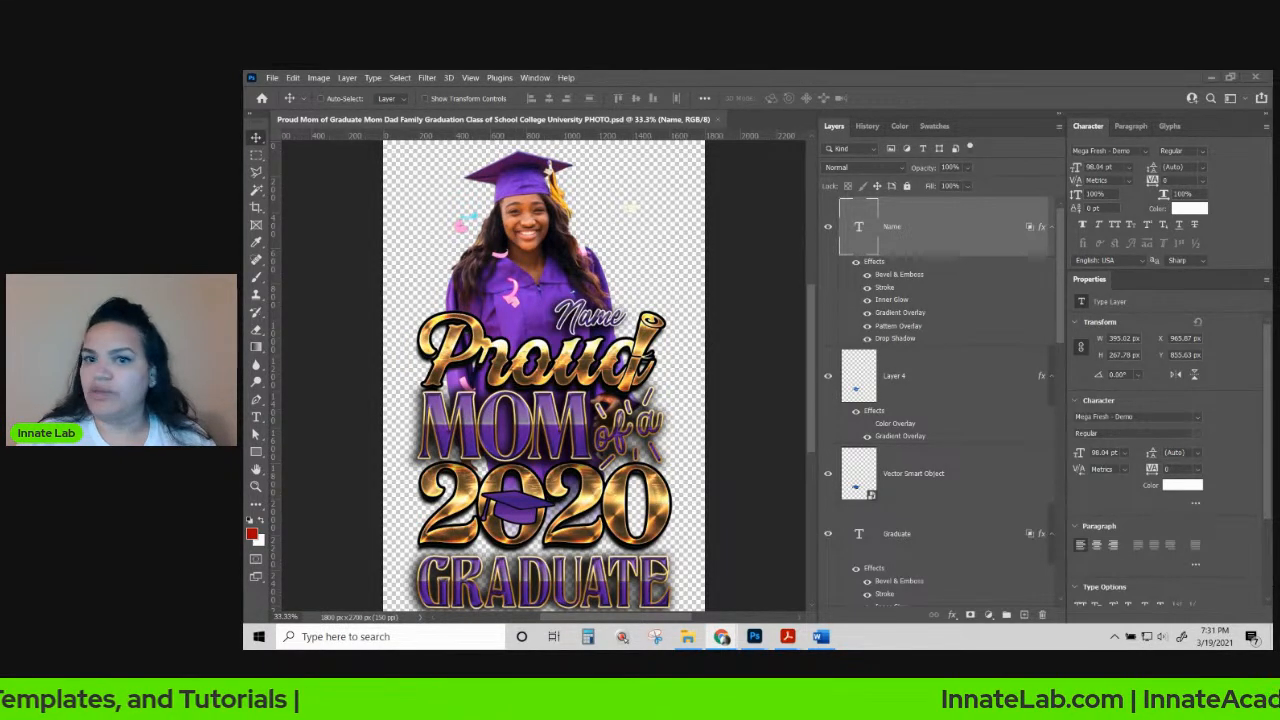
Bring the remove.bg page into full view next to the Photoshop design.
drag(246, 156, 816, 79)
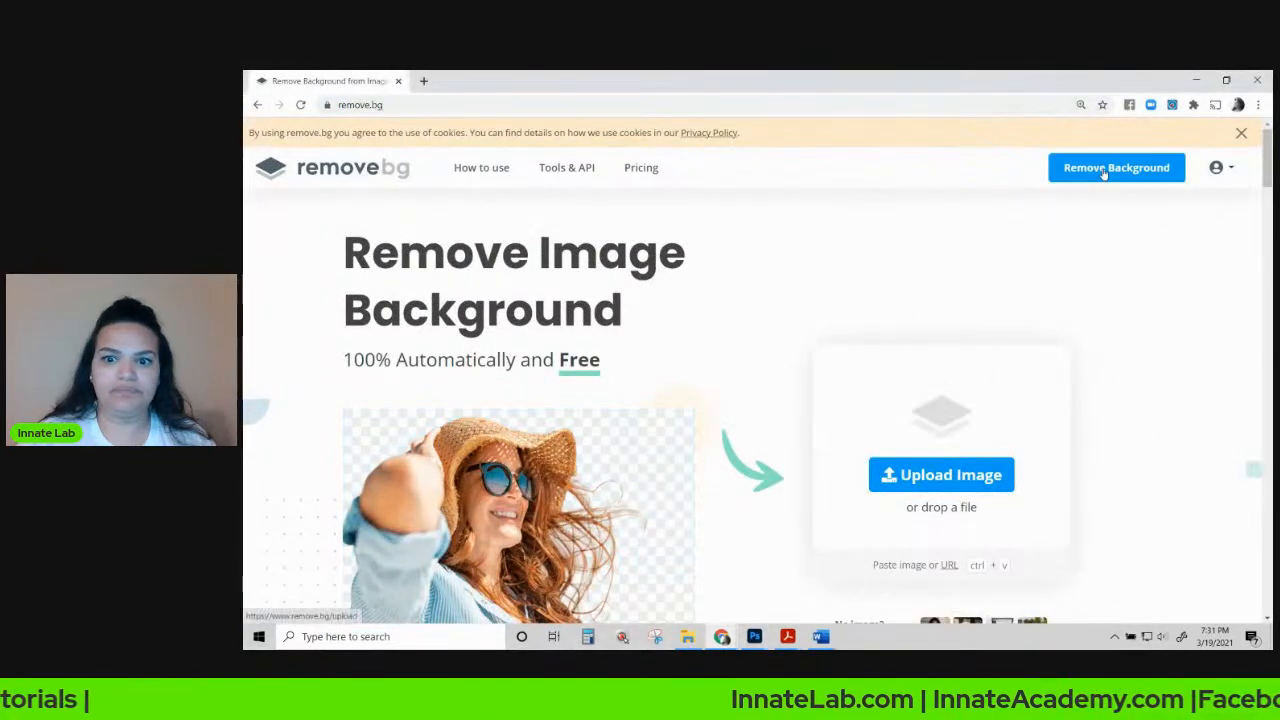
Upload the graduate portrait to remove.bg, save the HD cut-out PNG, and return to Photoshop.
drag(243, 496, 600, 400)
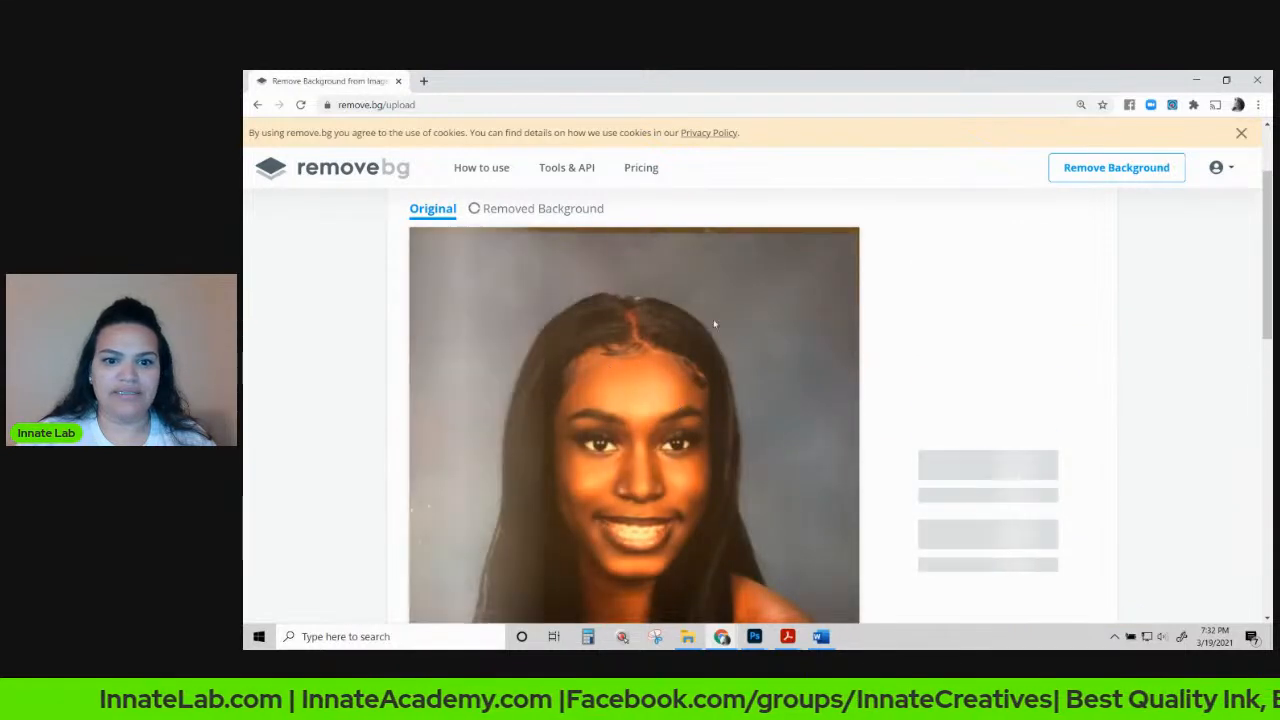
scroll(600, 449, down, 3)
scroll(609, 466, up, 2)
click(976, 392)
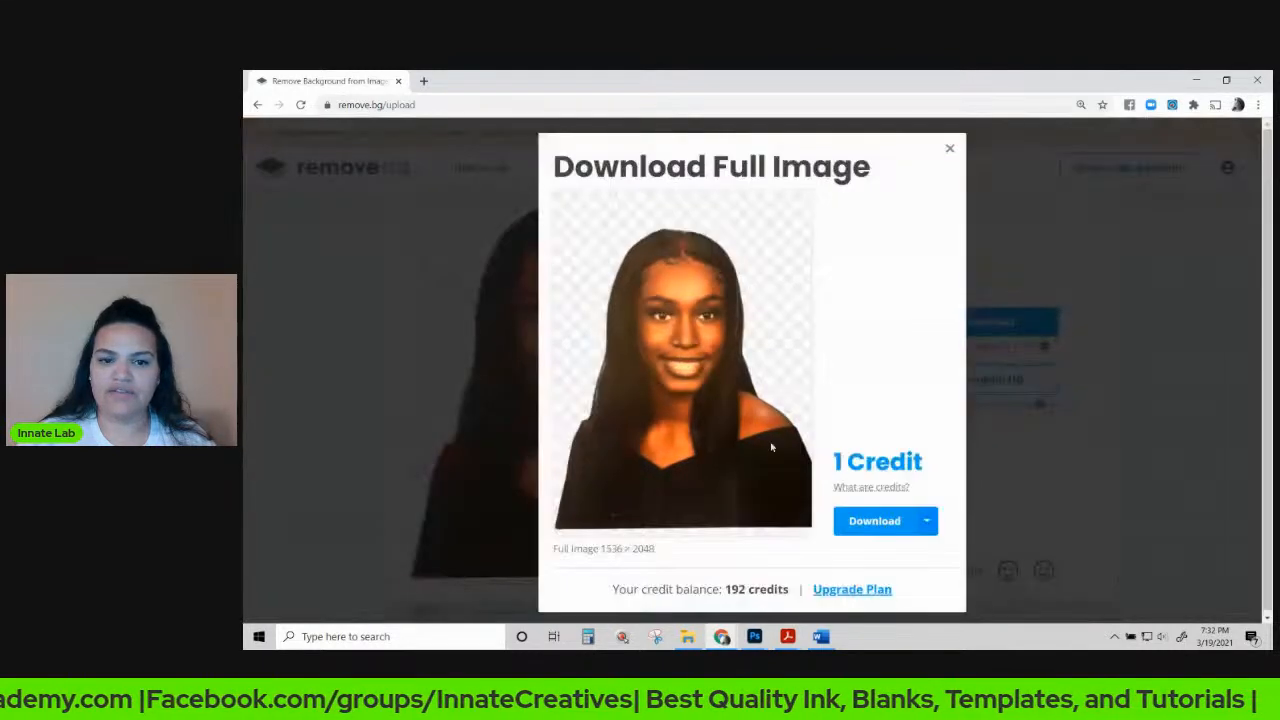
click(874, 520)
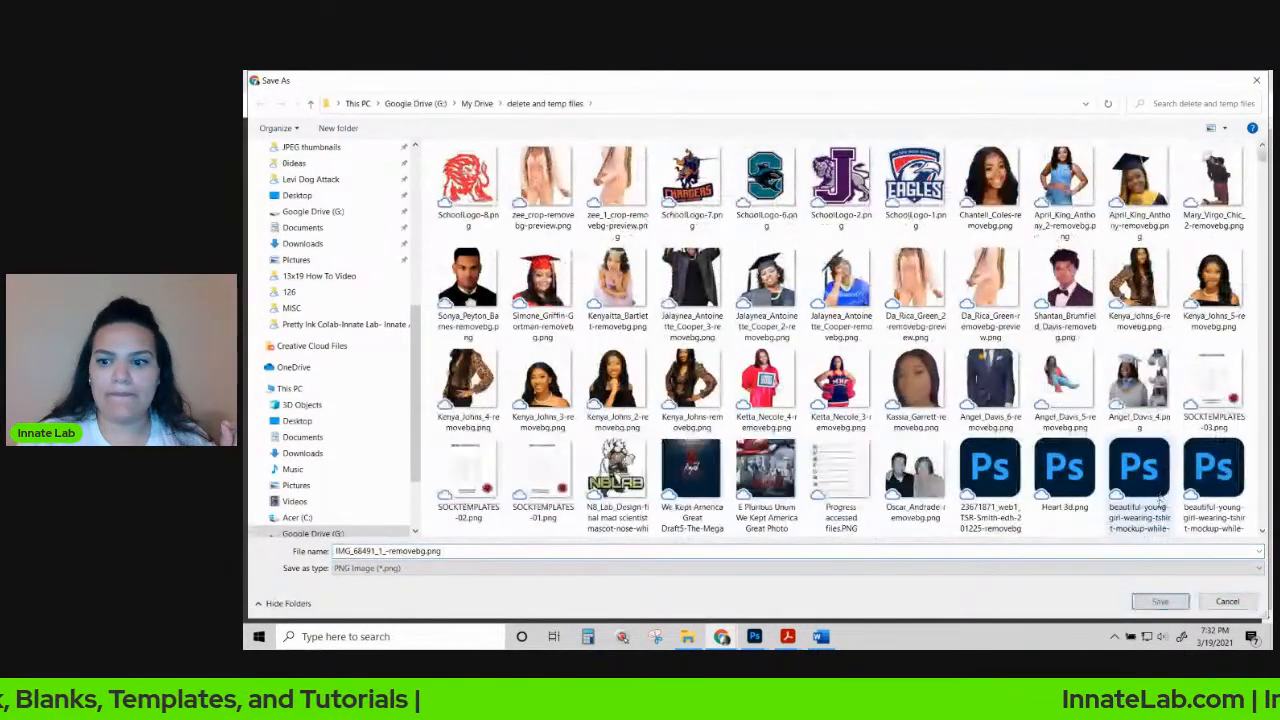
click(1176, 605)
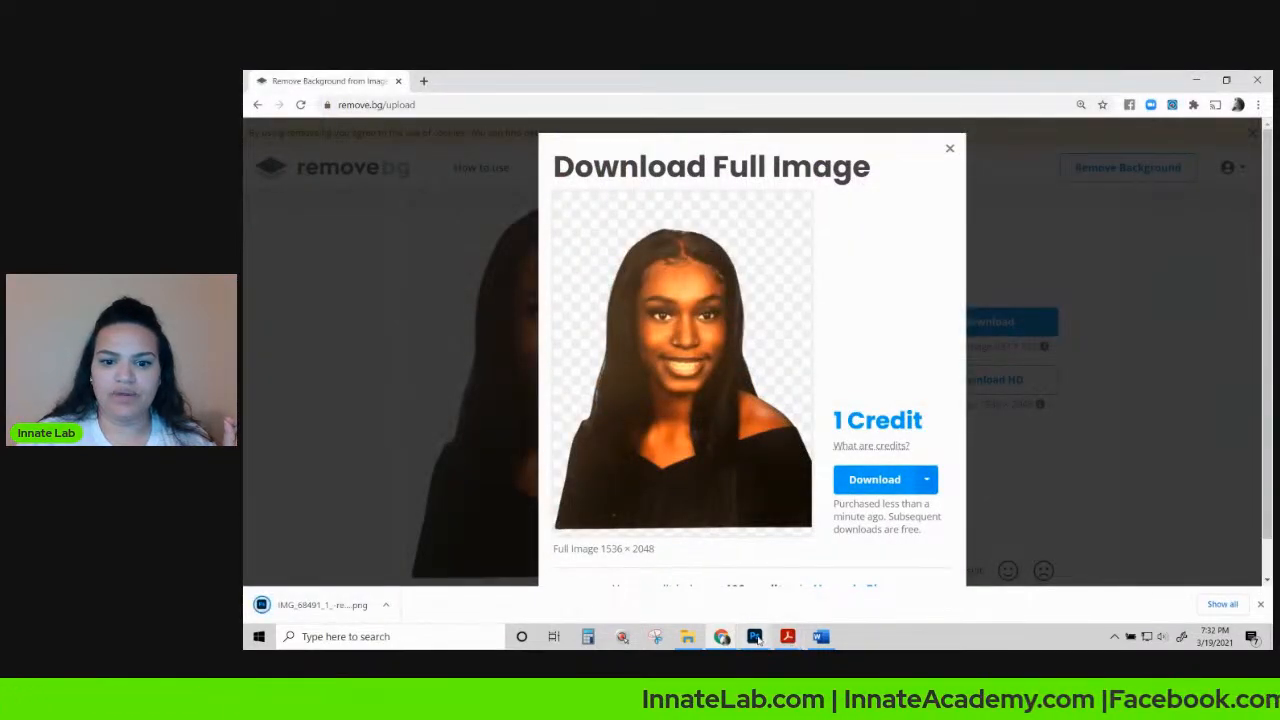
click(754, 636)
click(759, 591)
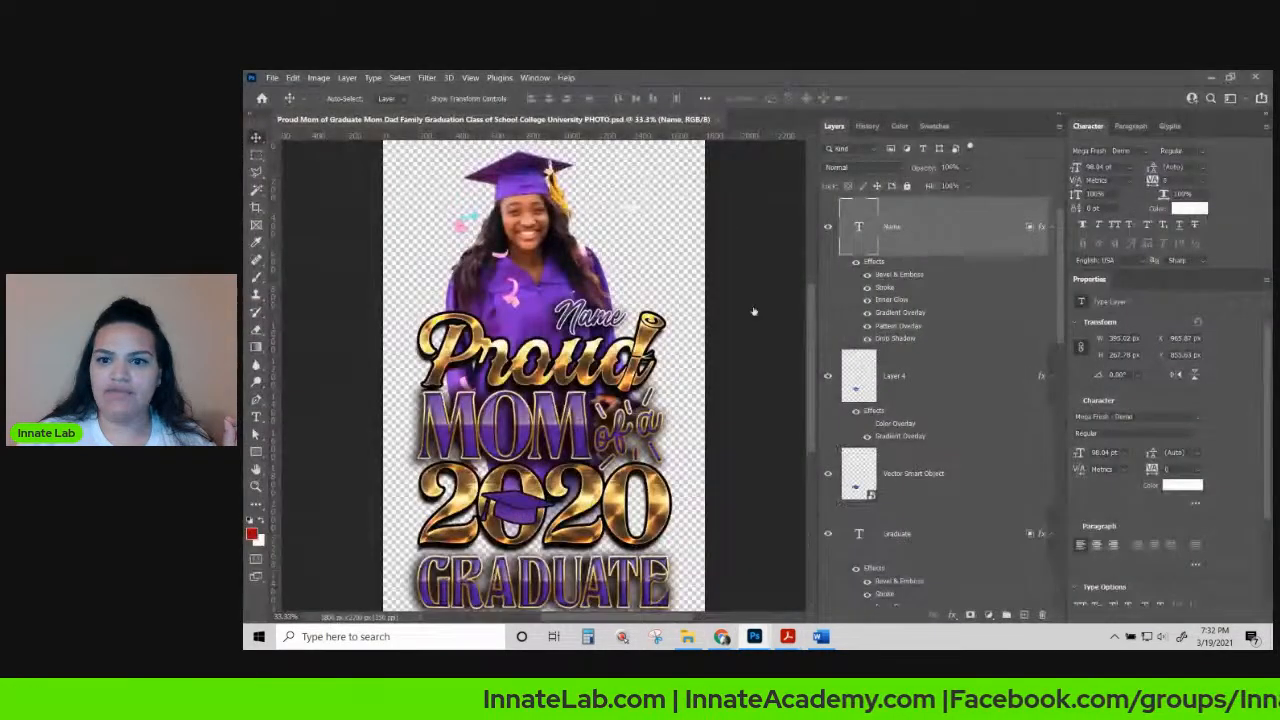
Select the Photo1 layer and place the downloaded cut-out PNG into the design.
right_click(522, 270)
click(545, 276)
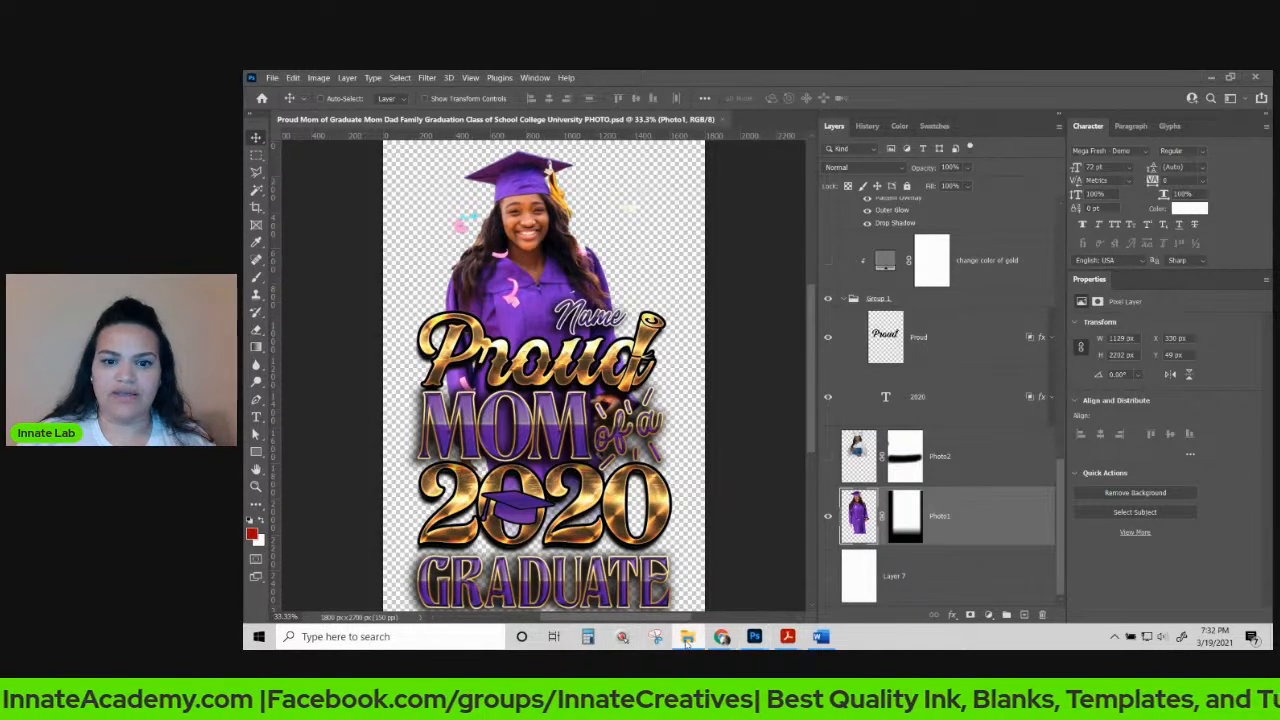
mouse_move(722, 637)
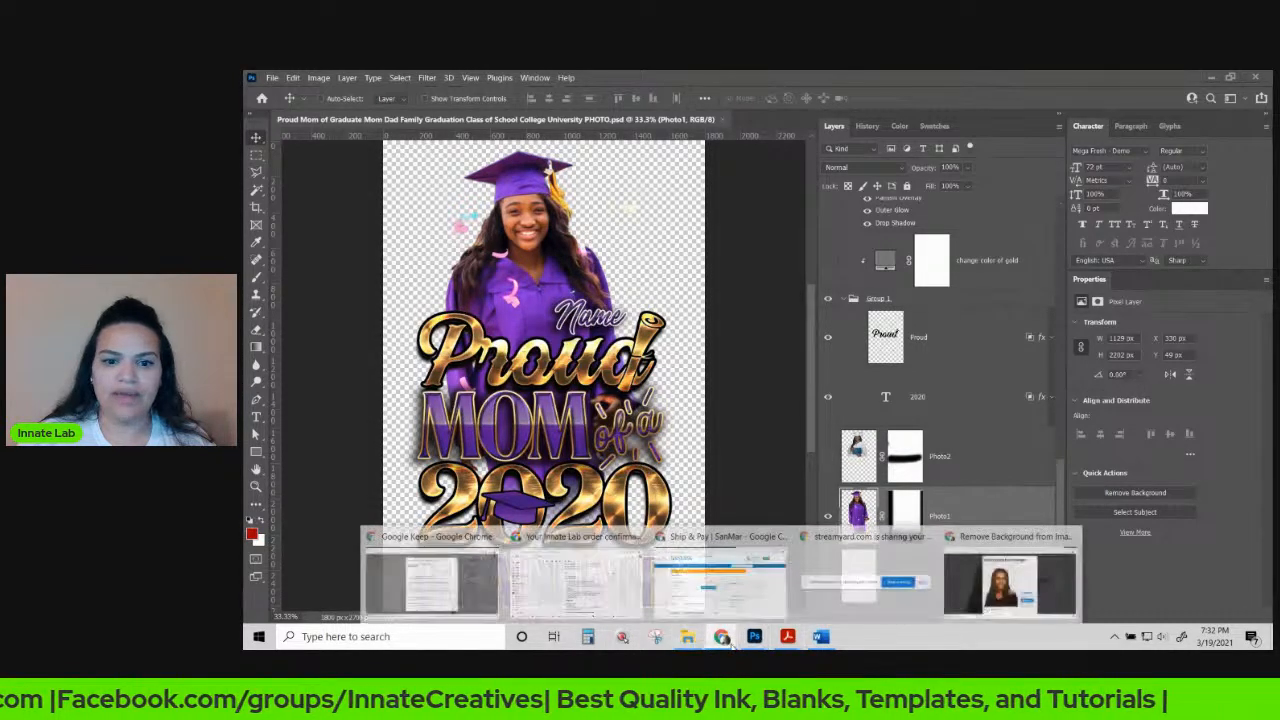
click(1010, 580)
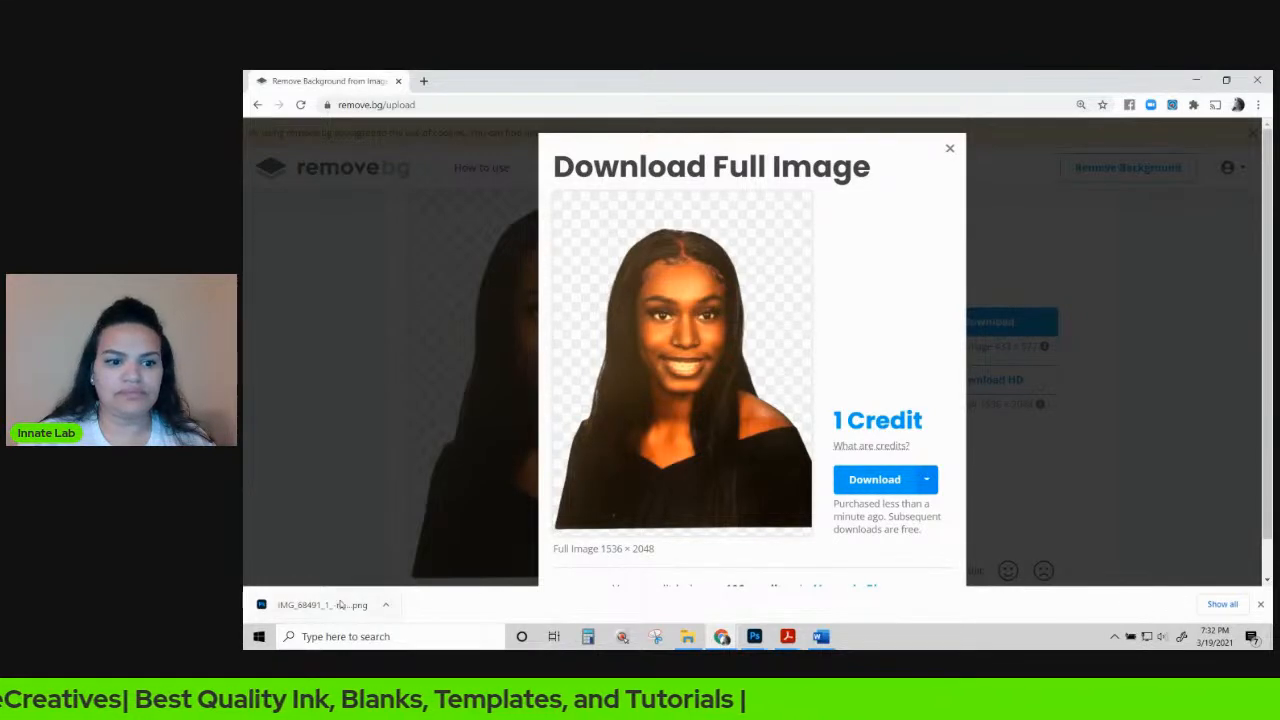
drag(328, 605, 534, 292)
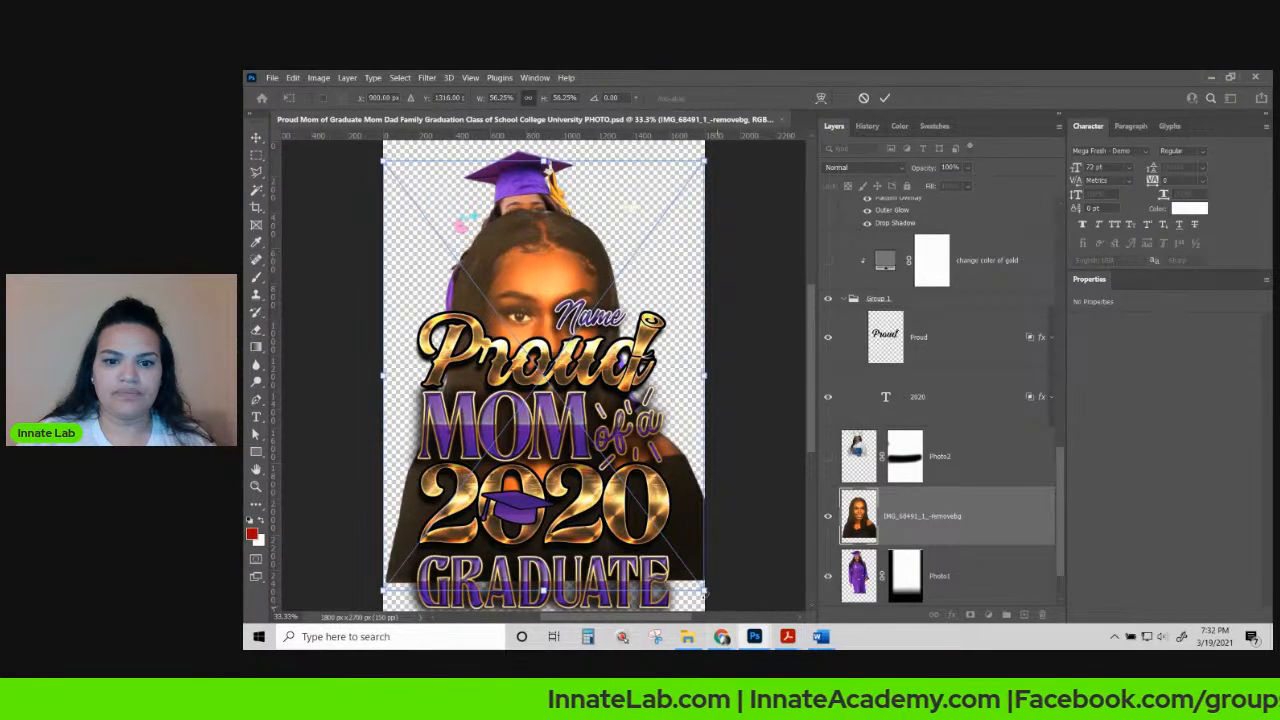
Scale the portrait to about 43%, move it up behind the lettering, and hide the original photo.
drag(704, 609, 600, 450)
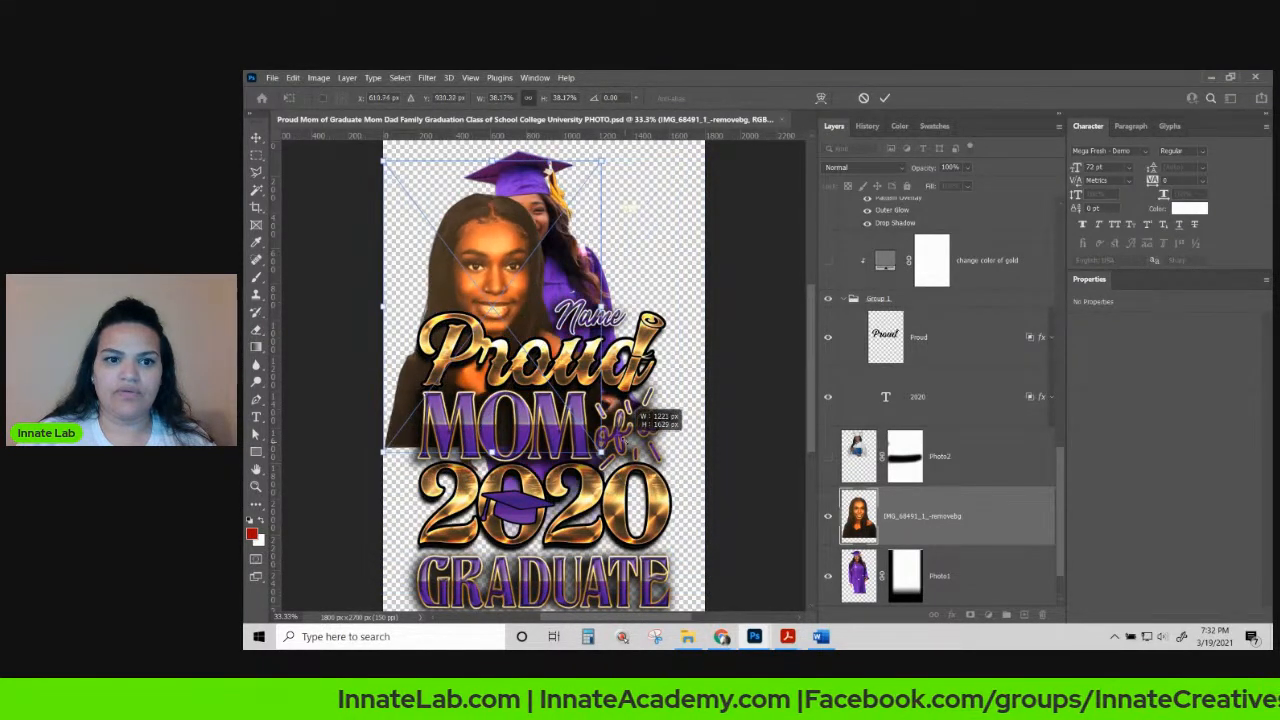
drag(535, 226, 515, 208)
key(Return)
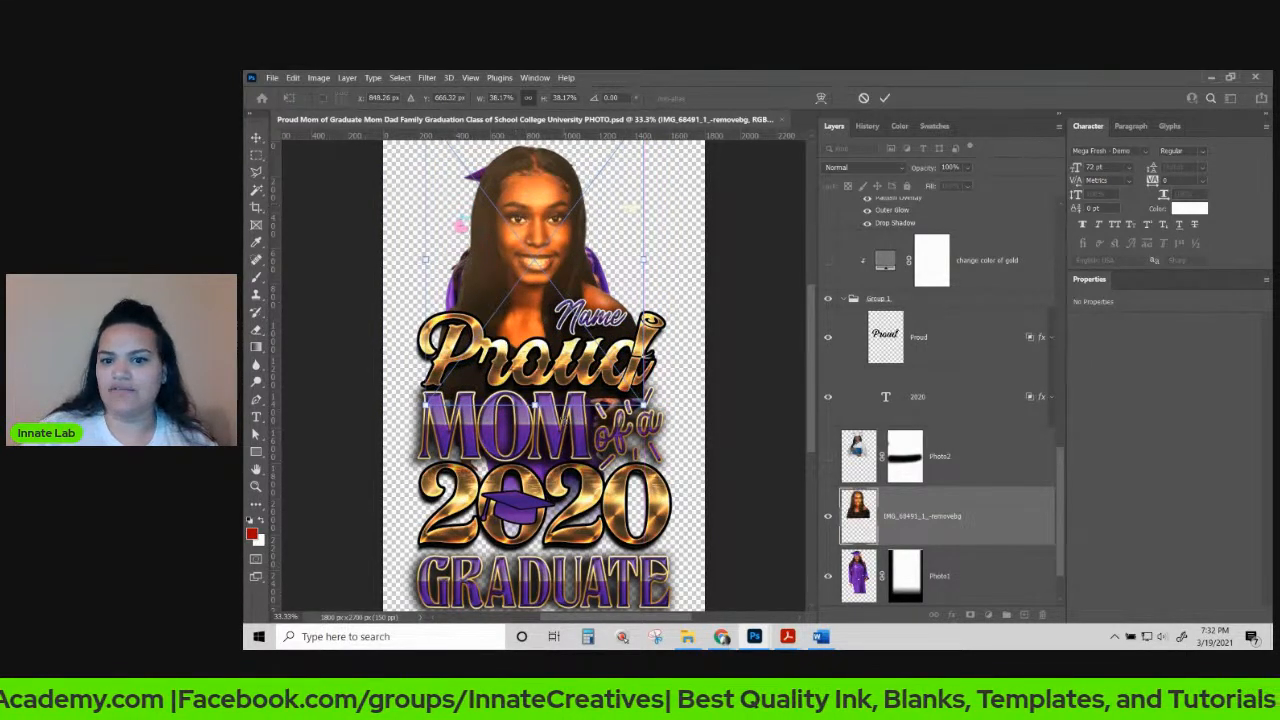
click(828, 576)
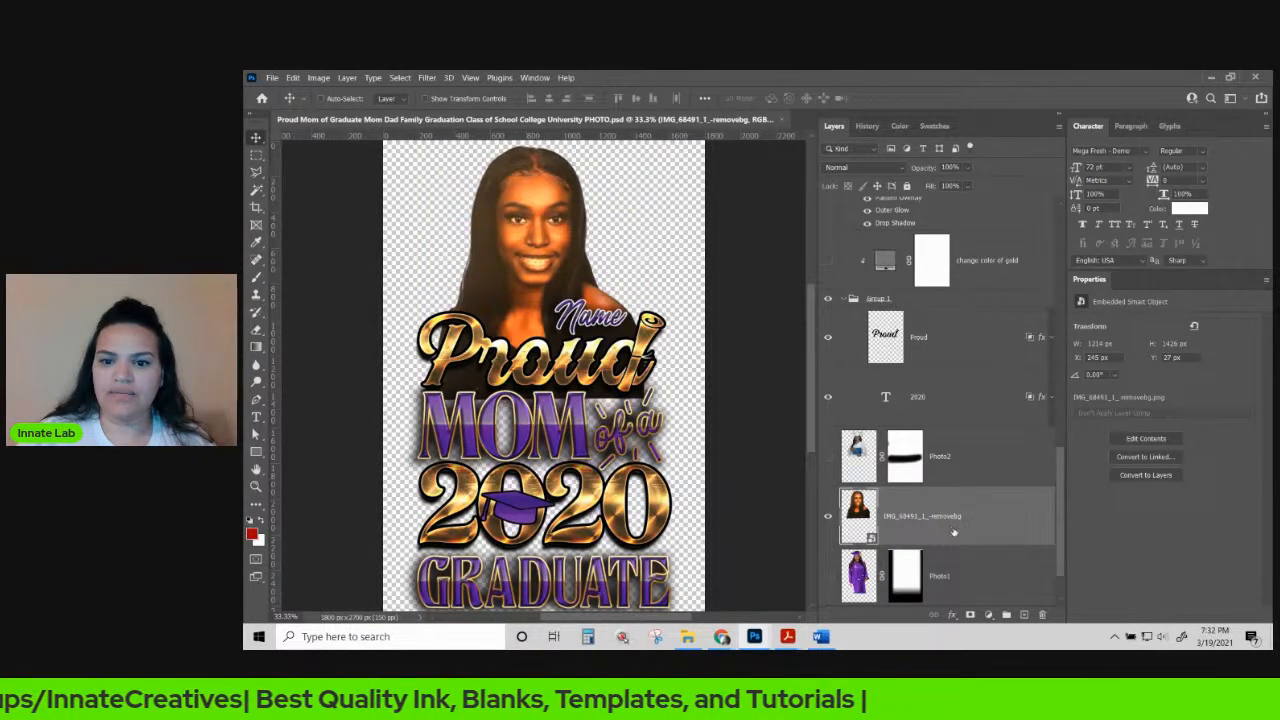
Add a layer mask to the portrait and set up a 600 px brush with 0% hardness.
click(970, 615)
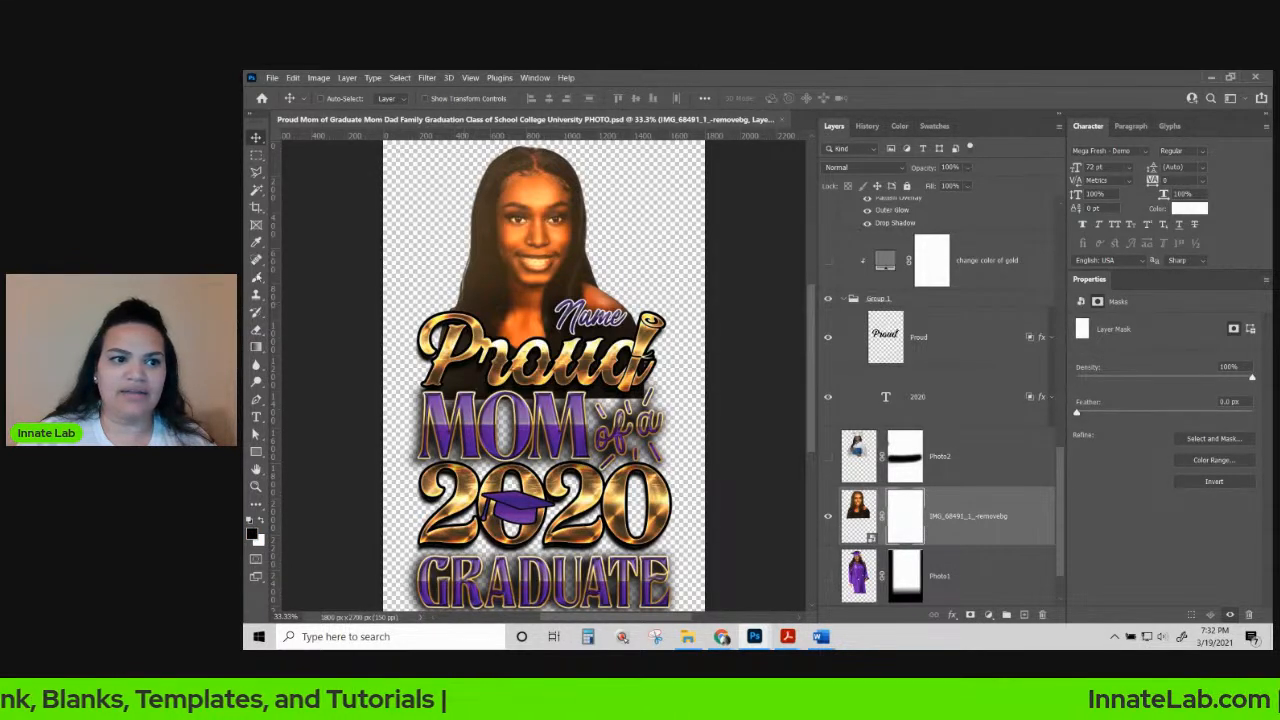
click(256, 242)
click(256, 277)
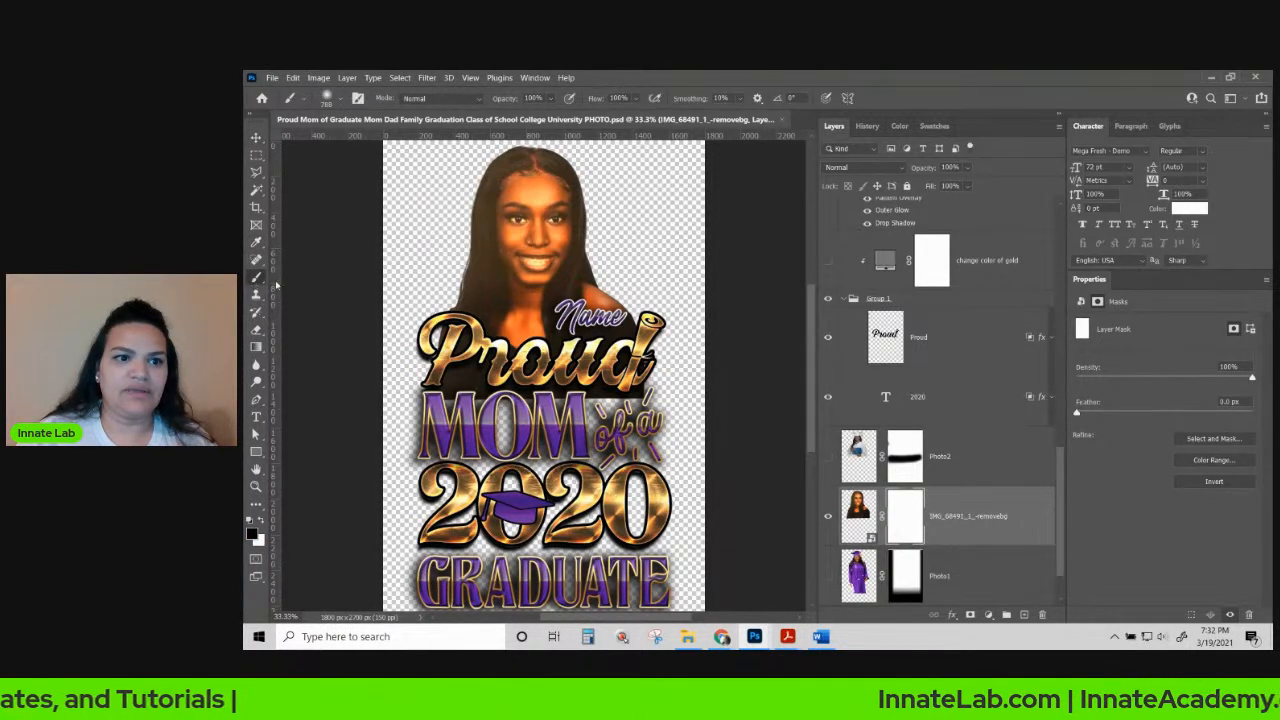
click(340, 99)
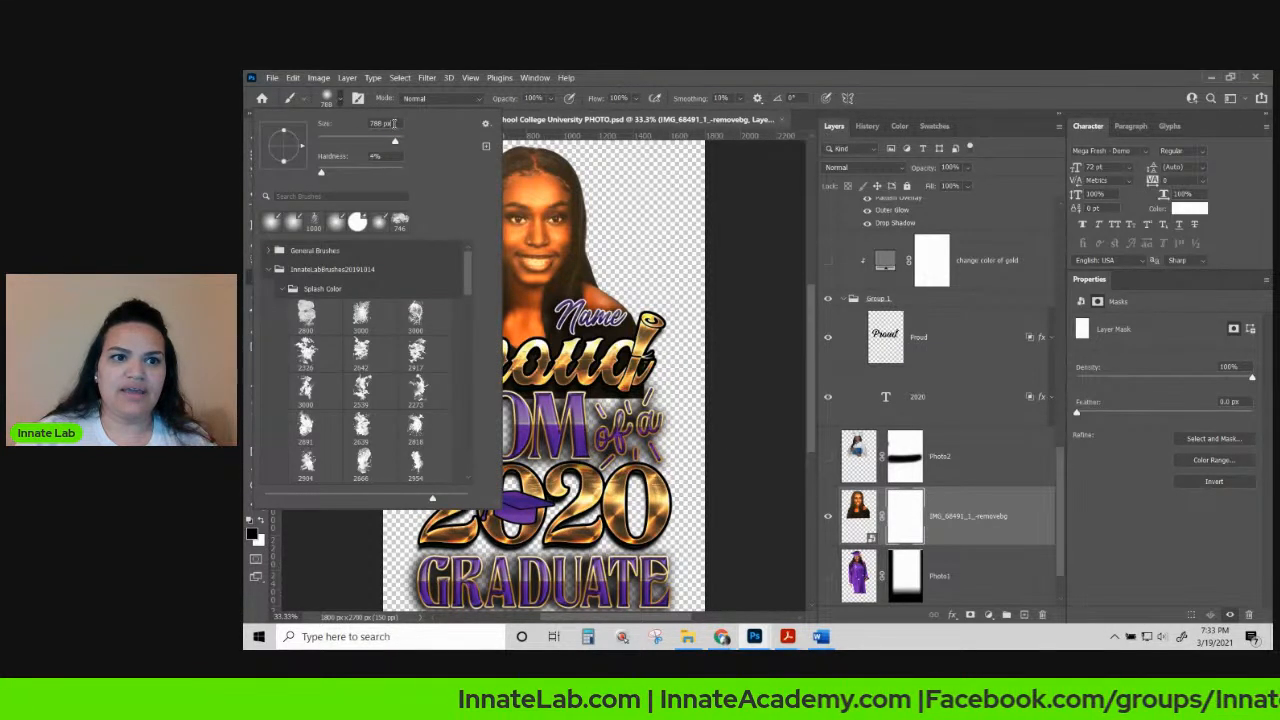
drag(394, 123, 348, 124)
text(600)
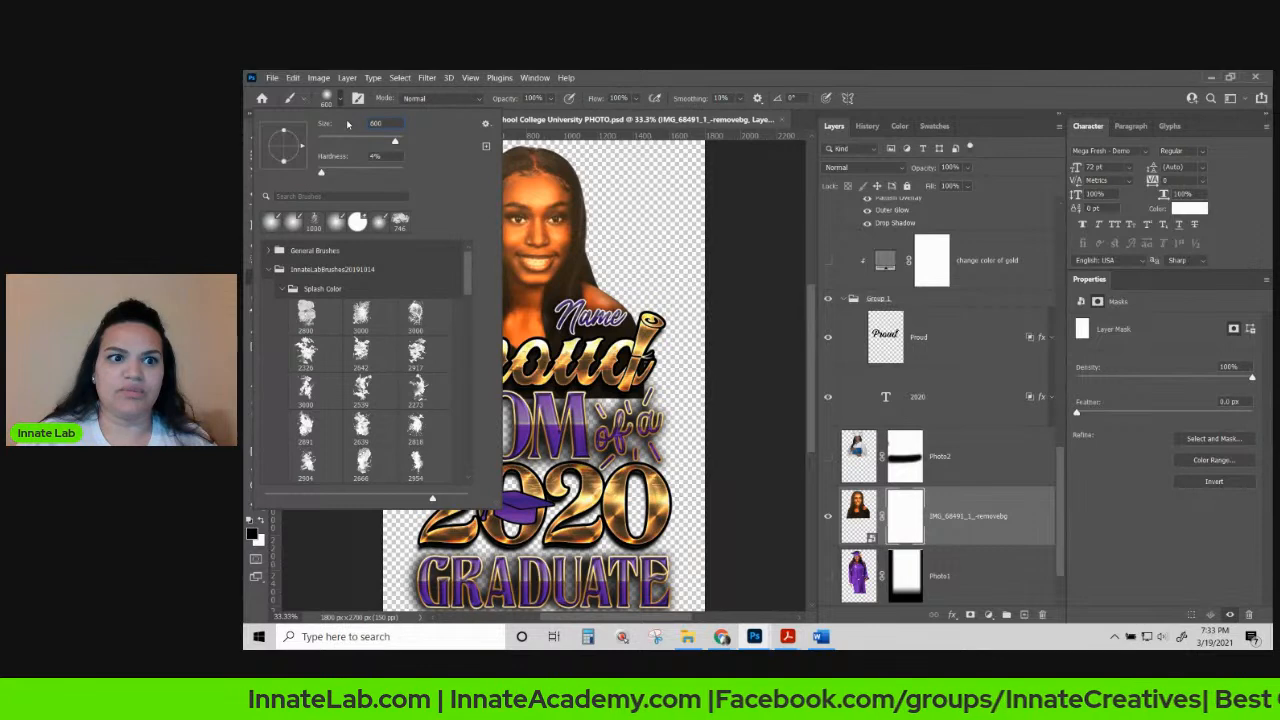
drag(322, 176, 316, 176)
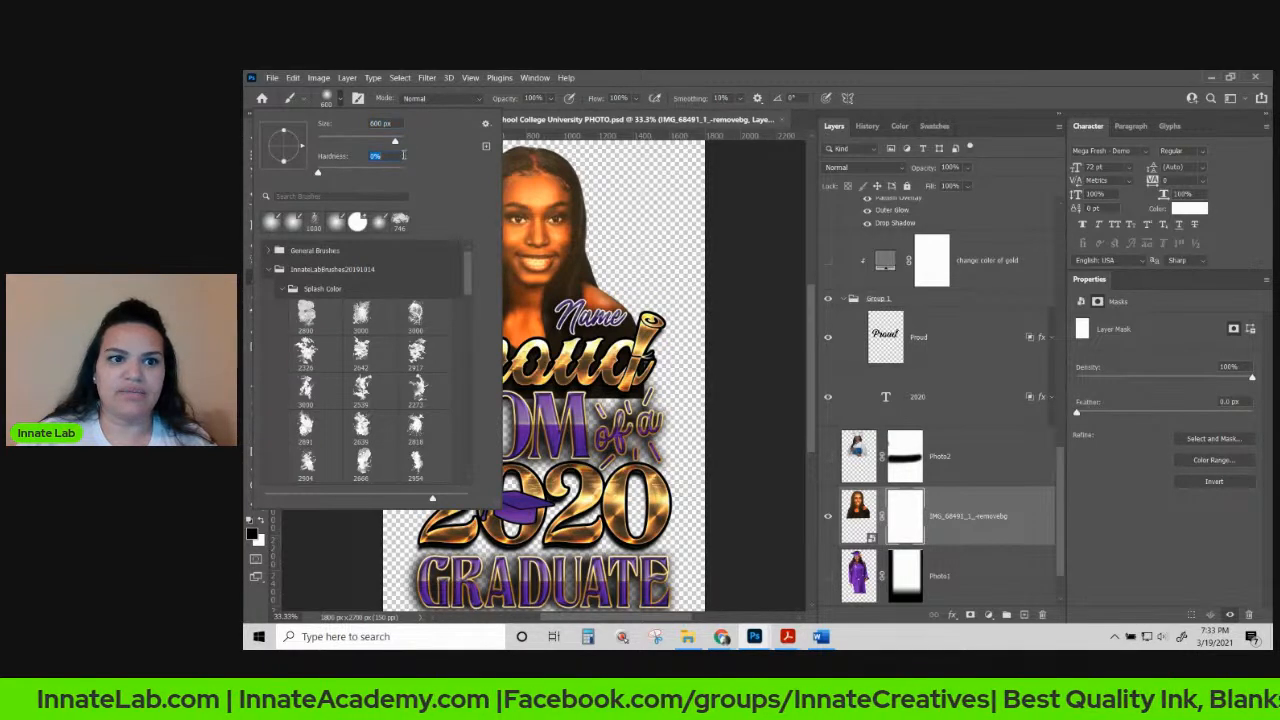
Paint black across the portrait's lower part to fade it out behind the lettering.
click(646, 78)
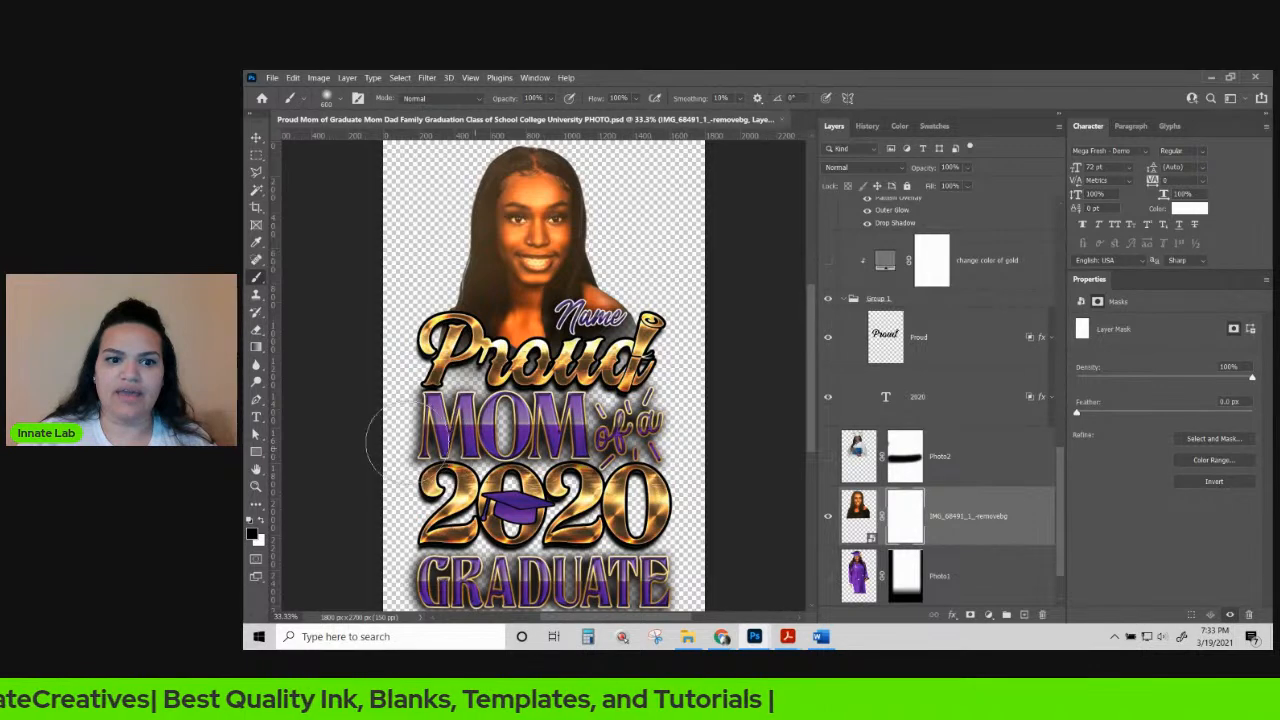
drag(371, 400, 823, 423)
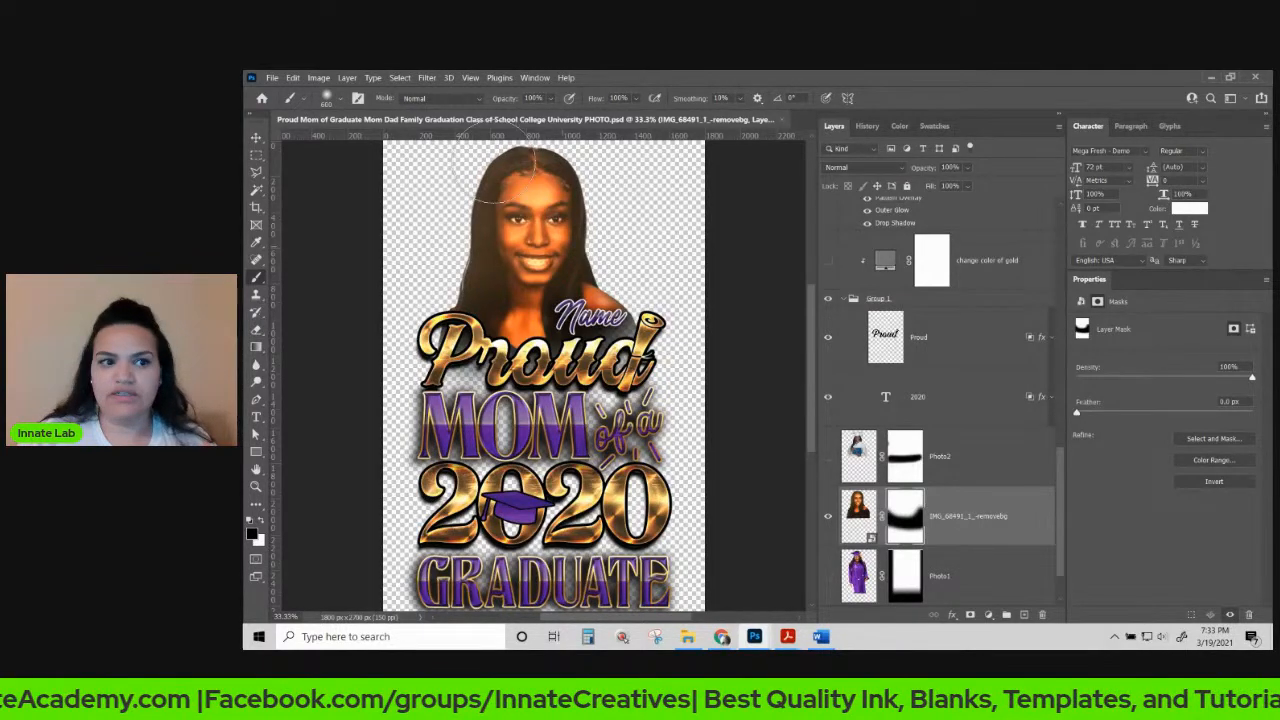
click(256, 137)
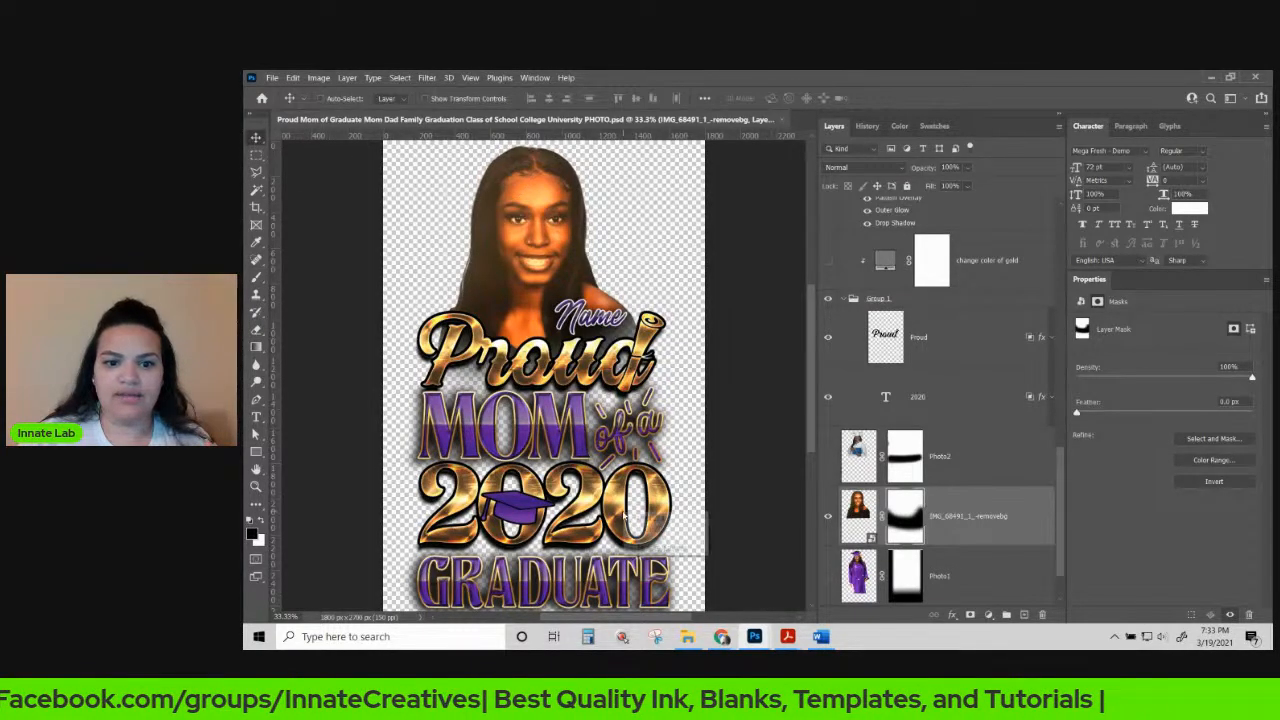
Change the year text from 2020 to 2021, then select the cap's Vector Smart Object layer.
click(636, 530)
click(885, 397)
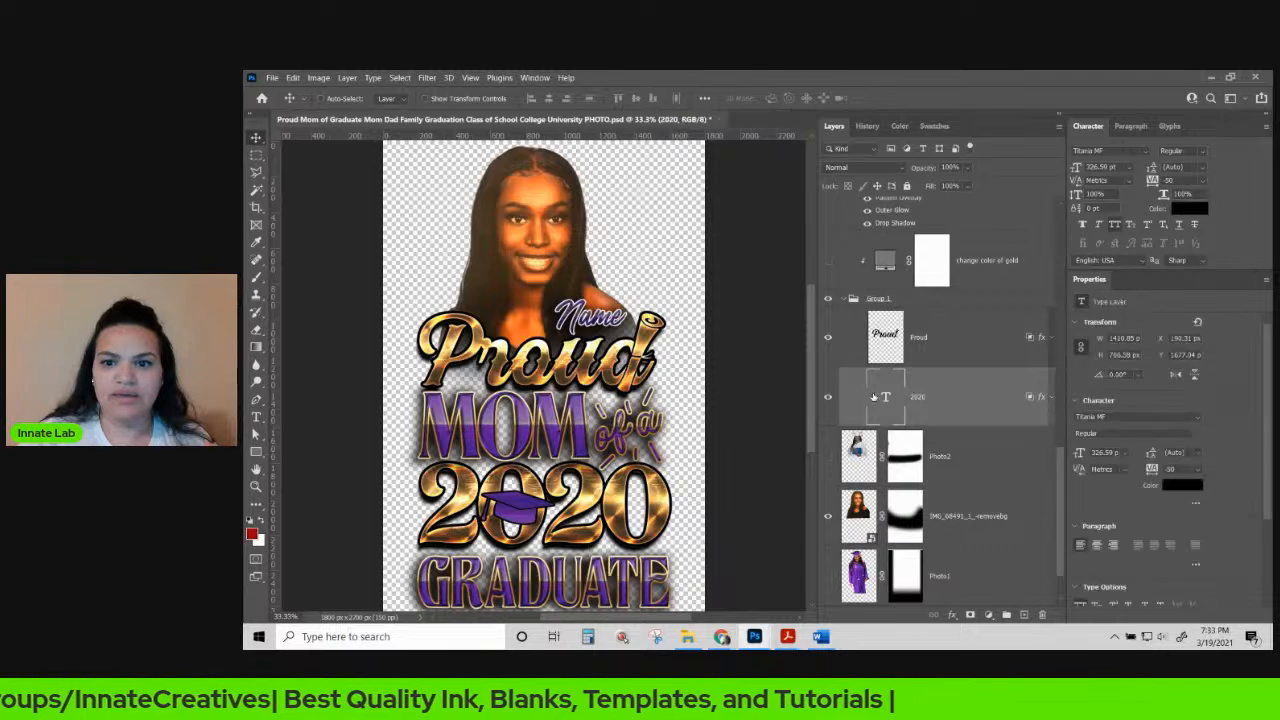
double_click(885, 397)
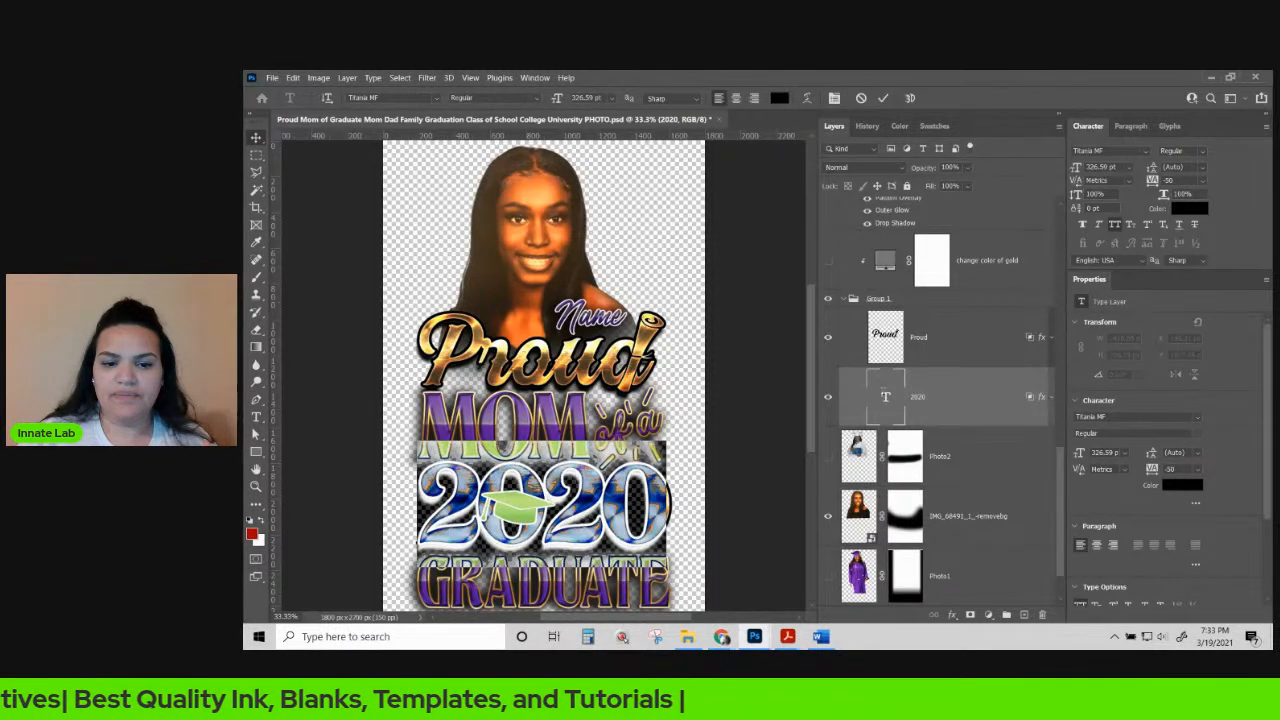
drag(627, 490, 673, 500)
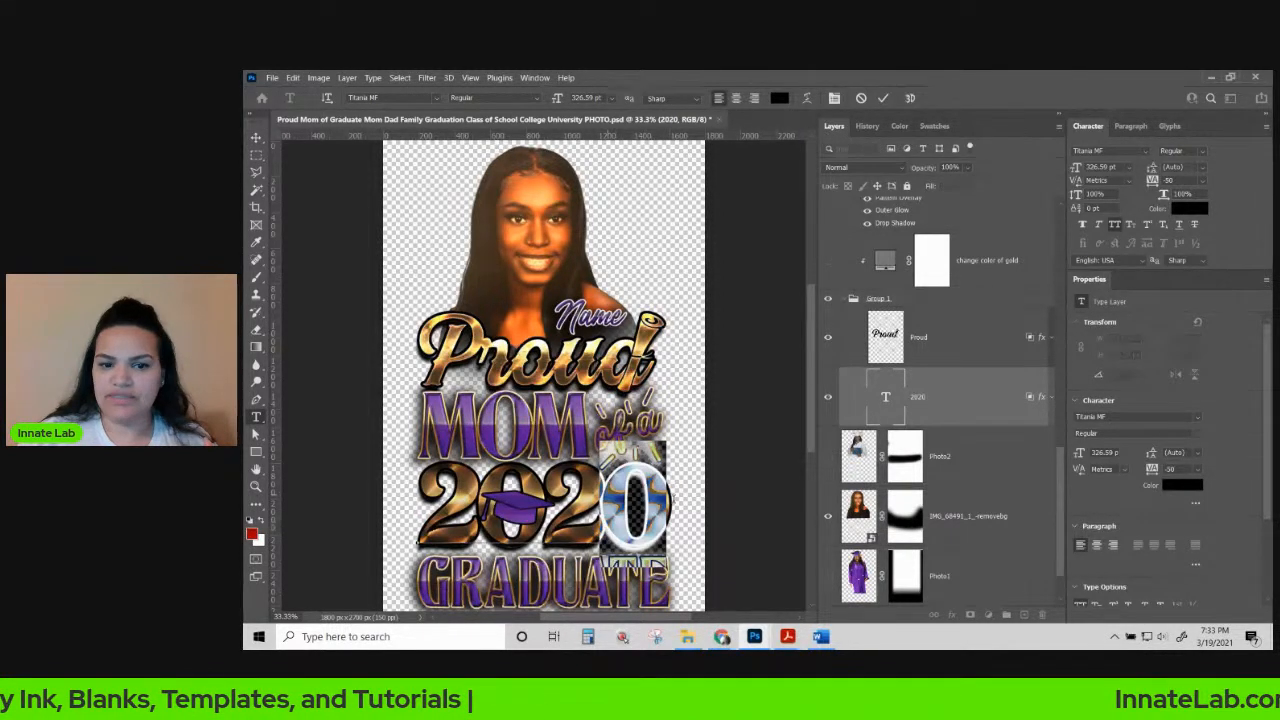
text(1)
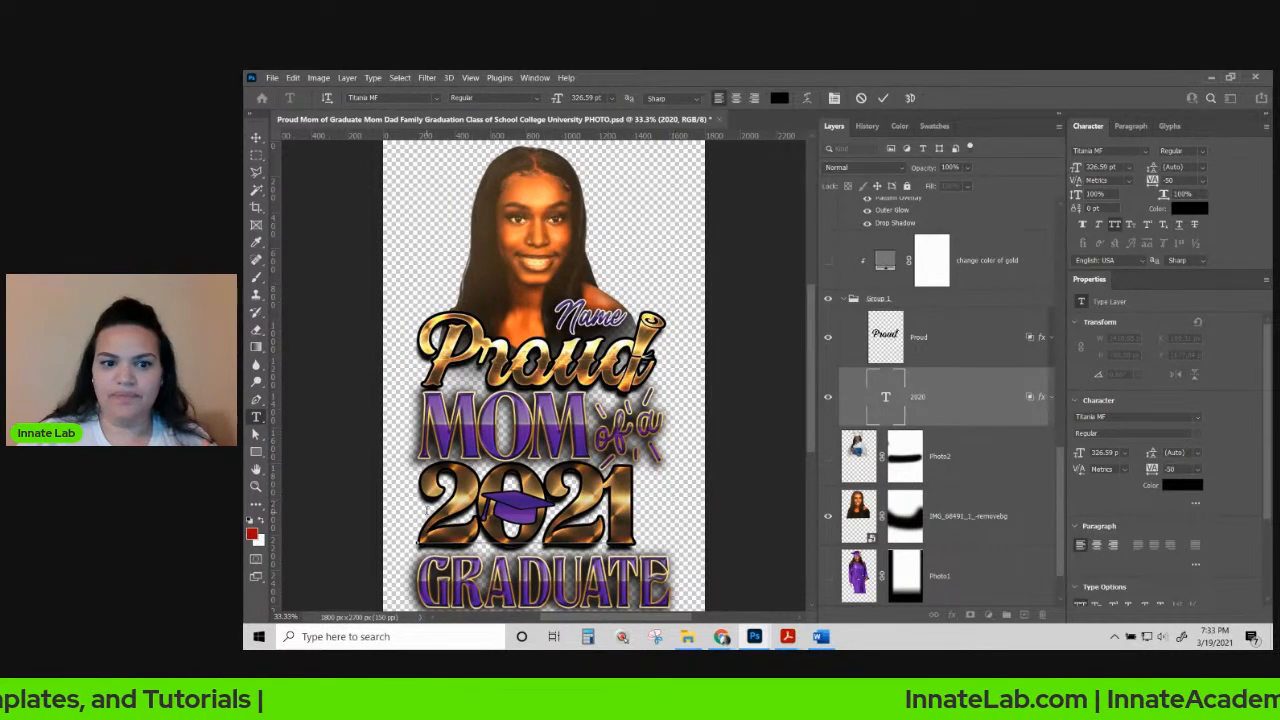
click(256, 139)
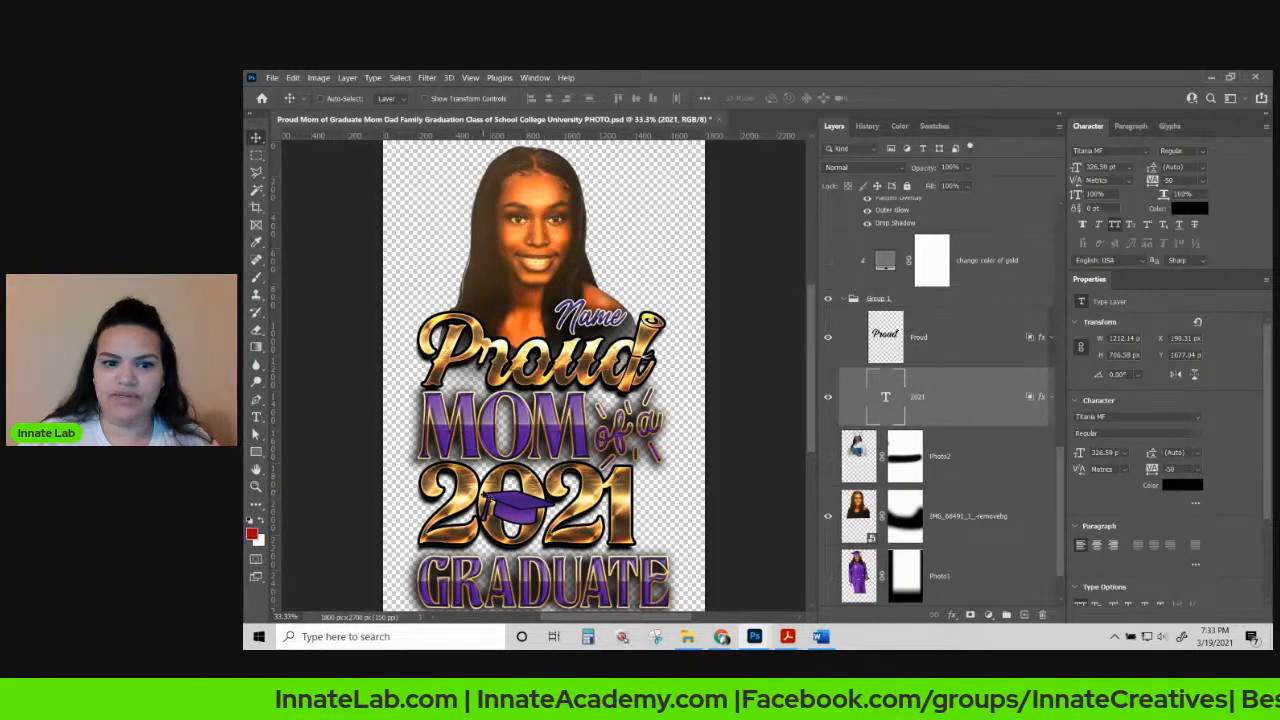
right_click(521, 503)
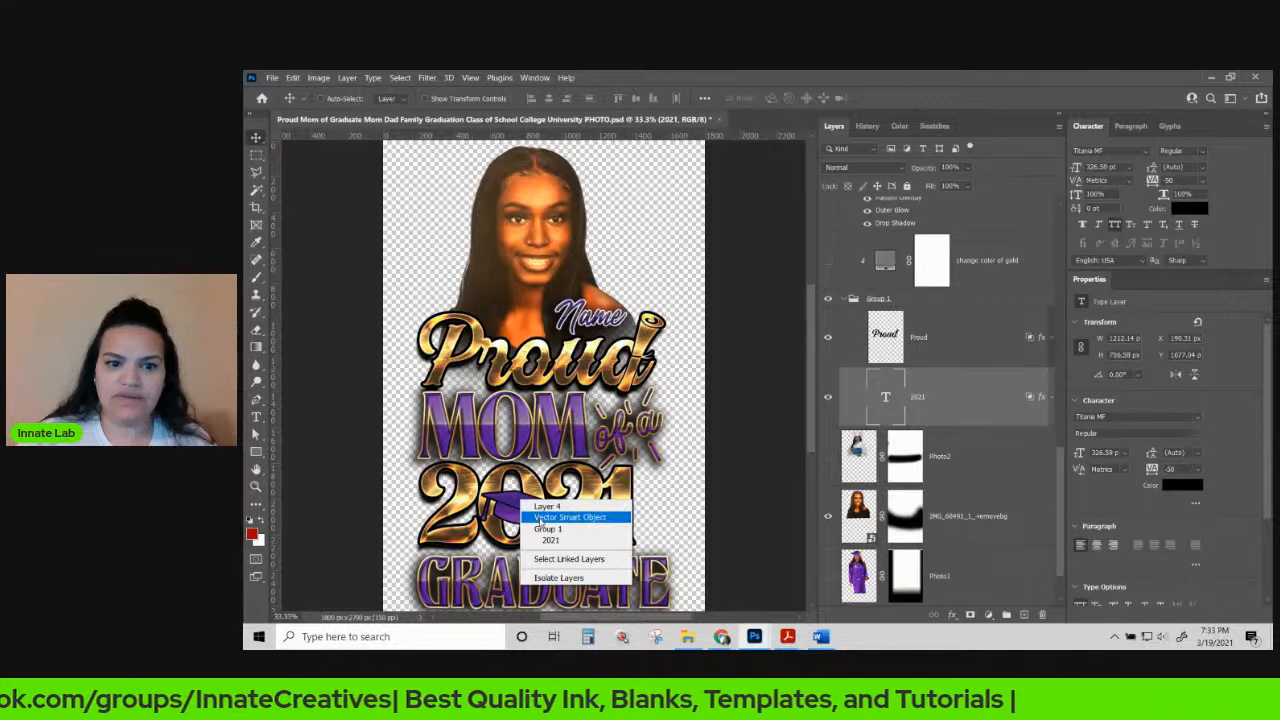
click(565, 517)
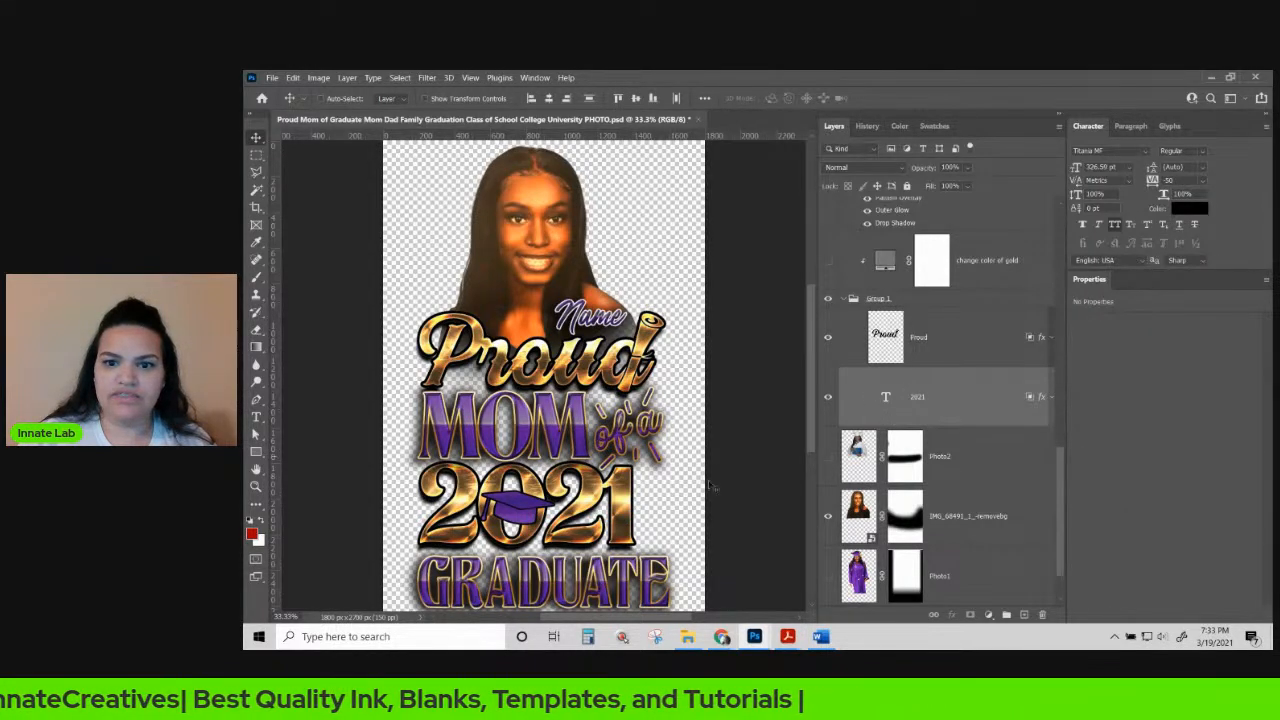
Resize the 2021 graphic to about 111% and nudge it a few pixels lower under MOM.
drag(540, 490, 548, 463)
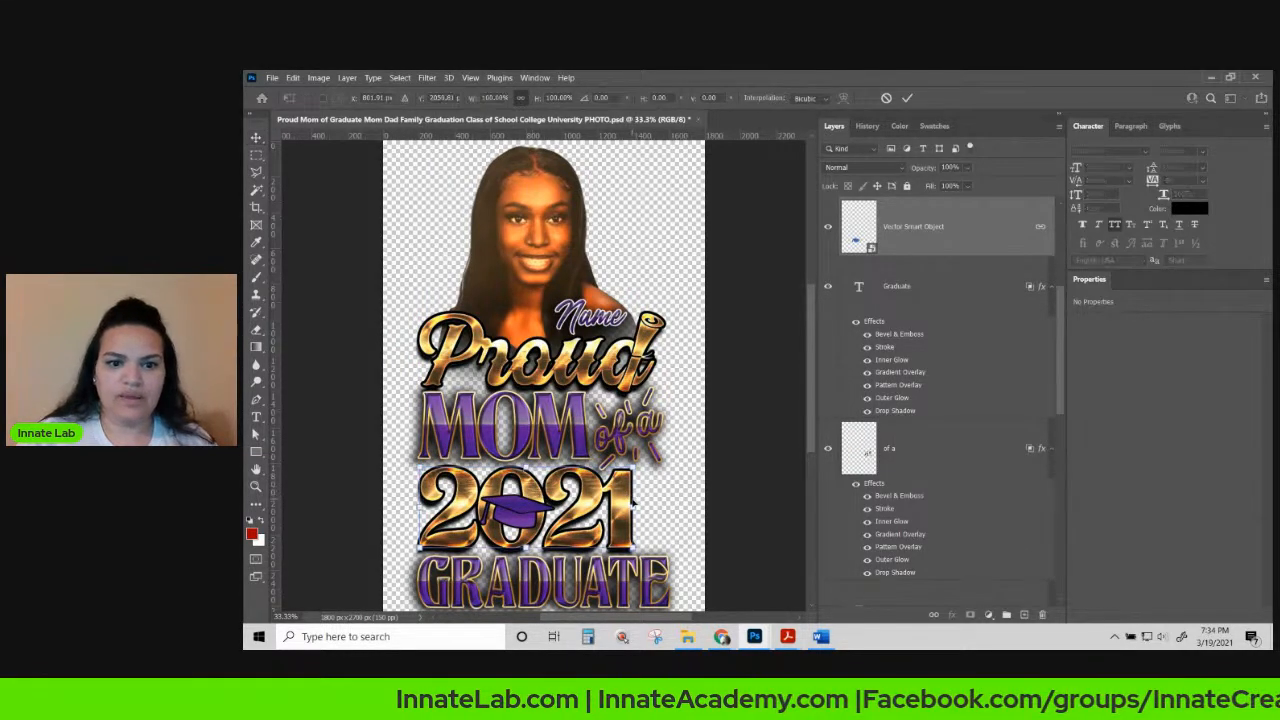
drag(632, 506, 660, 506)
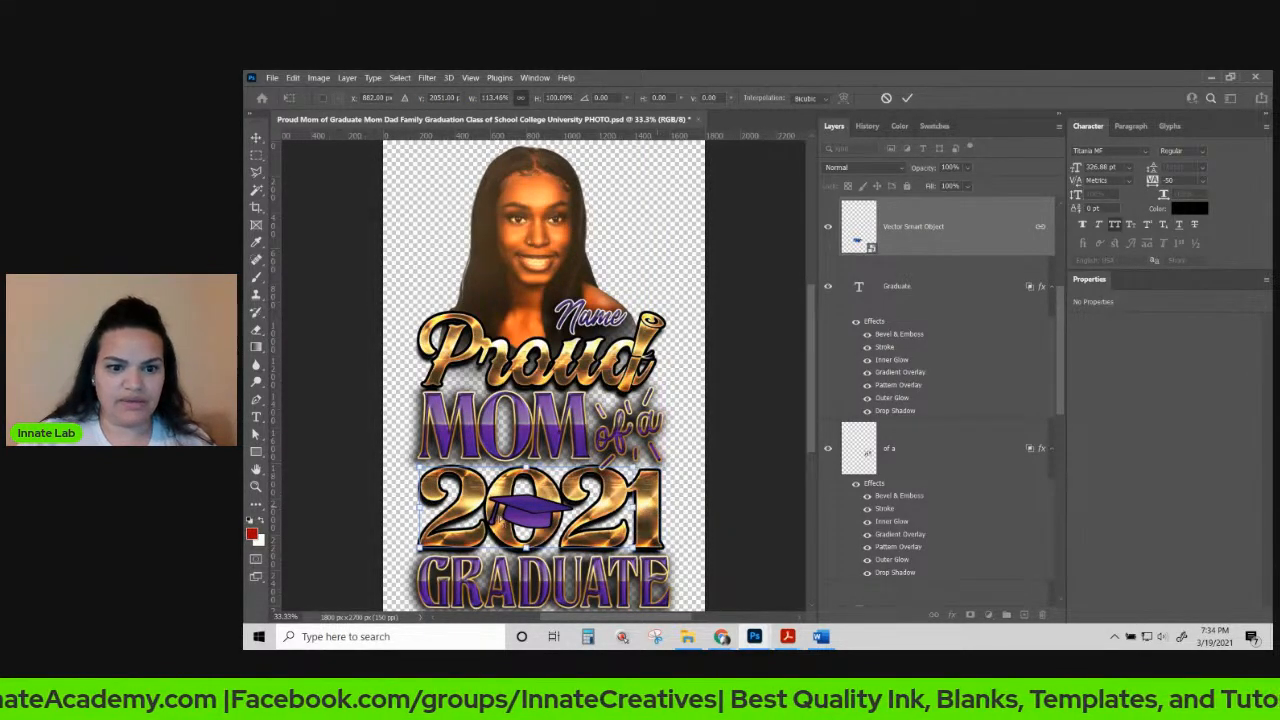
key(ctrl+z)
drag(632, 466, 669, 455)
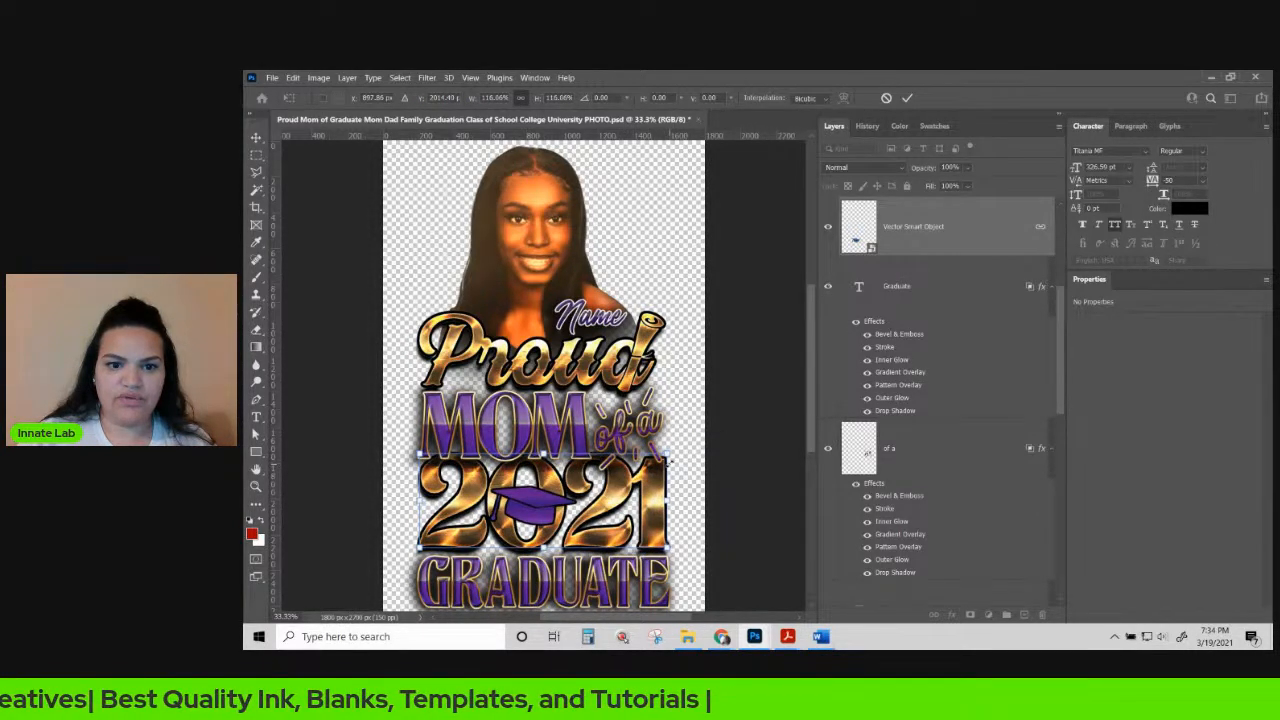
scroll(669, 462, down, 2)
drag(666, 408, 657, 412)
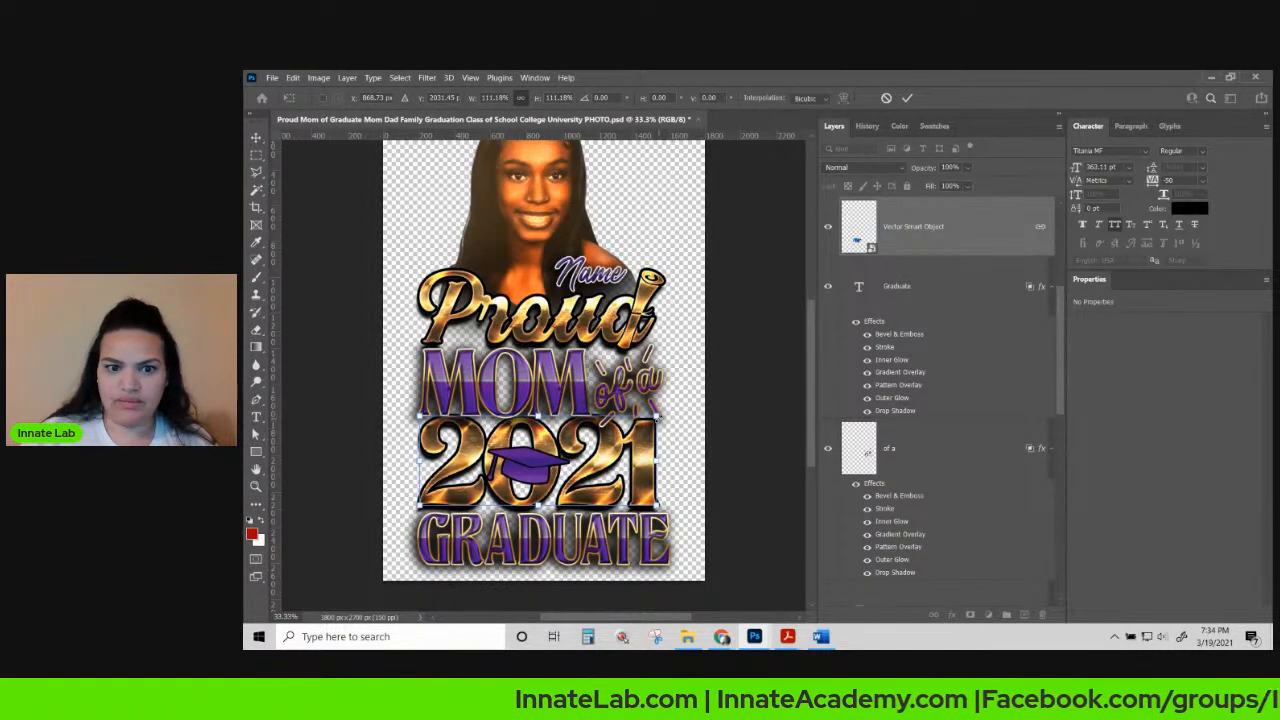
key(Down)
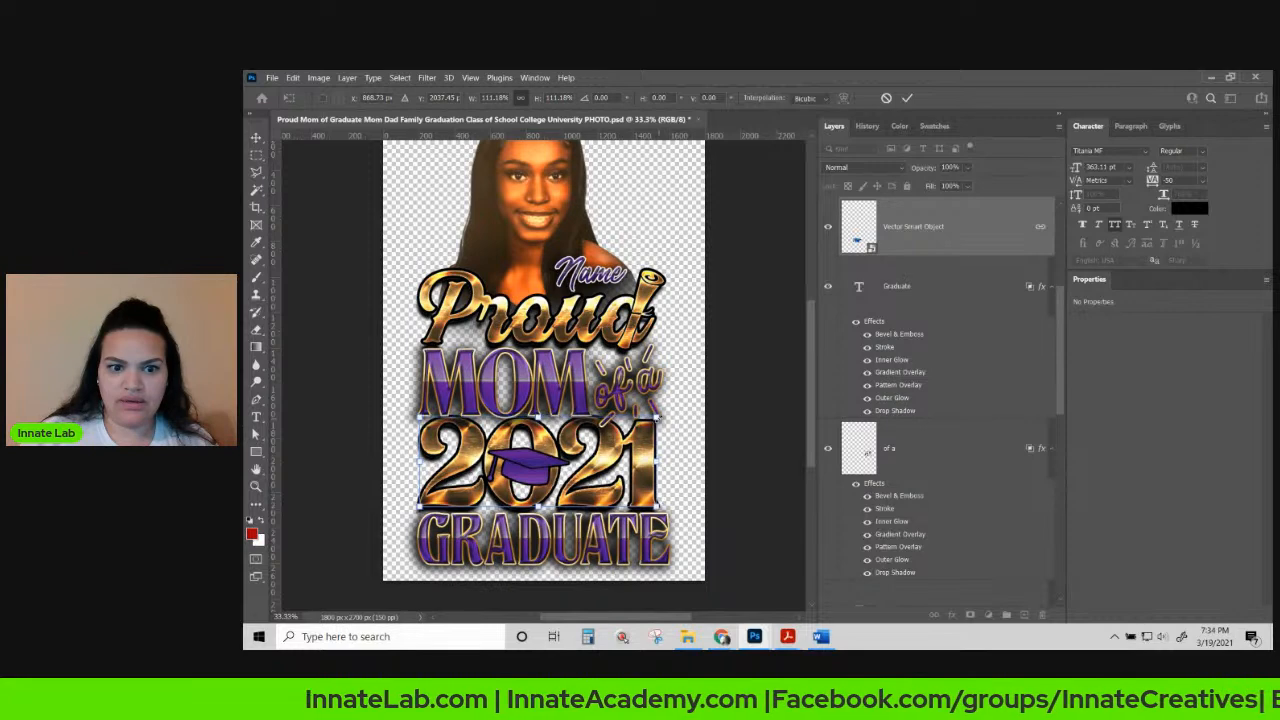
key(Down)
key(Down)
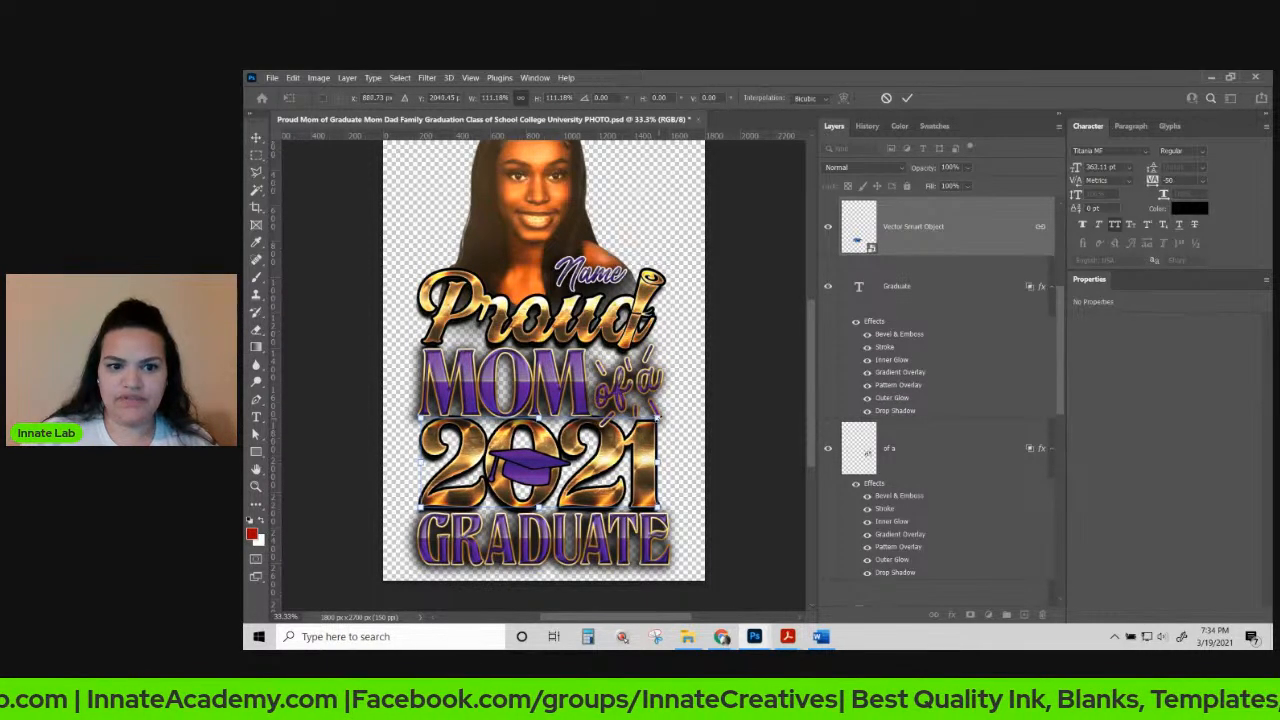
key(Return)
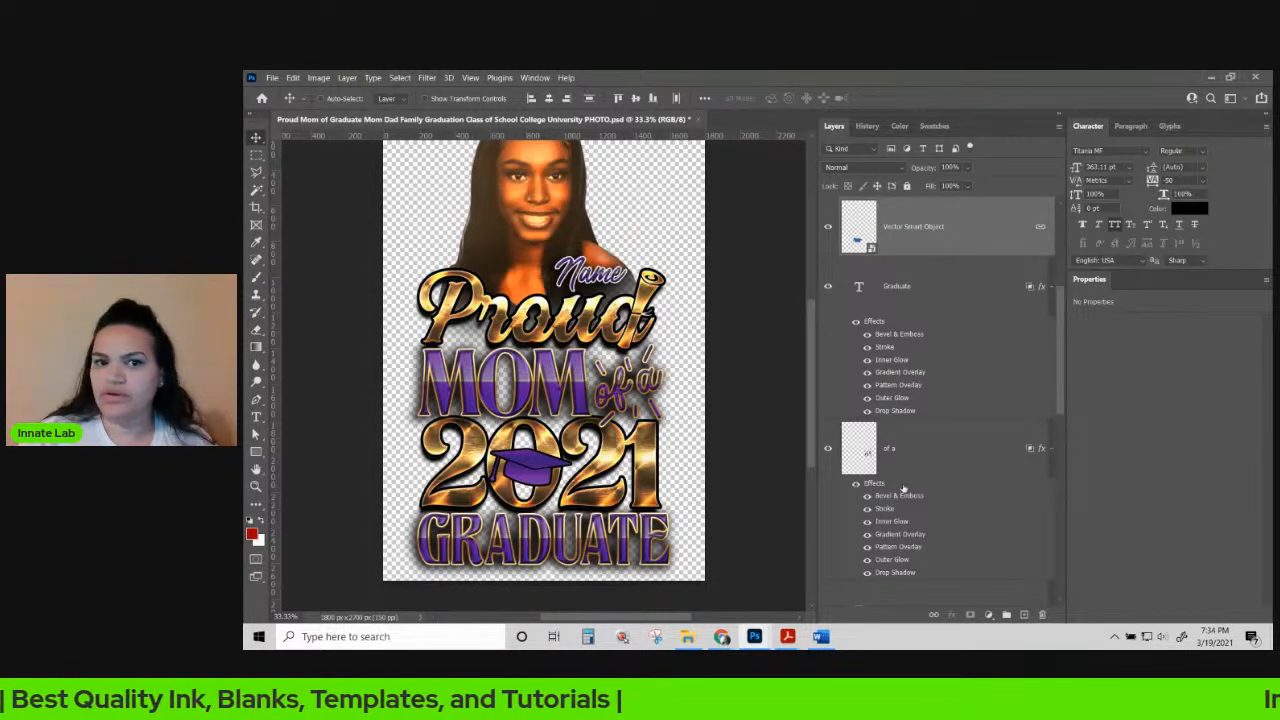
scroll(801, 486, up, 1)
scroll(551, 312, up, 1)
scroll(550, 328, down, 2)
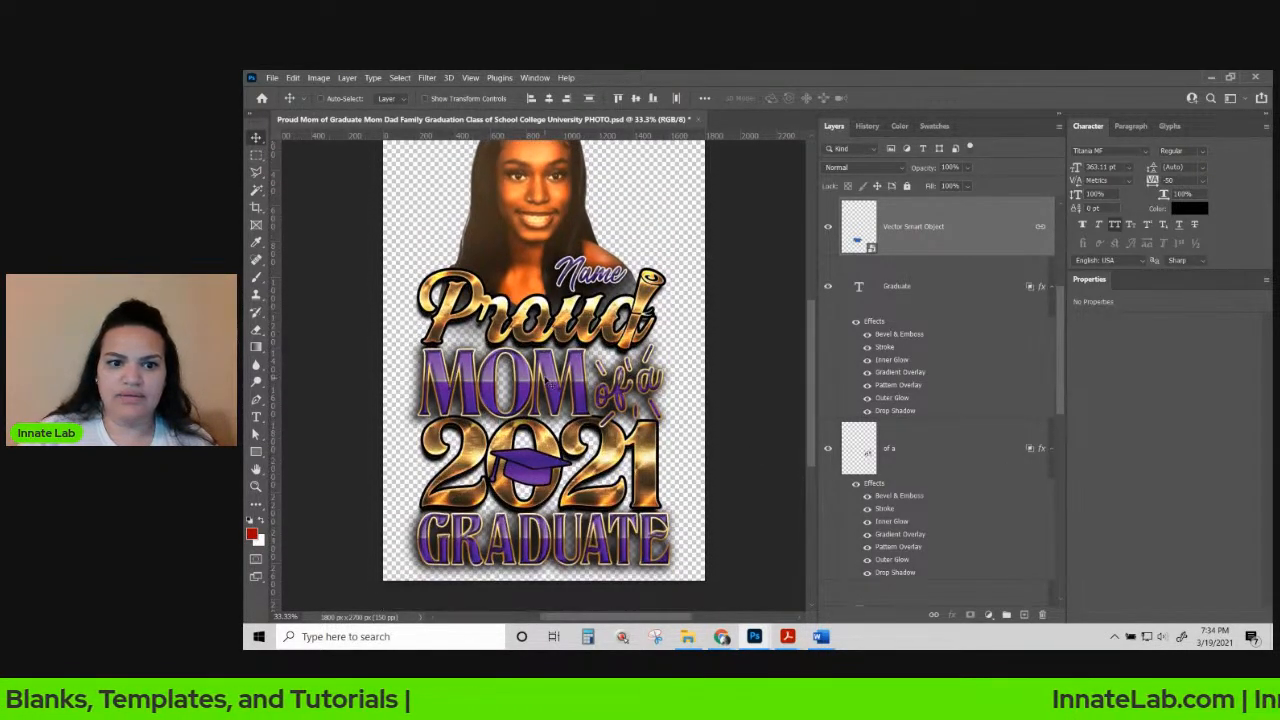
Open the mom layer's style and add a Color Overlay in Color blend mode.
right_click(548, 376)
click(567, 377)
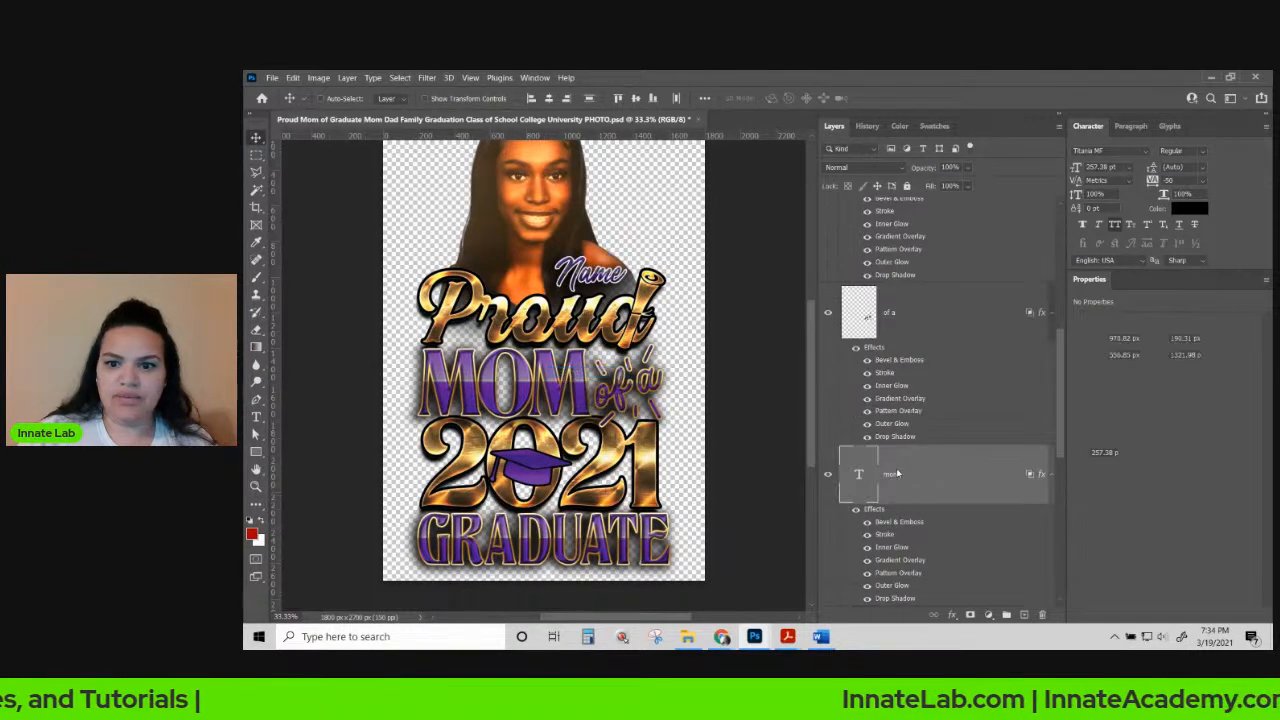
scroll(898, 481, down, 3)
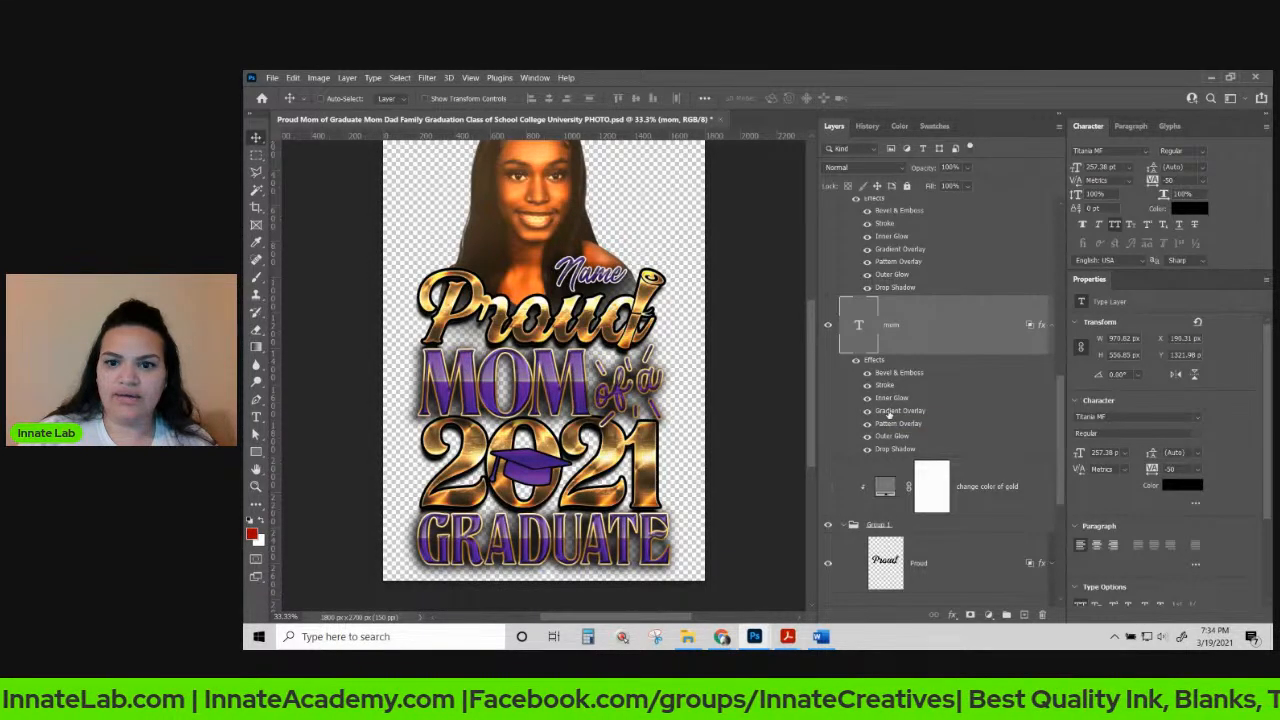
double_click(888, 411)
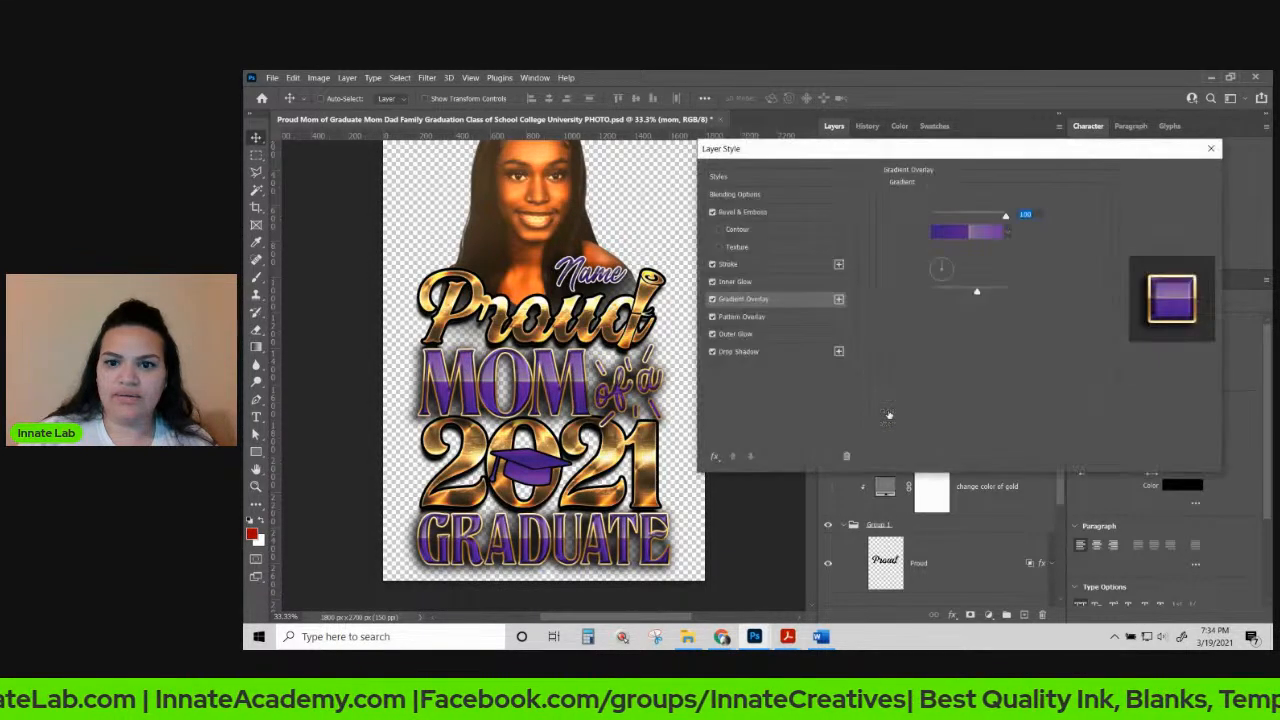
click(765, 301)
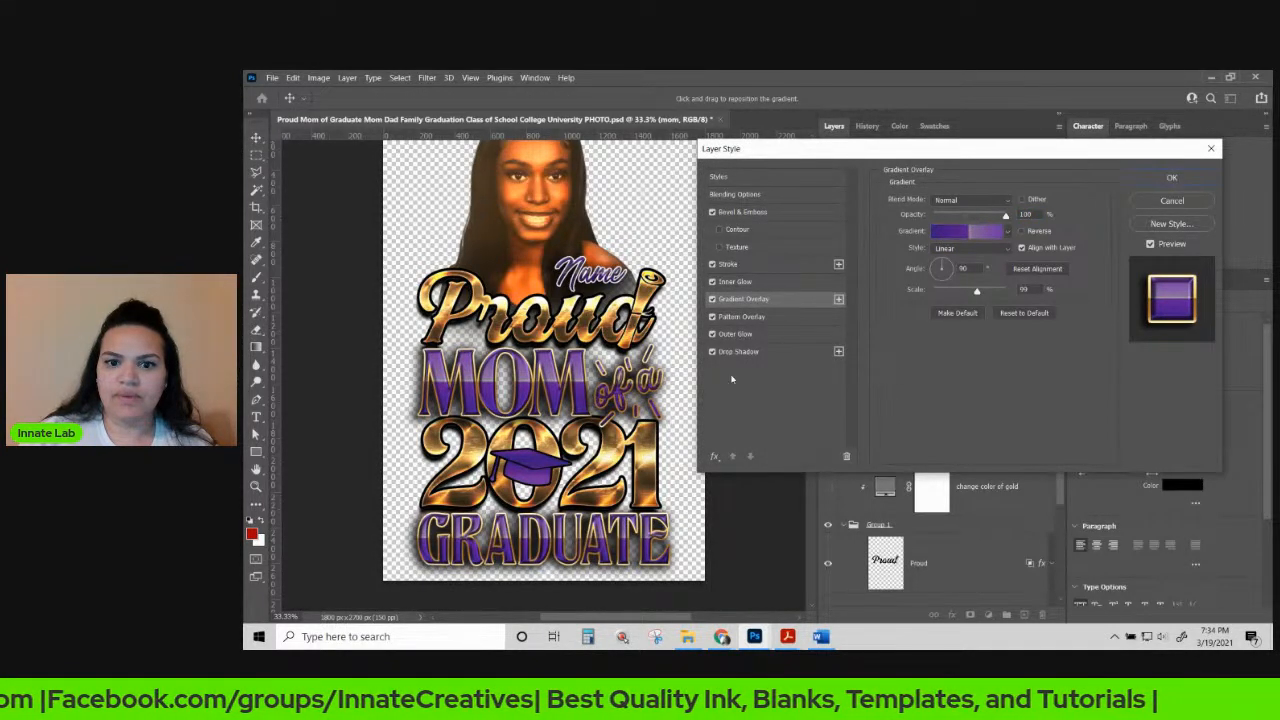
click(714, 456)
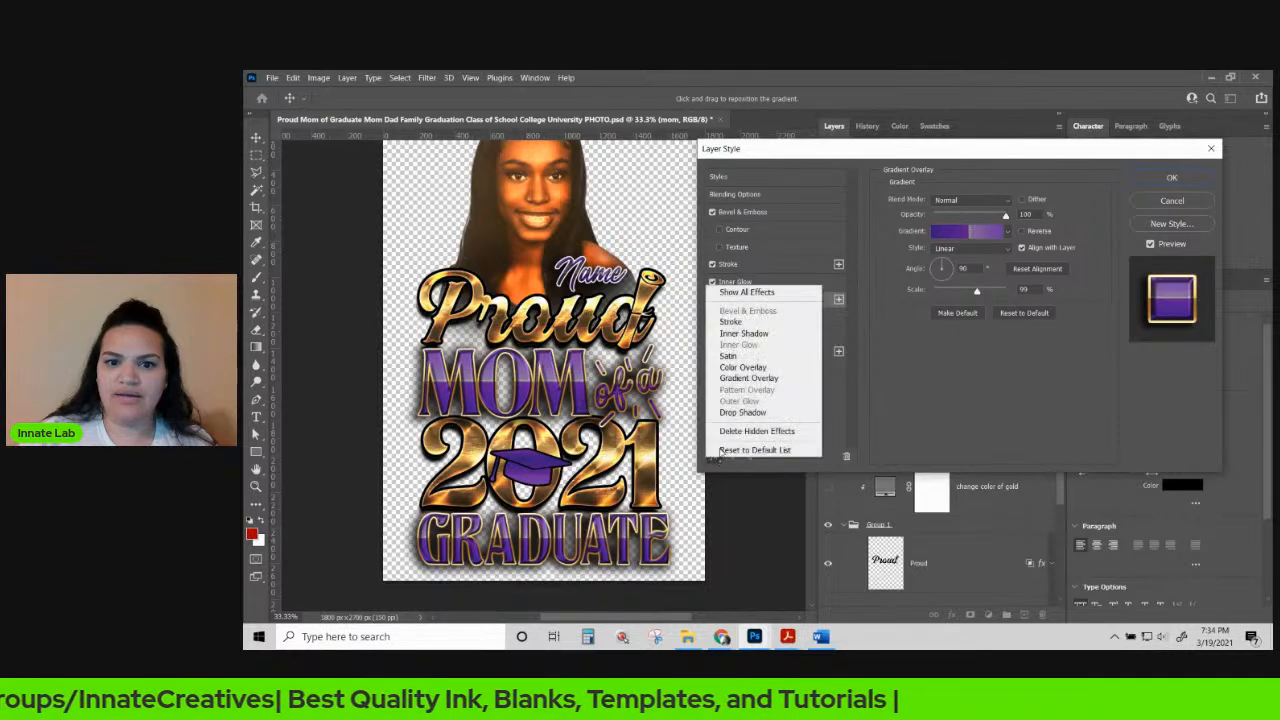
click(743, 367)
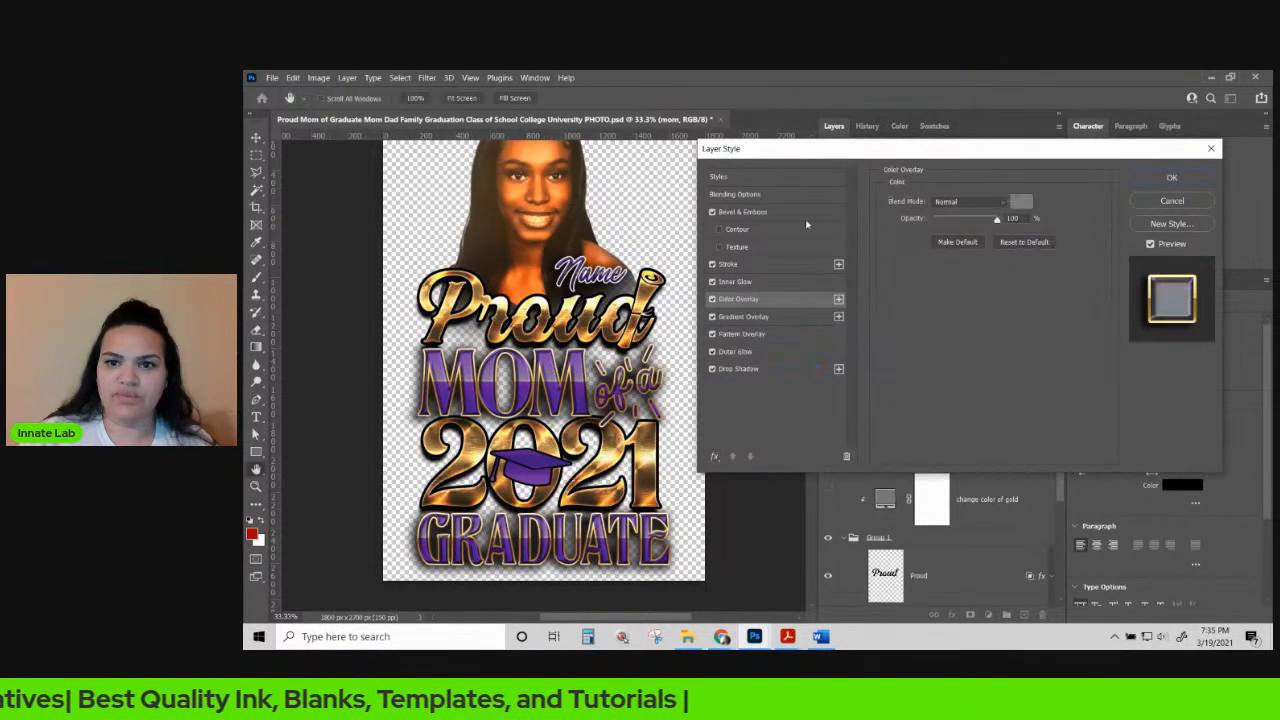
click(980, 203)
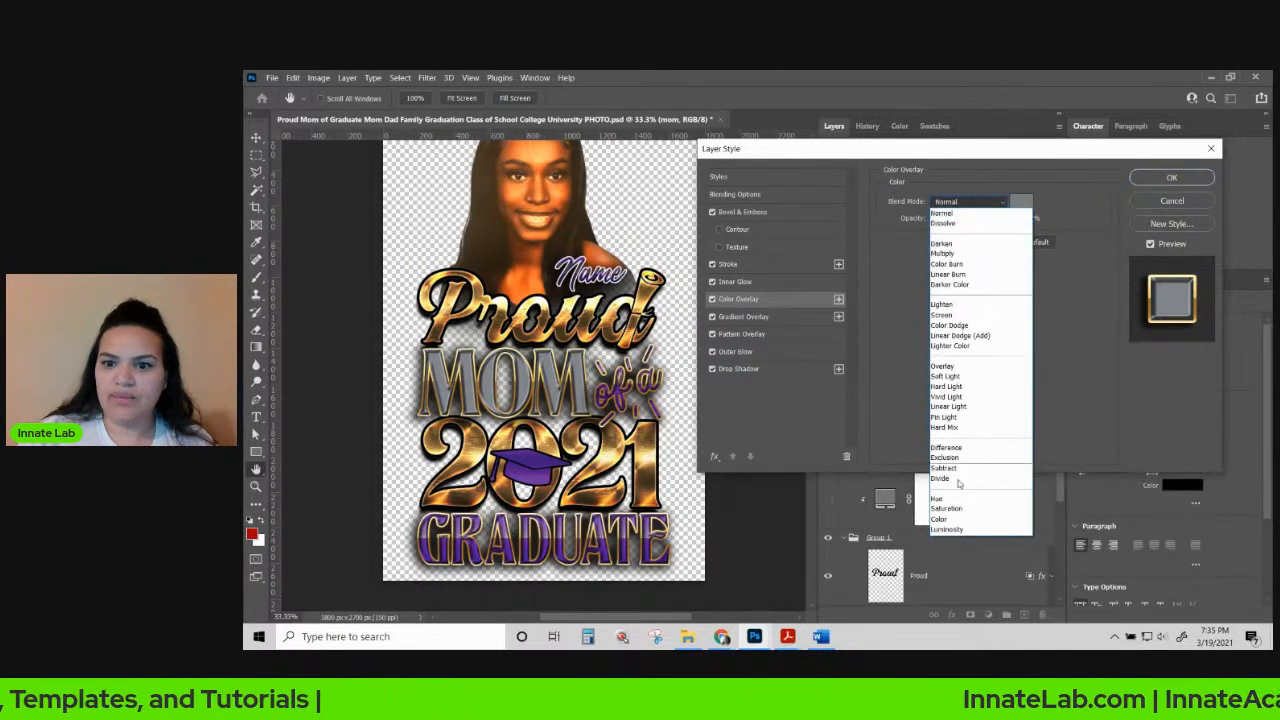
click(955, 526)
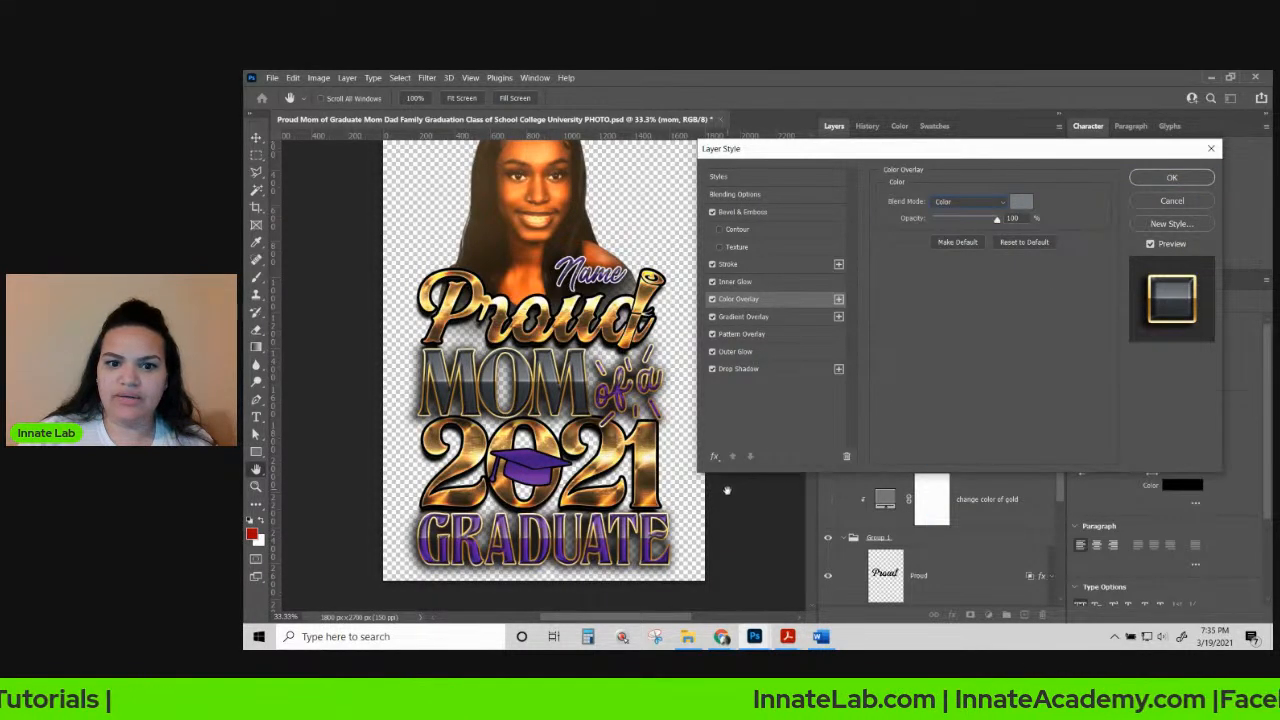
Add a second Color Overlay colored orange ff7a04.
click(715, 458)
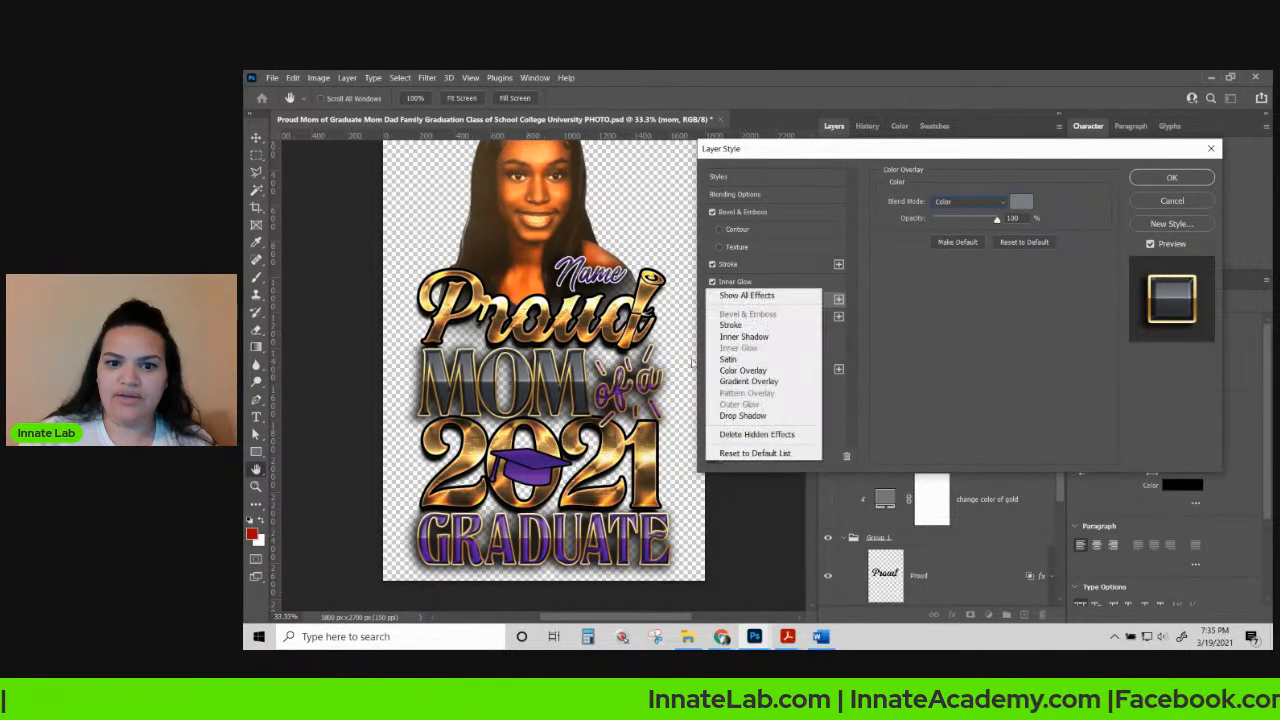
click(757, 372)
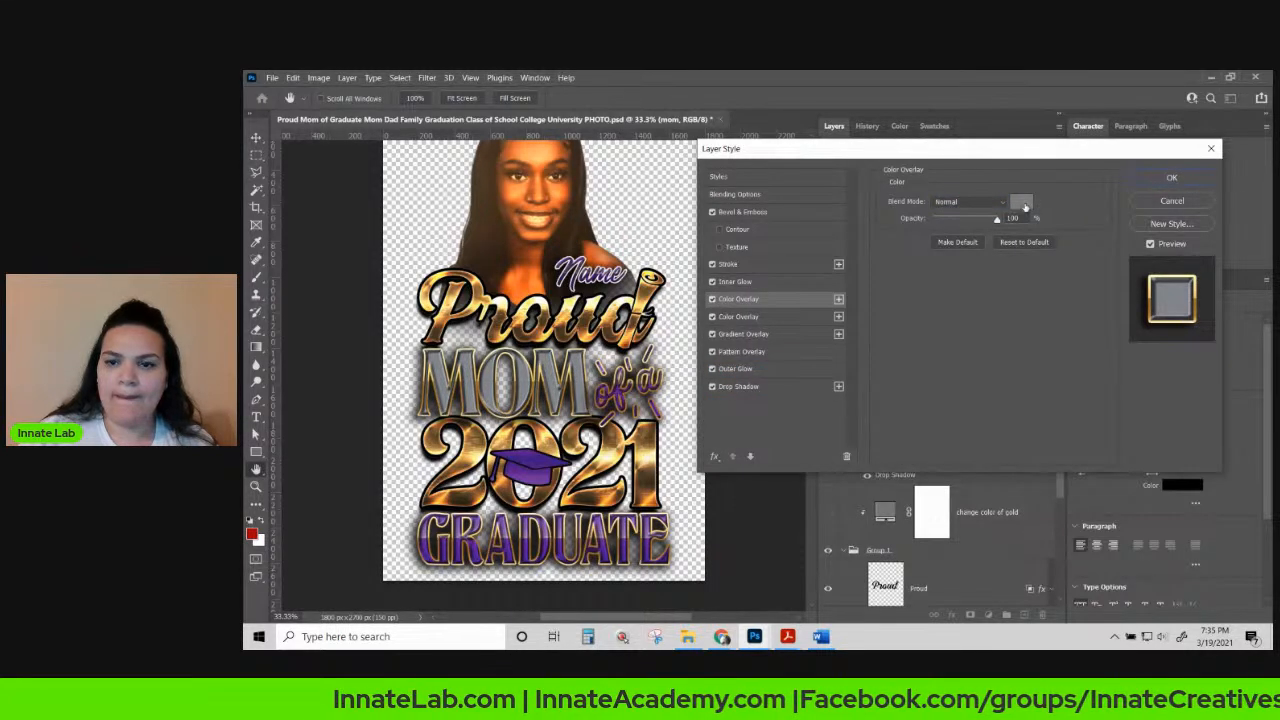
click(1021, 203)
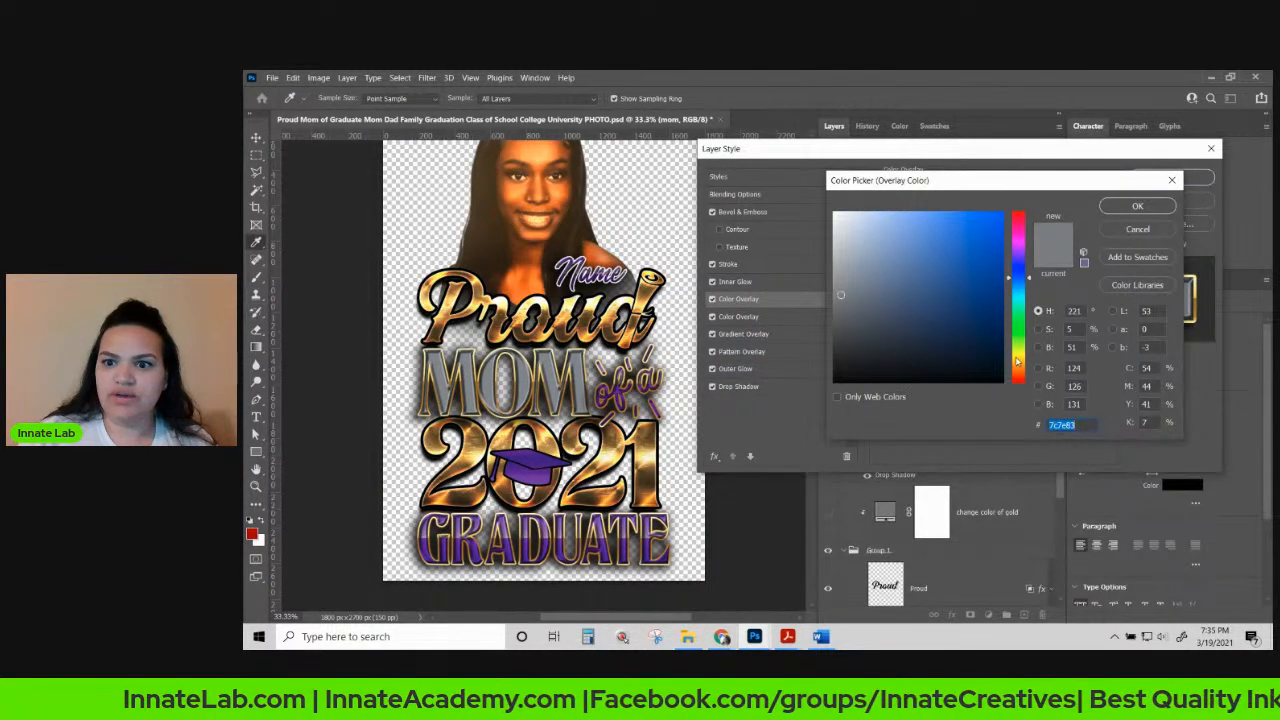
drag(1020, 360, 1021, 370)
drag(1006, 213, 1002, 240)
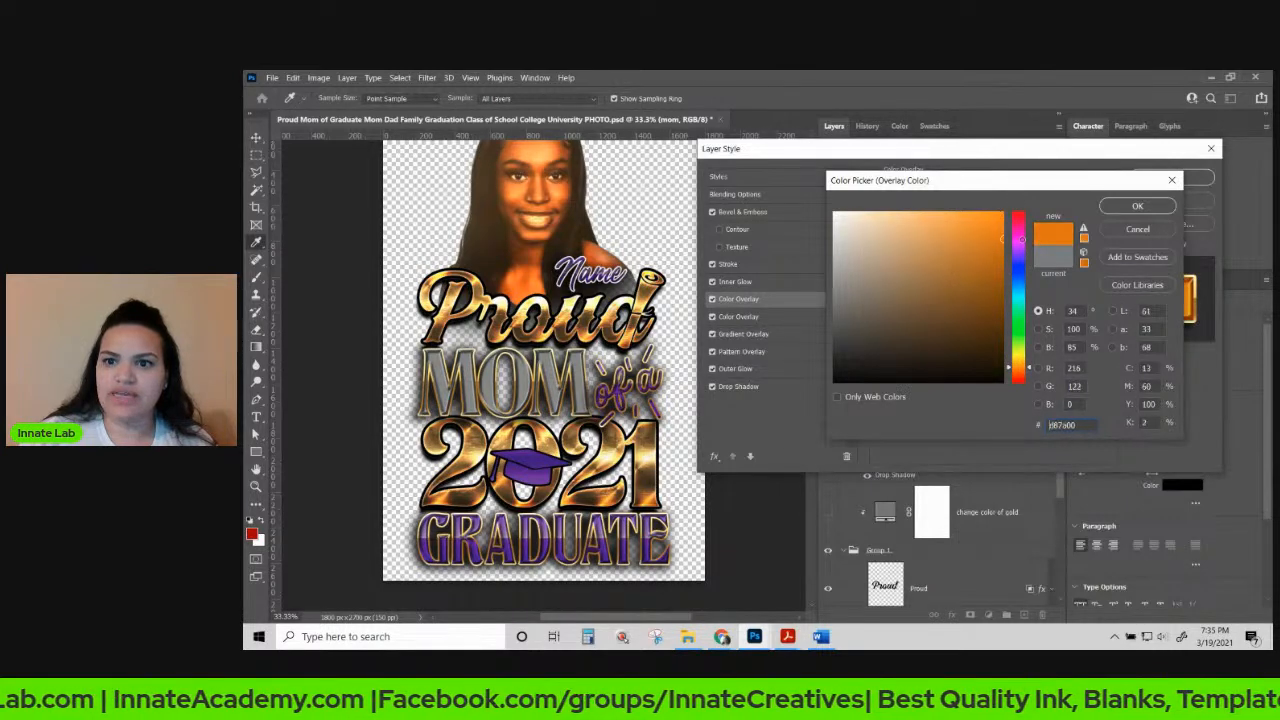
drag(1028, 370, 1028, 373)
drag(1002, 240, 1001, 213)
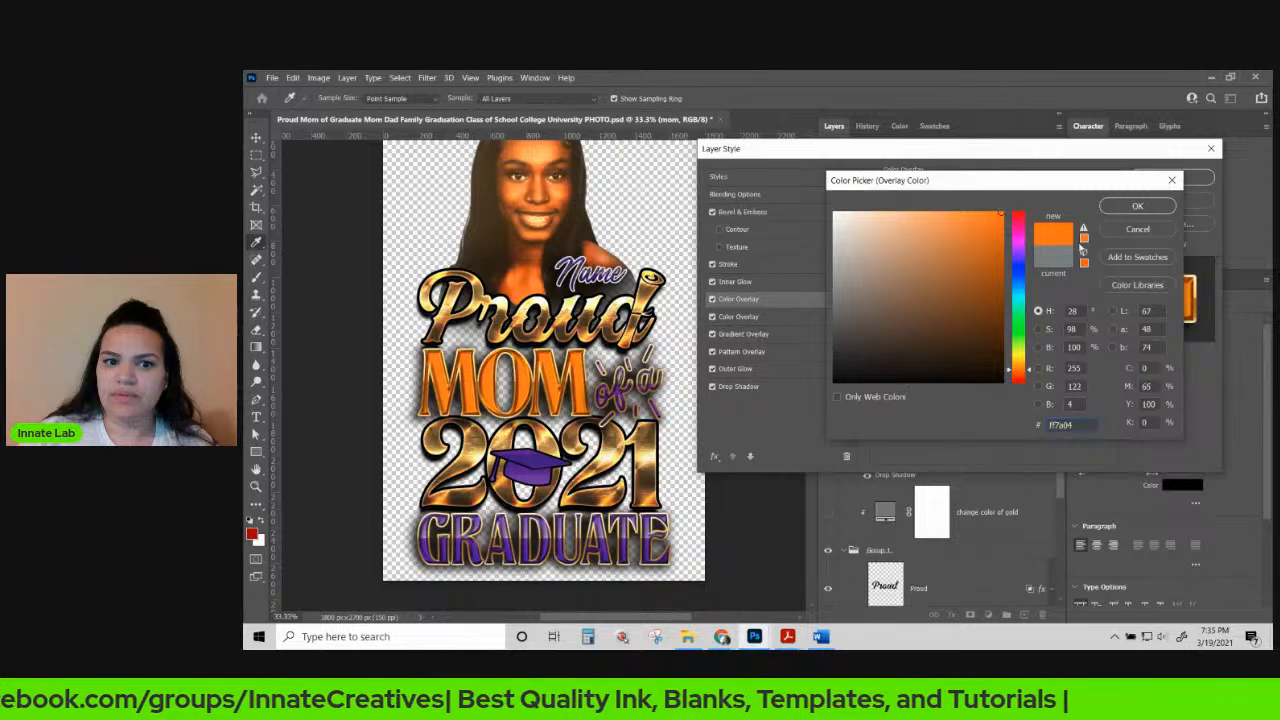
click(1137, 205)
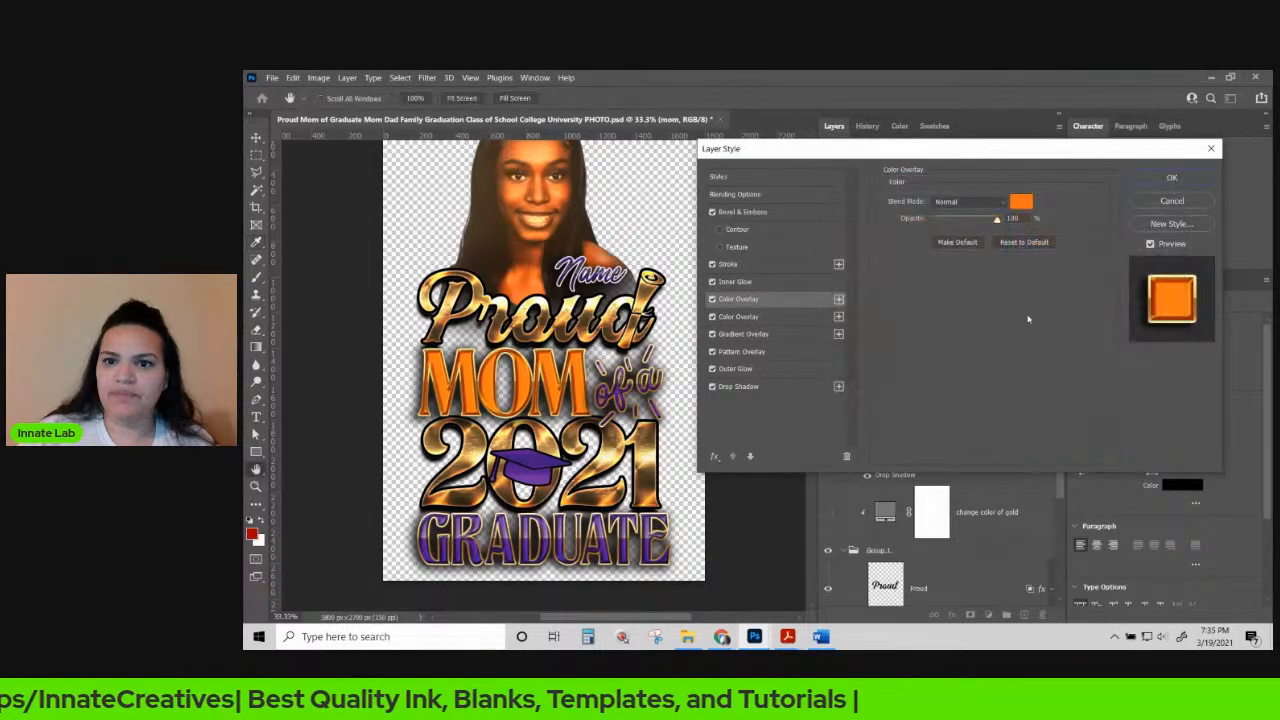
Set the orange Color Overlay's blend mode to Overlay.
click(968, 201)
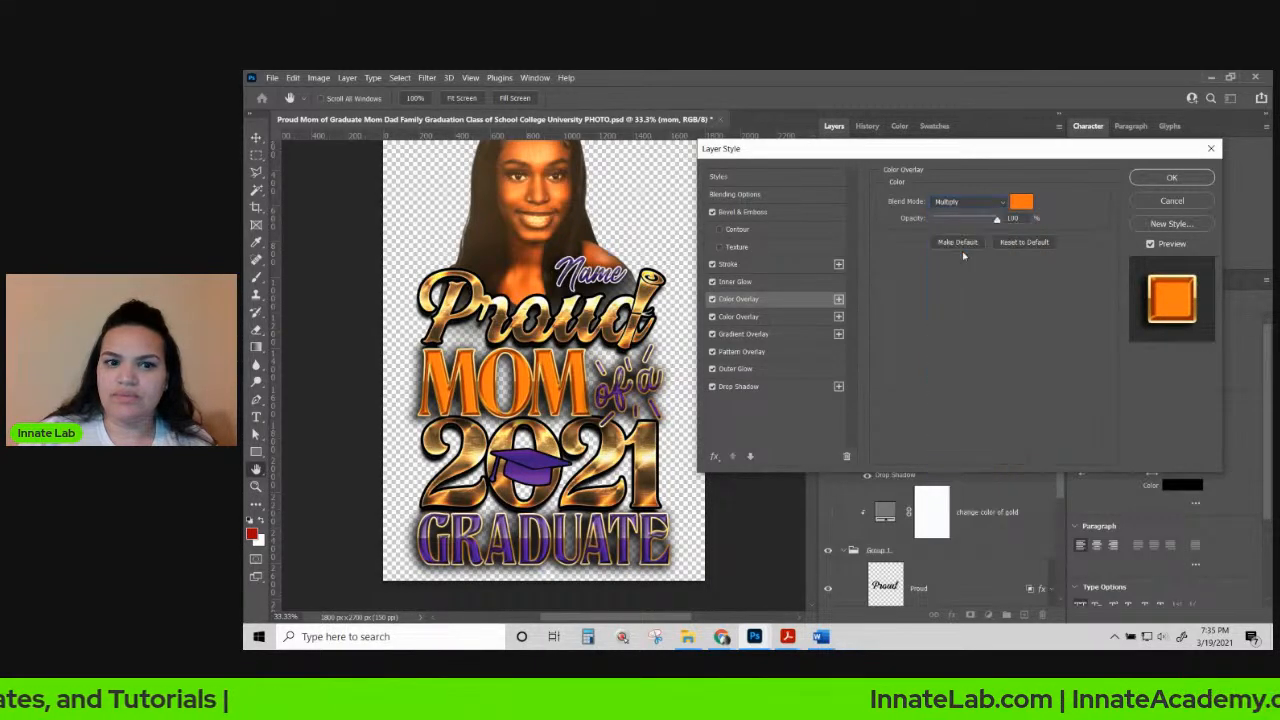
click(962, 253)
click(978, 202)
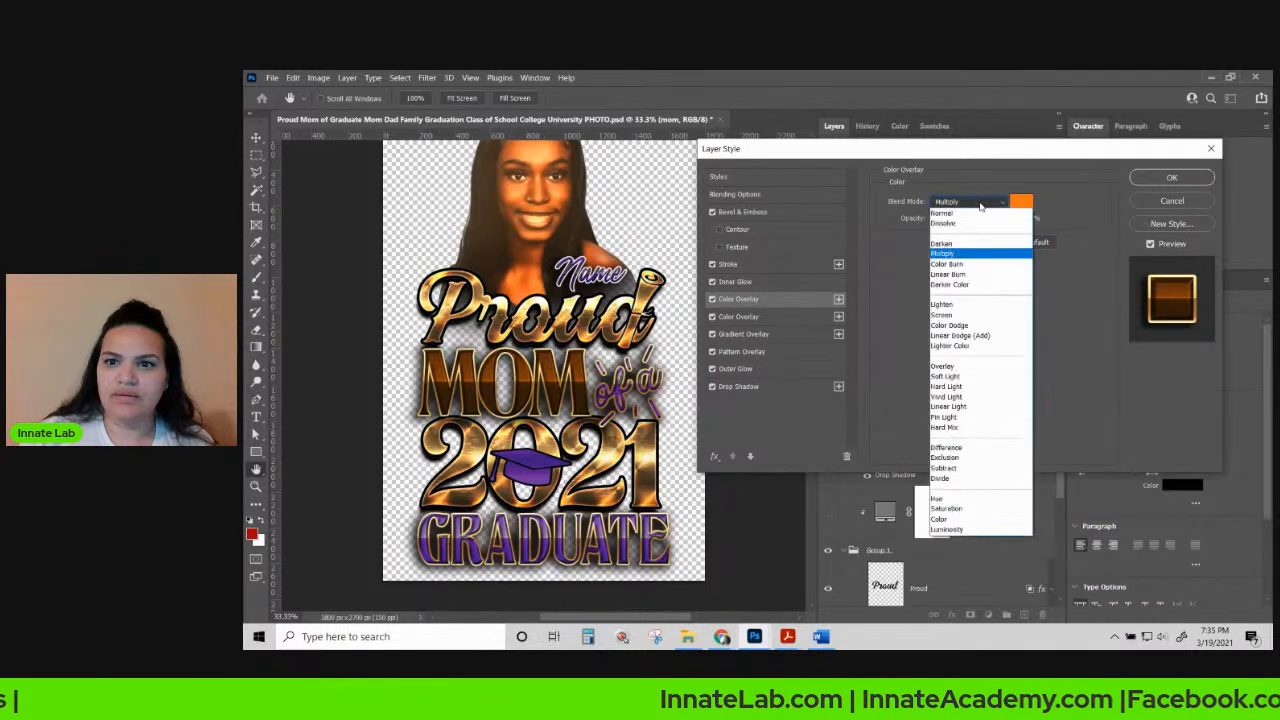
click(964, 367)
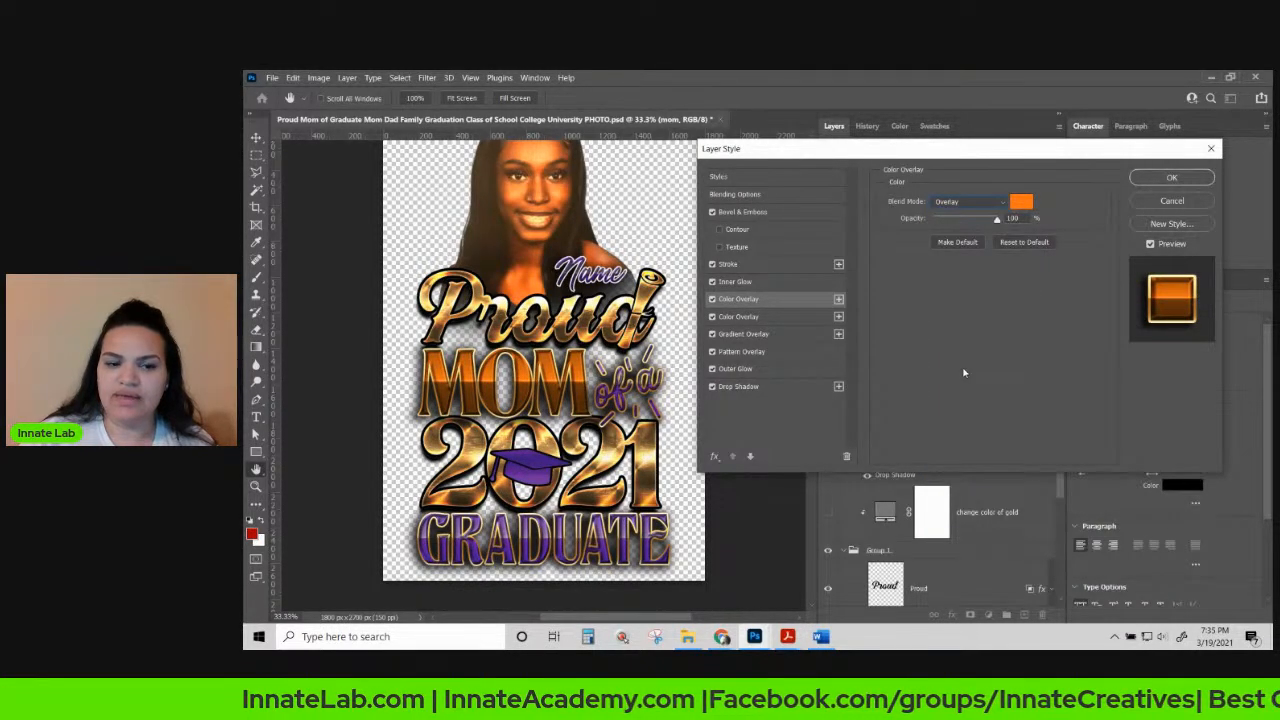
click(738, 316)
Set the gradient overlay's middle color stop to brighter purple 720cc0.
click(745, 334)
click(966, 234)
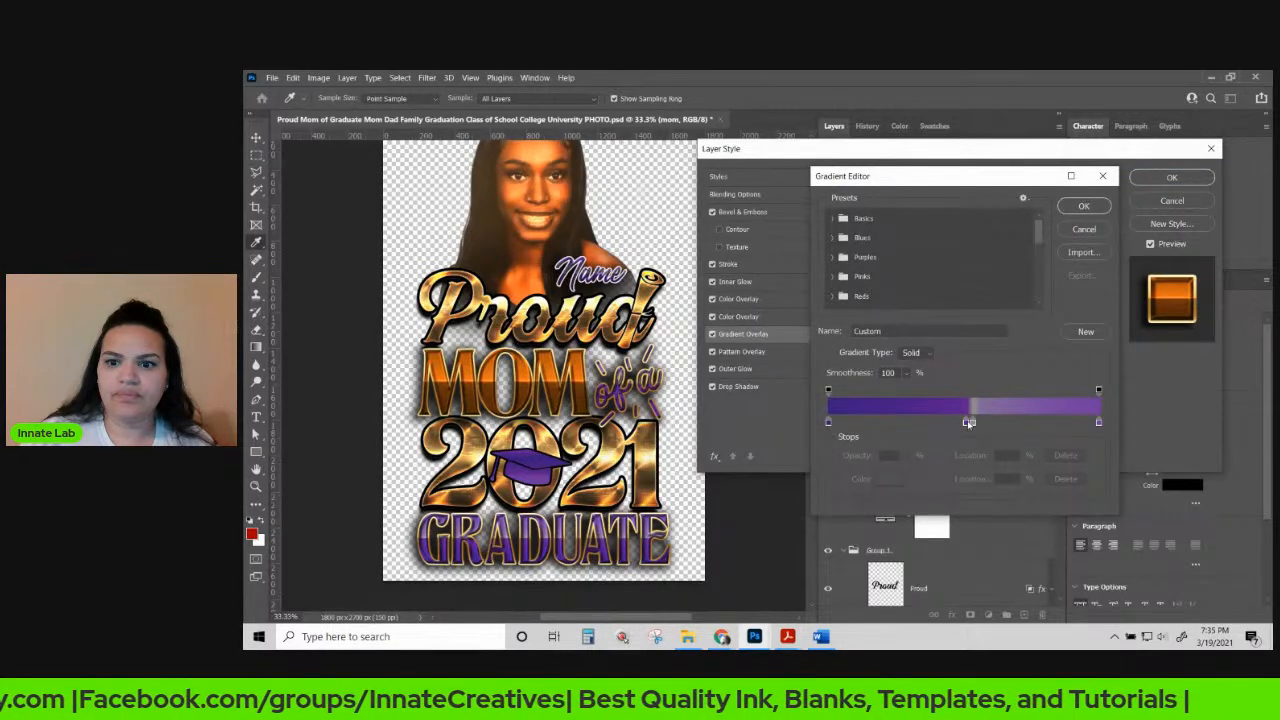
click(968, 423)
click(886, 479)
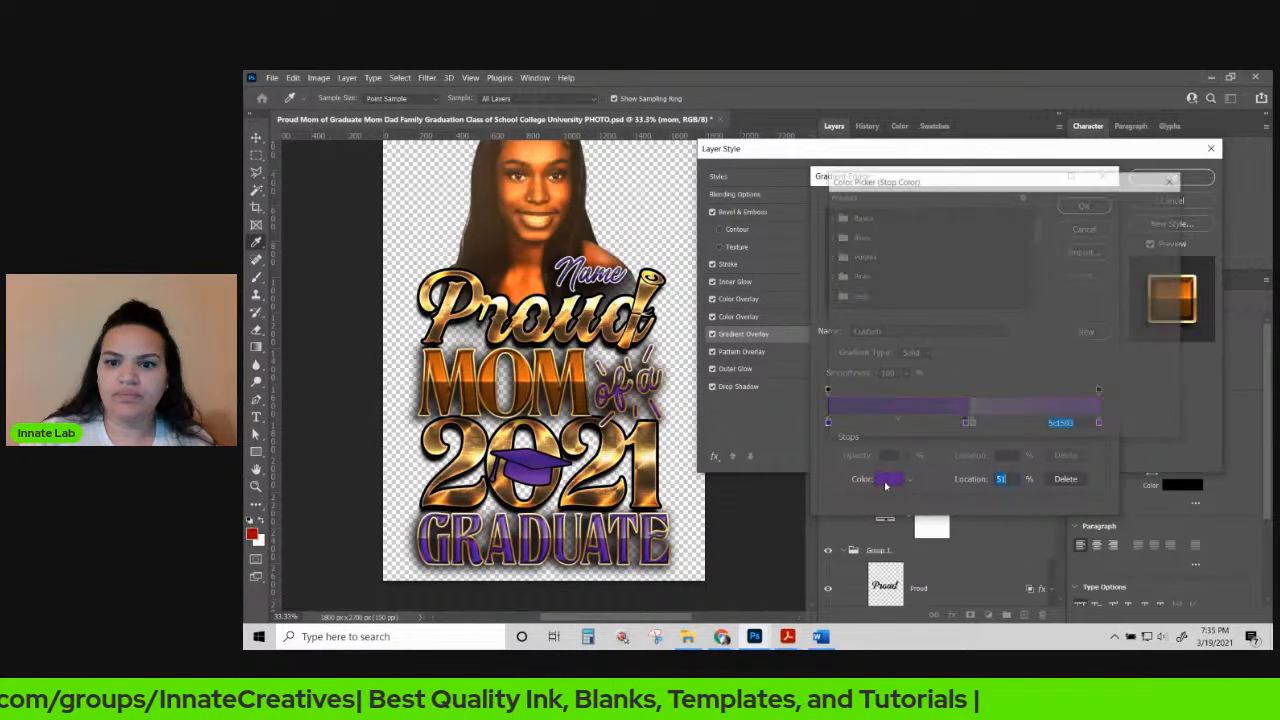
click(993, 253)
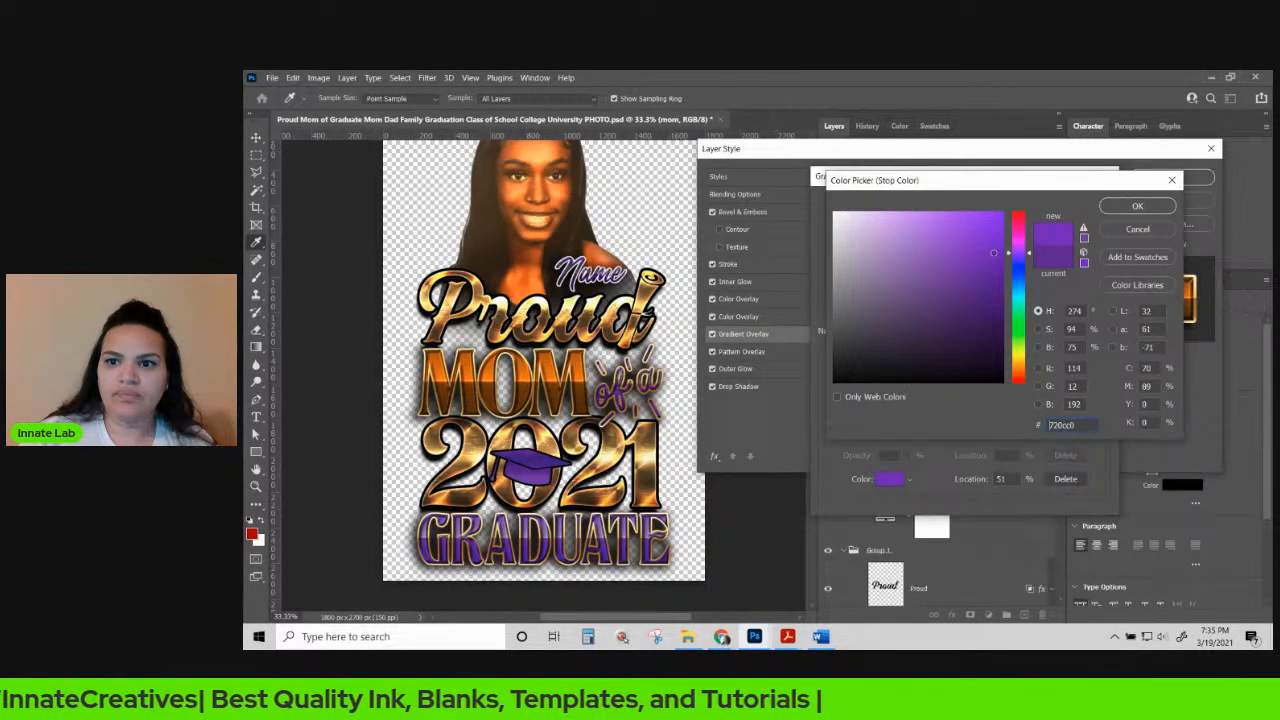
click(1136, 205)
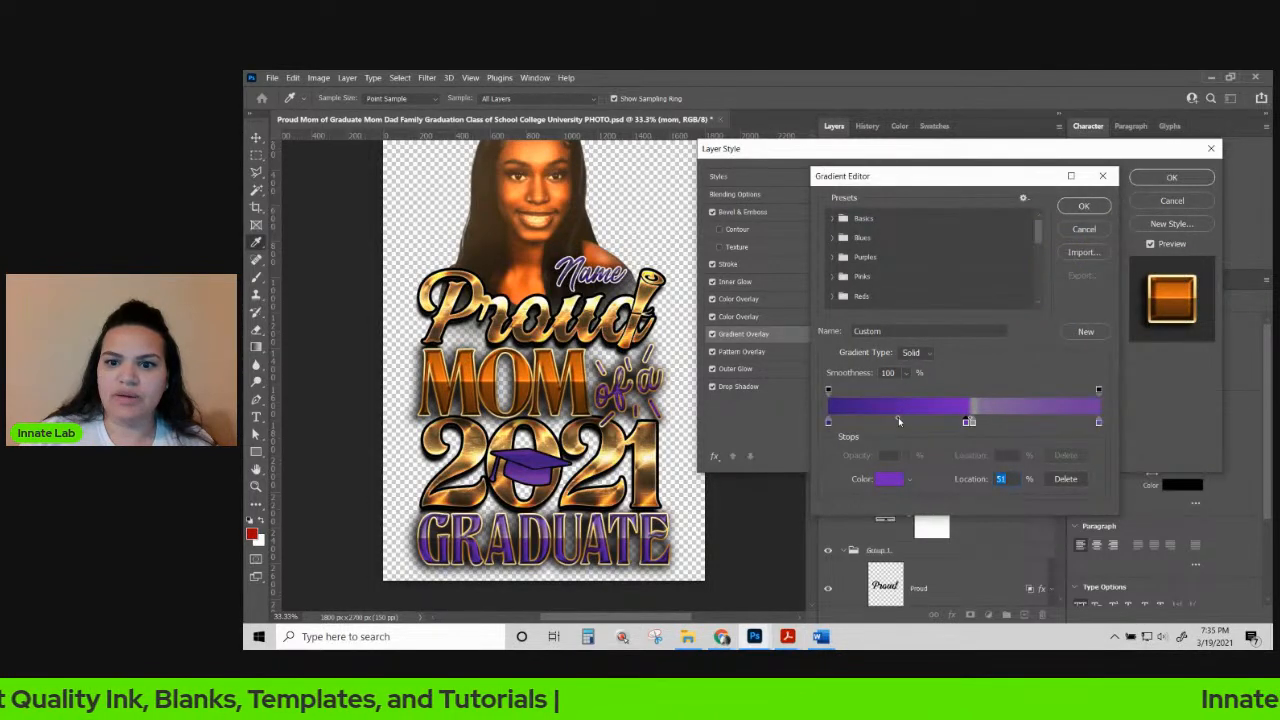
Set the gradient's left color stop to 5b11ca and apply the edited gradient.
click(828, 423)
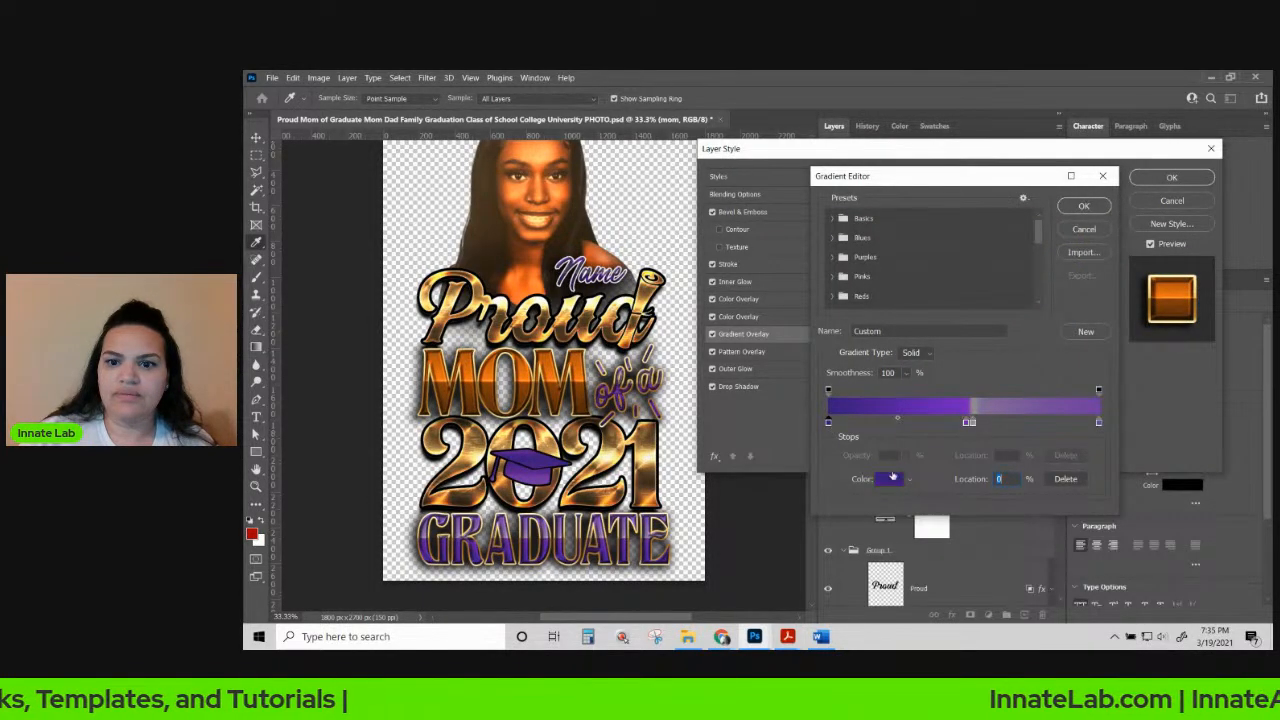
click(893, 478)
click(989, 247)
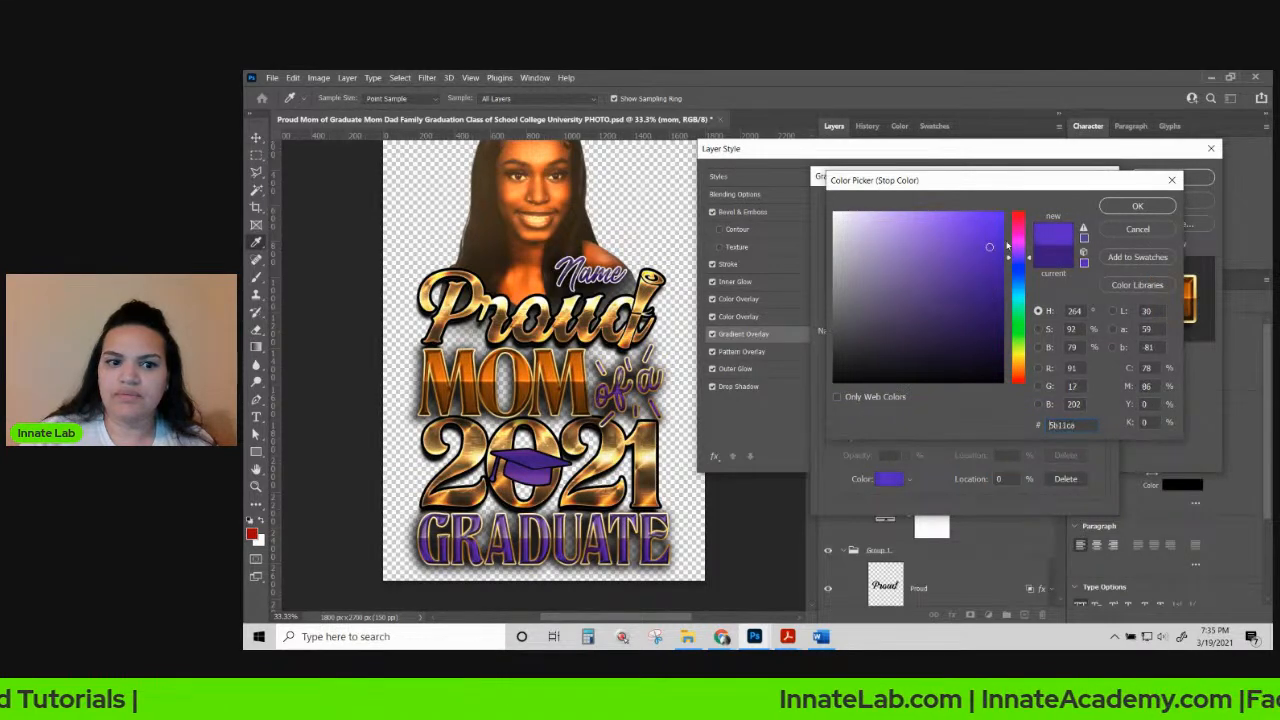
click(1137, 205)
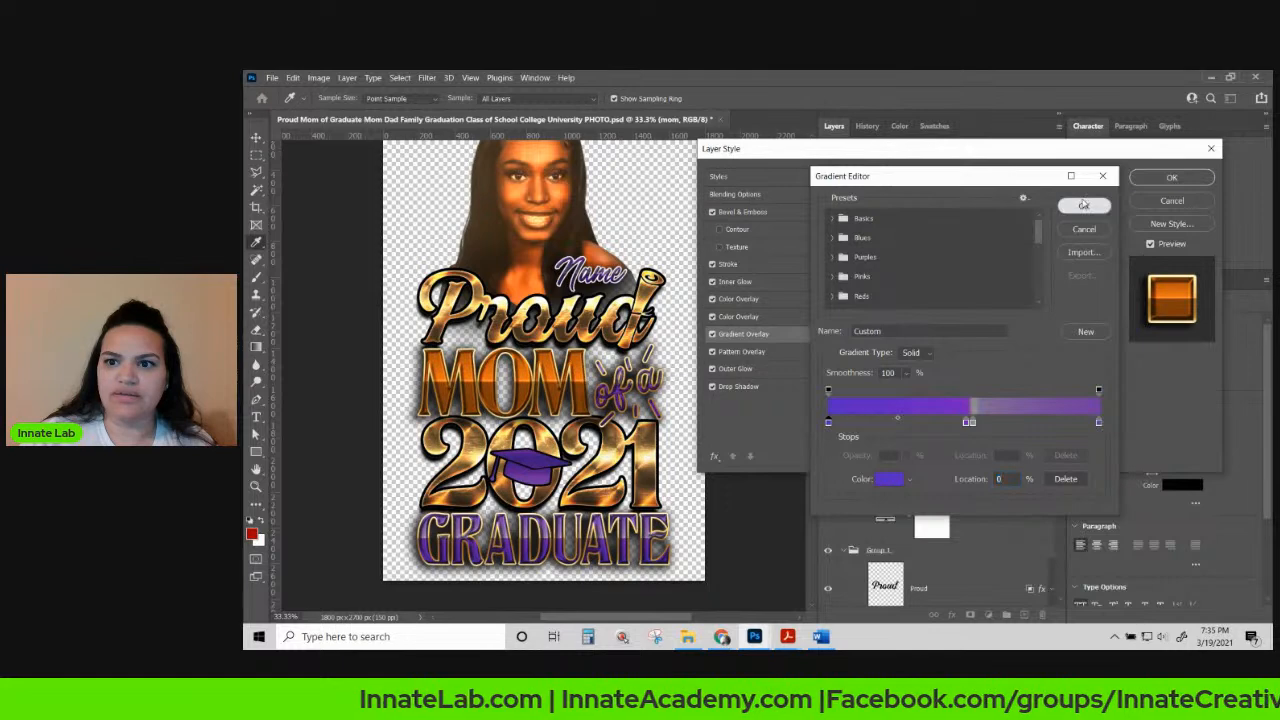
click(1083, 205)
Apply the MOM style changes and copy the mom layer's gold layer style.
click(1151, 178)
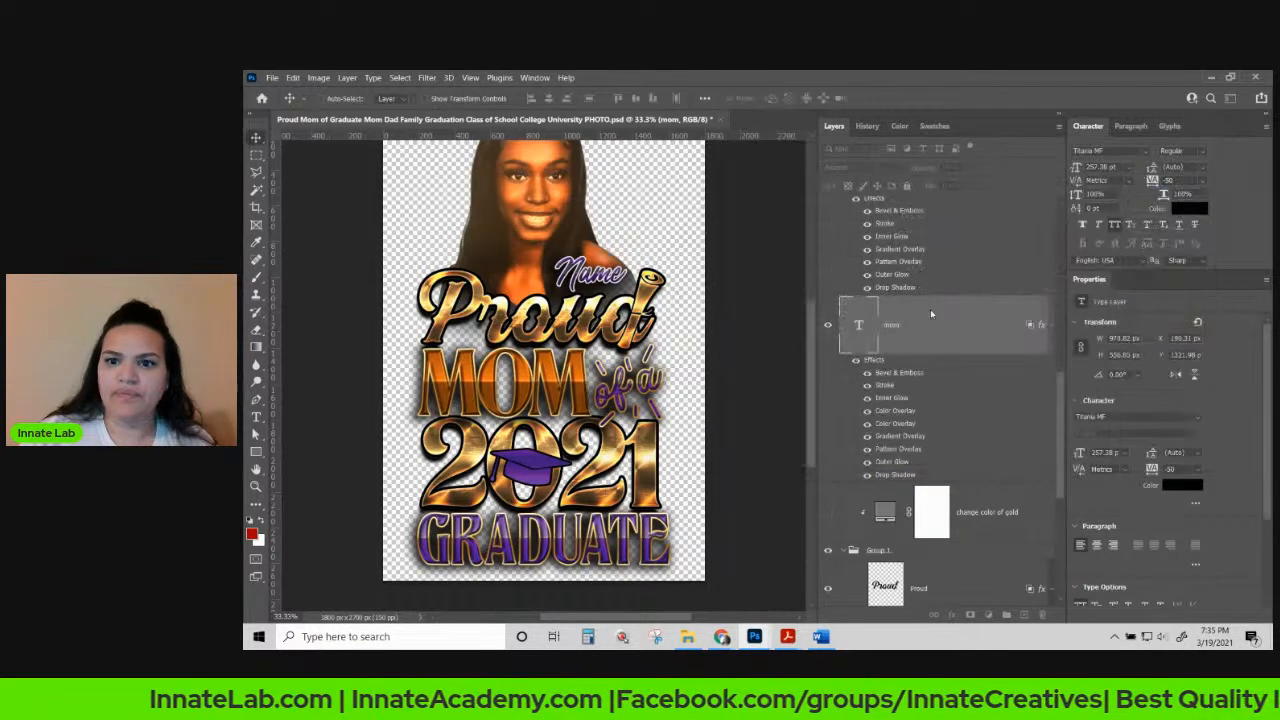
right_click(942, 345)
click(984, 521)
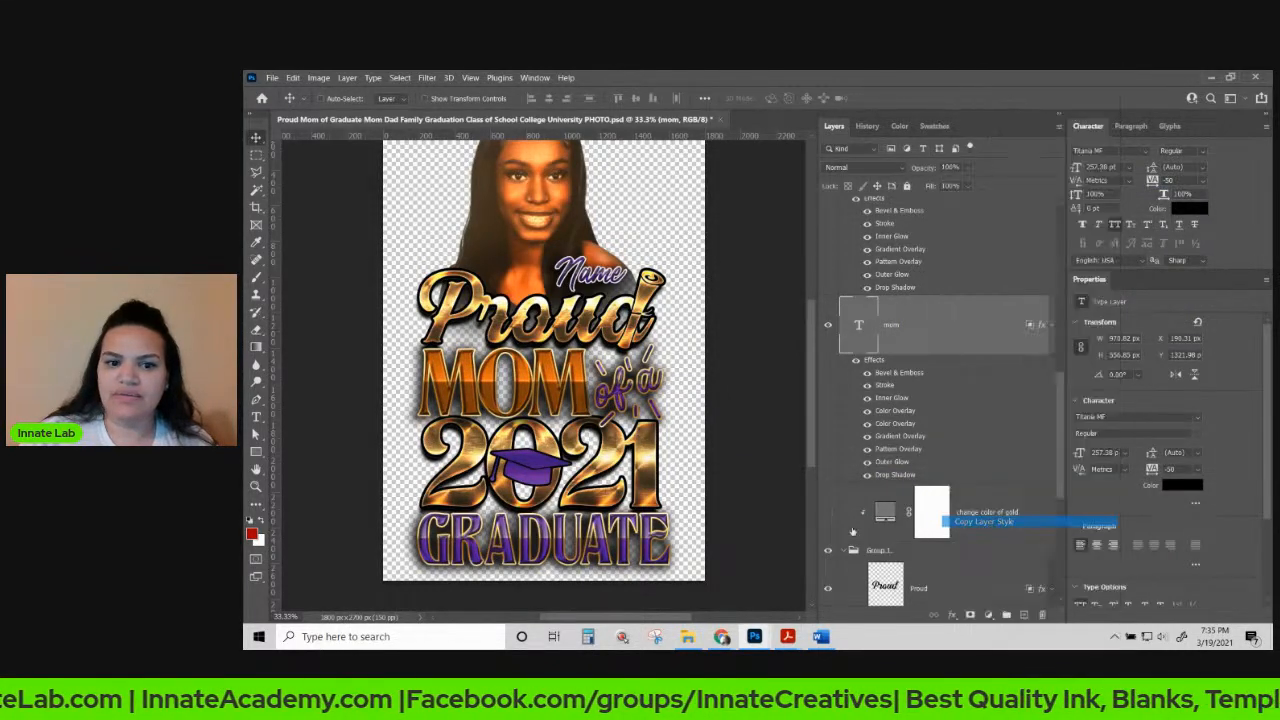
Paste the gold layer style onto the GRADUATE text layer.
right_click(605, 545)
click(628, 546)
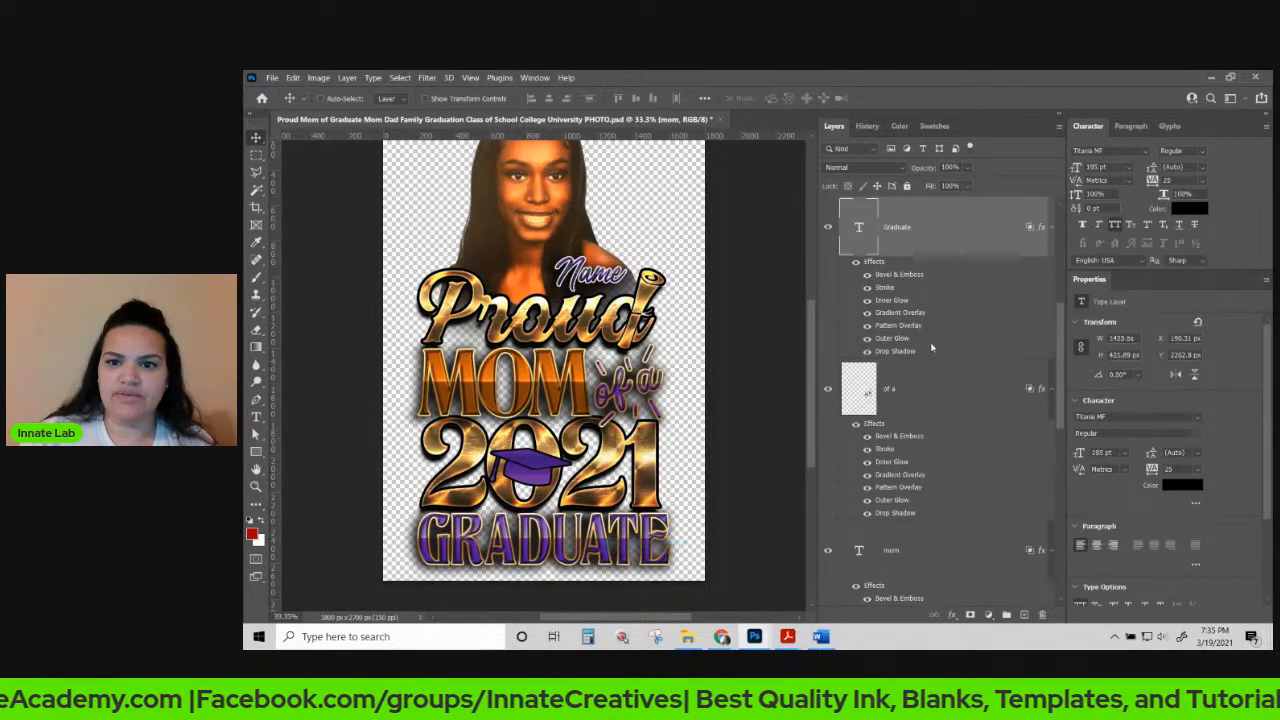
right_click(956, 228)
click(1000, 532)
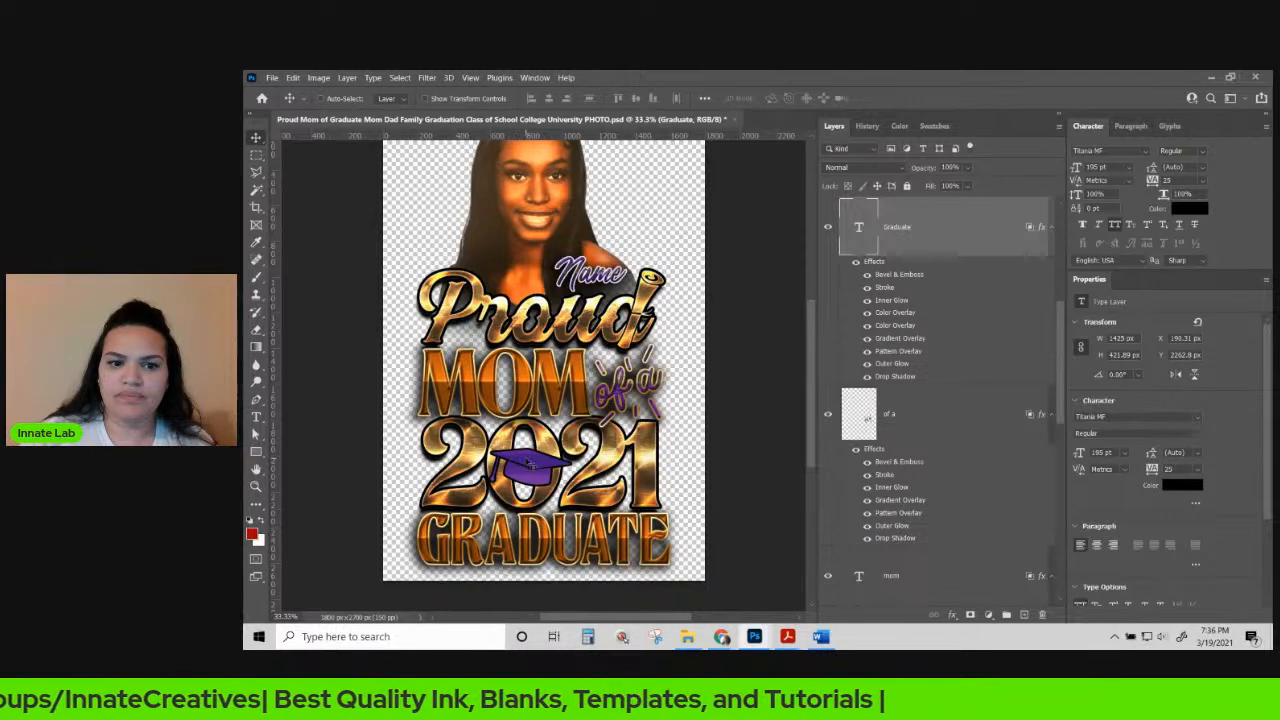
Locate the graduation cap's layers, toggling the vector layer's visibility to check it.
right_click(528, 460)
click(552, 476)
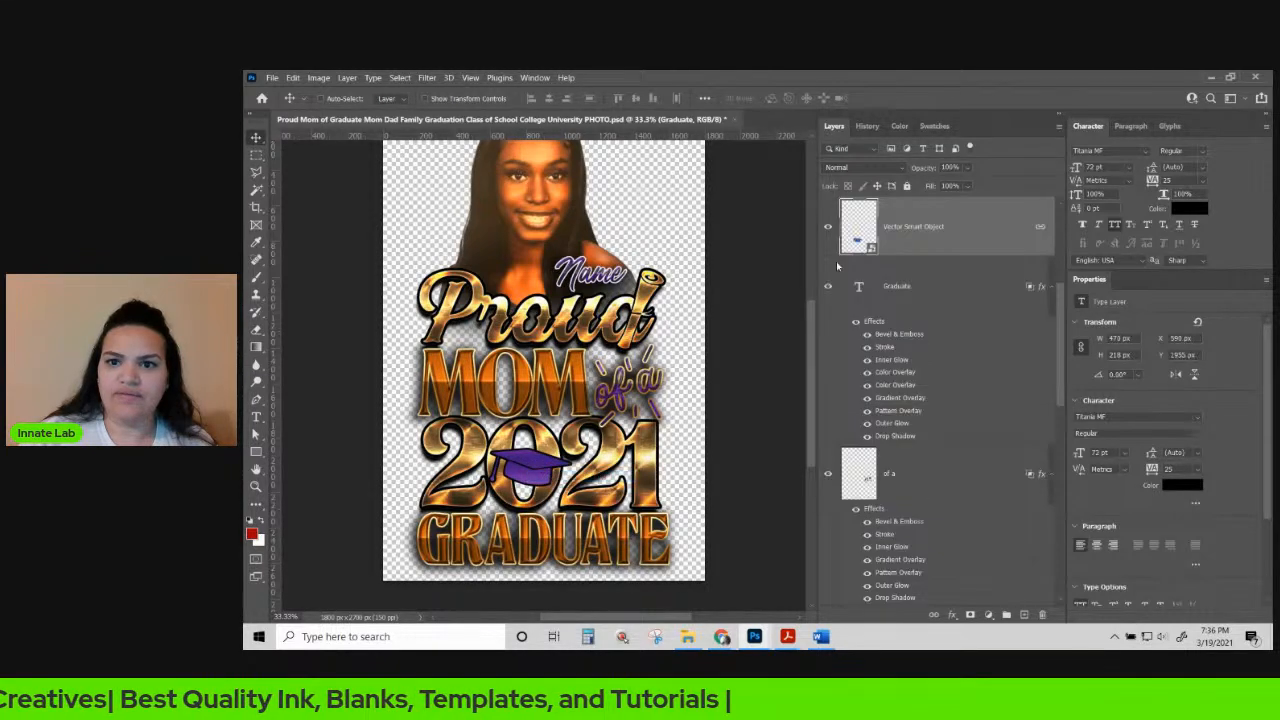
right_click(1000, 231)
click(963, 216)
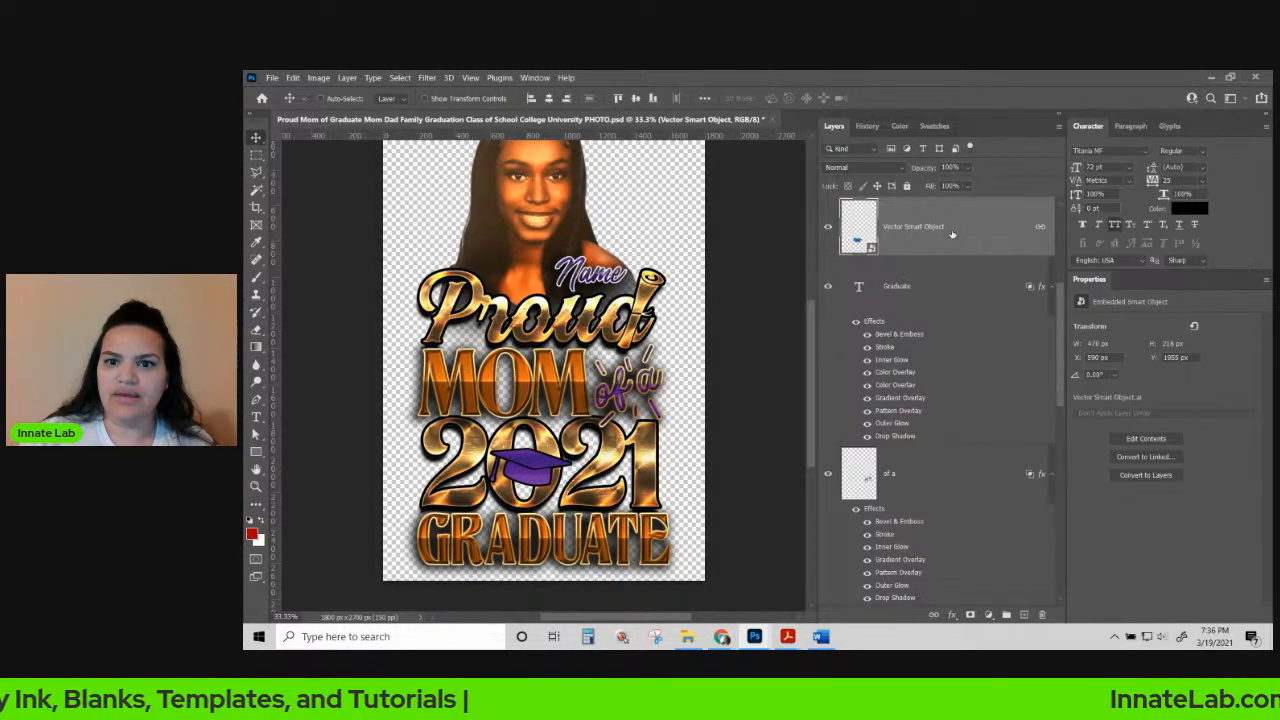
scroll(953, 344, up, 2)
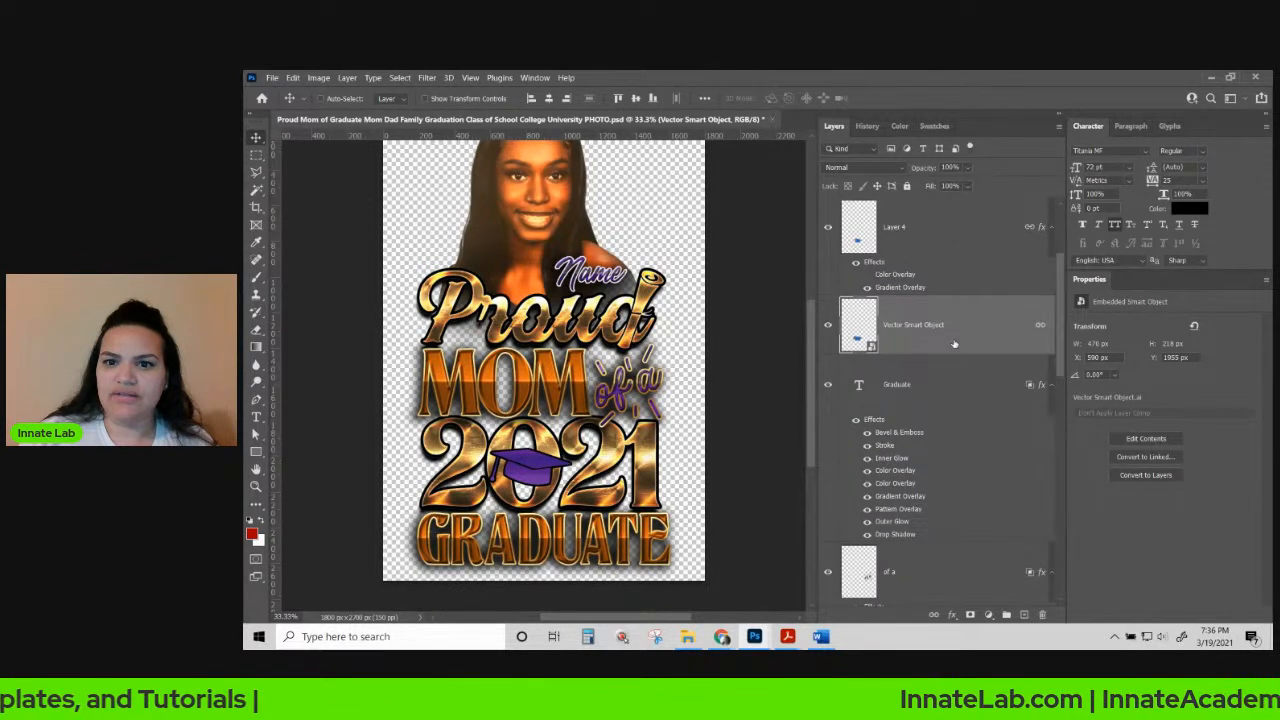
click(922, 226)
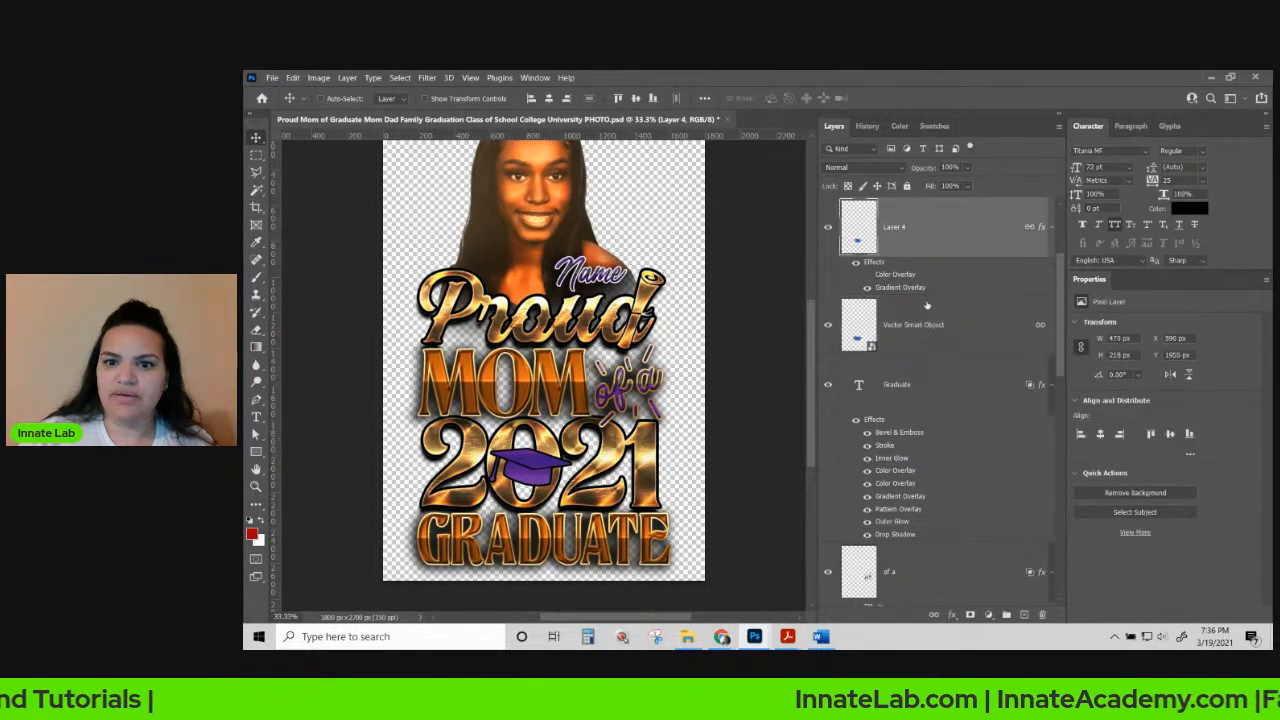
click(827, 329)
click(827, 329)
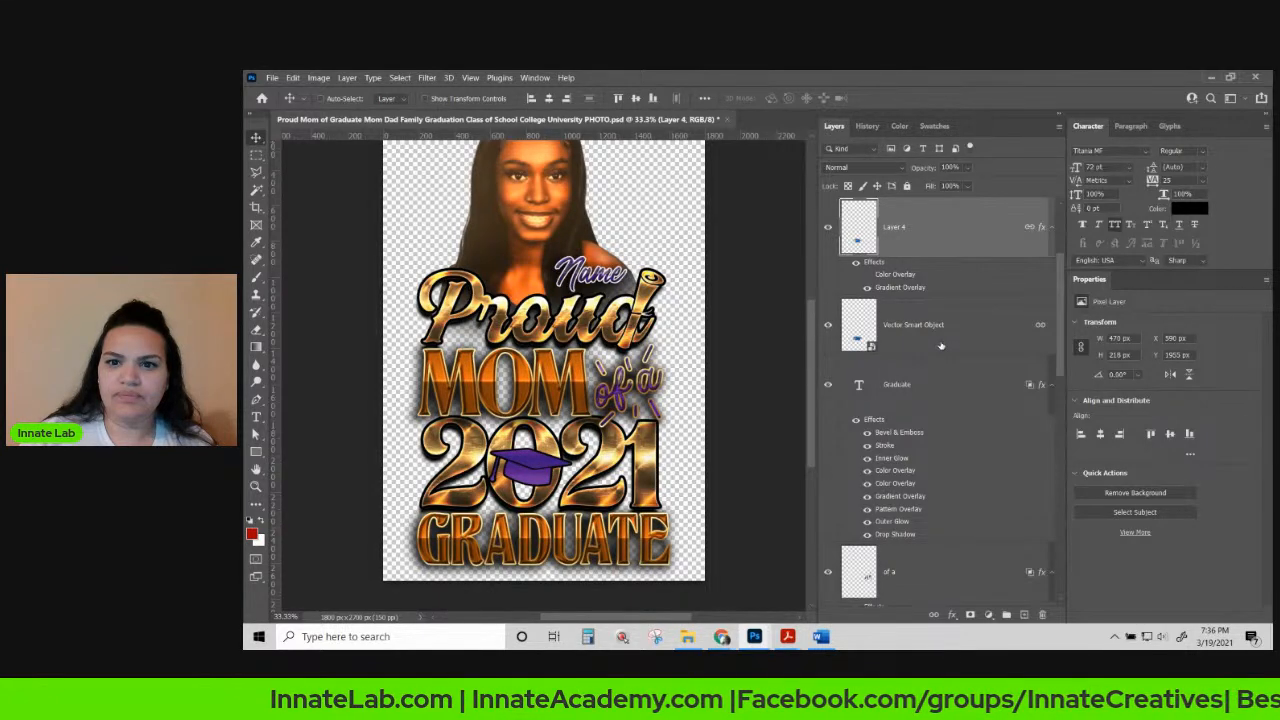
Paste the gold layer style onto Layer 4, the purple cap.
scroll(940, 346, up, 3)
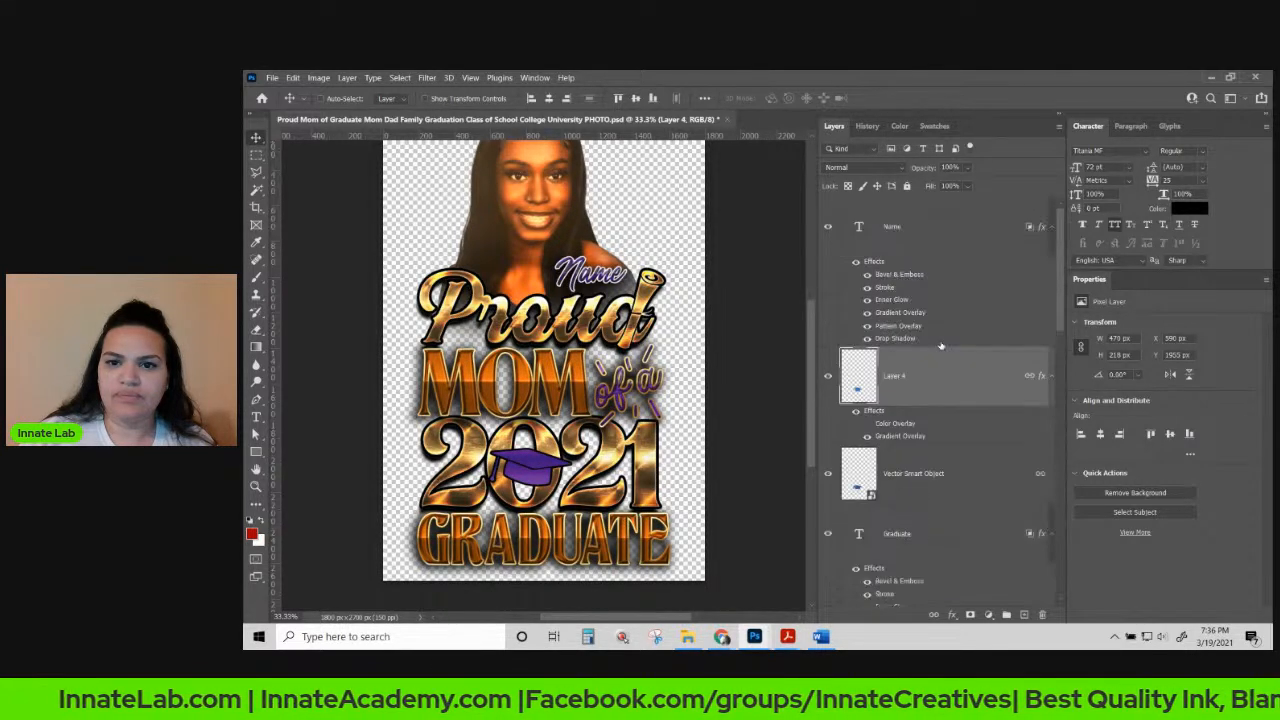
click(828, 376)
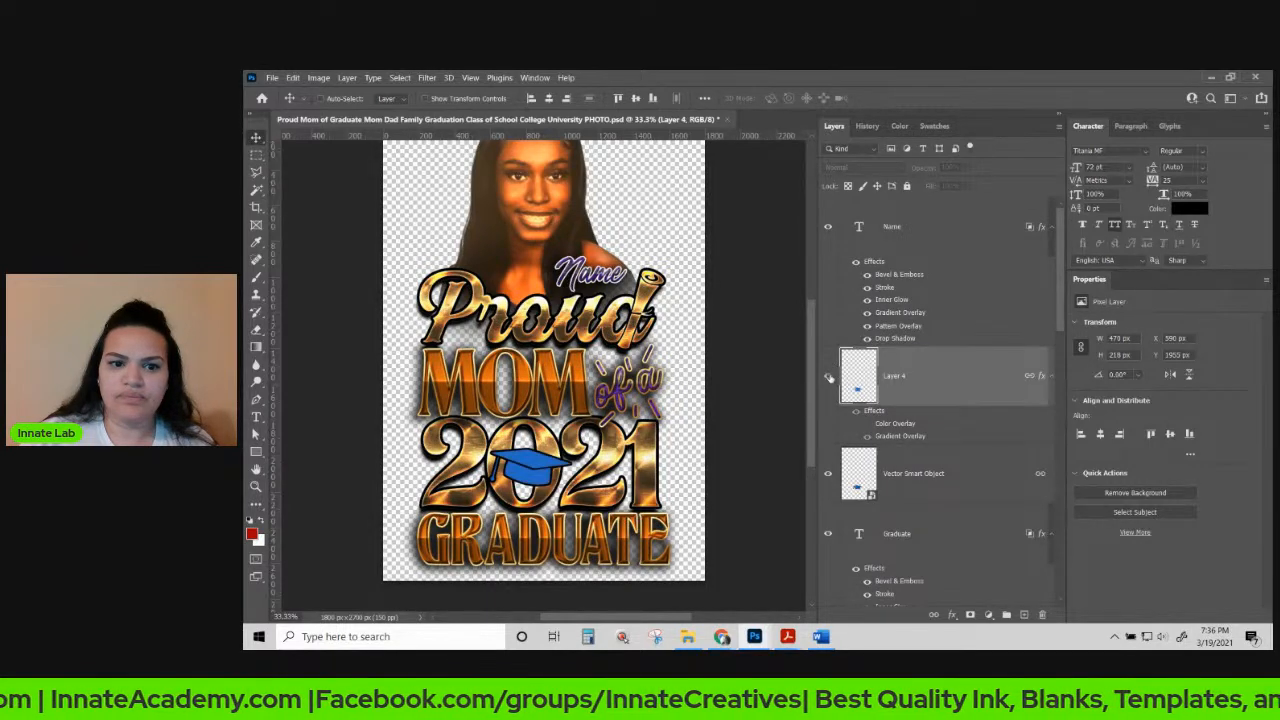
click(828, 376)
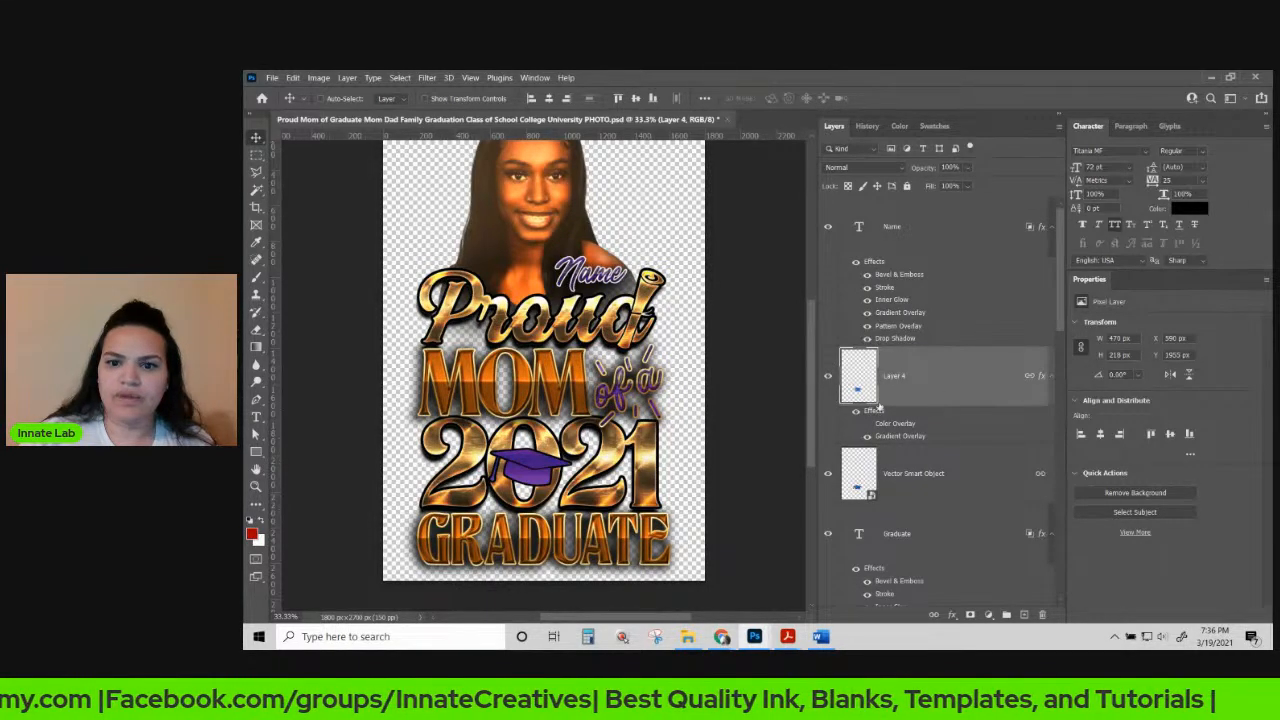
right_click(930, 383)
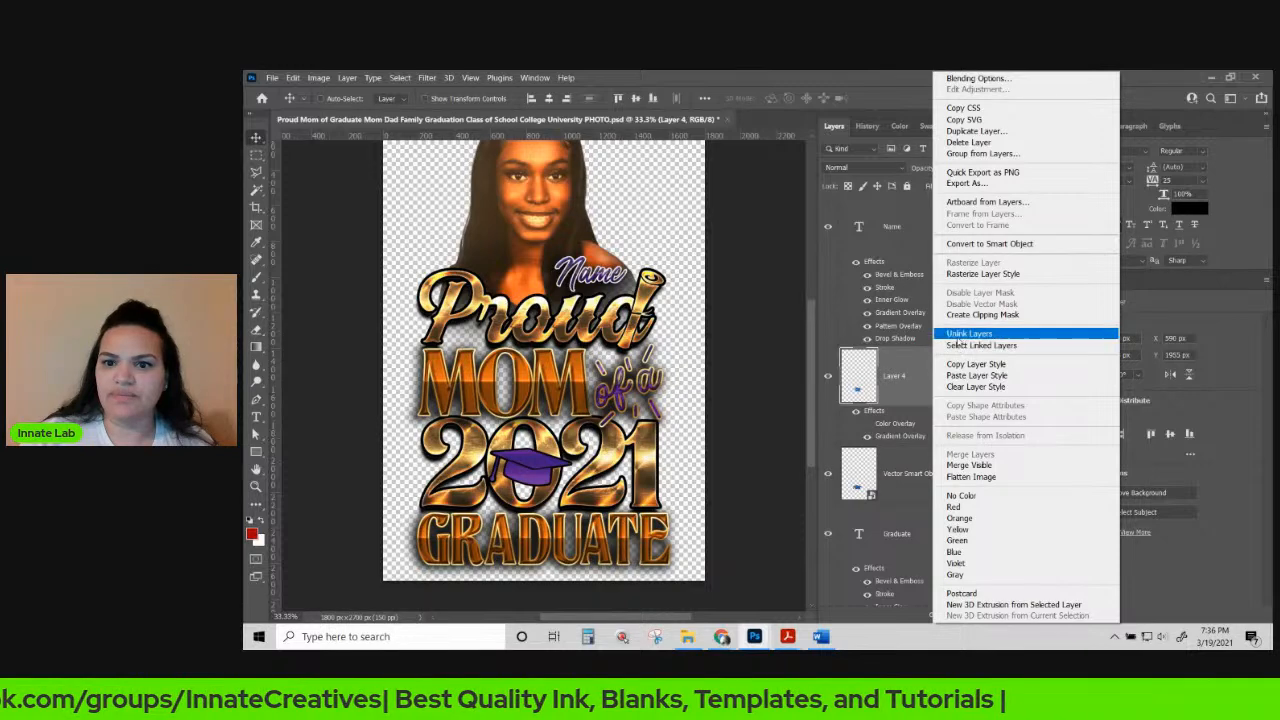
click(970, 375)
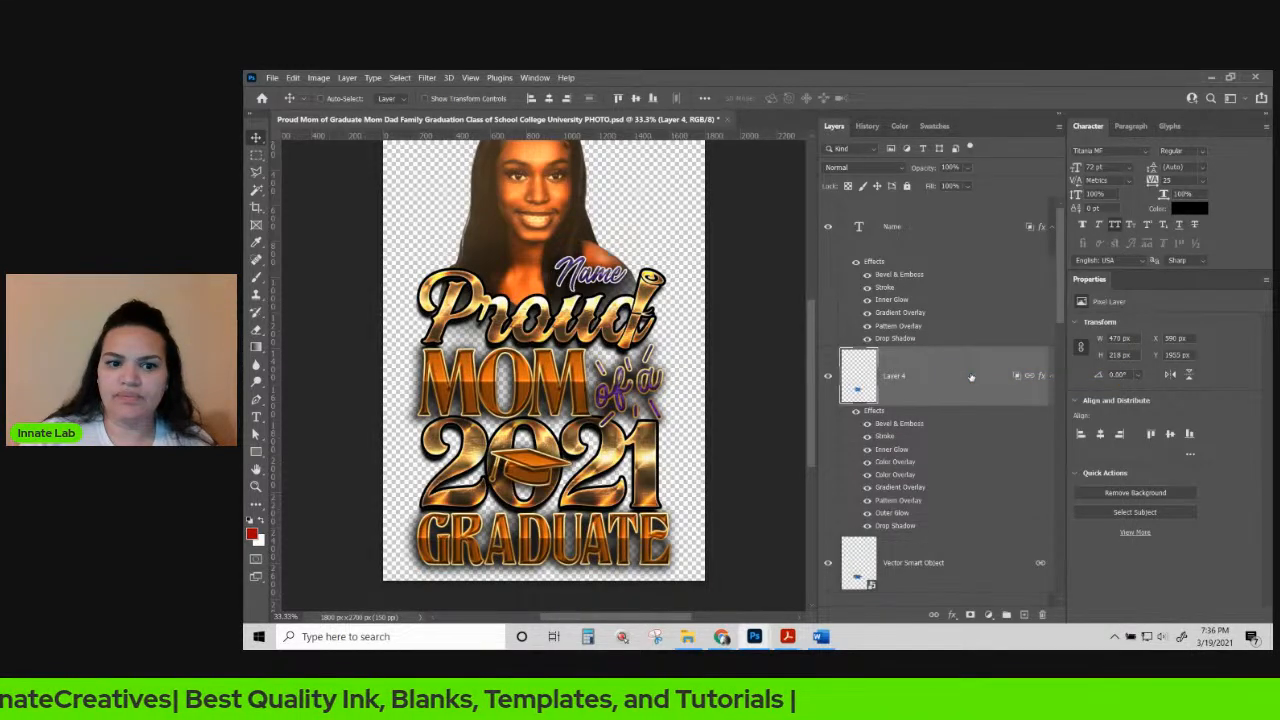
Hide Layer 4's Stroke, Glows, Pattern Overlay and Drop Shadow, keeping Bevel, Color and Gradient Overlays.
scroll(970, 377, down, 3)
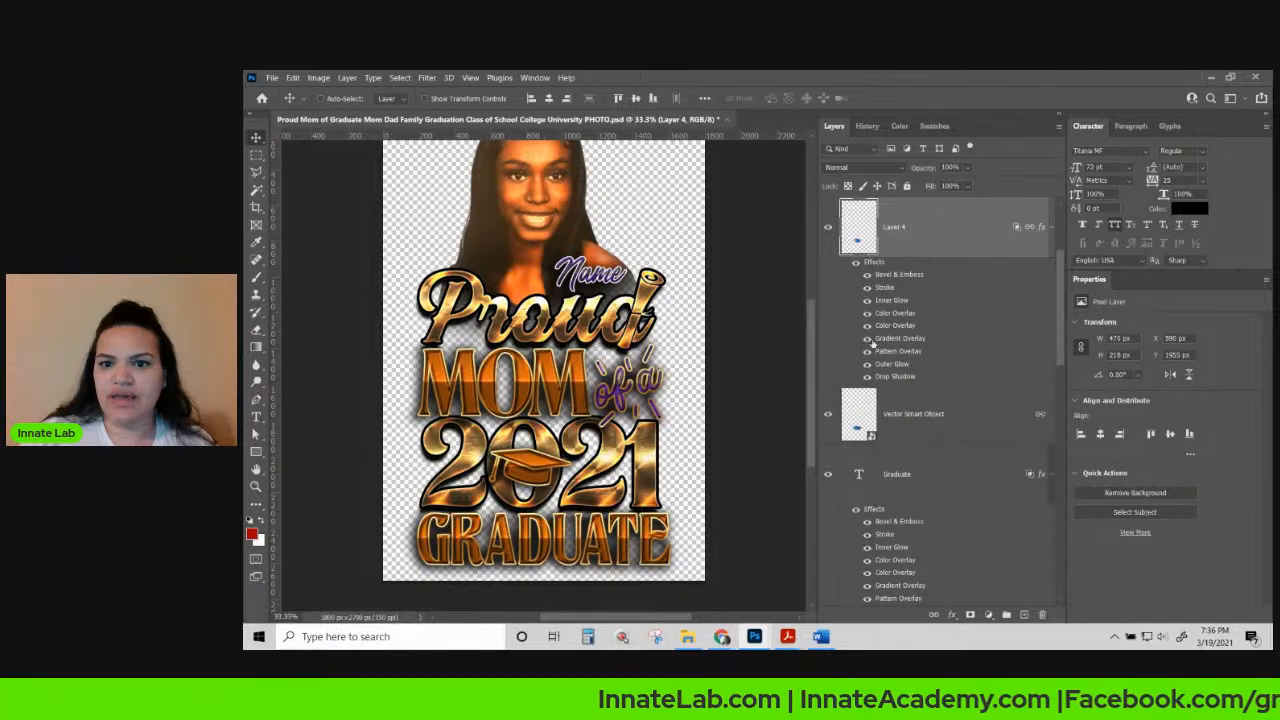
drag(867, 351, 866, 381)
drag(867, 300, 868, 278)
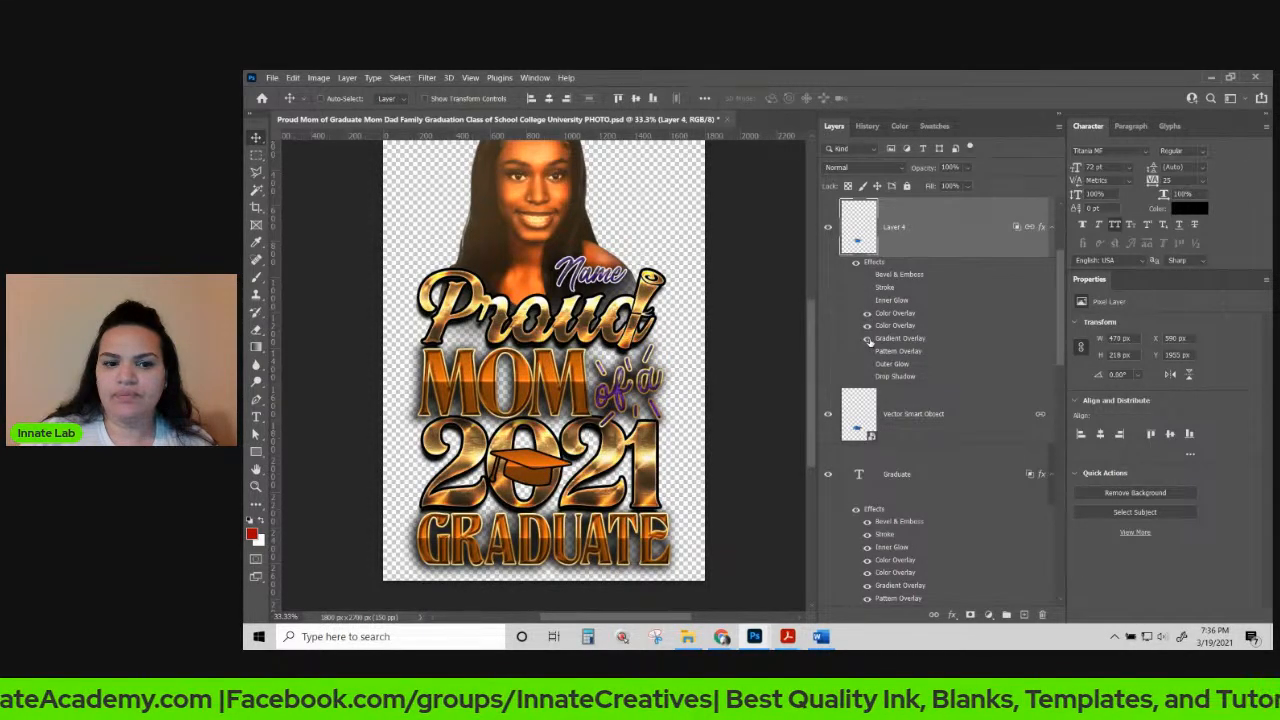
scroll(875, 330, down, 3)
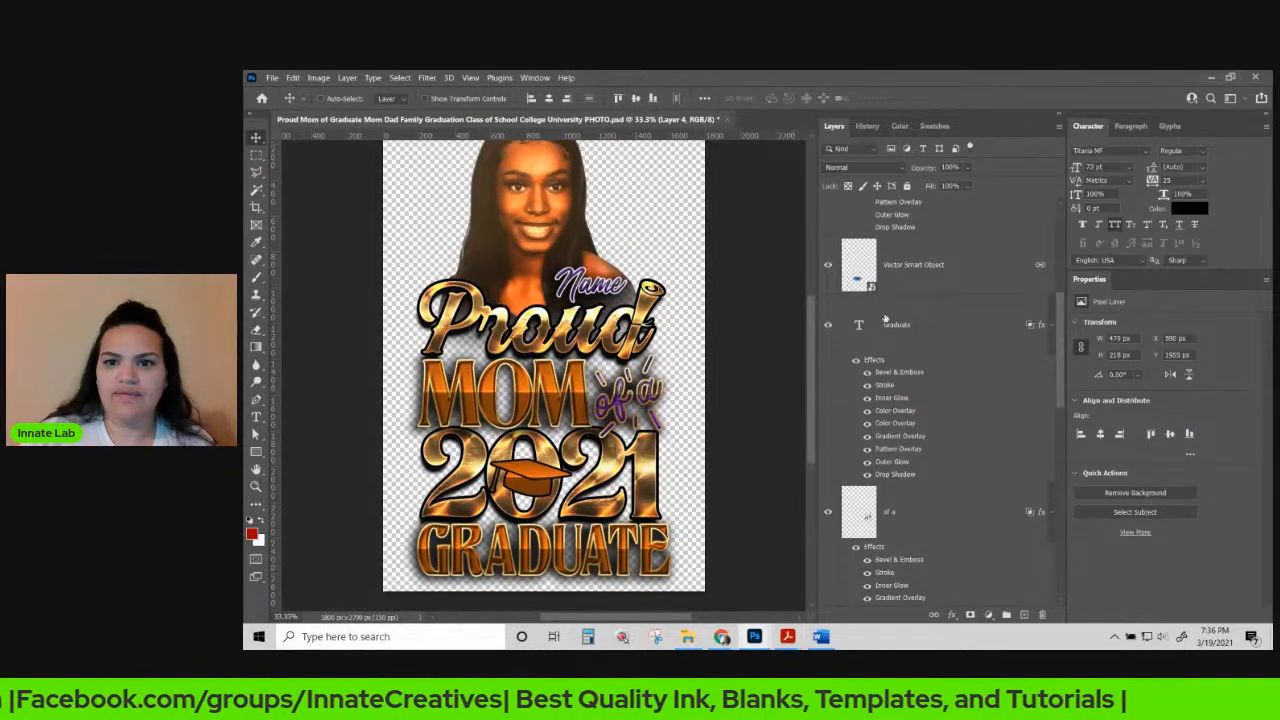
scroll(885, 318, up, 3)
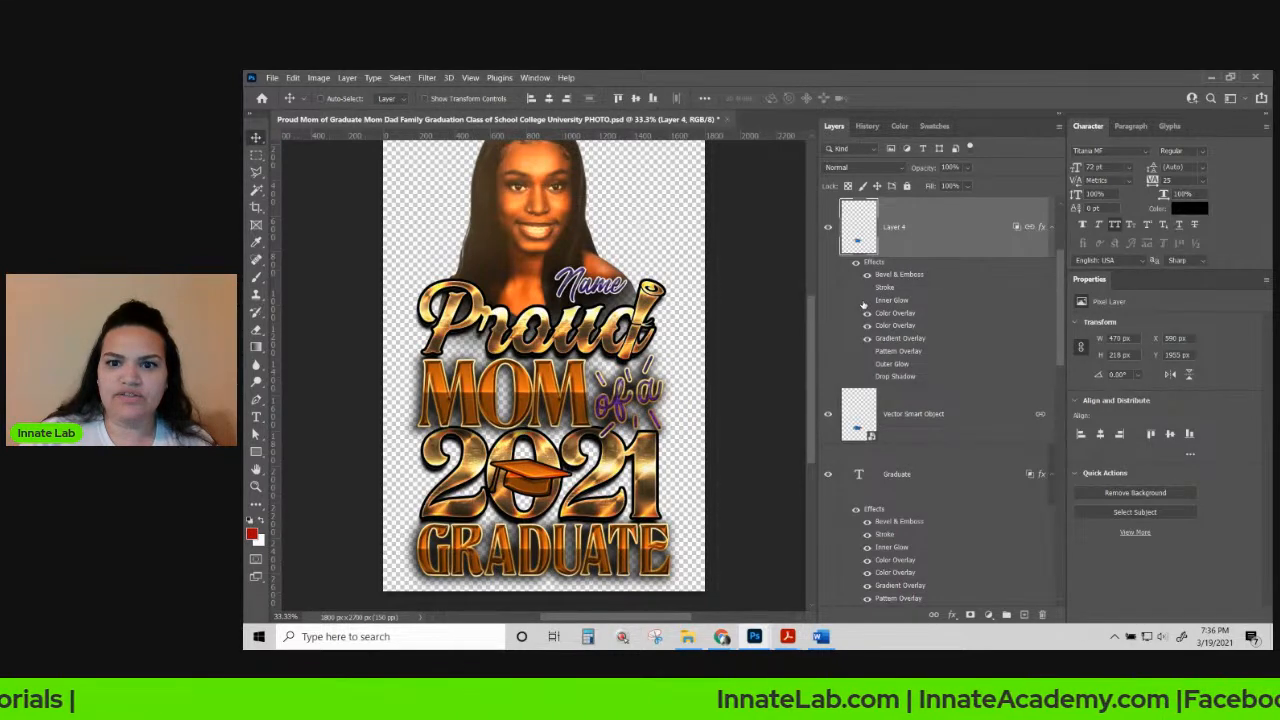
click(868, 301)
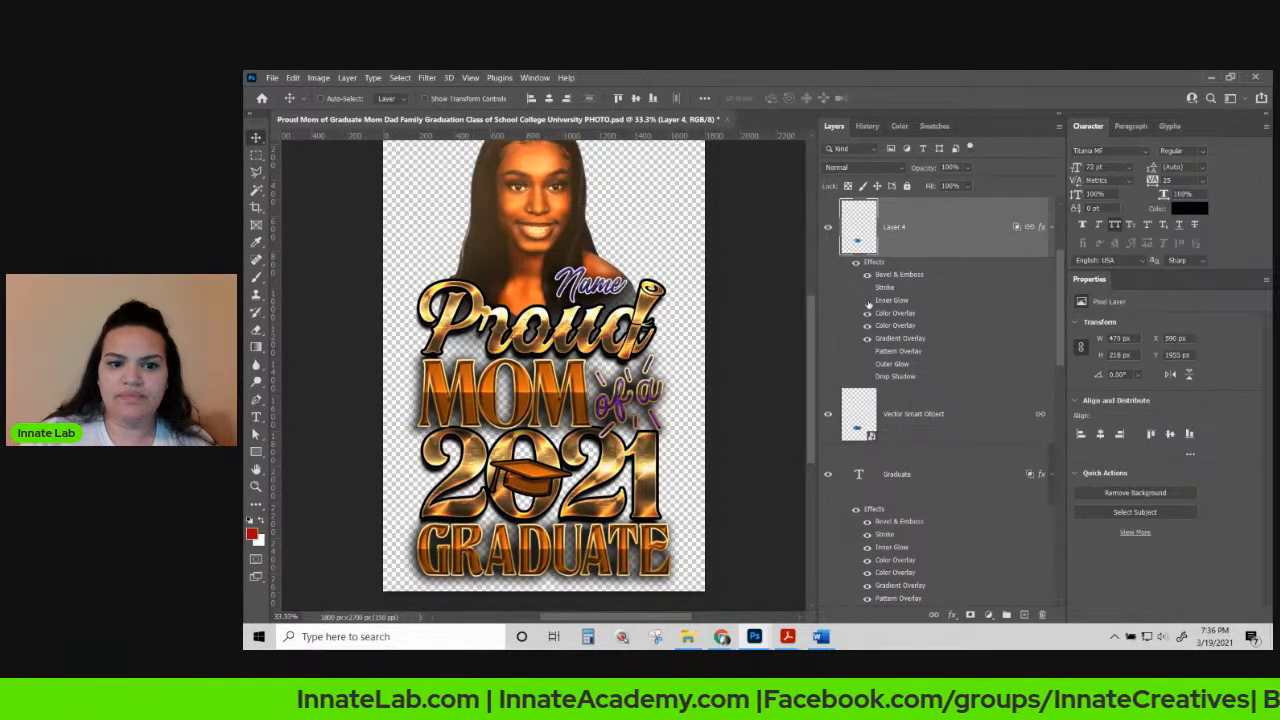
click(867, 351)
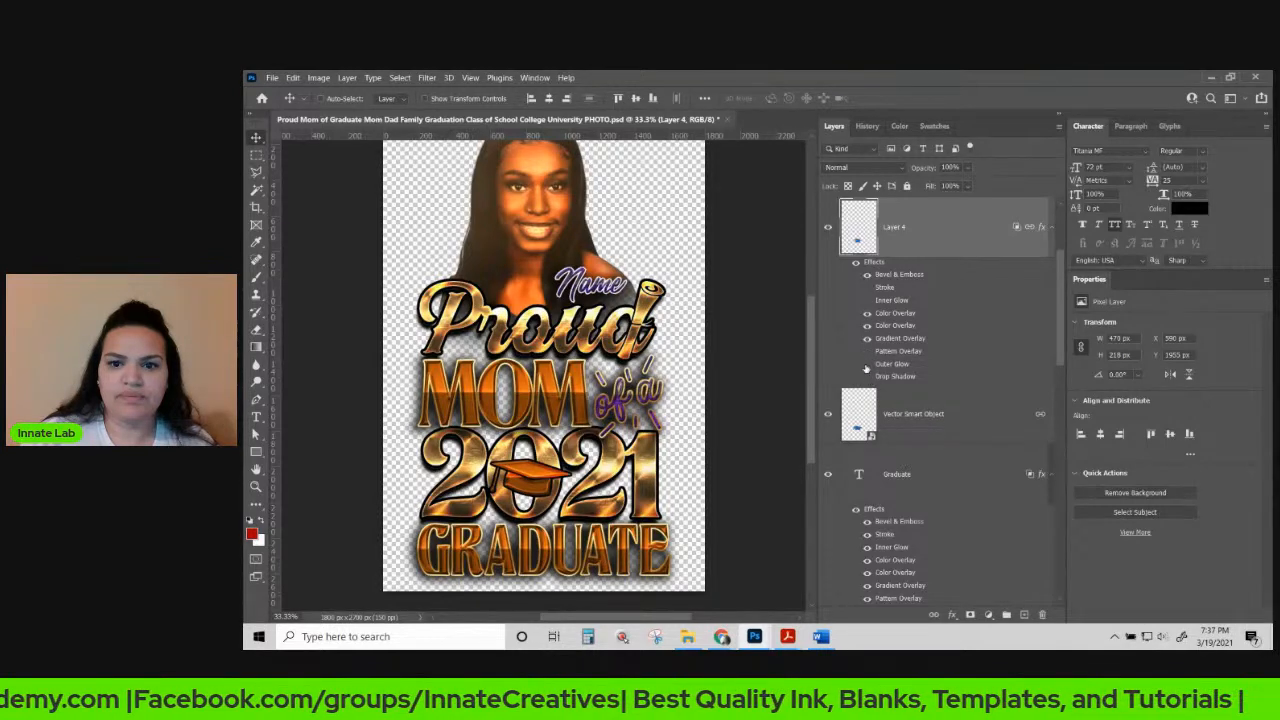
click(867, 364)
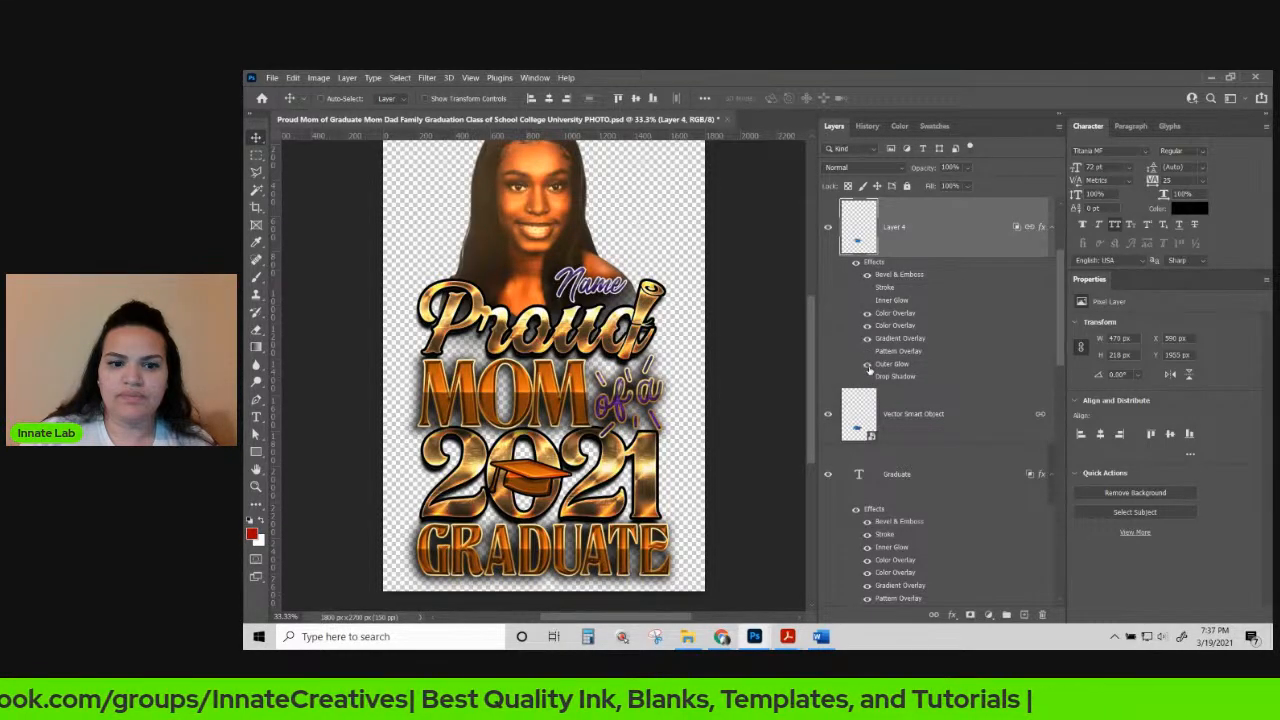
click(867, 364)
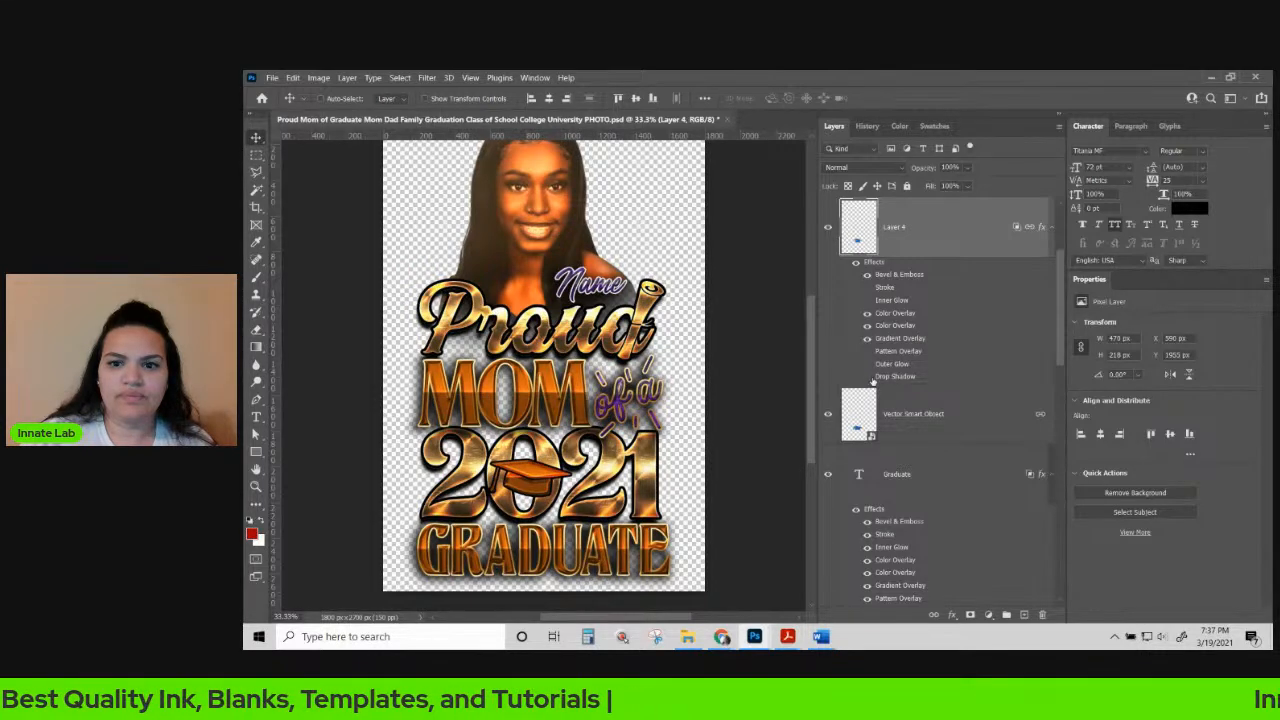
Re-enable the cap layer's Drop Shadow and tighten it to 13% spread and 27 px size.
click(867, 377)
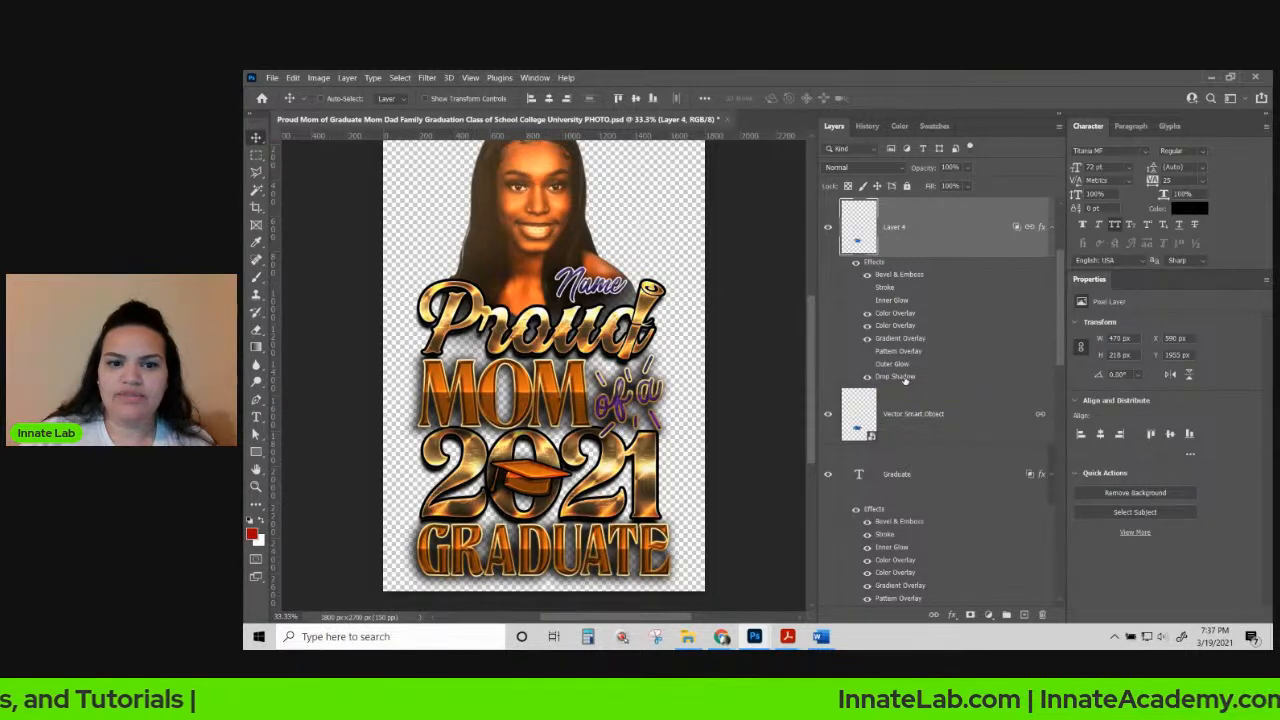
double_click(905, 377)
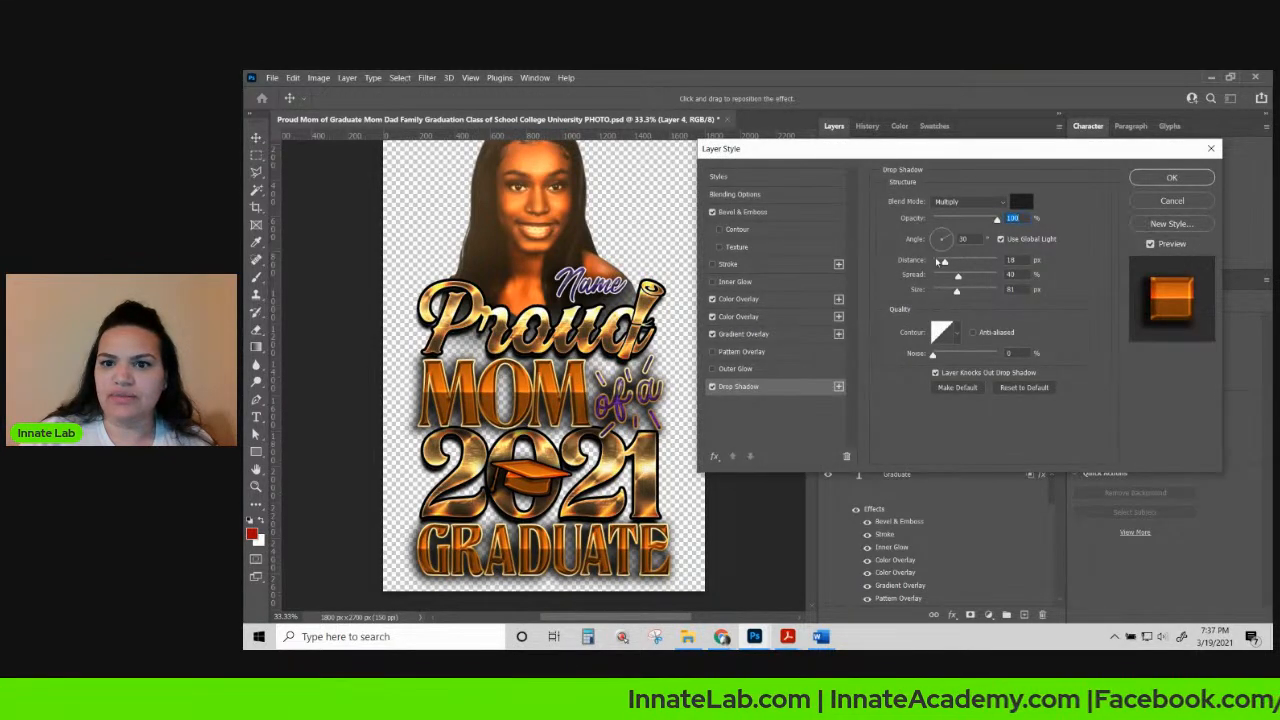
mouse_move(958, 276)
mouse_down()
mouse_move(940, 276)
mouse_move(943, 291)
mouse_move(937, 263)
mouse_up()
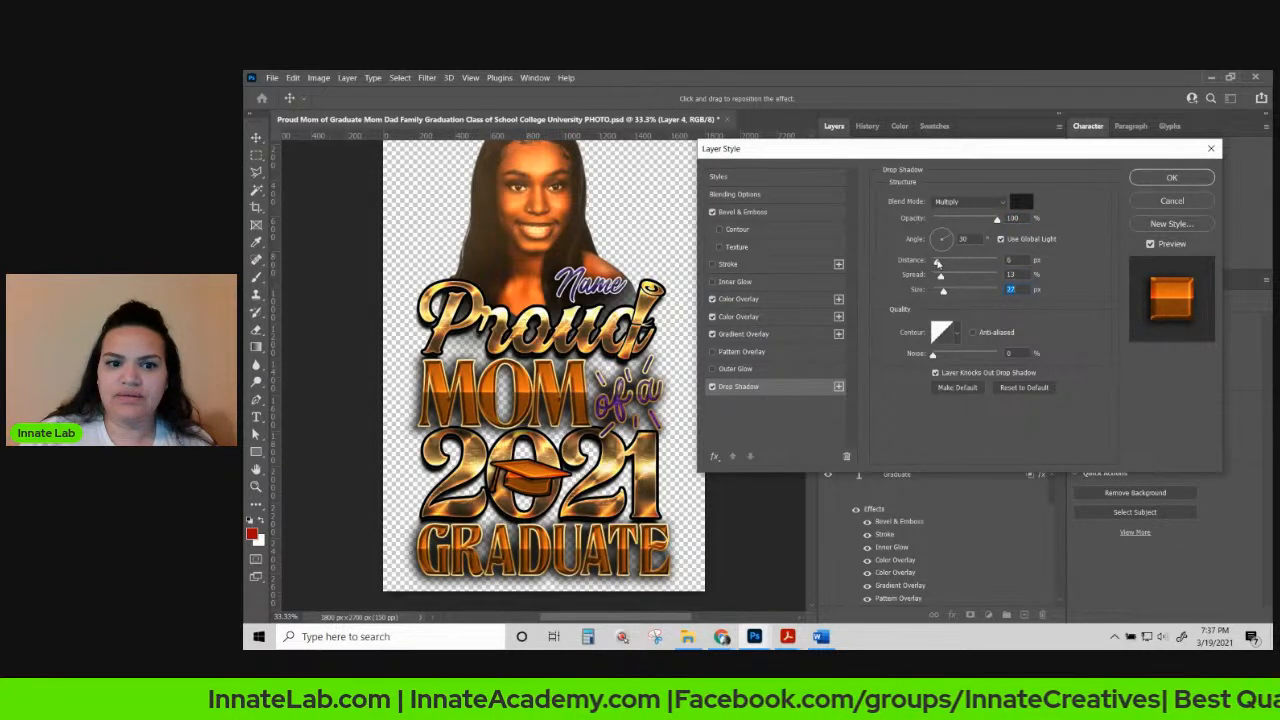
click(1171, 177)
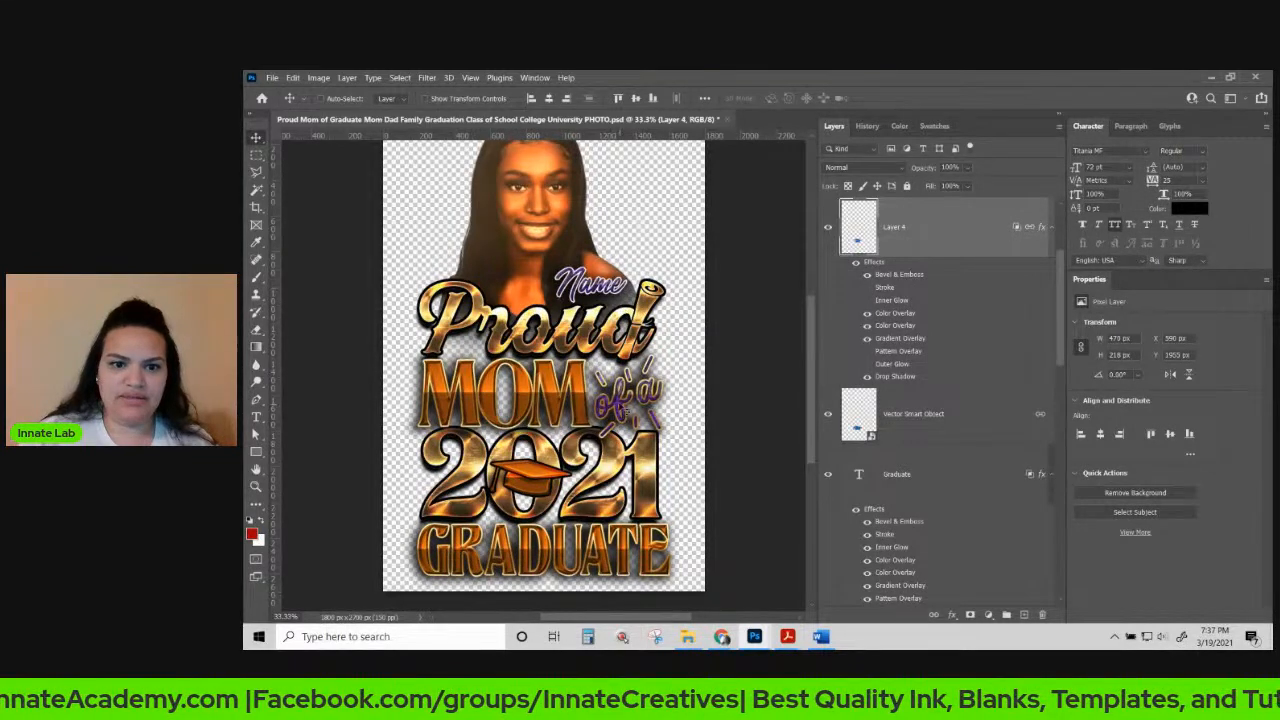
Paste the gold layer style onto the "of a" text layer.
right_click(620, 406)
click(634, 412)
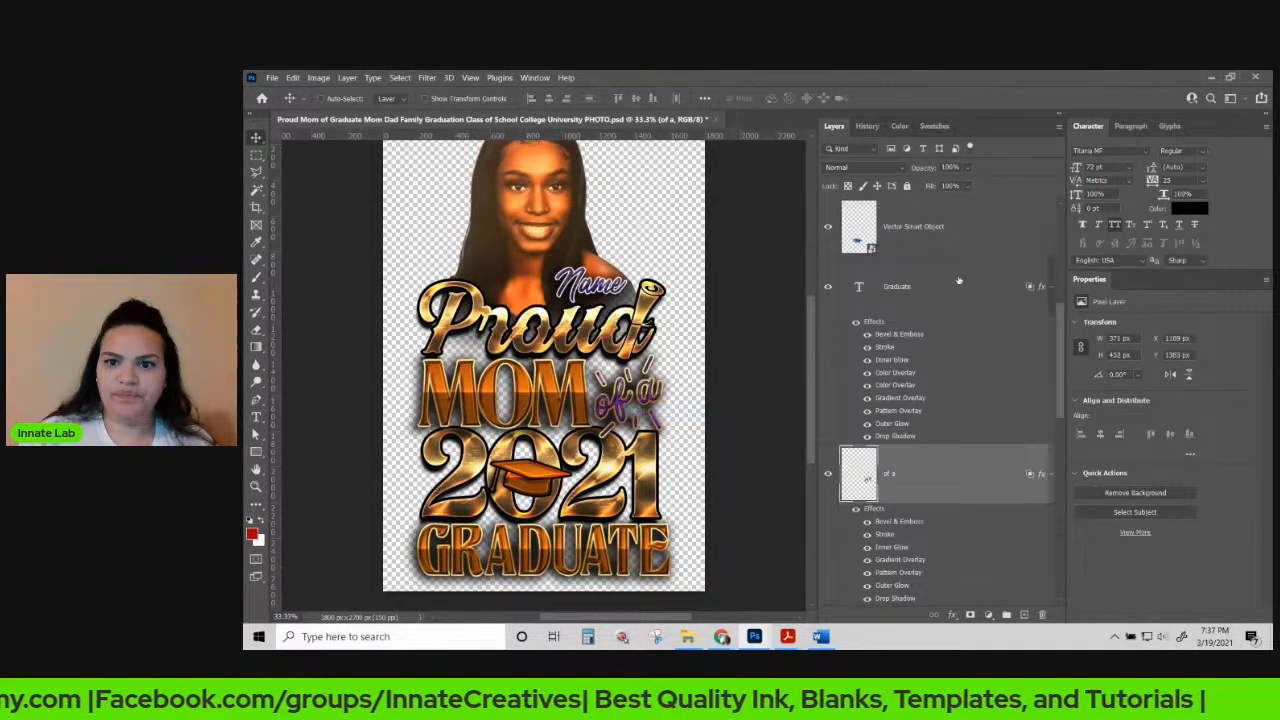
right_click(977, 473)
click(1020, 375)
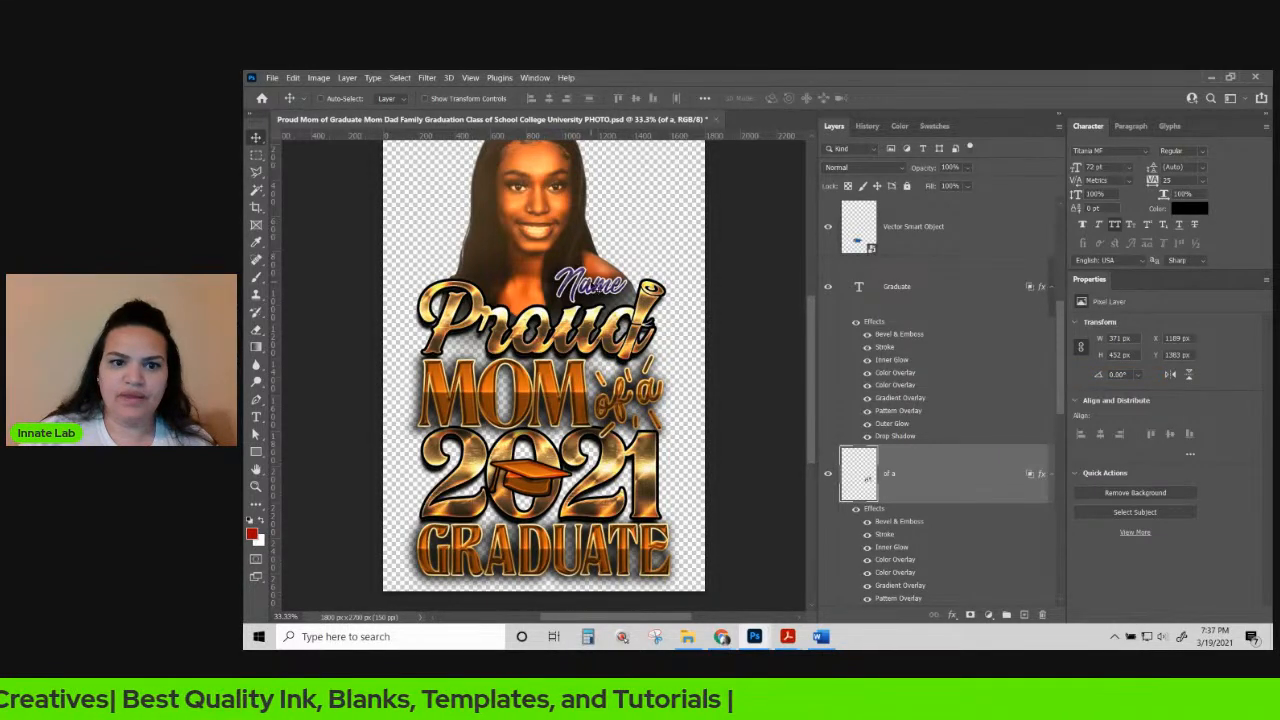
Paste the gold style onto the Name text and toggle its Gradient Overlay for darker gold.
right_click(601, 287)
click(614, 289)
right_click(915, 228)
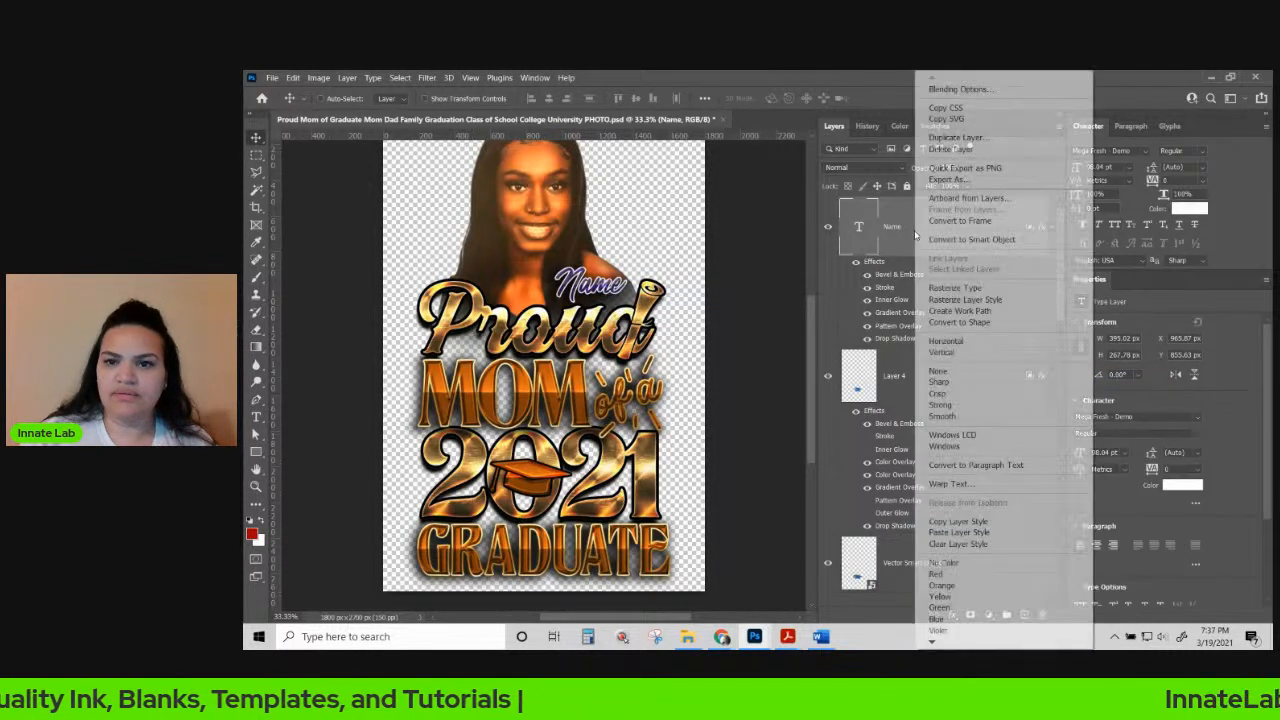
click(940, 533)
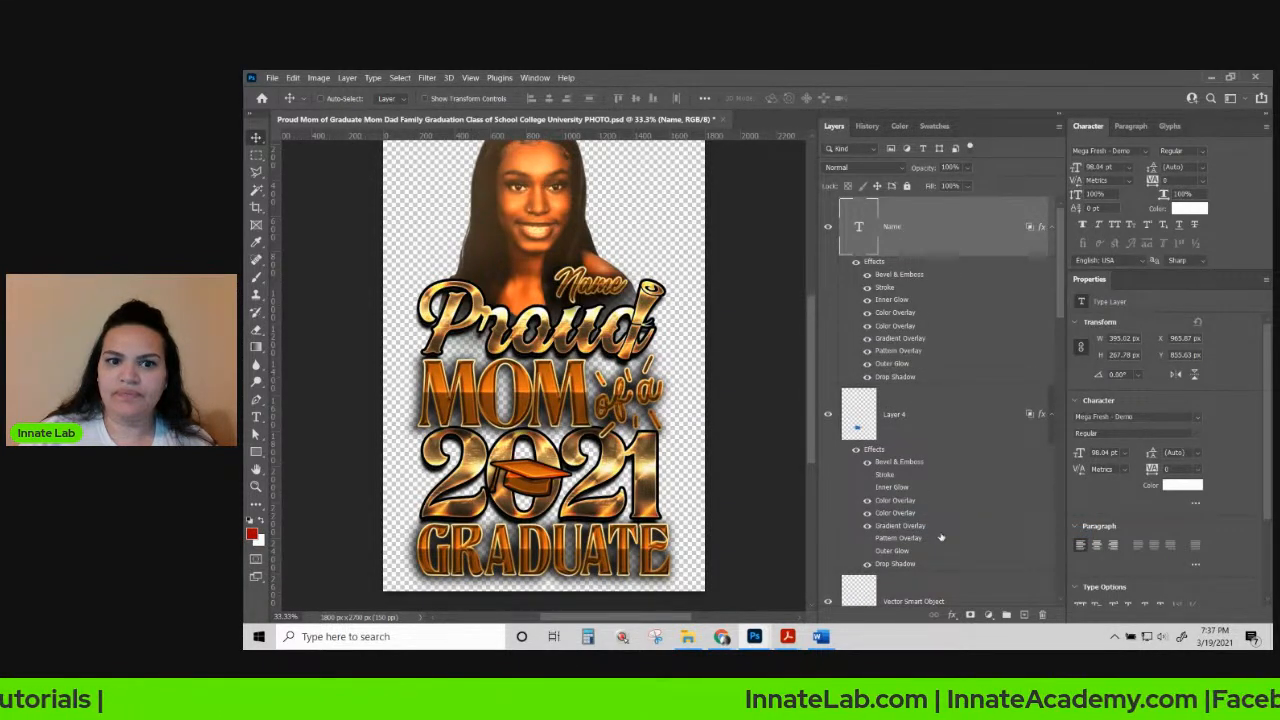
click(867, 341)
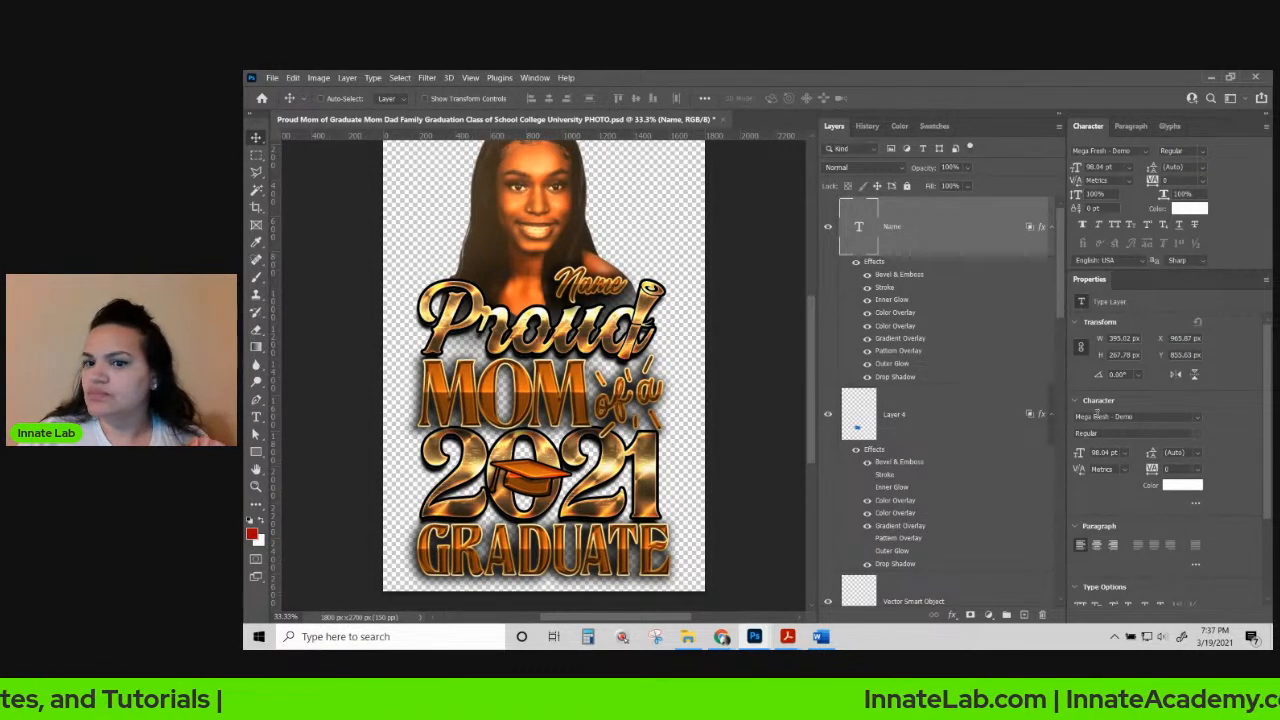
Show Layer 7 as a white background behind the design.
scroll(950, 415, down, 10)
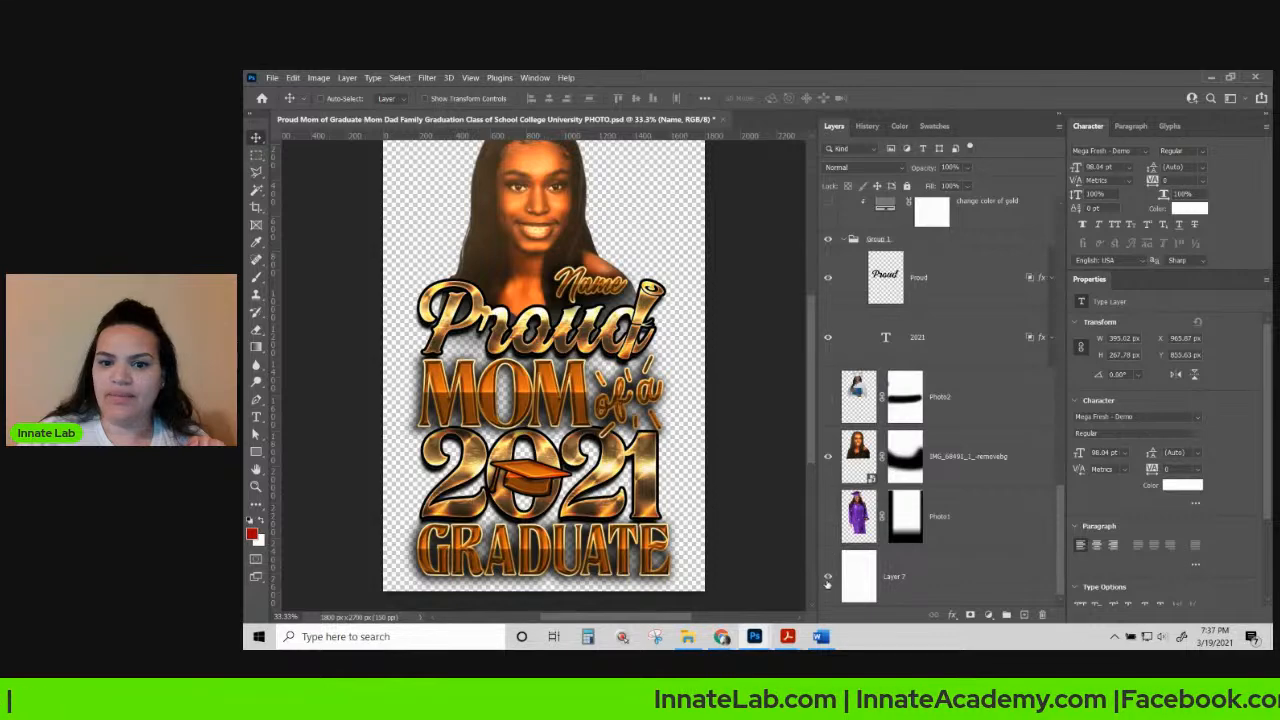
click(827, 577)
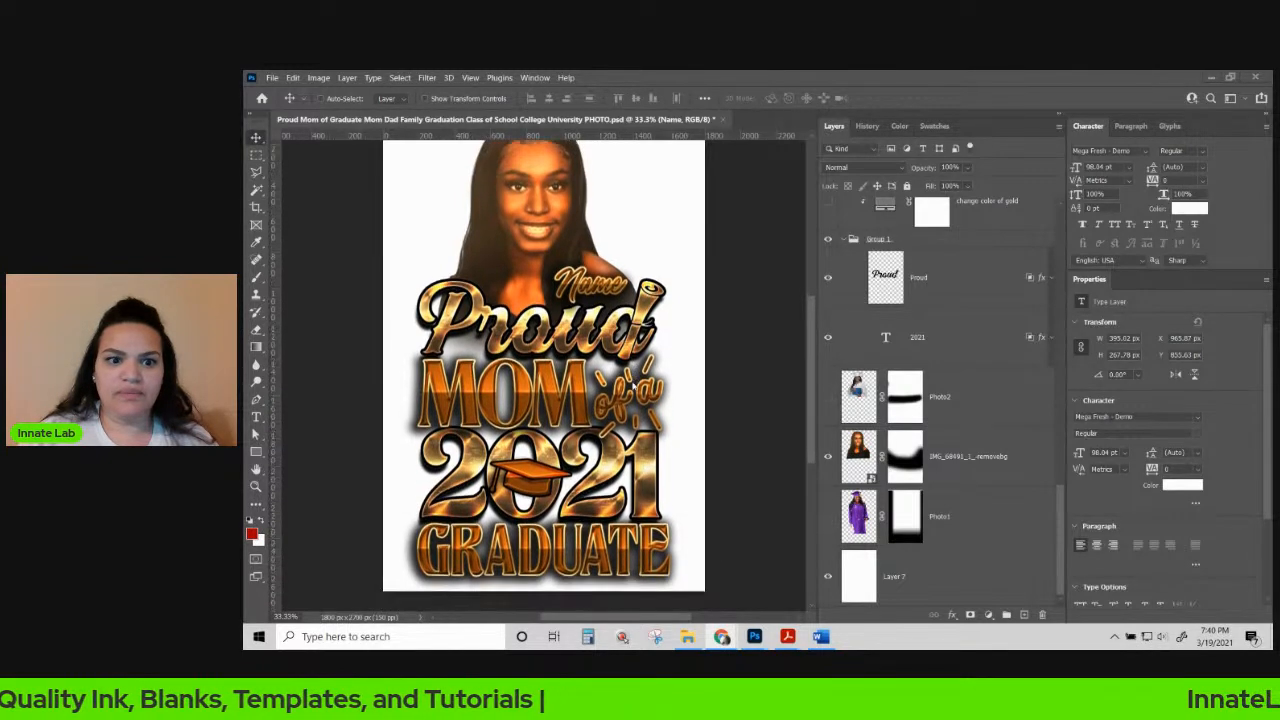
Recolour the mom text gradient's left stop to a lighter purple, #853df0.
right_click(580, 372)
click(601, 381)
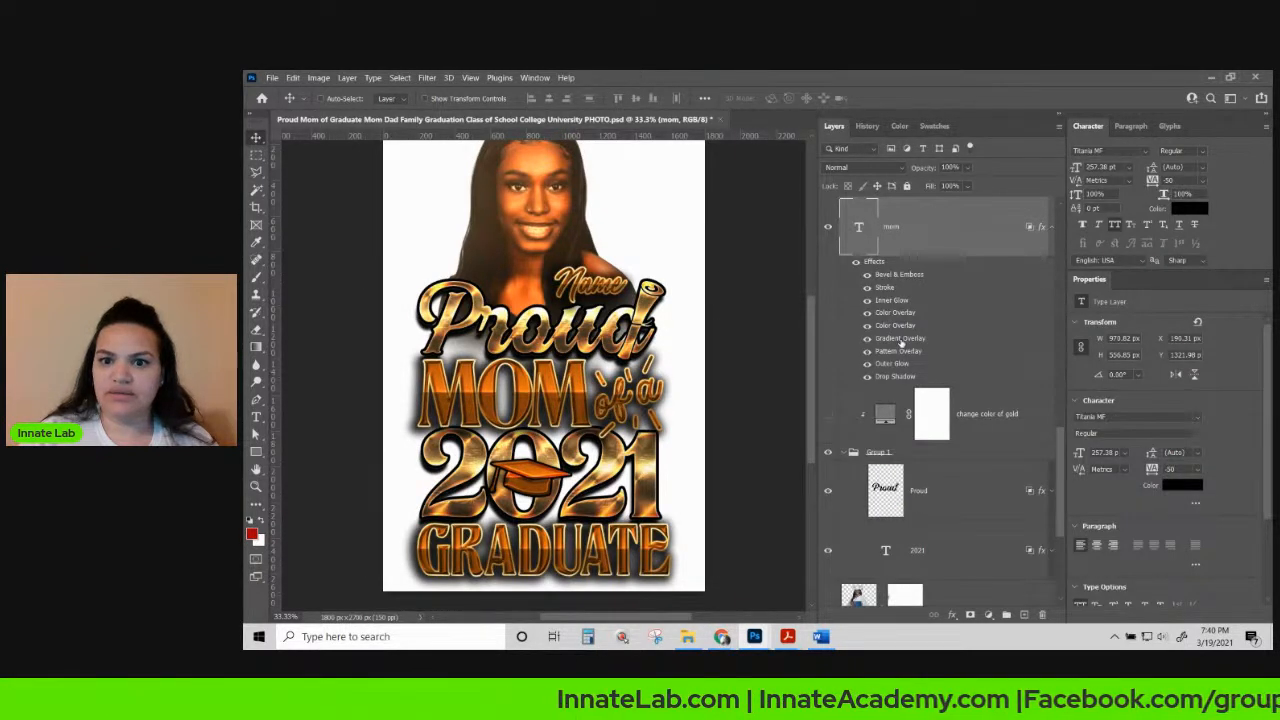
double_click(900, 339)
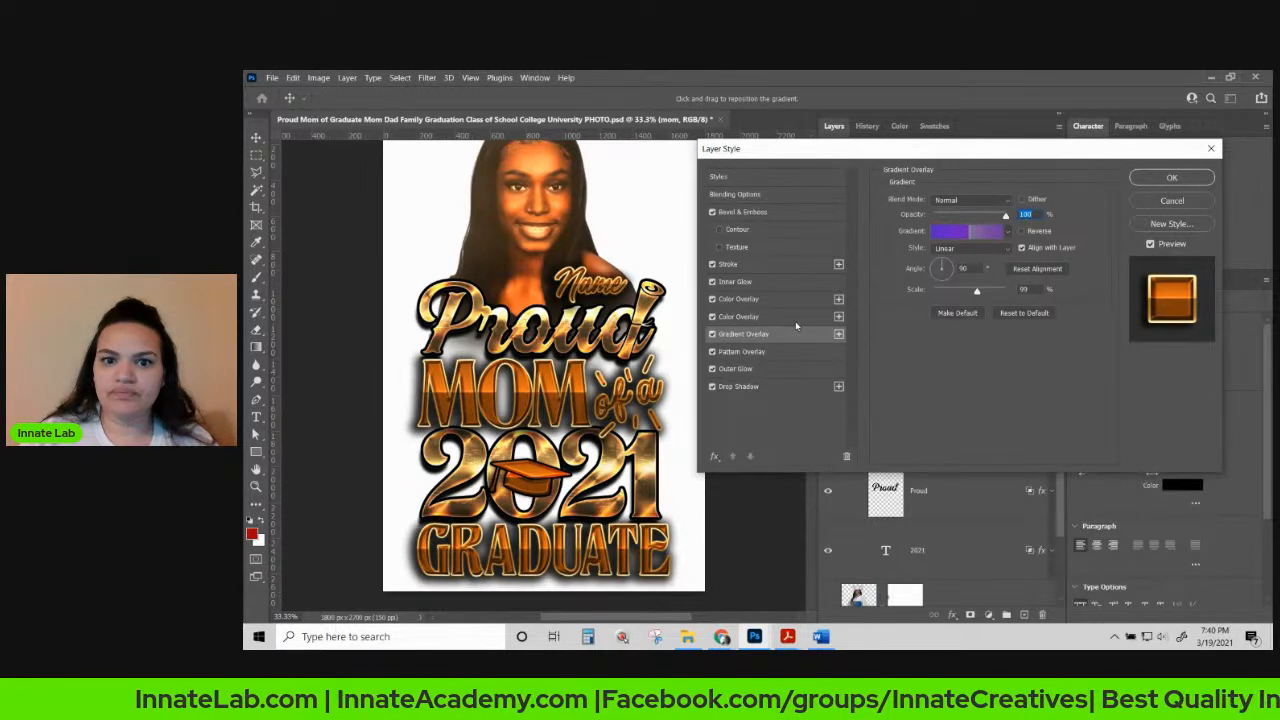
click(958, 234)
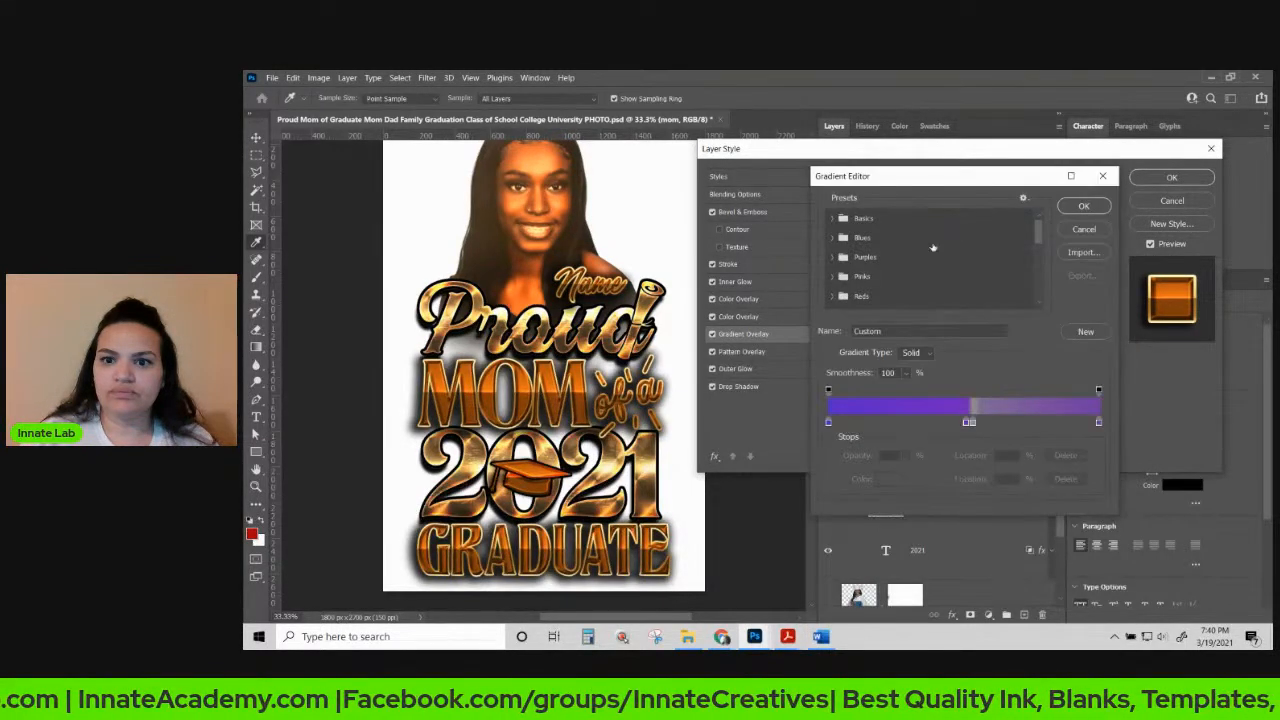
click(829, 423)
double_click(829, 423)
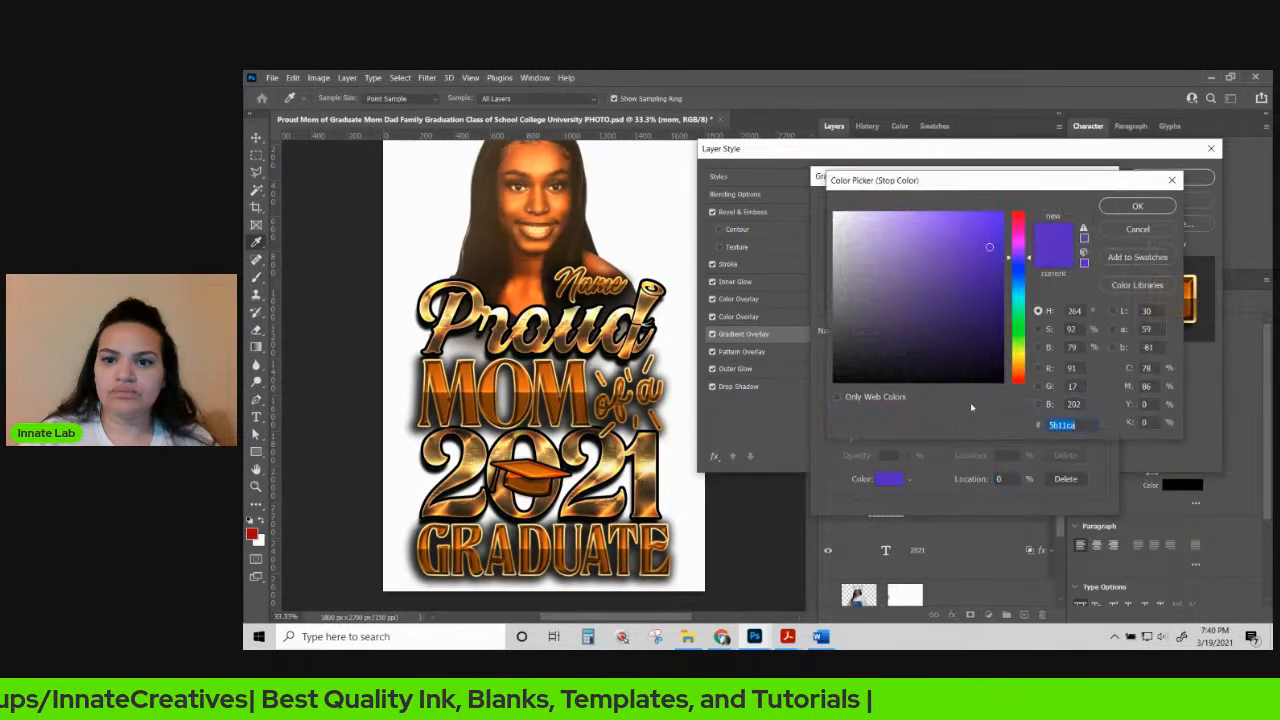
drag(970, 223, 959, 220)
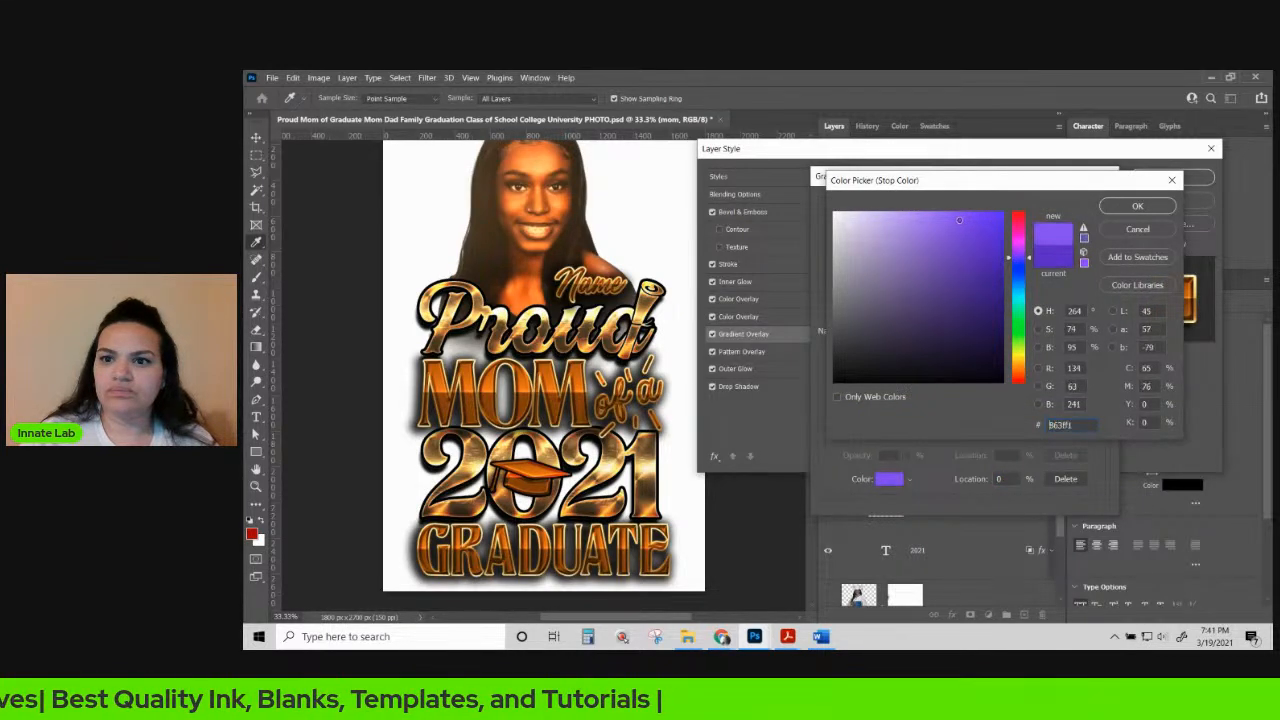
click(1145, 206)
Set the 51% gradient stop to purple #8e1ee4 and apply the gradient.
click(969, 422)
click(885, 480)
drag(975, 246, 981, 230)
click(981, 230)
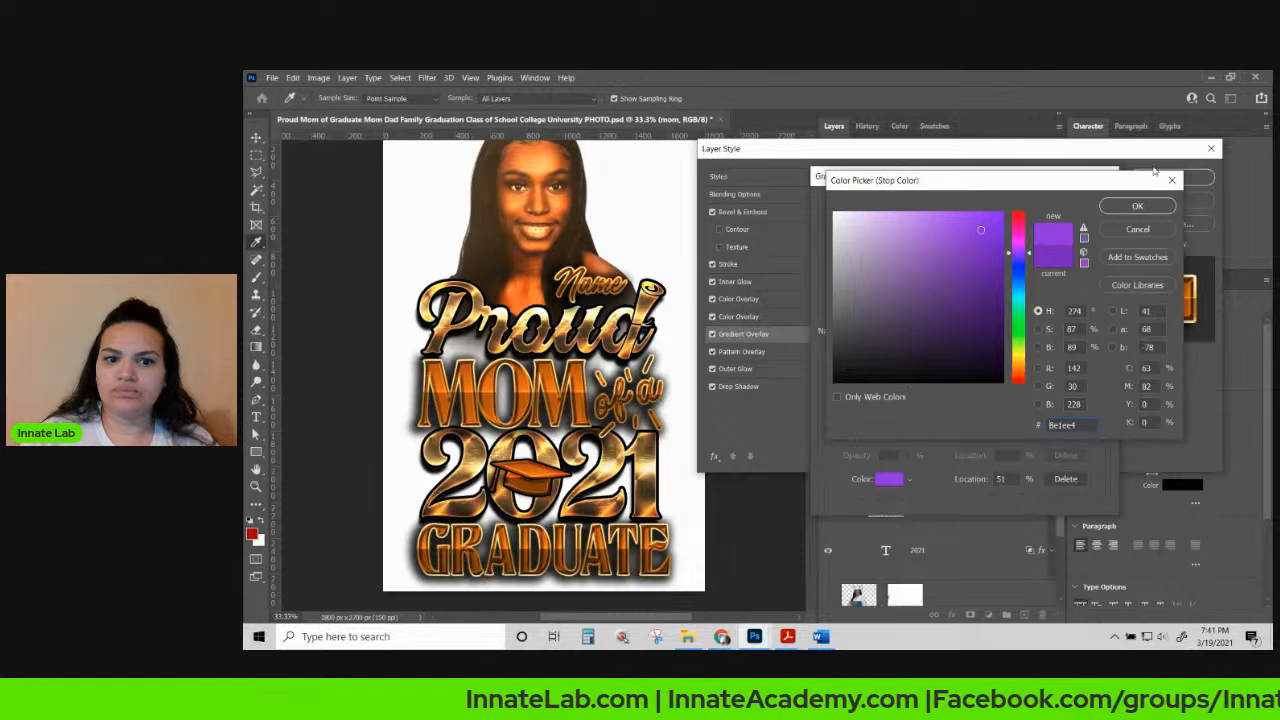
click(1137, 206)
click(1084, 204)
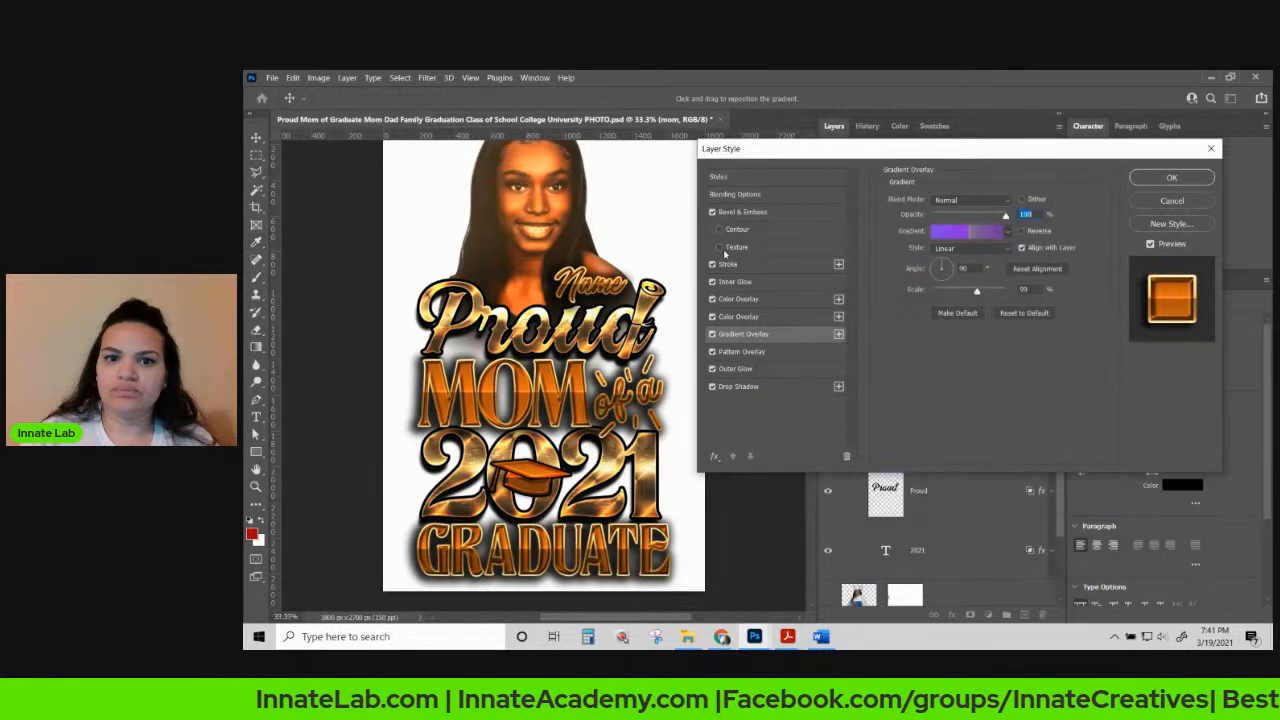
Give the first Color Overlay a brighter, fully saturated orange in Color blend mode.
click(748, 298)
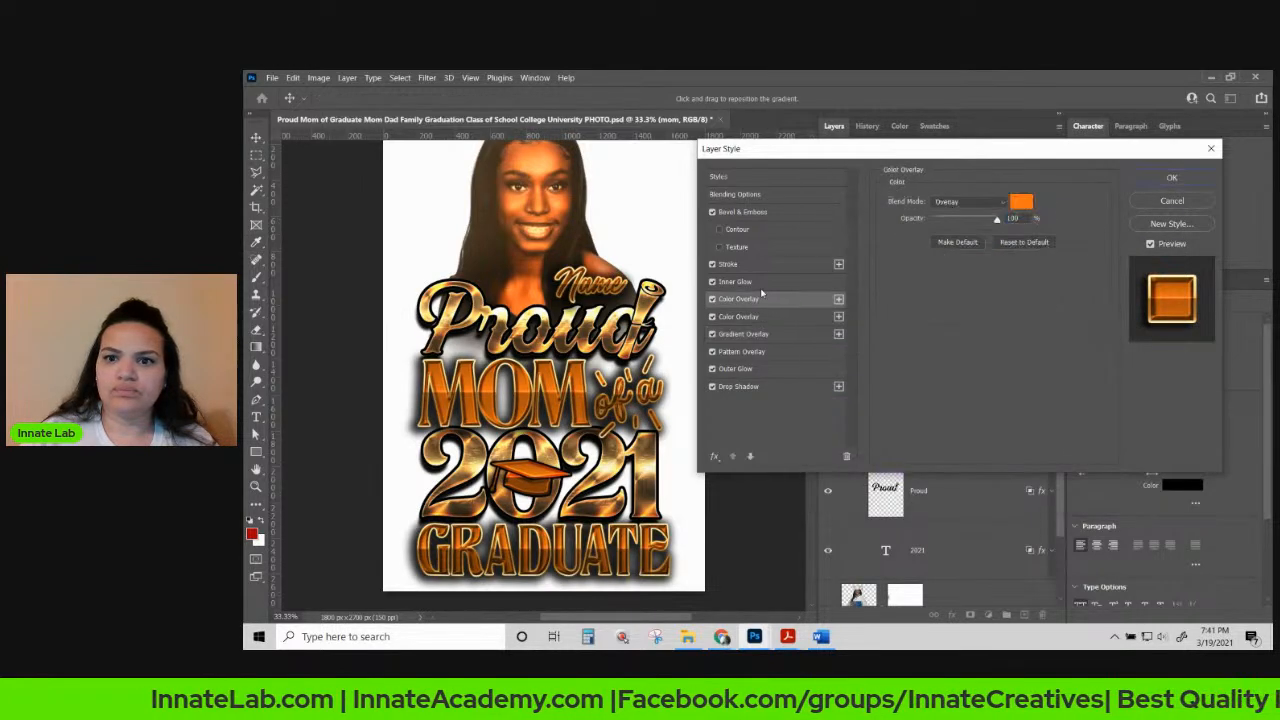
click(1024, 203)
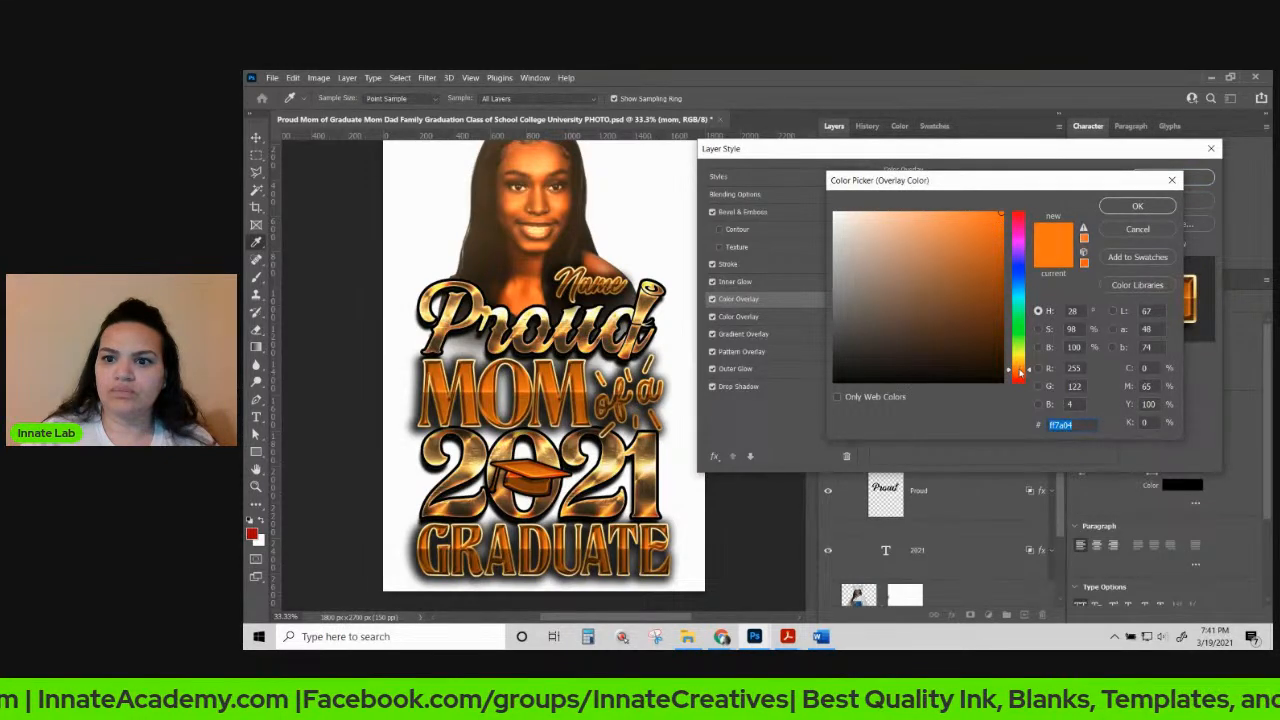
click(1020, 368)
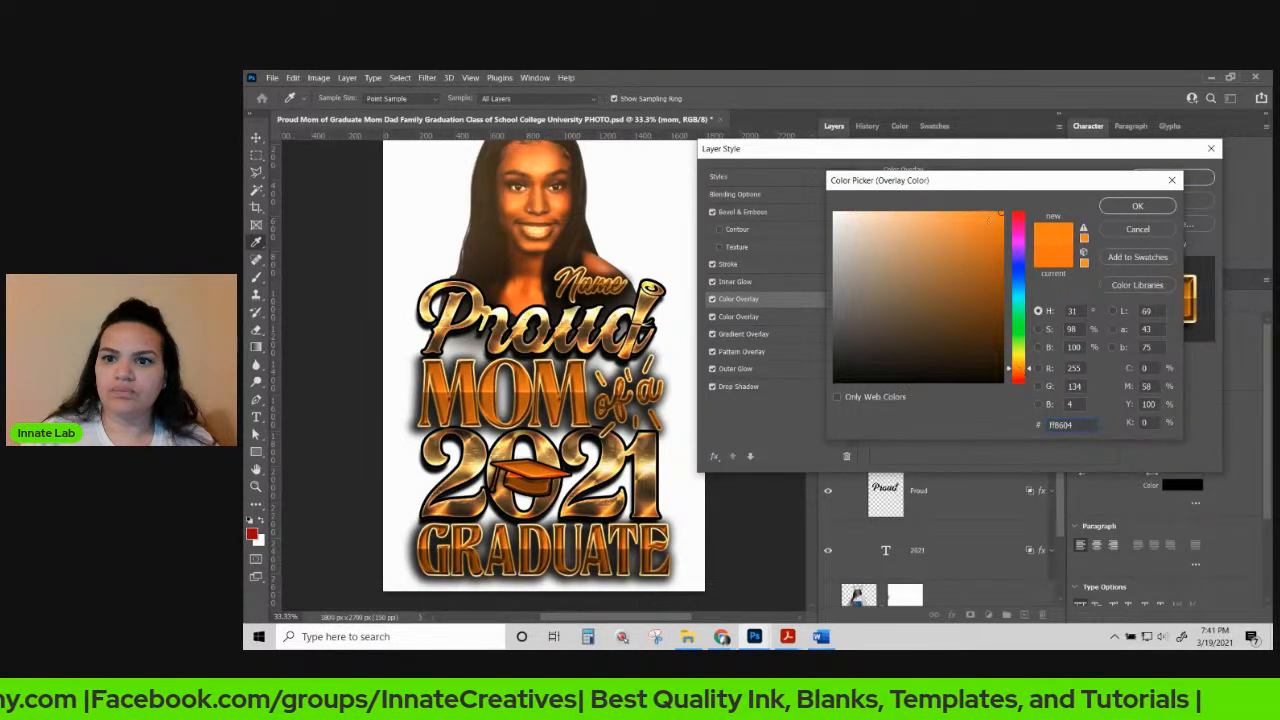
click(1002, 213)
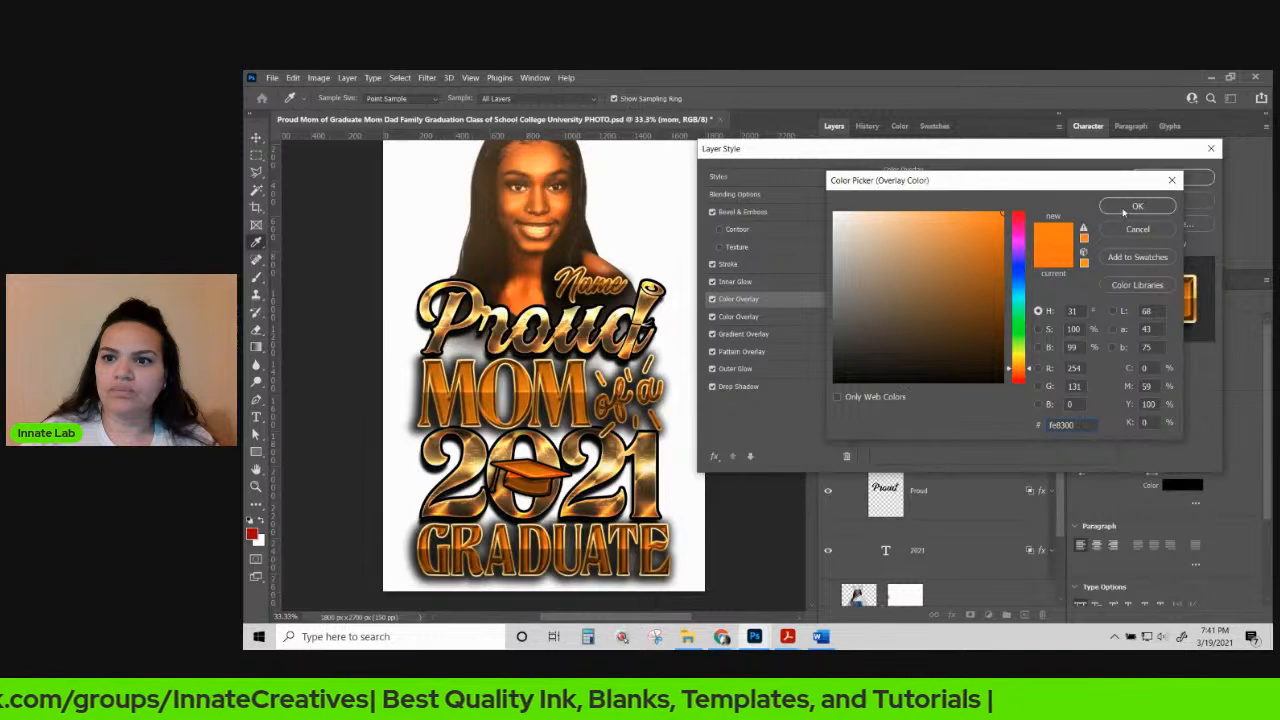
click(1003, 228)
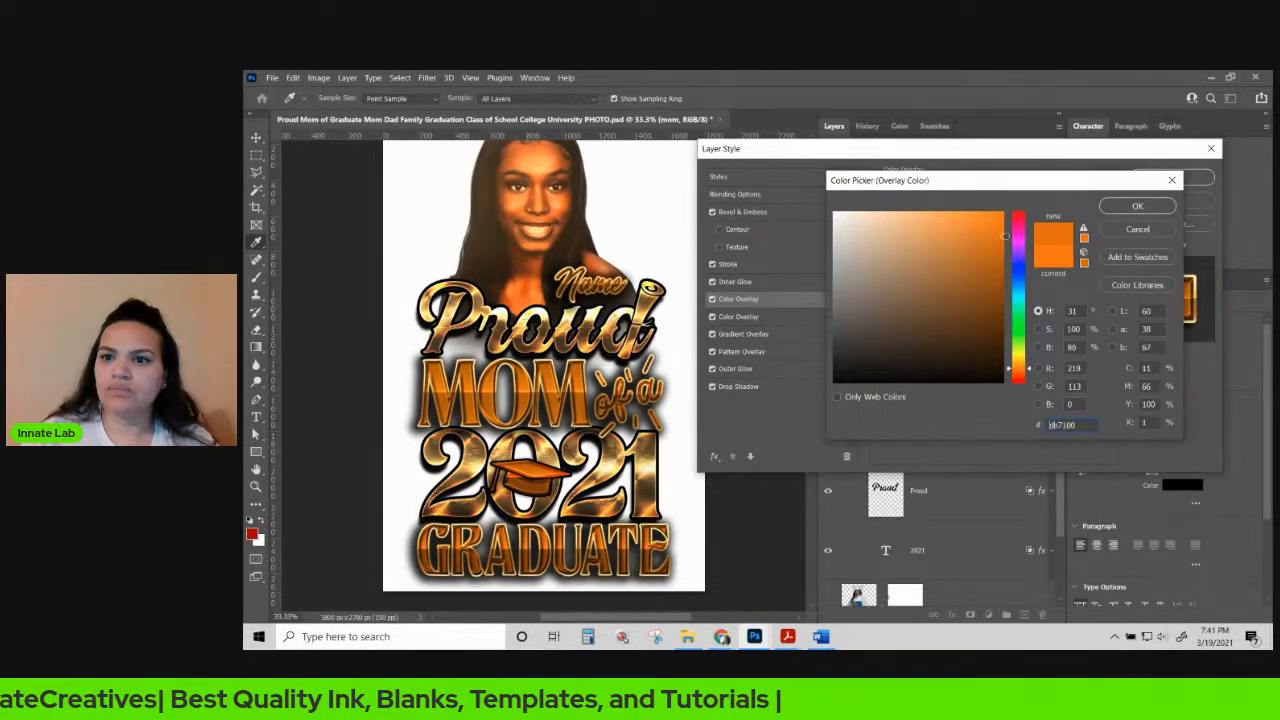
click(1001, 211)
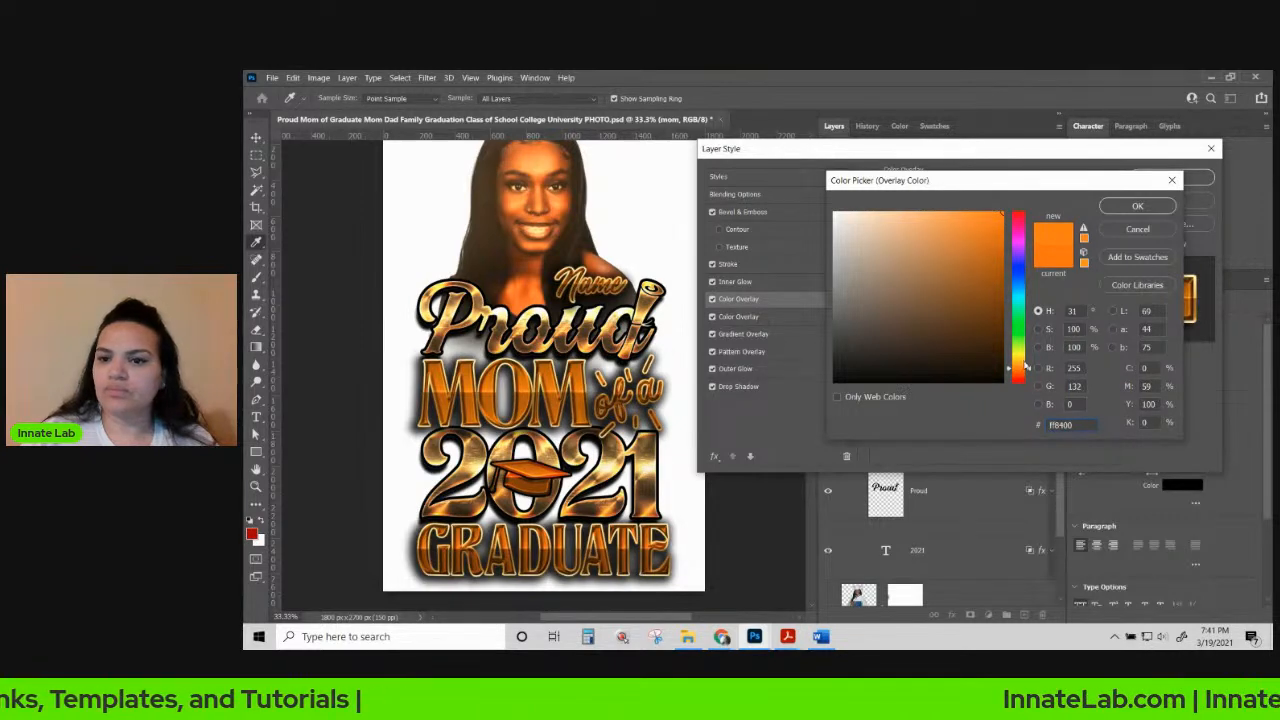
click(1137, 206)
click(968, 201)
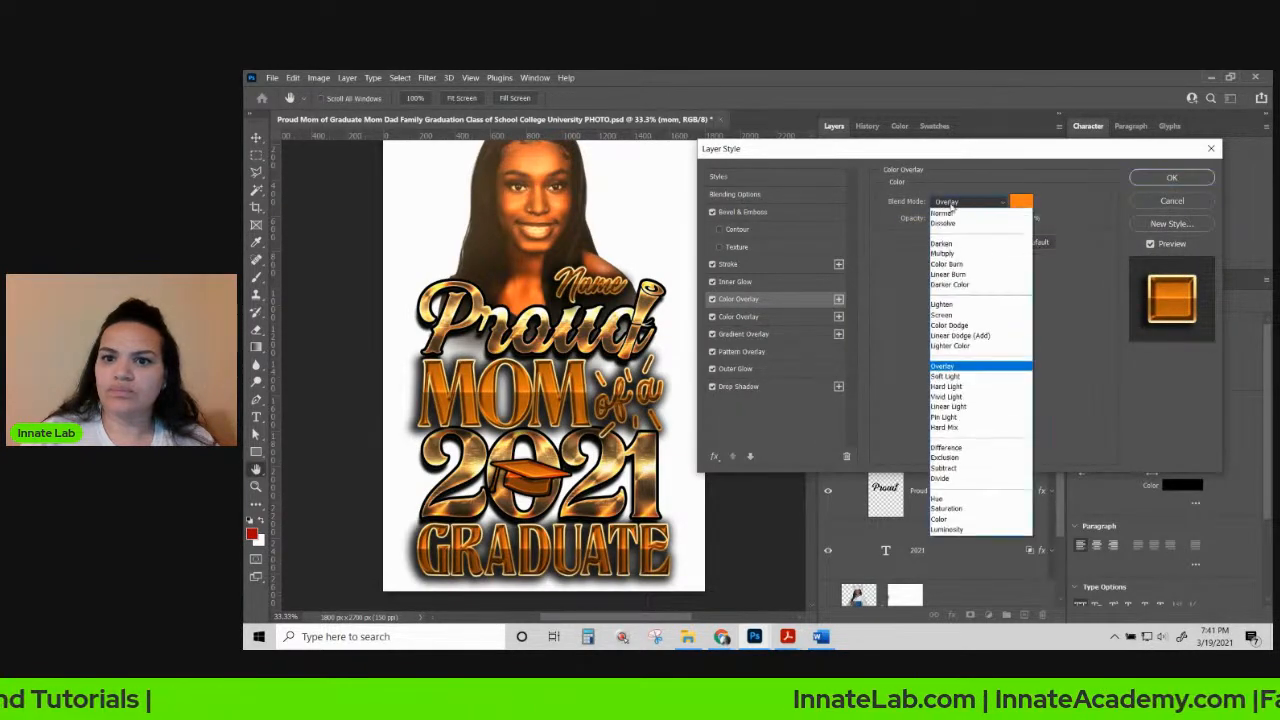
click(960, 522)
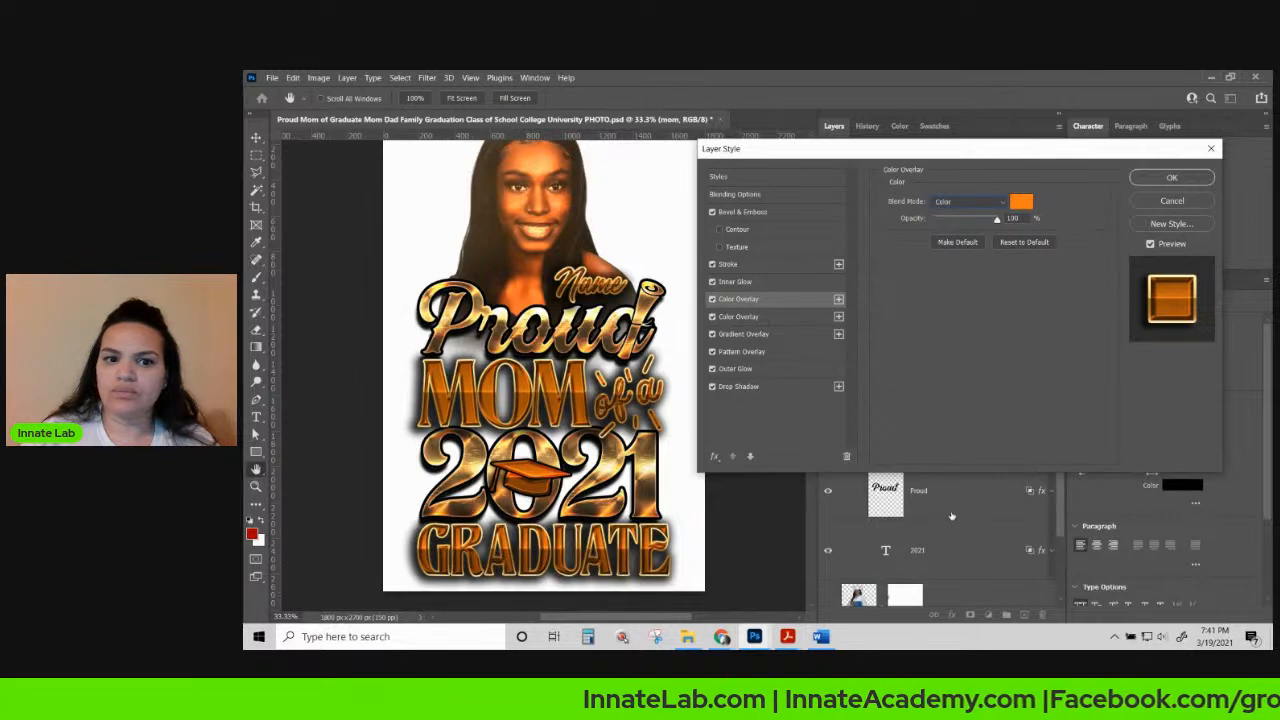
key(Up)
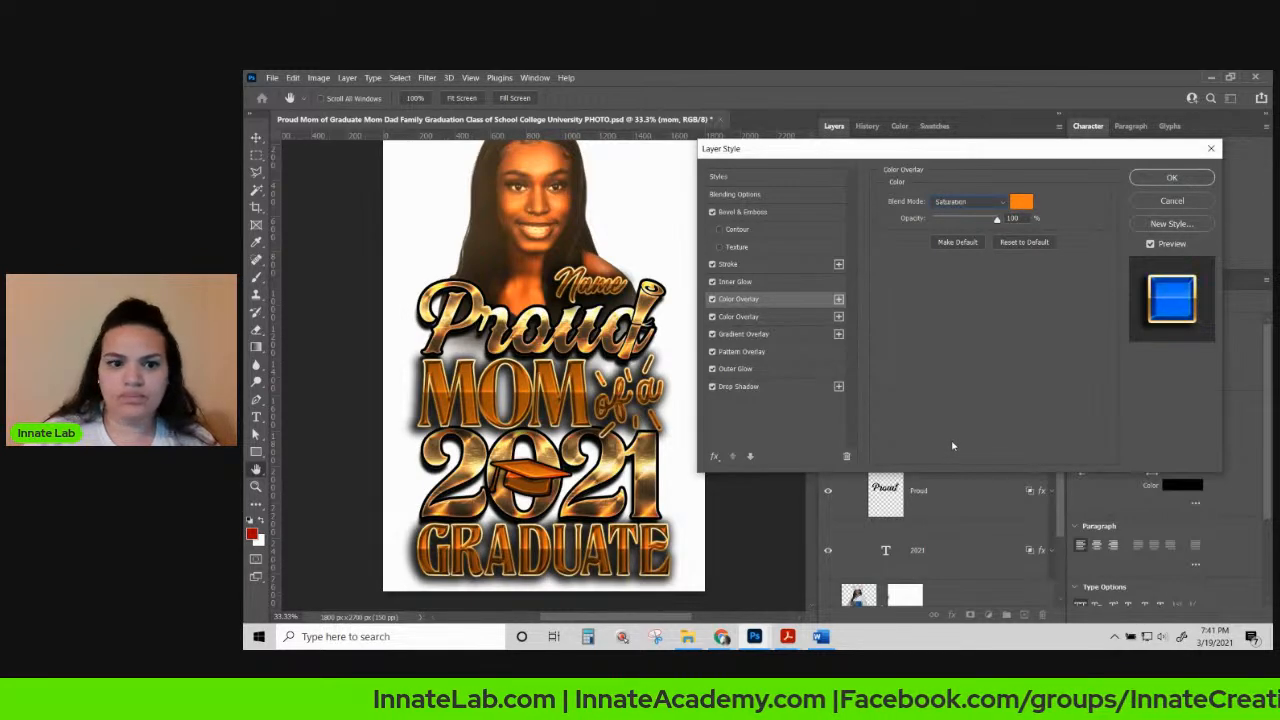
key(Down)
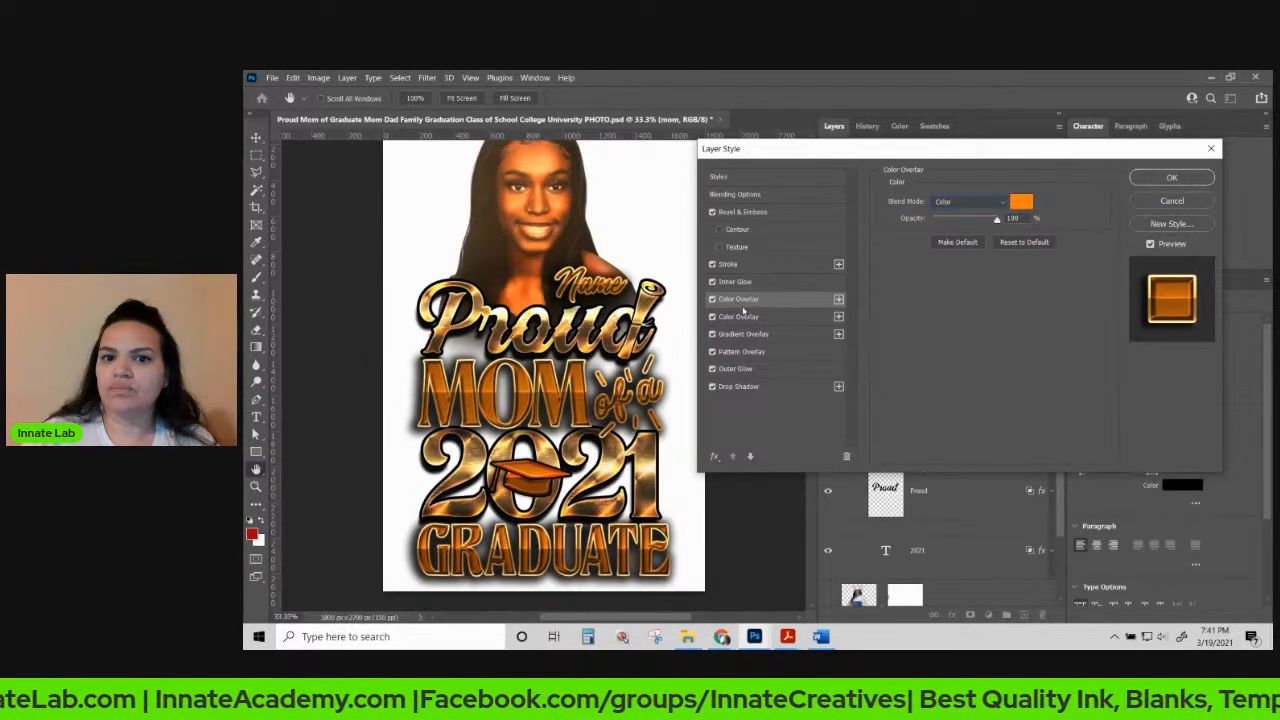
Make the second Color Overlay white and switch off the orange overlay.
click(746, 319)
click(1013, 205)
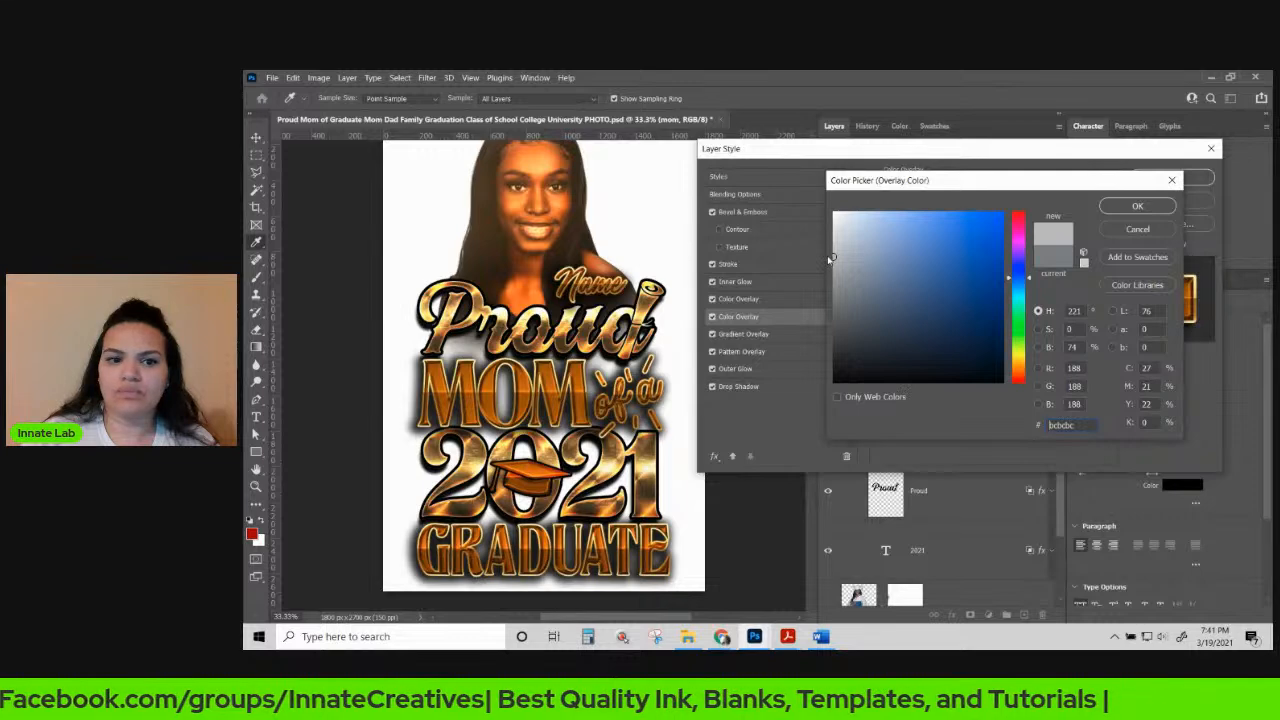
drag(836, 250, 820, 196)
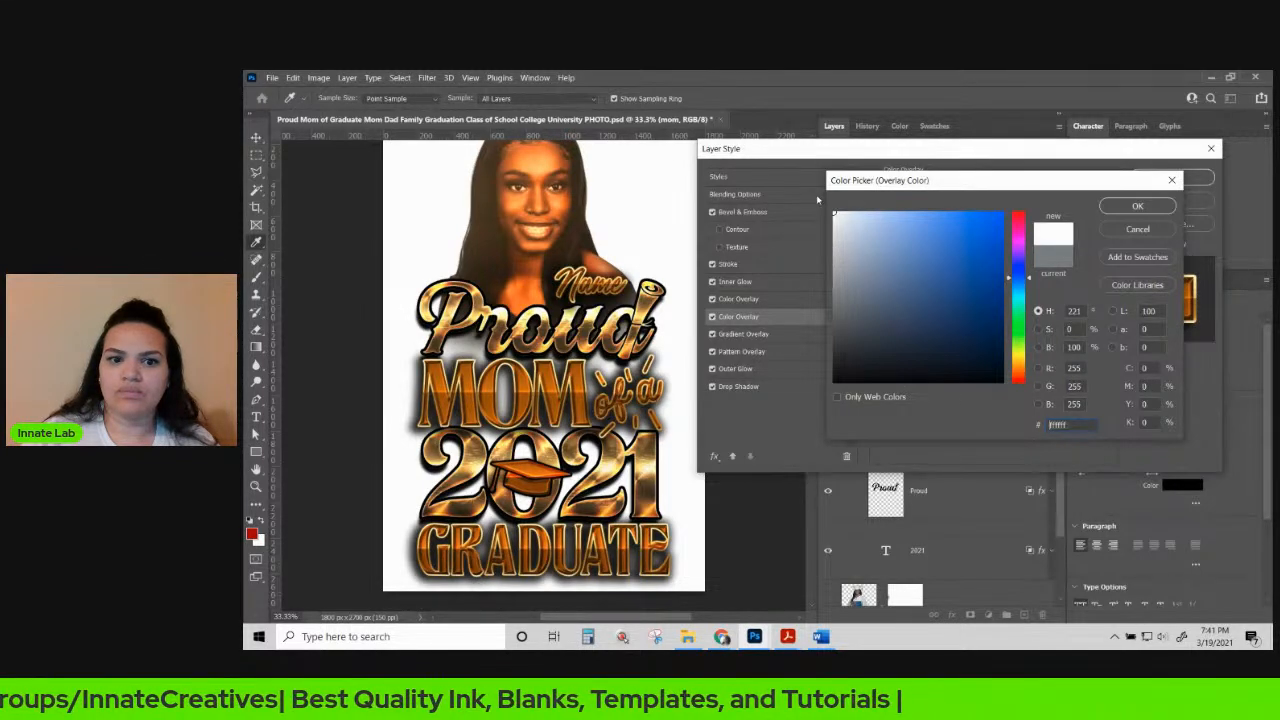
click(1106, 203)
click(712, 299)
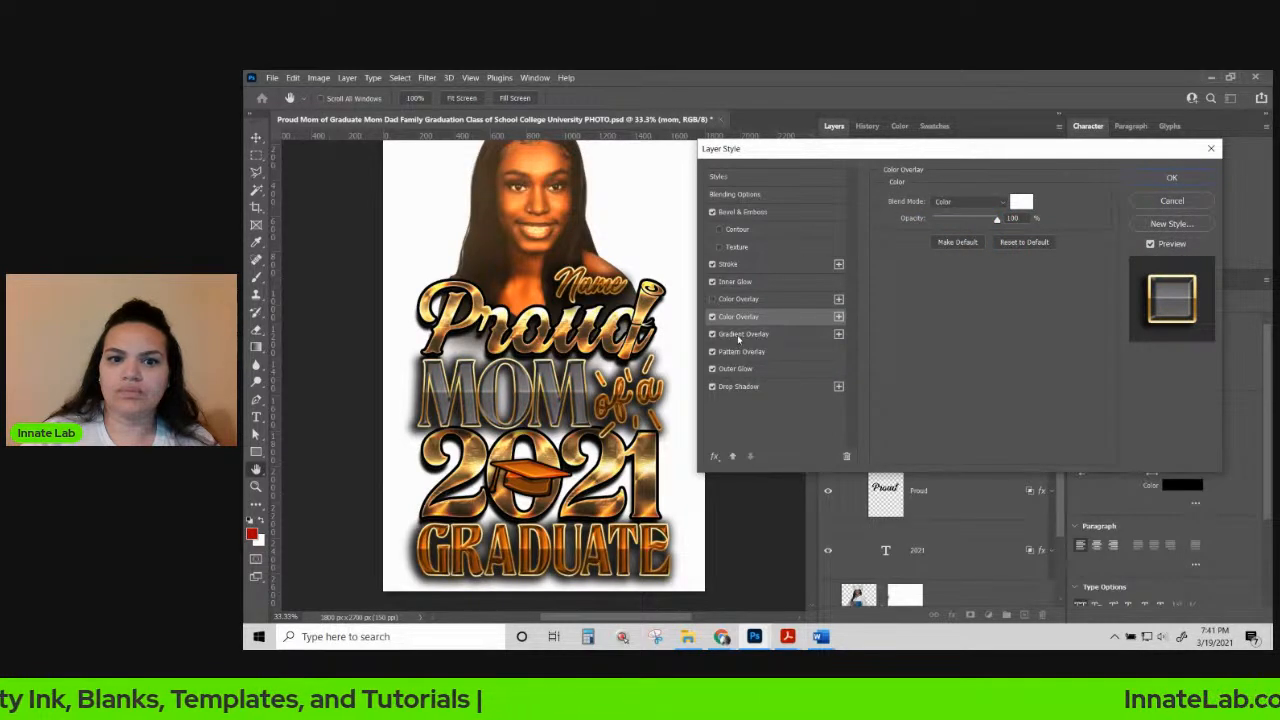
Turn the gradient overlay's right stop light grey and its 51% stop mid grey.
click(740, 334)
click(970, 234)
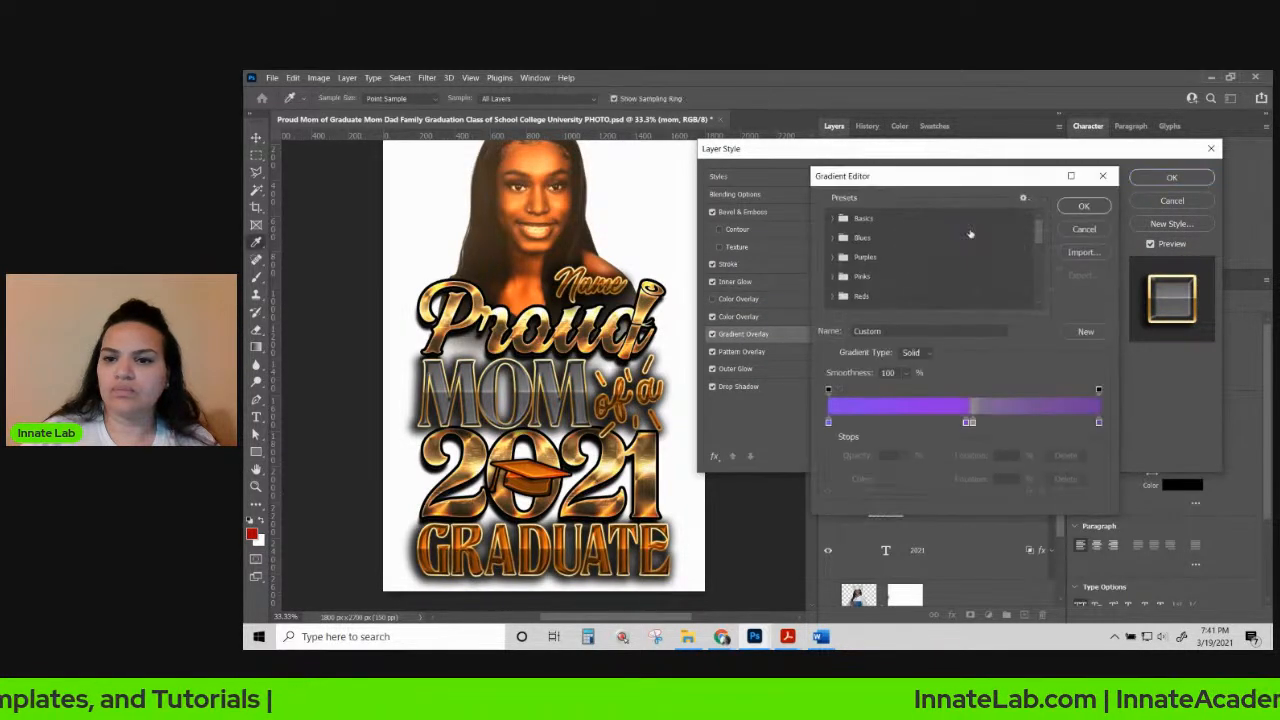
click(1100, 425)
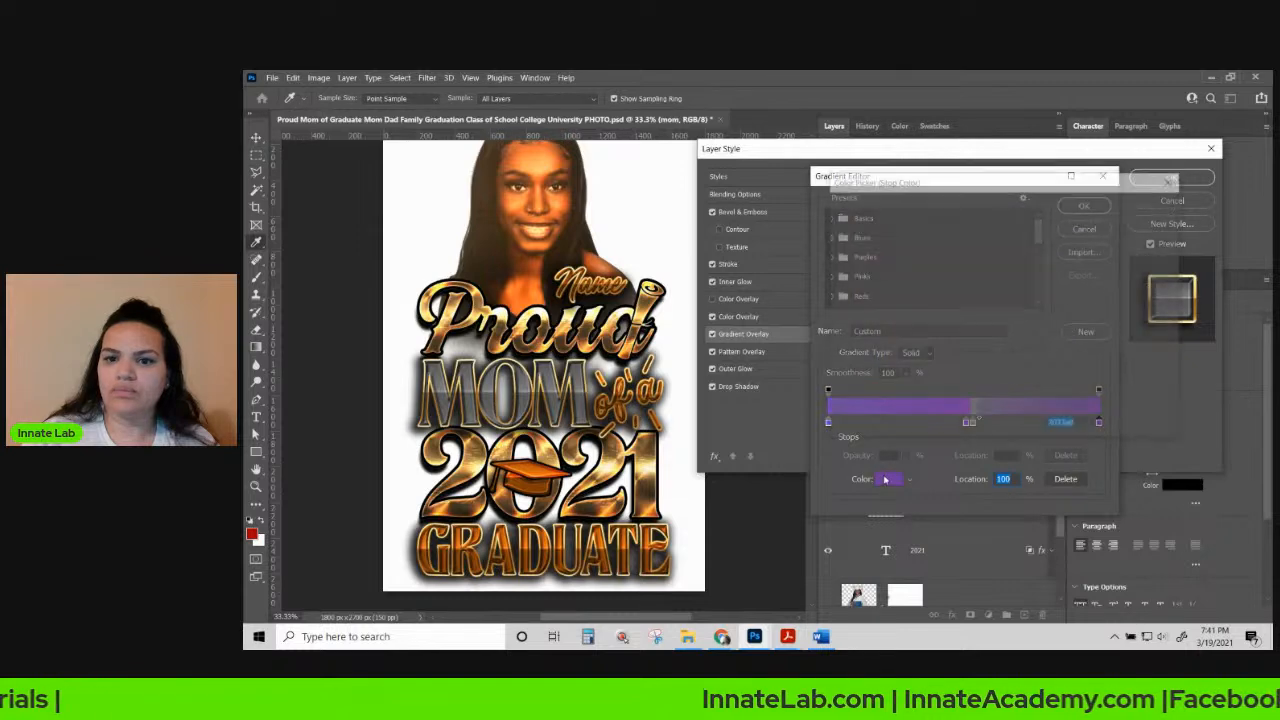
click(889, 479)
drag(860, 261, 824, 265)
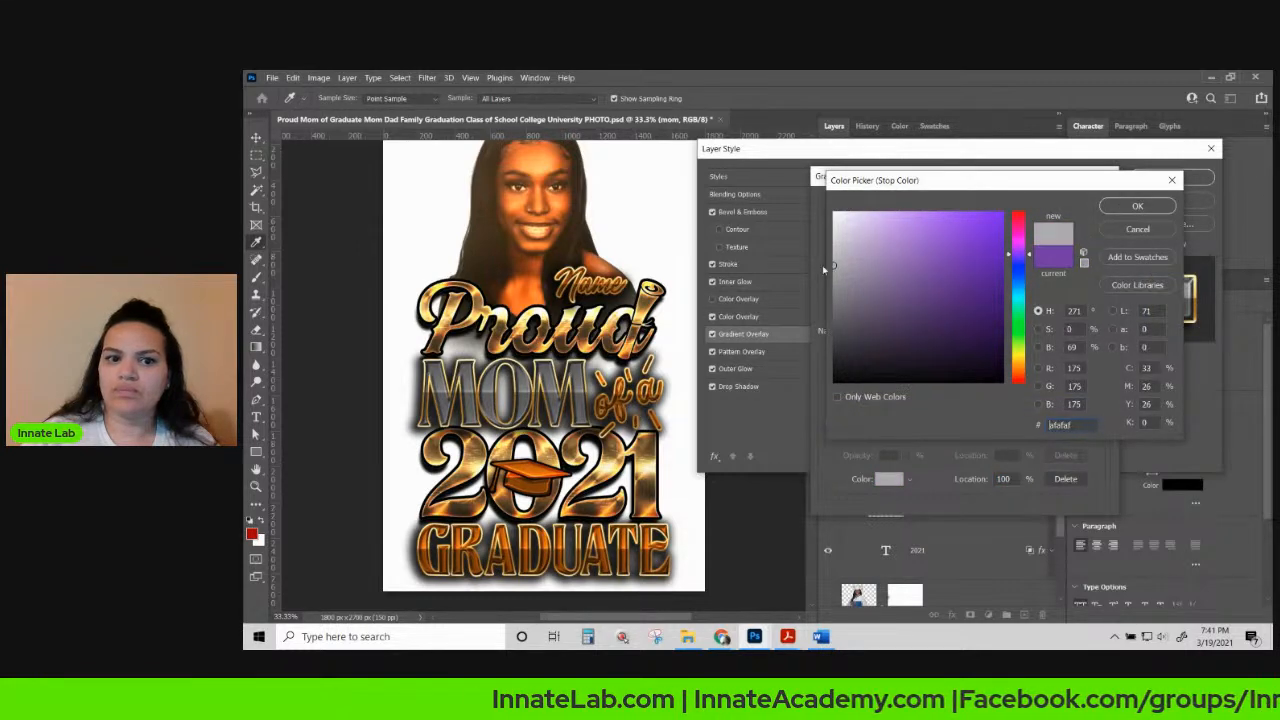
click(1137, 206)
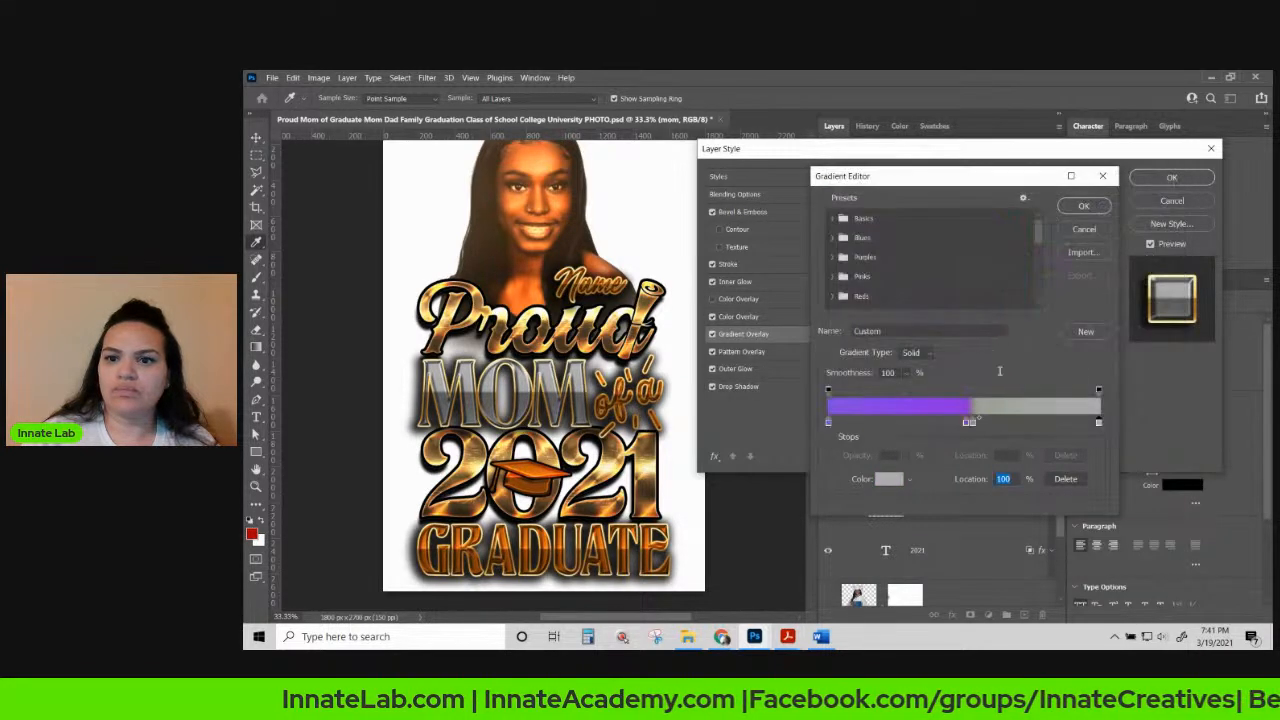
click(967, 422)
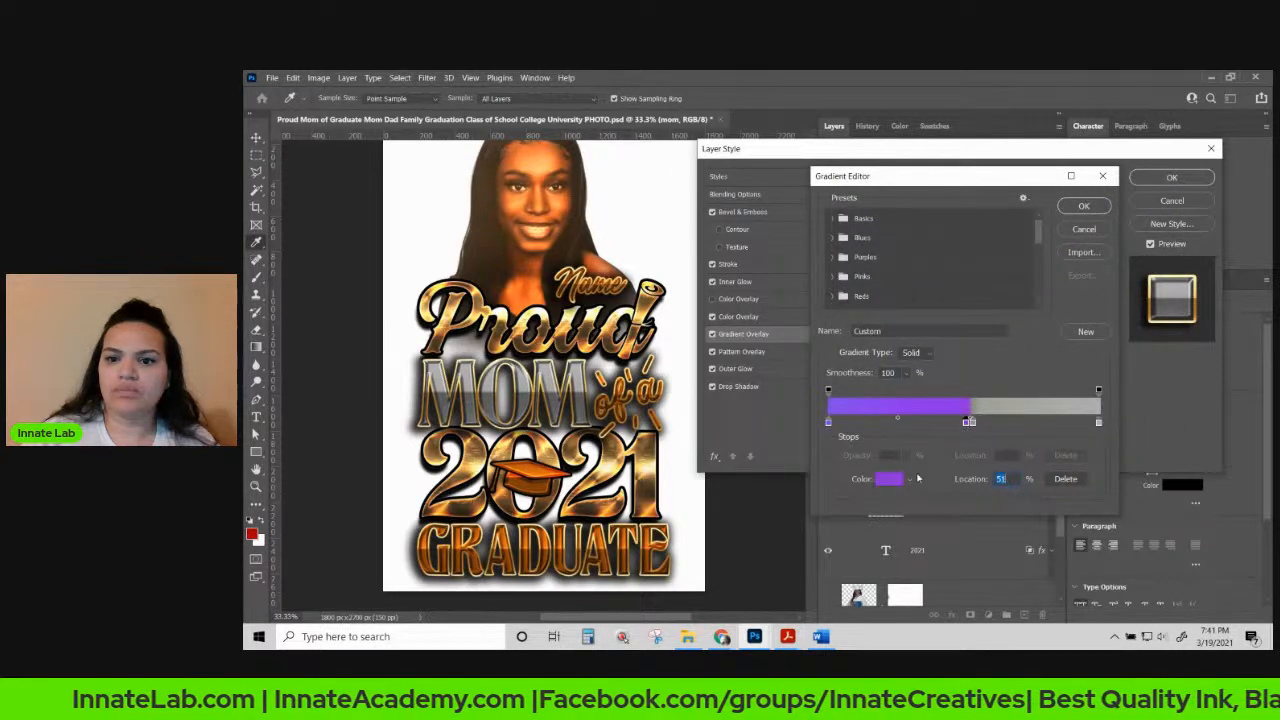
click(889, 479)
mouse_move(856, 248)
mouse_down()
mouse_move(816, 286)
mouse_move(824, 311)
mouse_up()
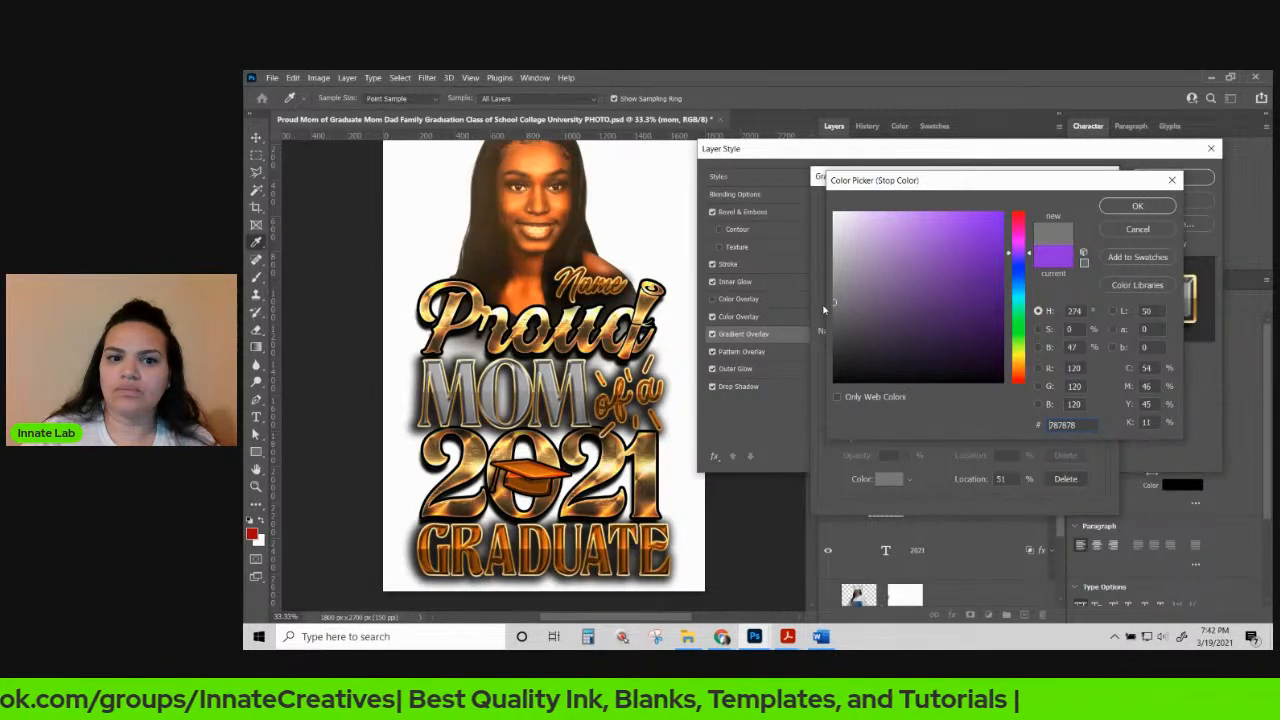
click(1121, 207)
Make the left stop grey, apply the all-grey gradient, and re-enable the orange overlay.
click(828, 421)
click(889, 479)
mouse_move(838, 291)
mouse_down()
mouse_move(820, 281)
mouse_move(831, 311)
mouse_up()
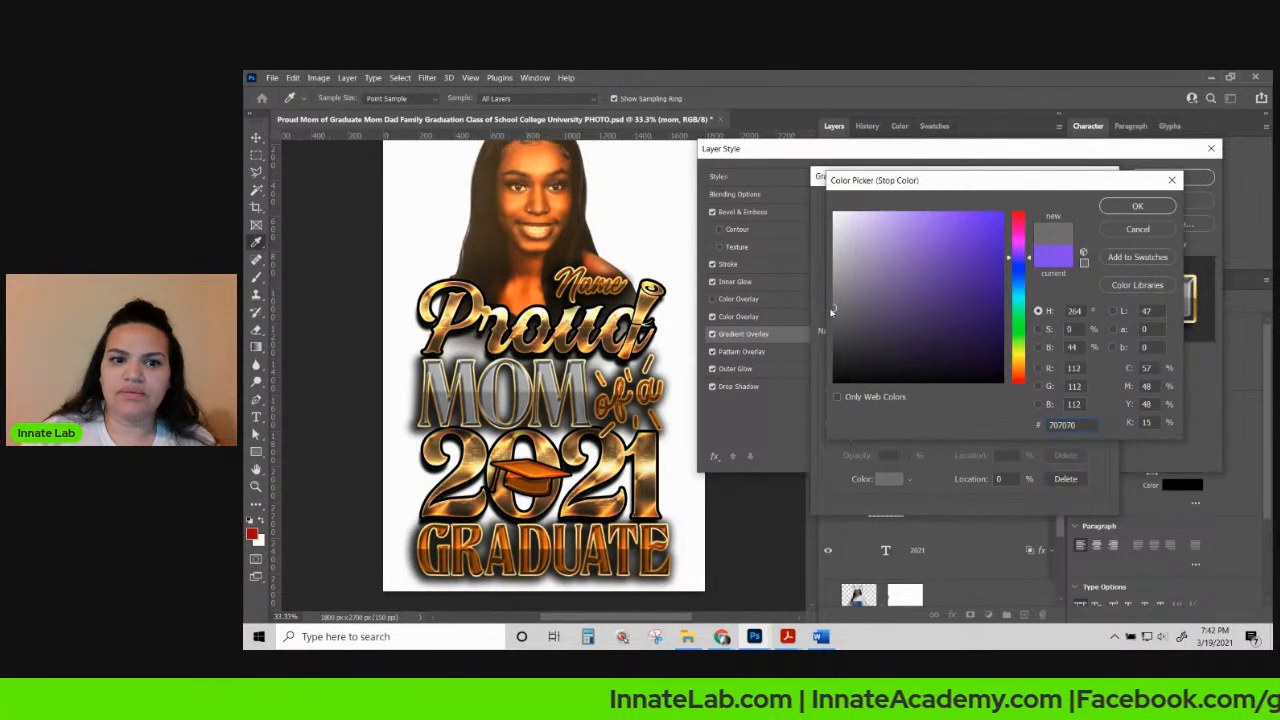
click(1137, 206)
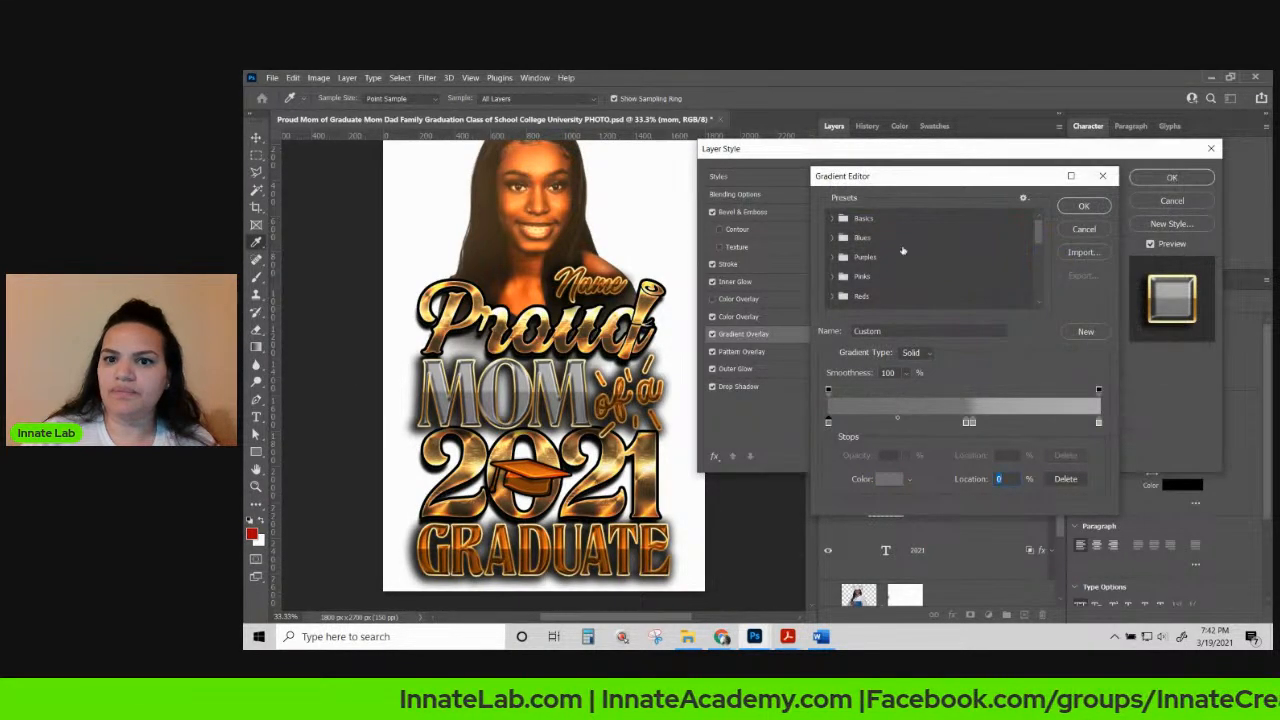
click(1082, 207)
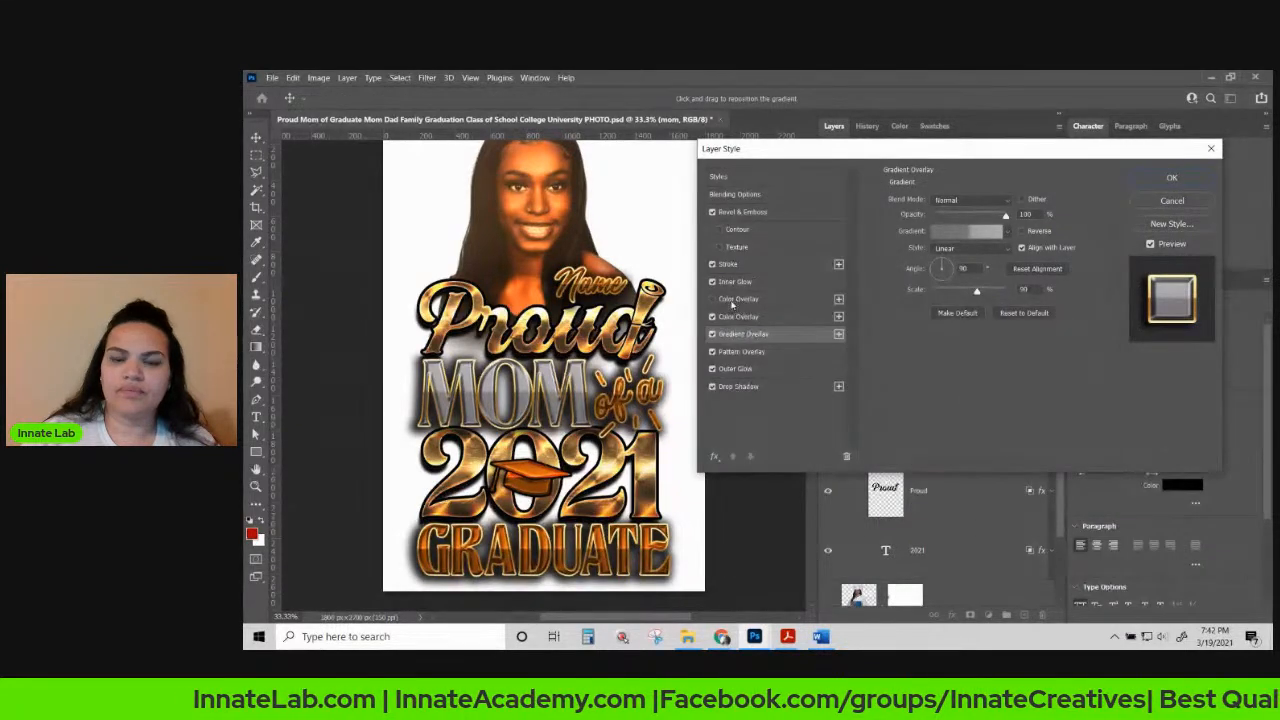
click(736, 299)
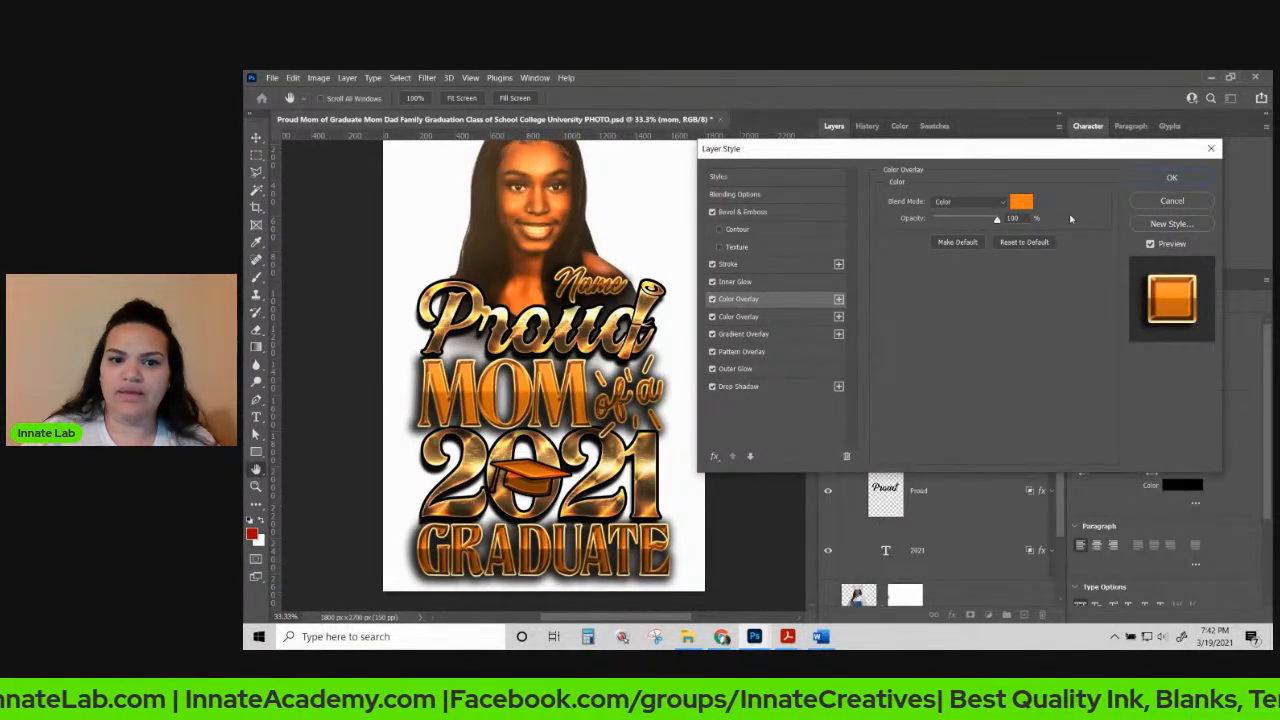
click(1168, 178)
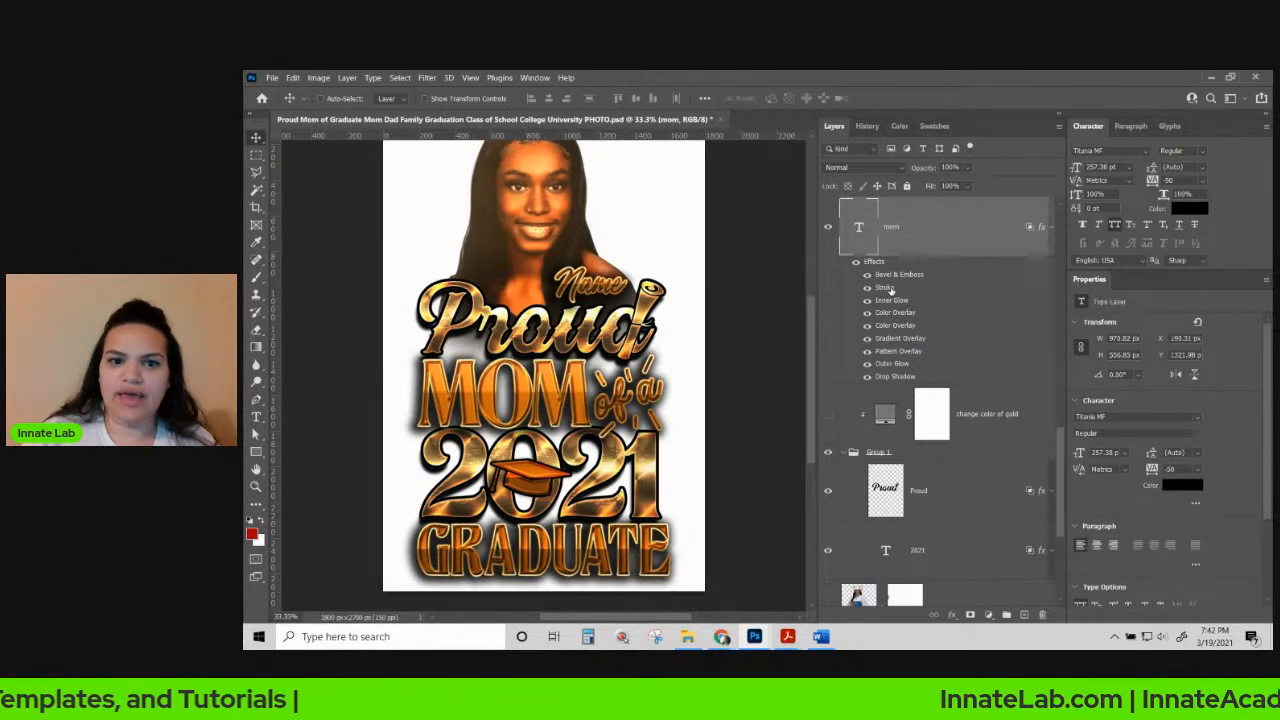
Add a second, thicker solid-colour Stroke to the mom text.
double_click(899, 288)
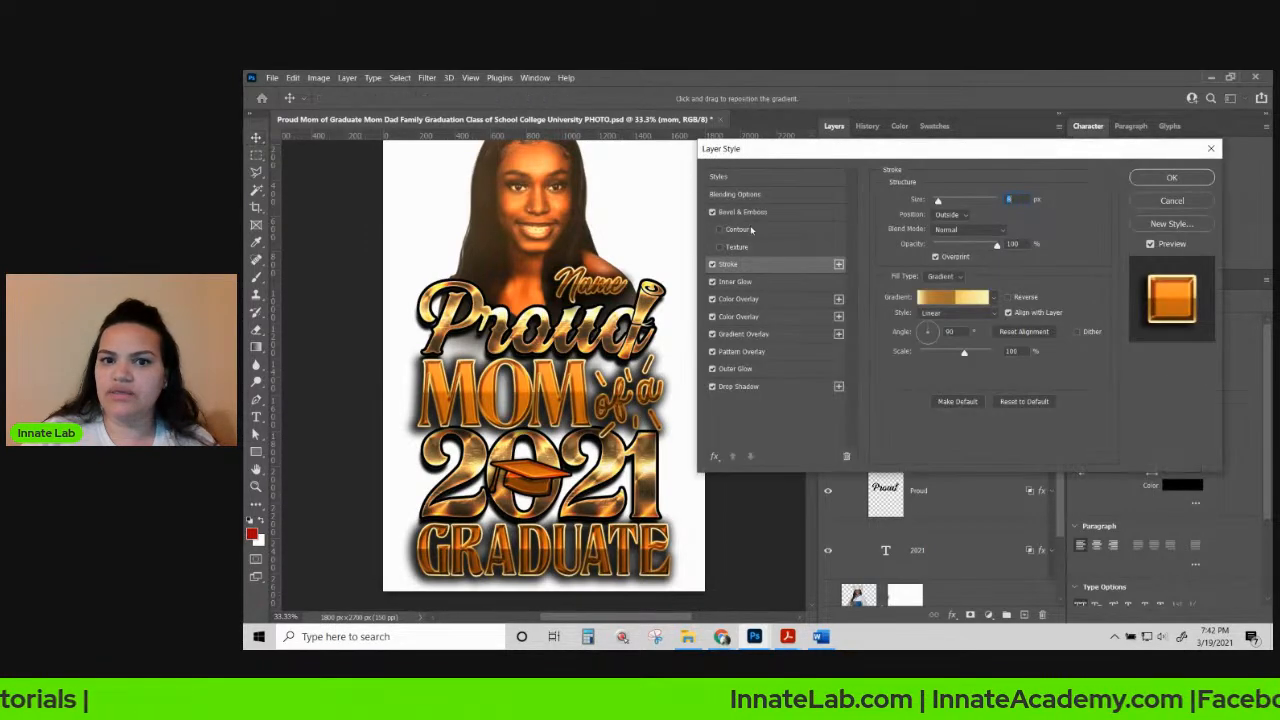
click(838, 264)
click(946, 276)
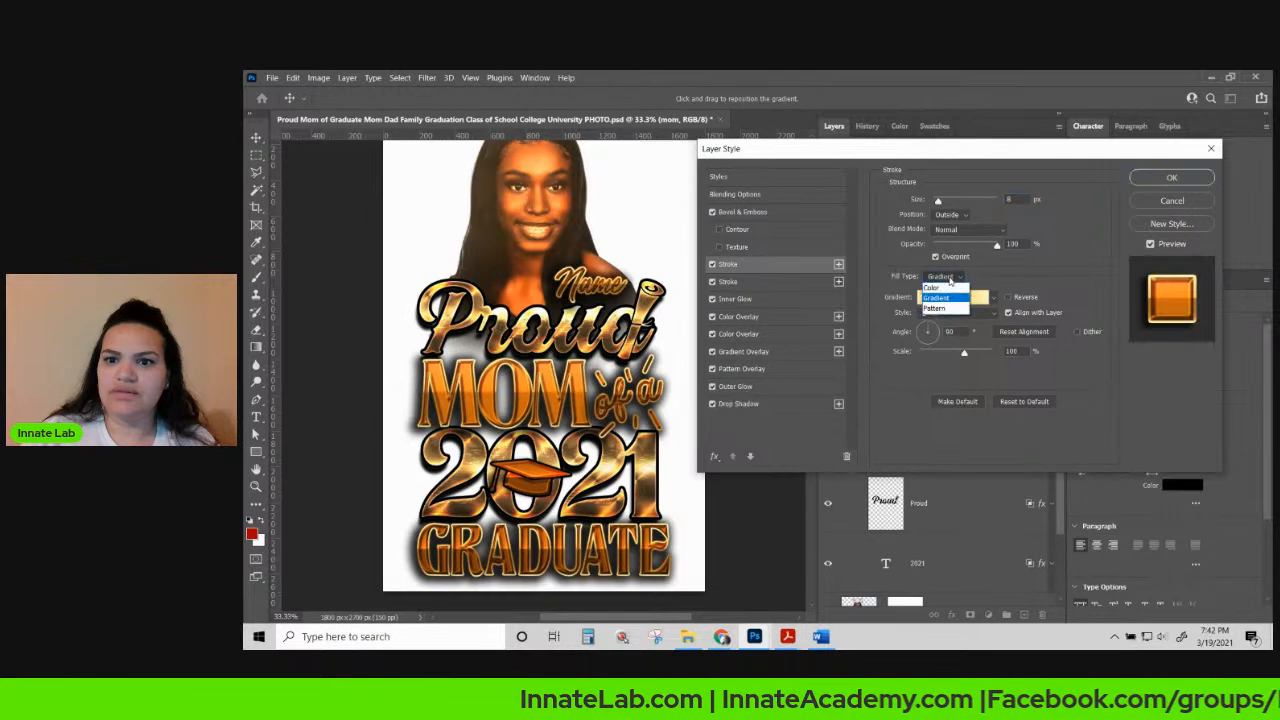
click(944, 290)
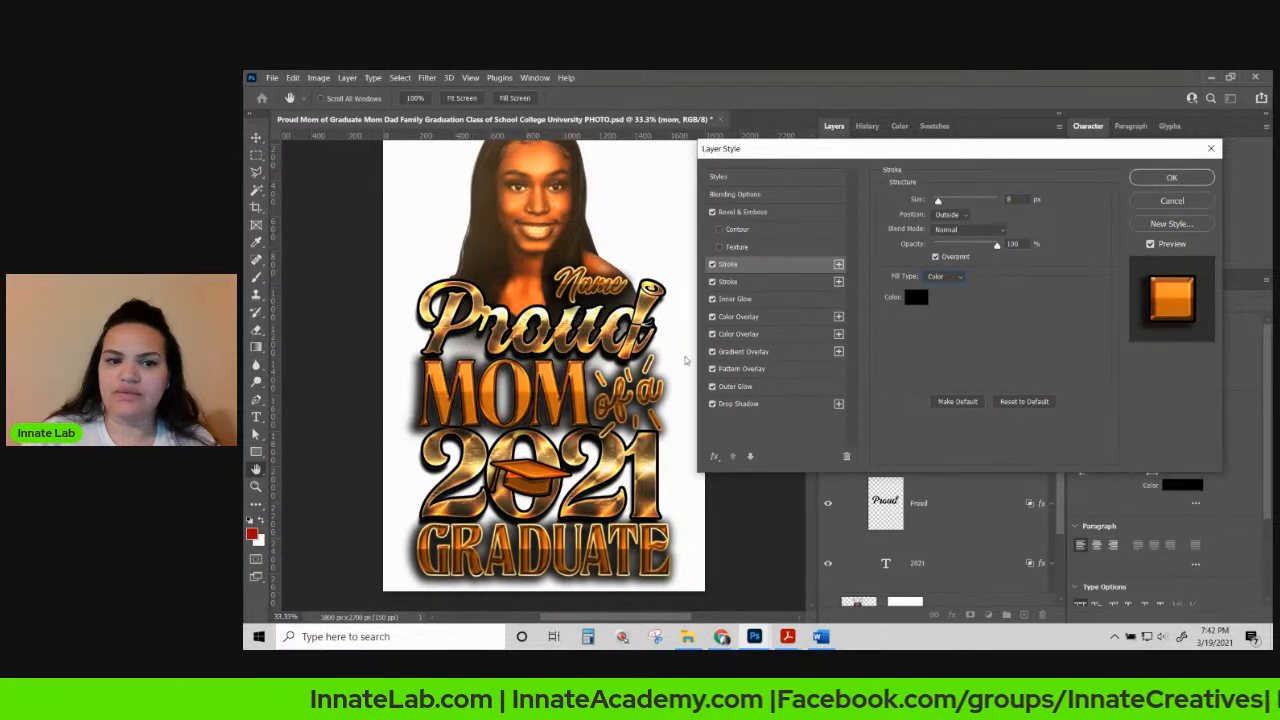
drag(942, 206, 941, 205)
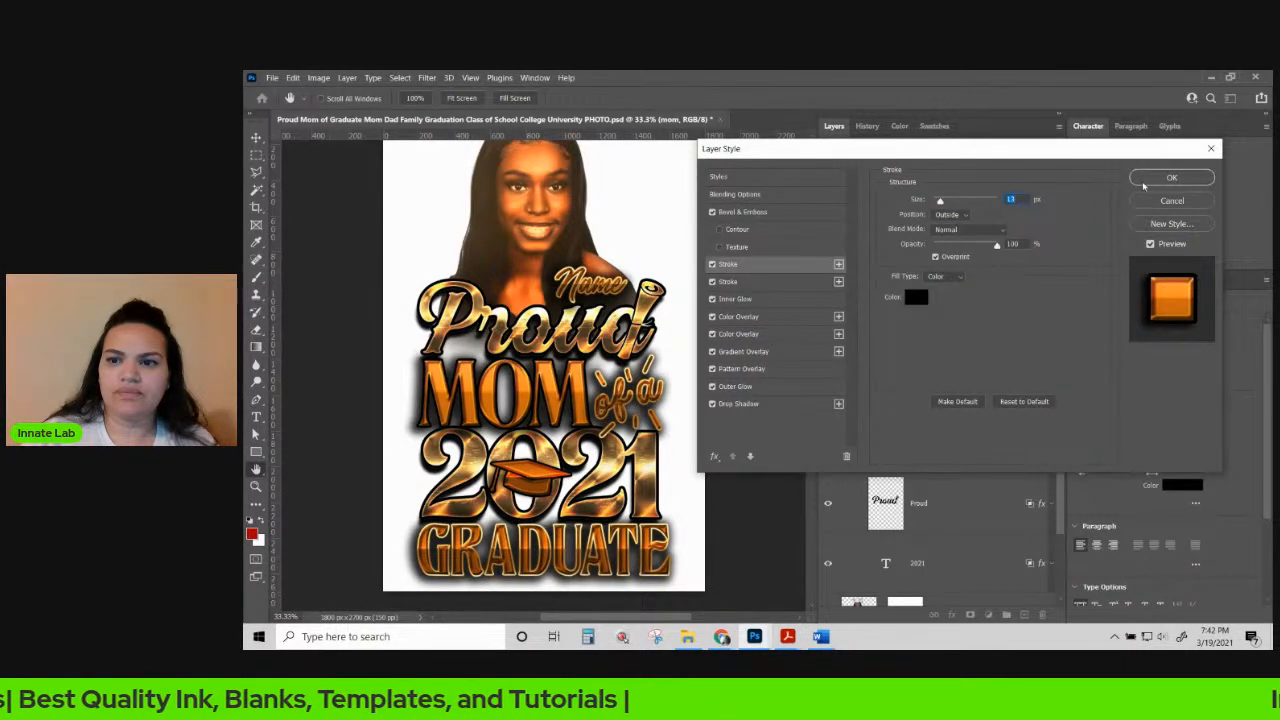
Change the first Color Overlay to a redder orange, #ff7200.
click(740, 316)
click(1022, 202)
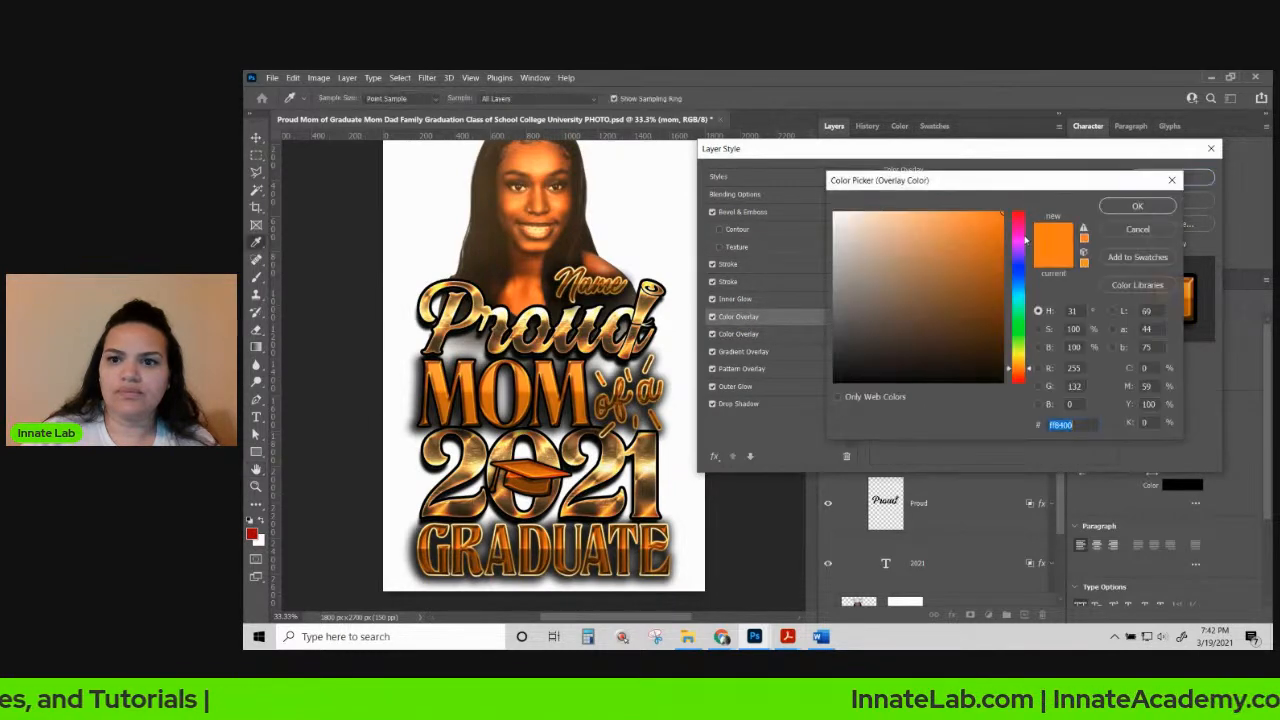
drag(1027, 366, 1030, 372)
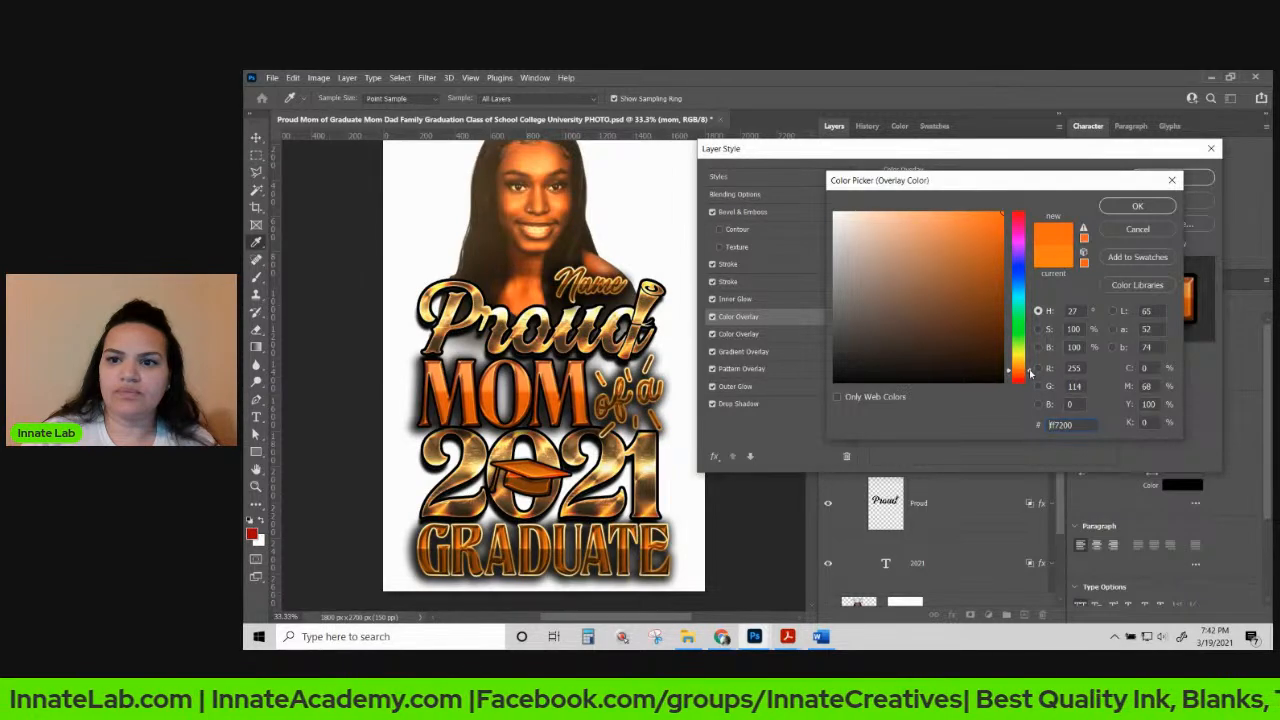
click(1138, 206)
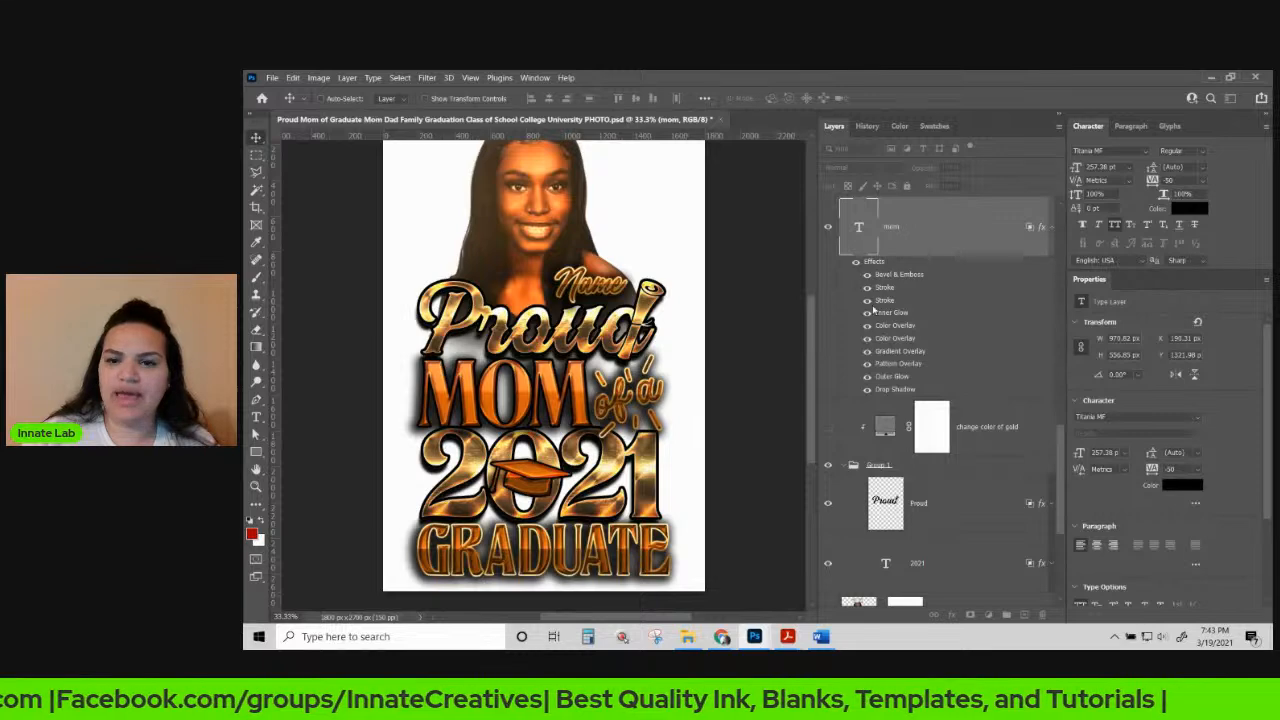
Copy the mom layer's style and paste it onto the Graduate text layer.
right_click(934, 235)
click(964, 520)
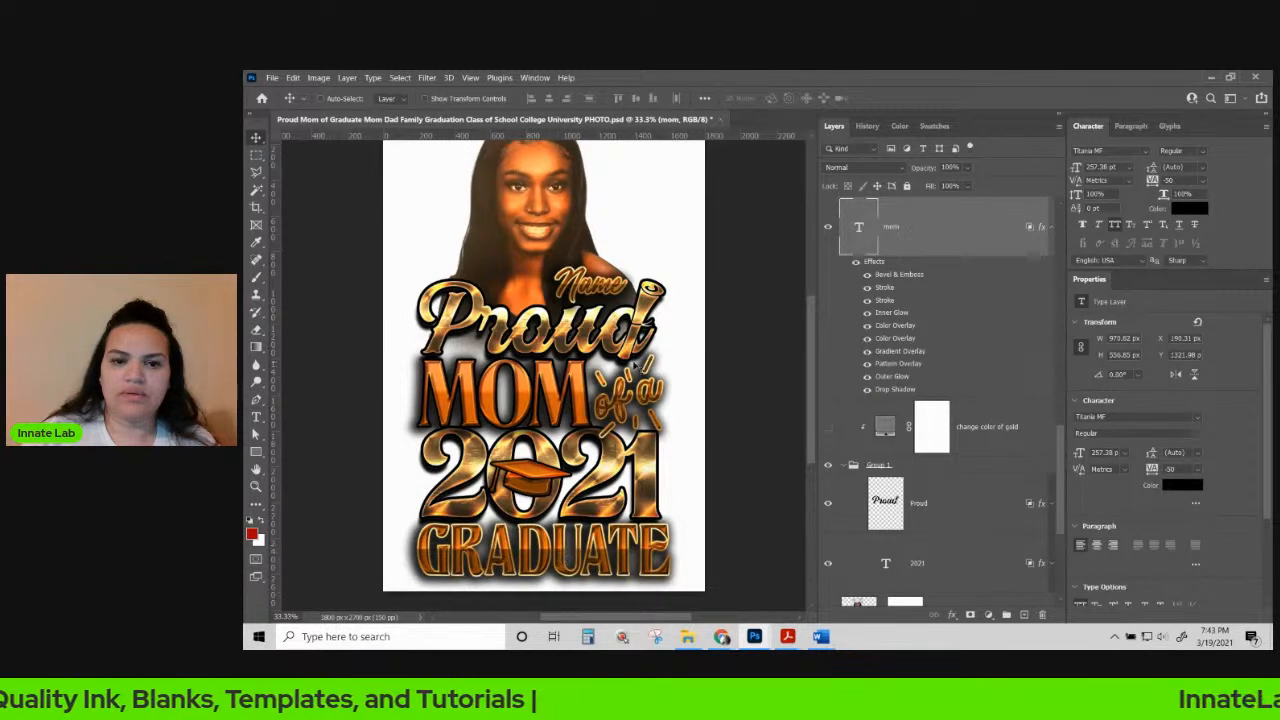
right_click(560, 545)
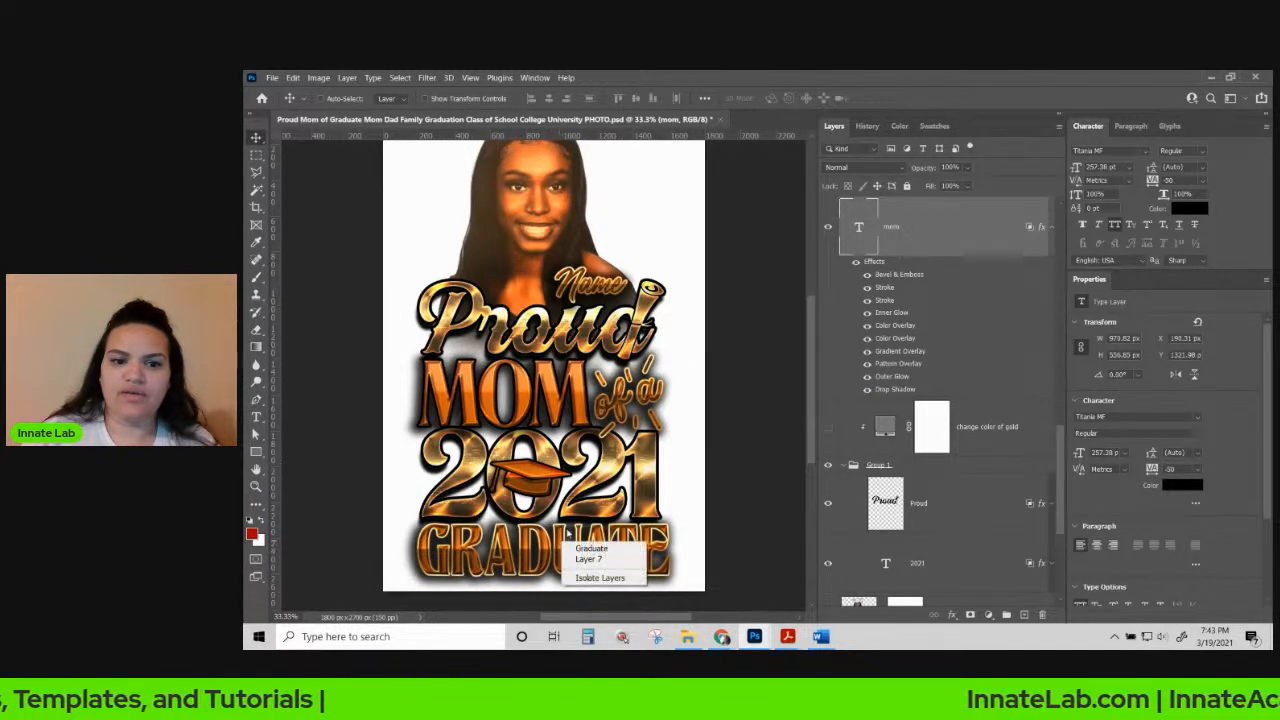
click(590, 549)
right_click(922, 226)
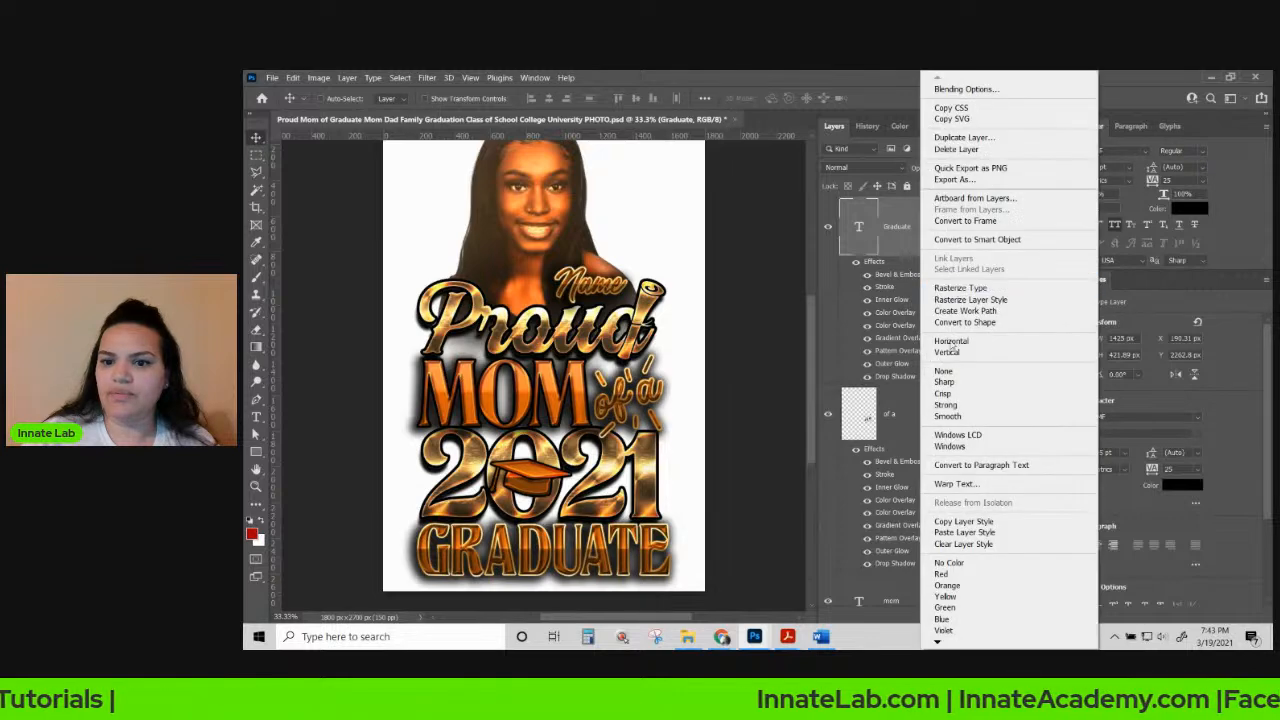
click(987, 522)
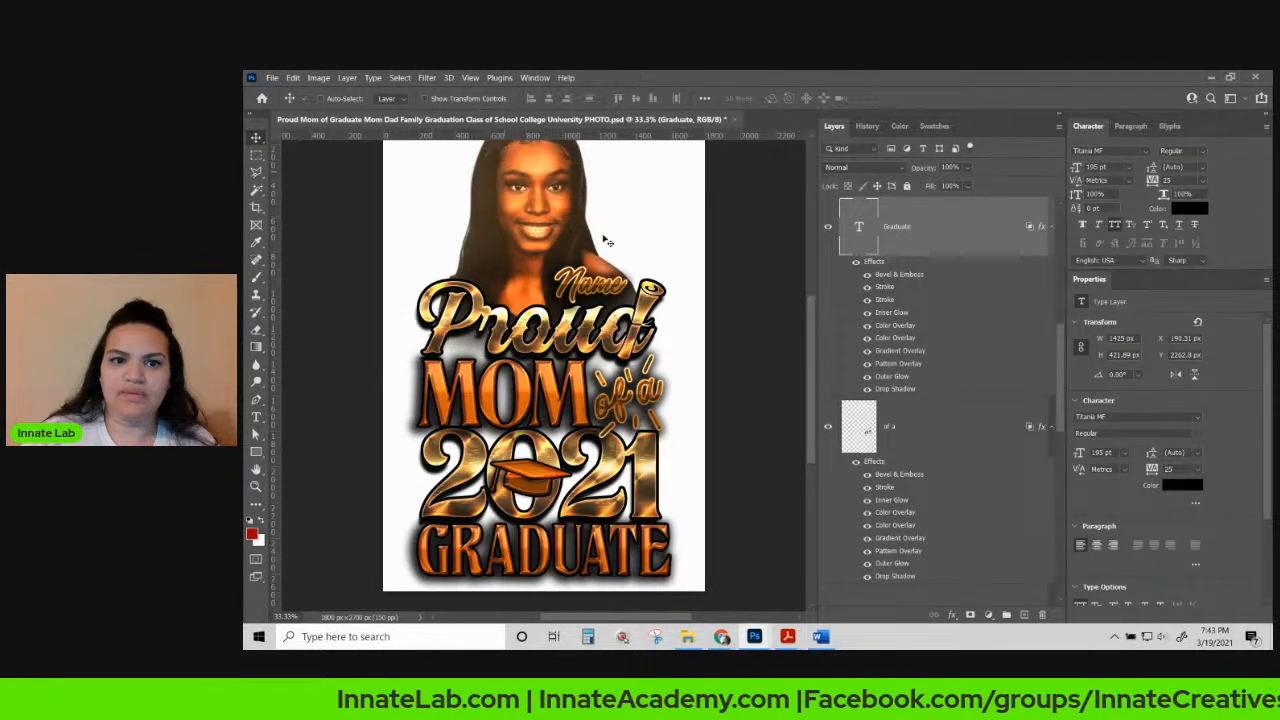
Choose a command from the File menu.
click(272, 78)
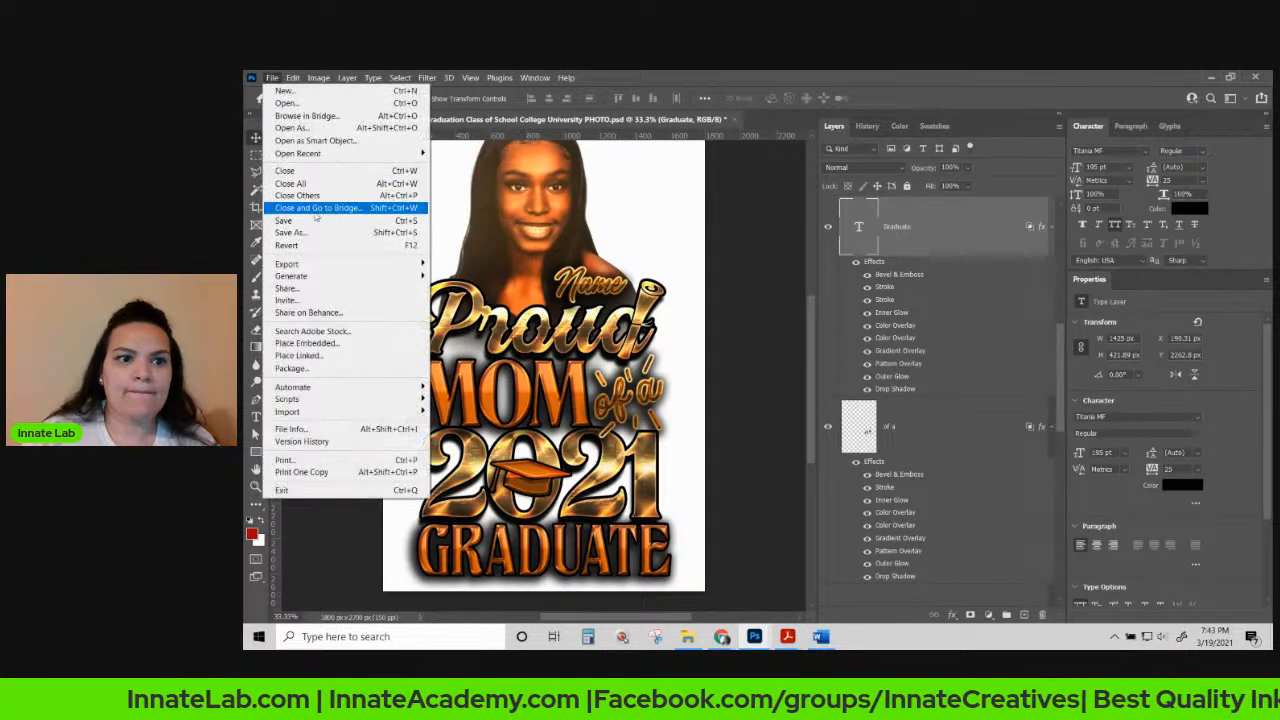
click(317, 234)
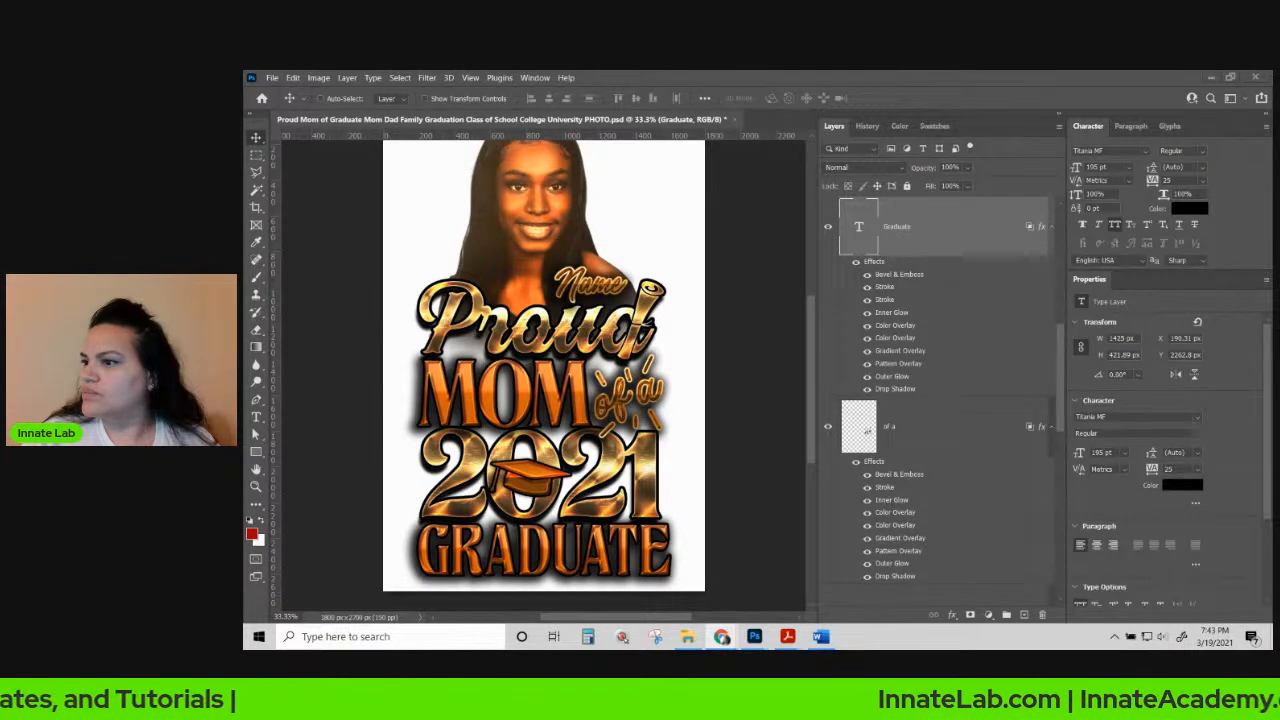
scroll(620, 302, up, 1)
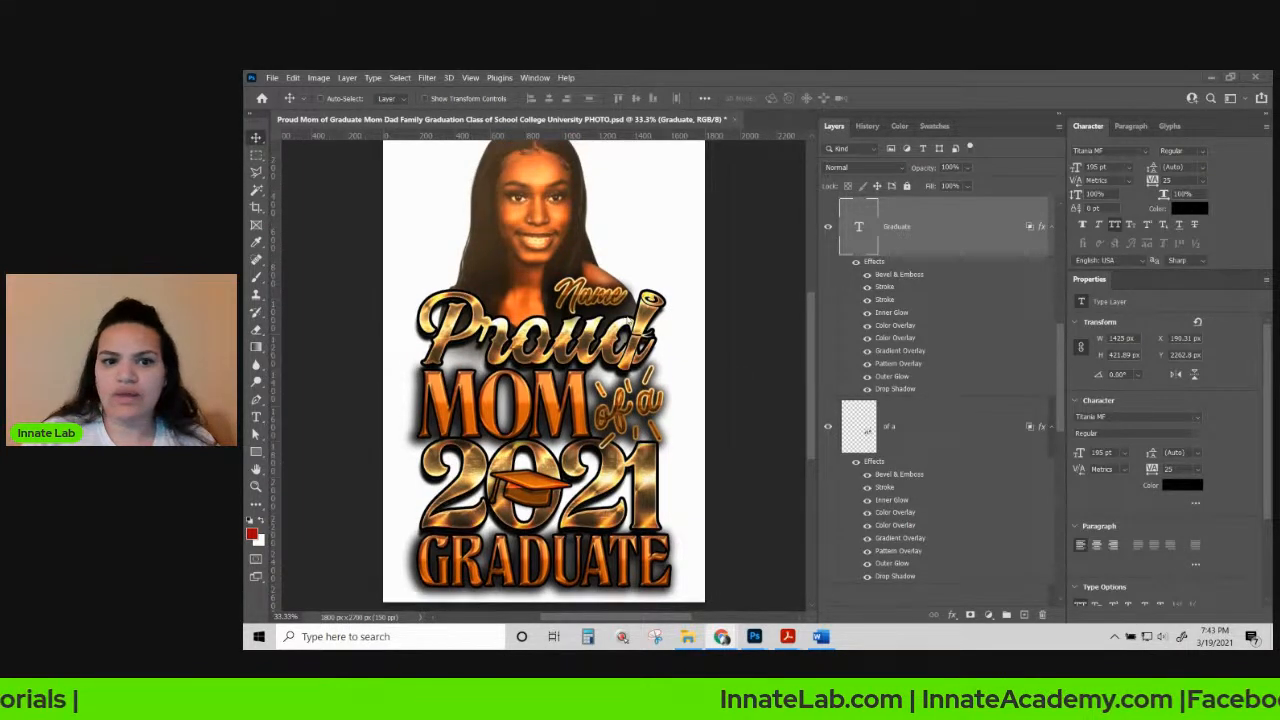
right_click(620, 302)
click(665, 317)
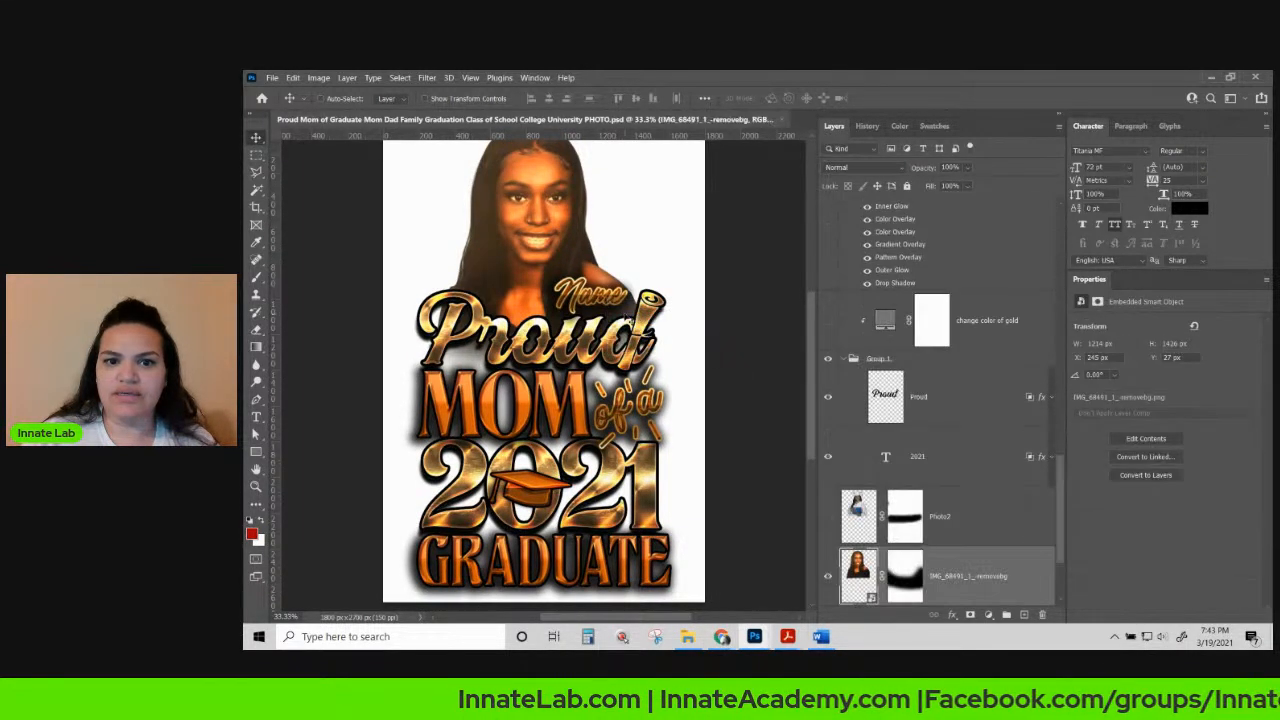
click(660, 305)
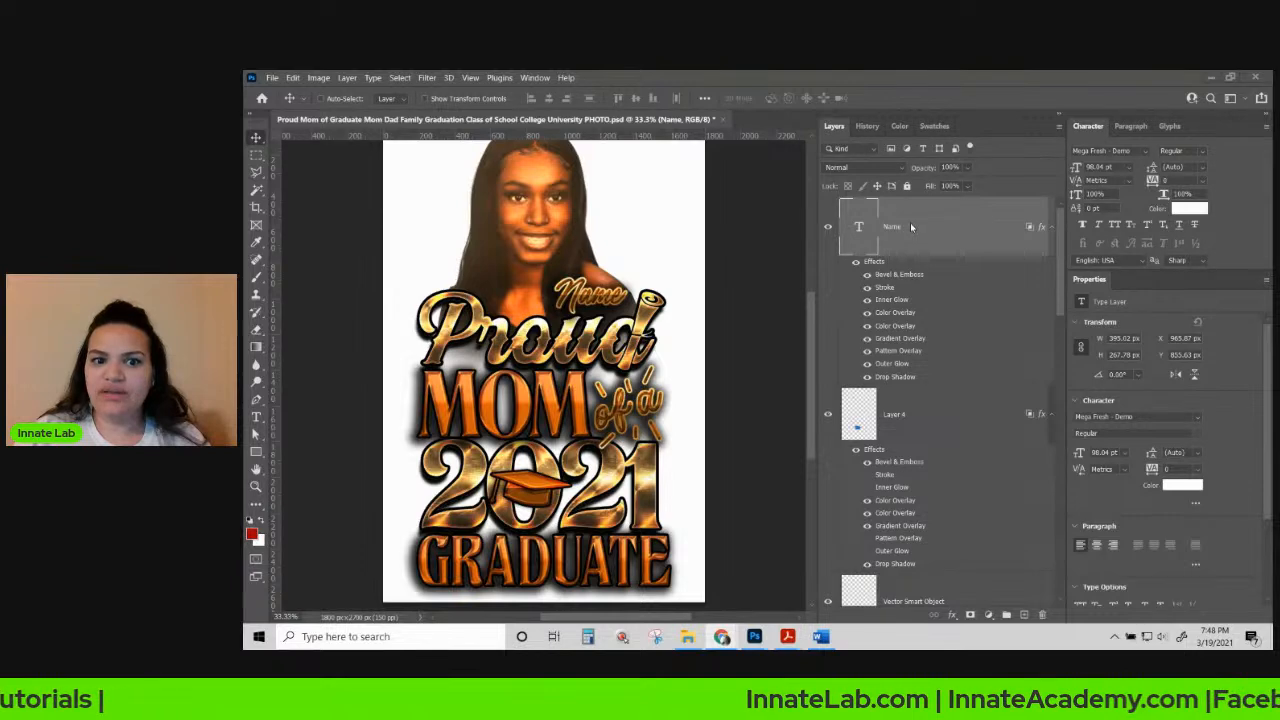
Paste the copied style onto the "of a" layer and hide its first stroke.
right_click(618, 412)
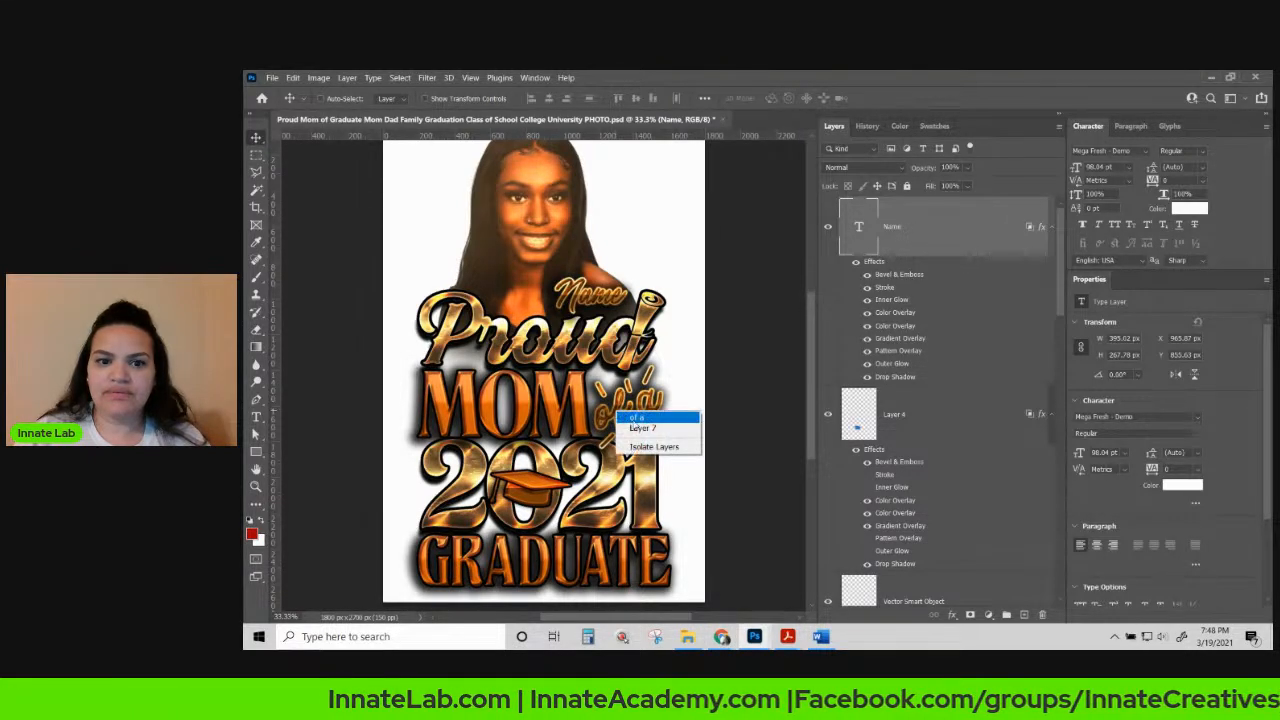
click(635, 418)
right_click(959, 449)
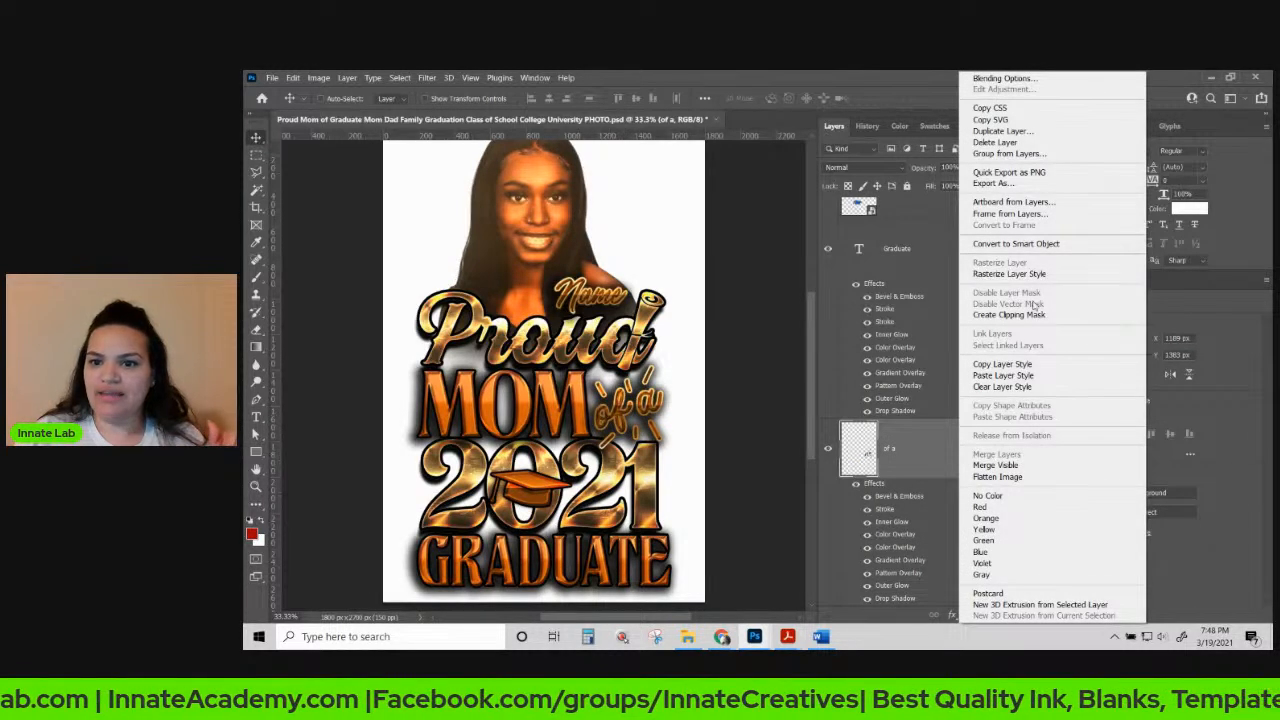
click(1010, 375)
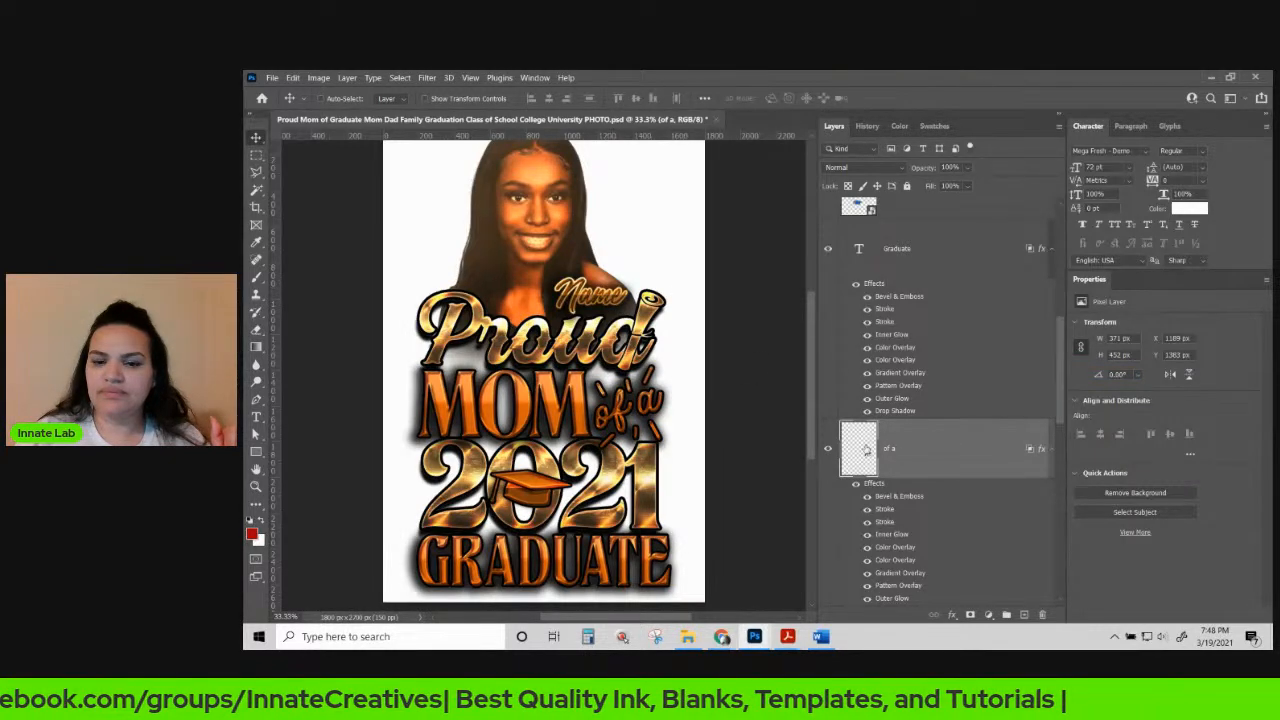
scroll(868, 555, down, 3)
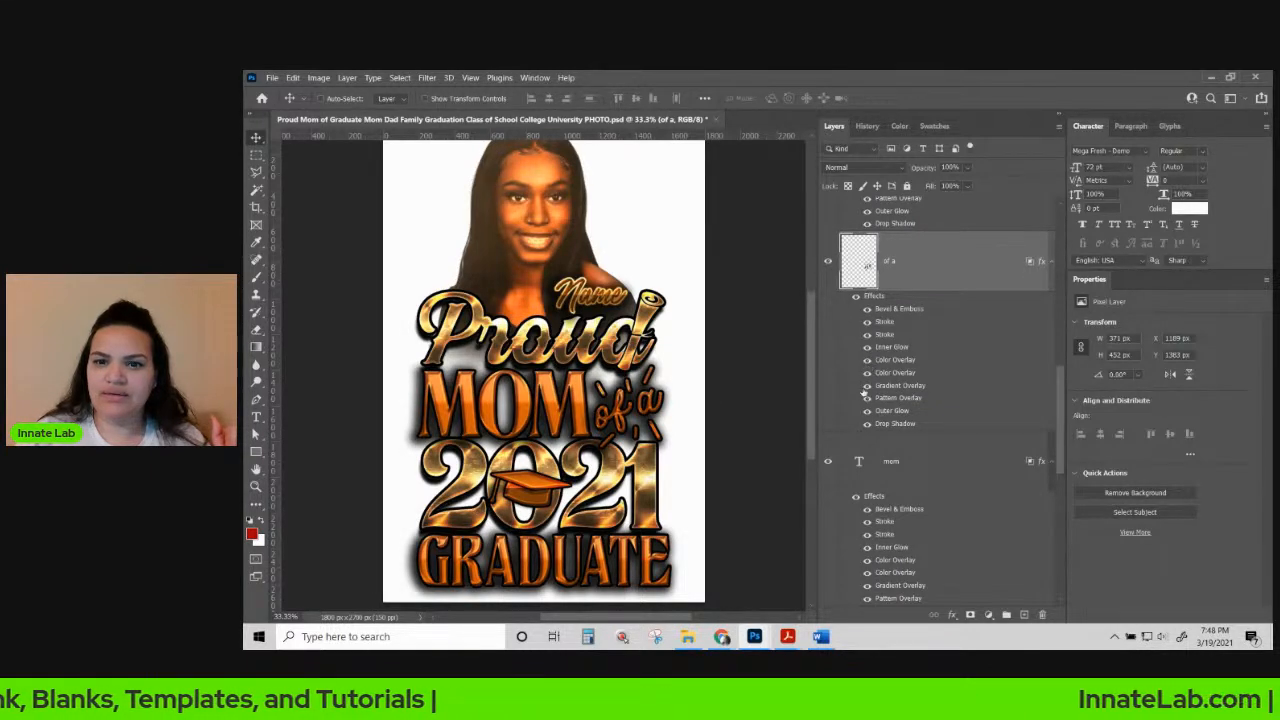
click(867, 321)
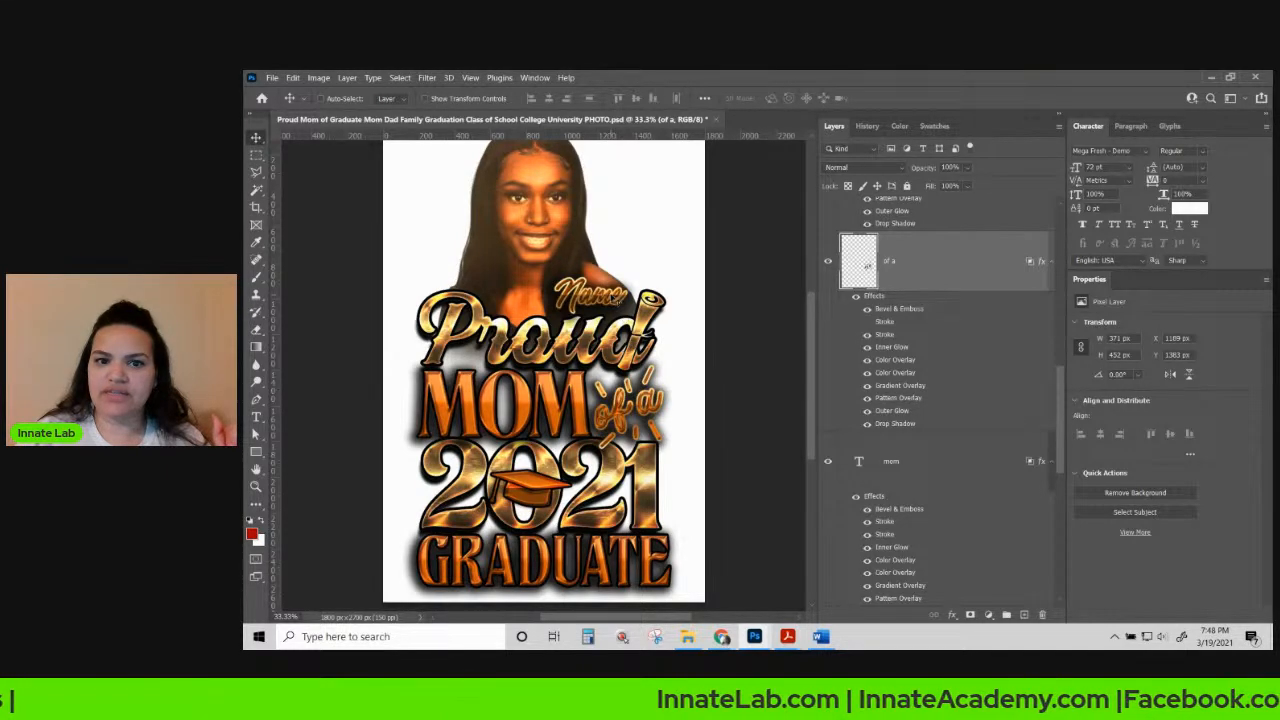
Copy the "of a" layer's style, then copy the Name layer's gold effects style.
right_click(921, 313)
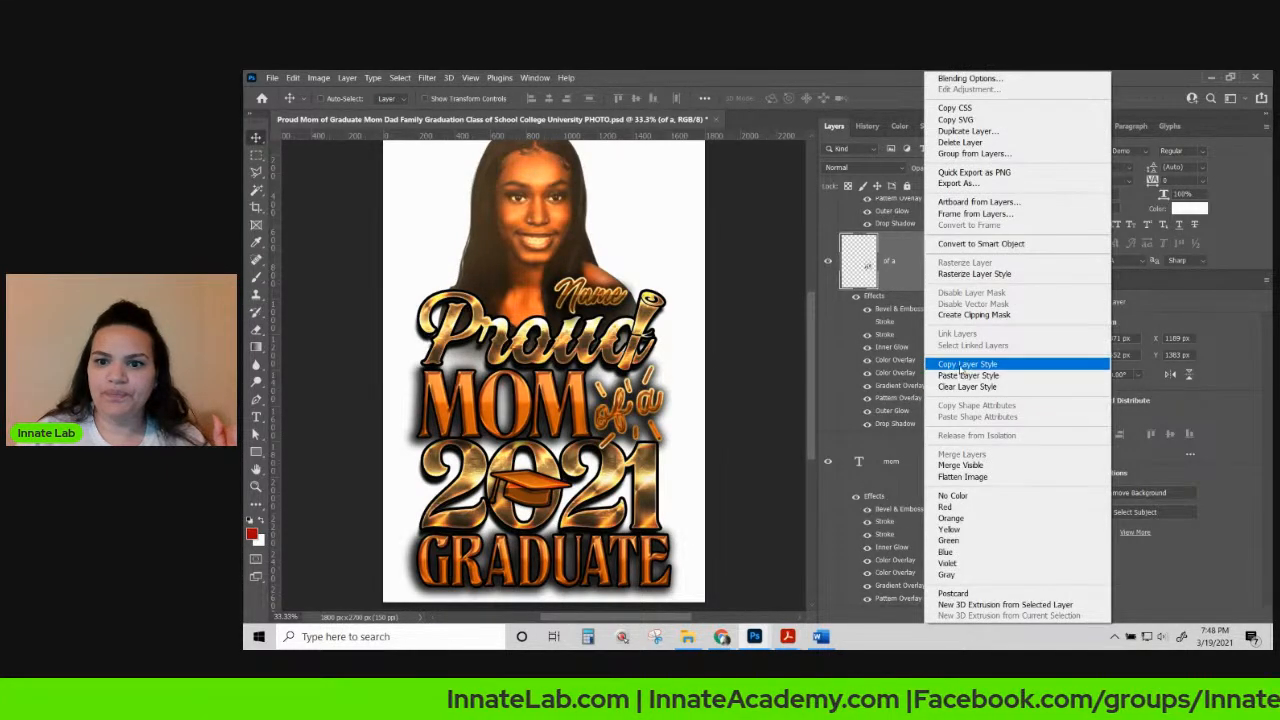
click(962, 366)
right_click(608, 300)
click(630, 306)
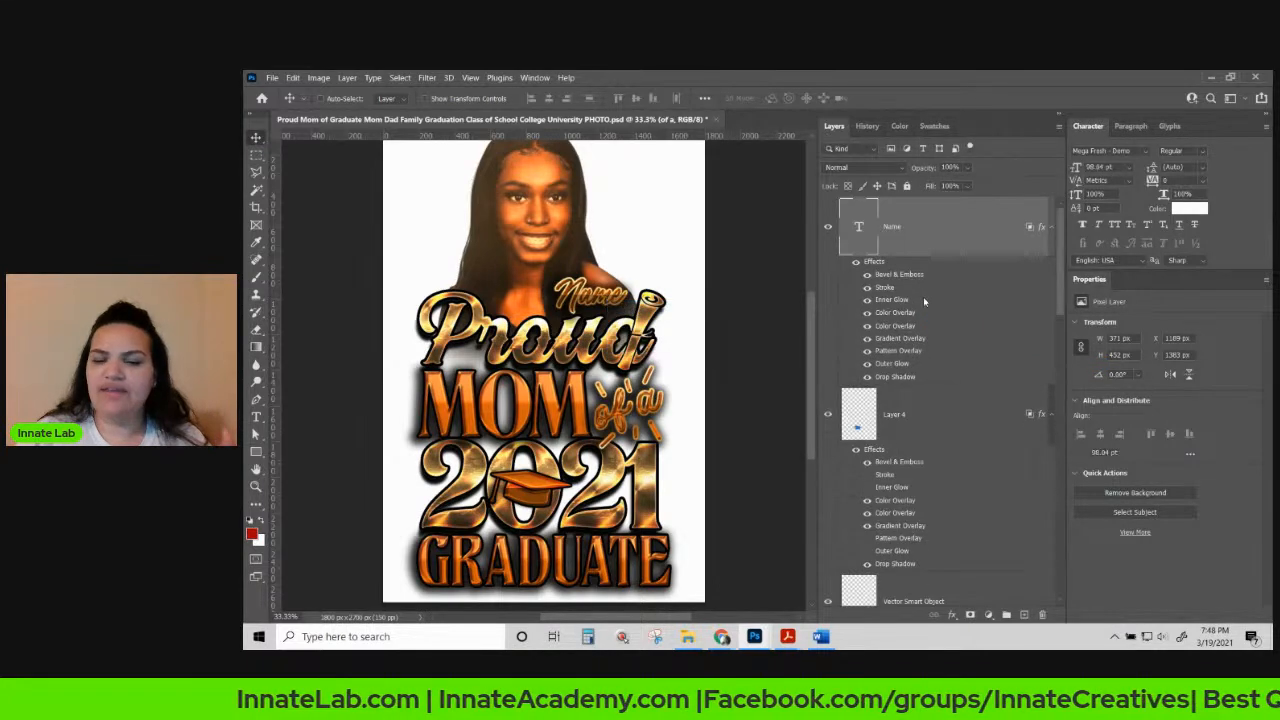
right_click(907, 228)
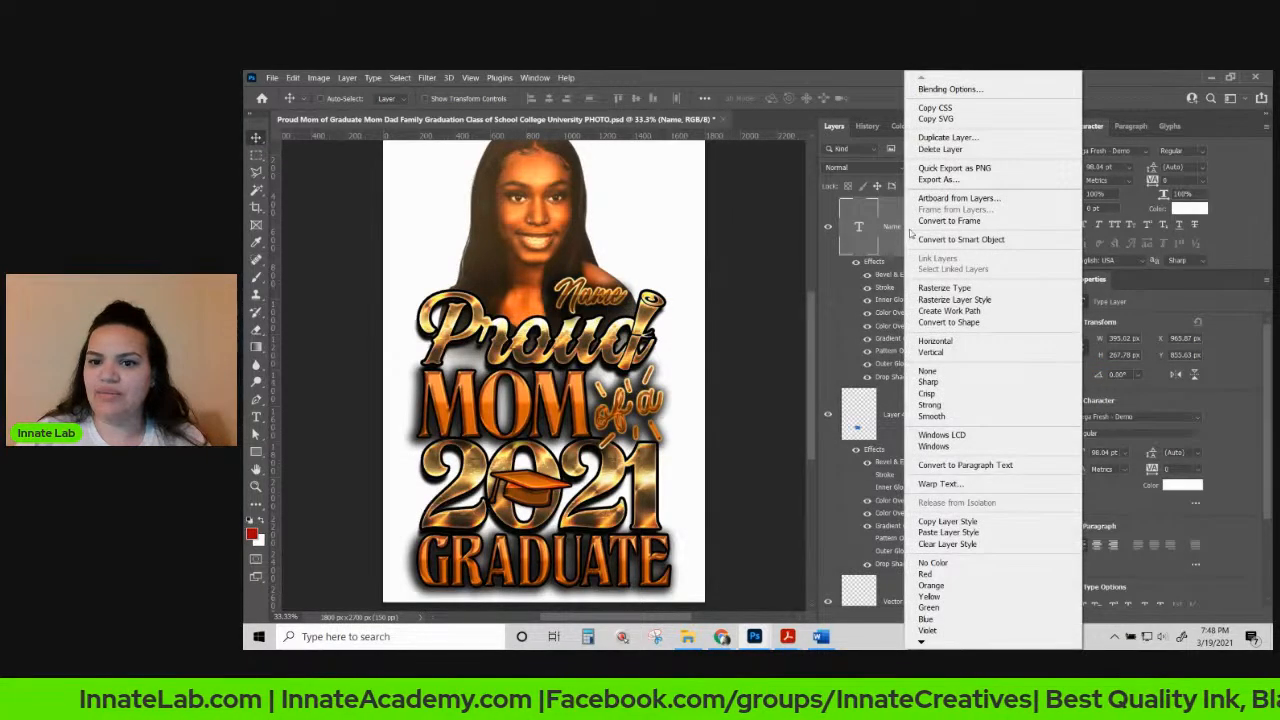
click(979, 524)
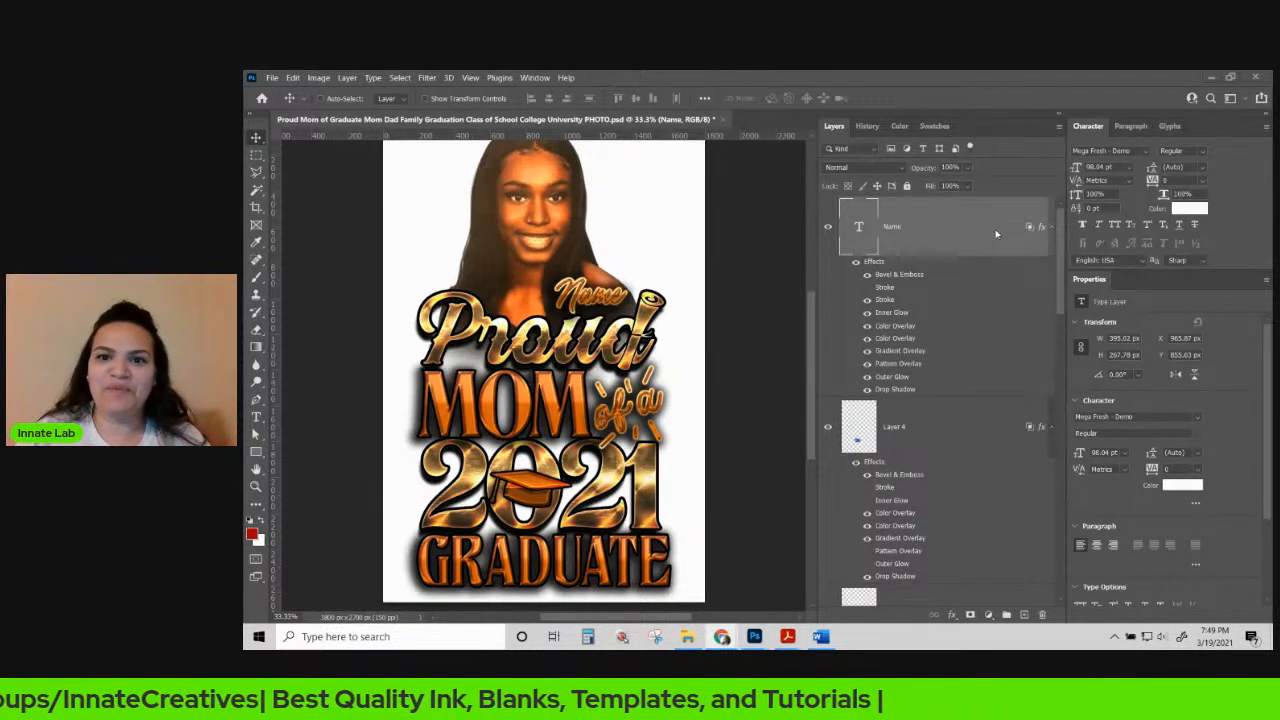
Select the background and back wings group, then select the mom text layer.
drag(1062, 278, 1063, 240)
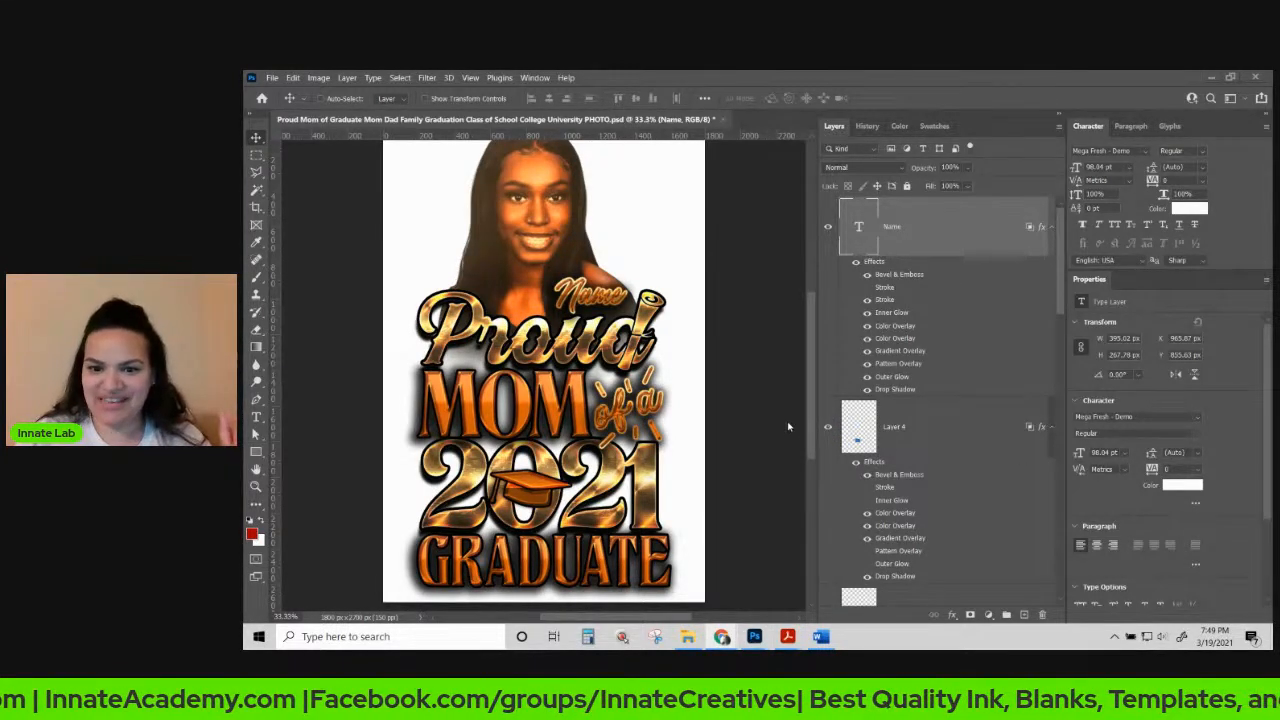
scroll(980, 478, down, 4)
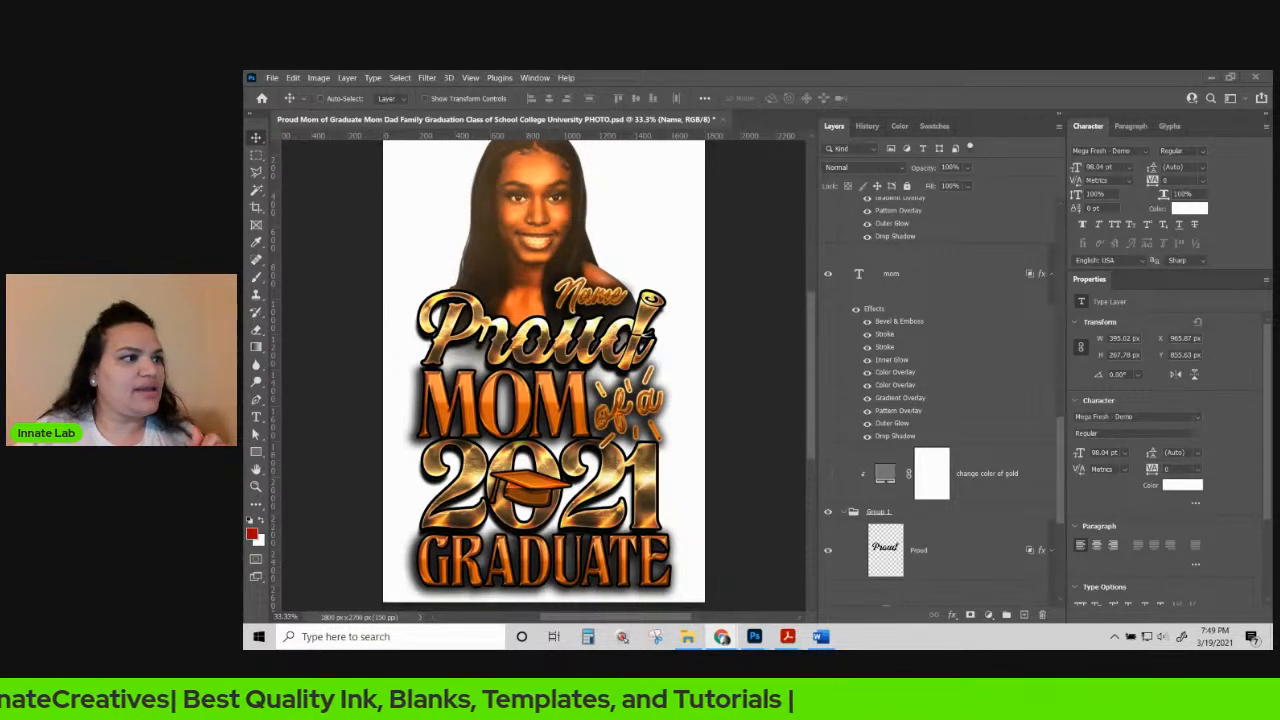
click(998, 222)
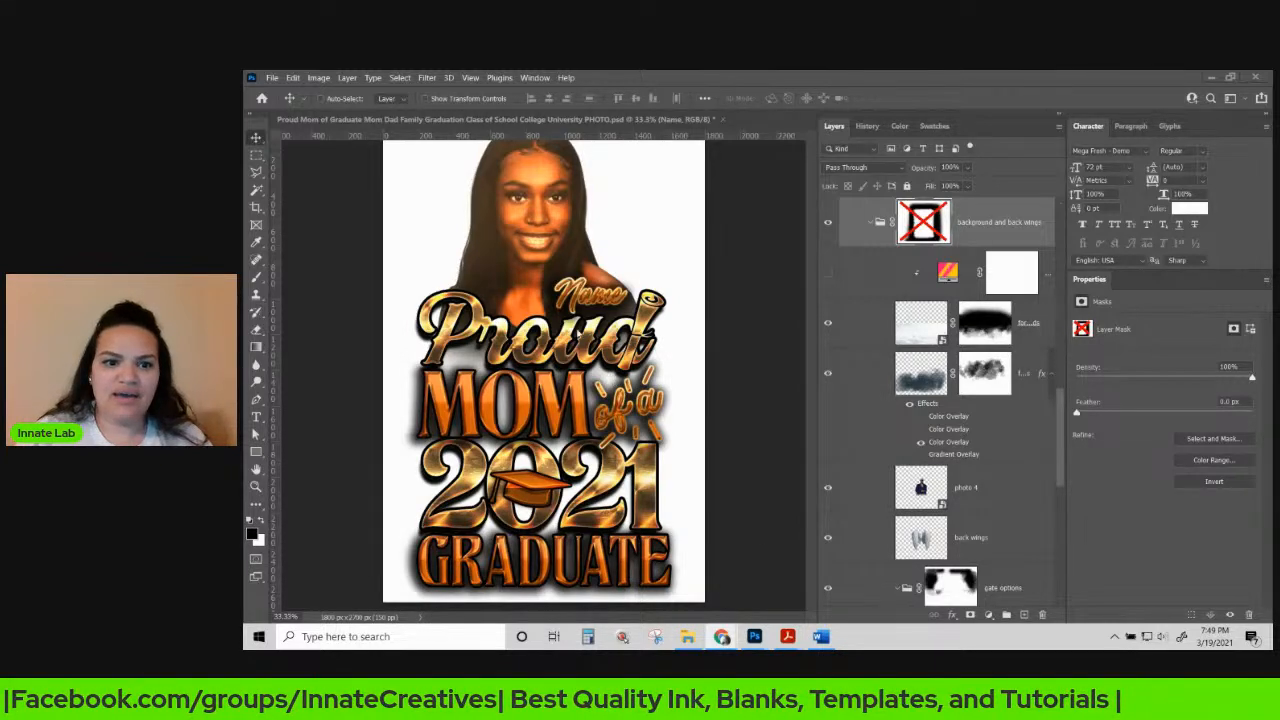
right_click(456, 382)
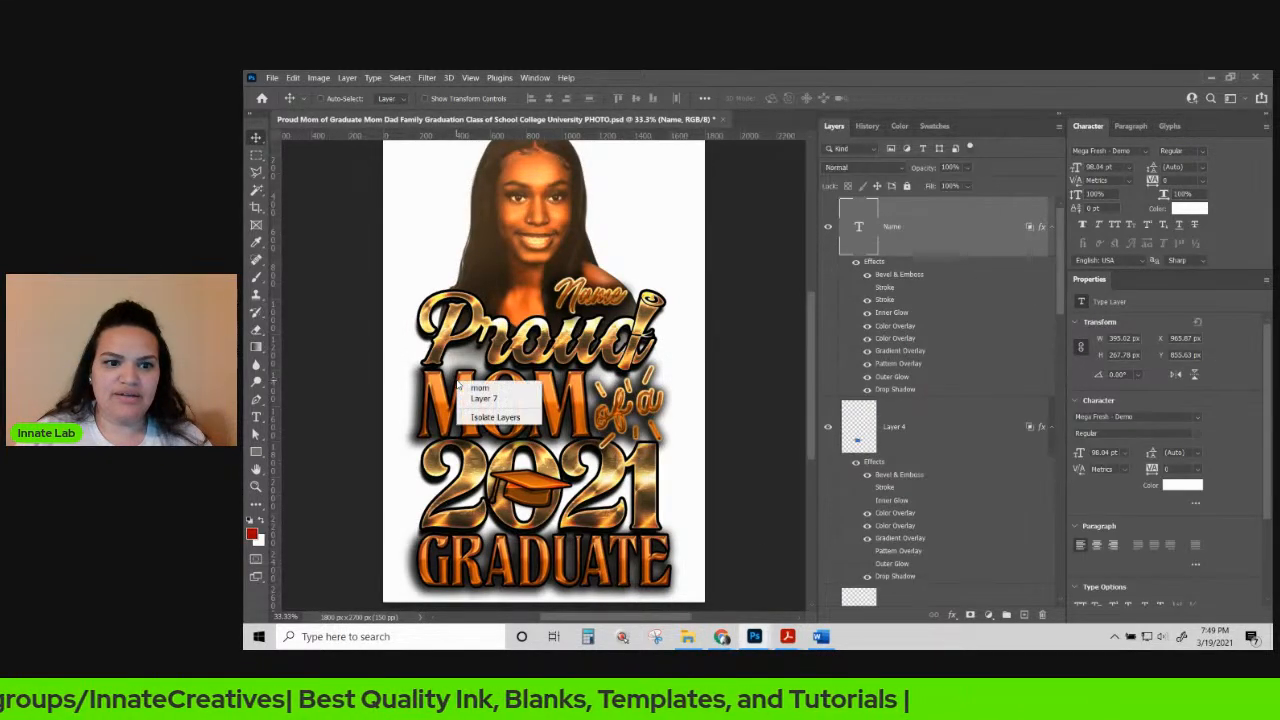
click(470, 387)
scroll(934, 458, down, 2)
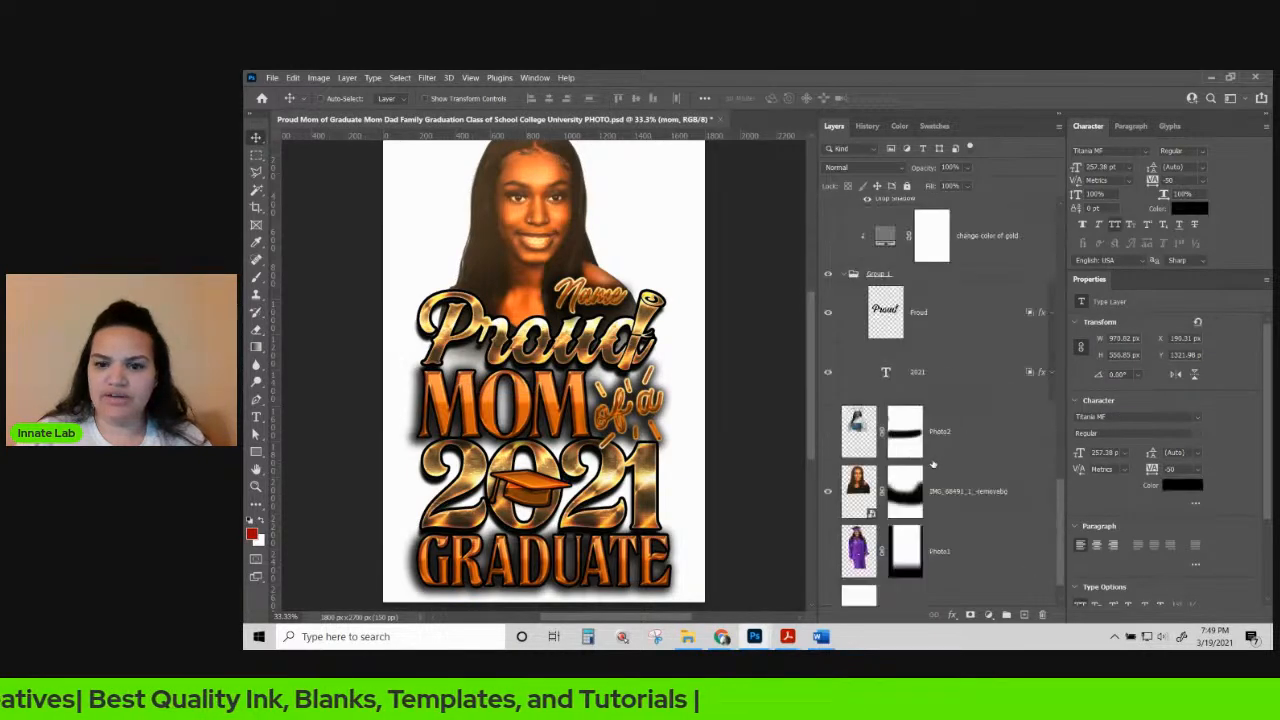
scroll(919, 413, up, 1)
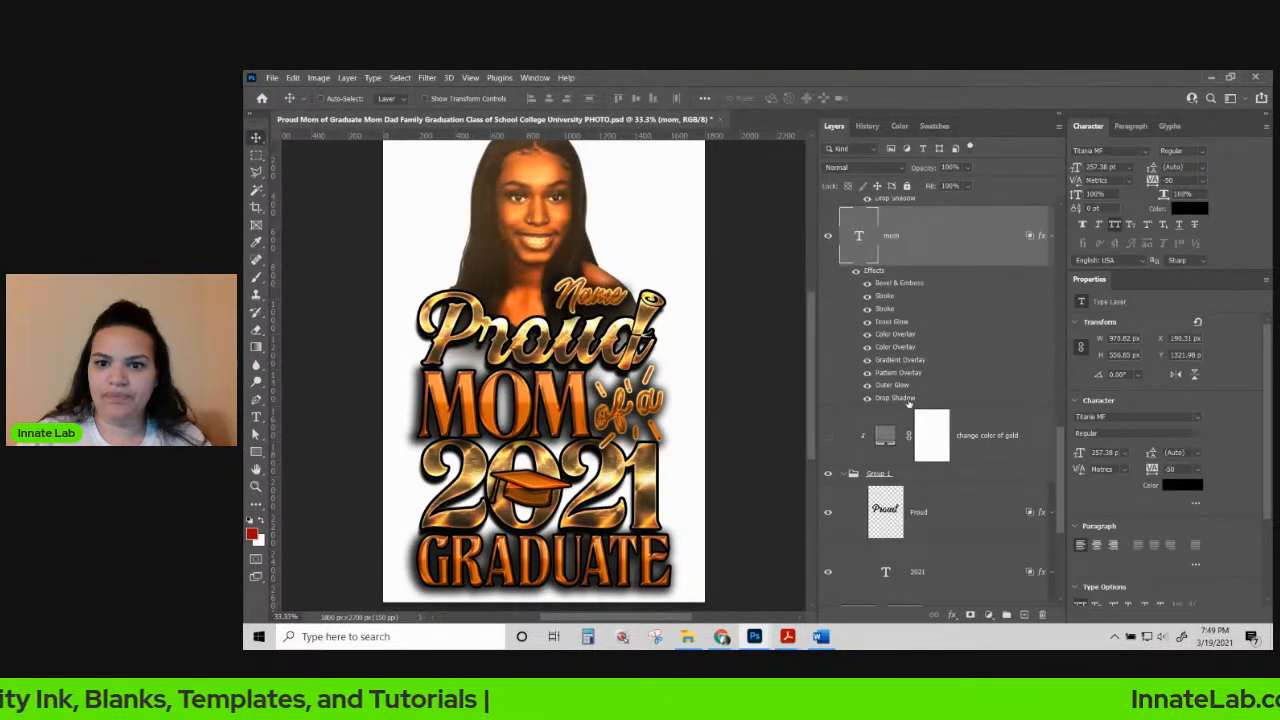
Tighten the MOM drop shadow to 26% spread and 32 px size, keeping 19 px distance.
double_click(907, 401)
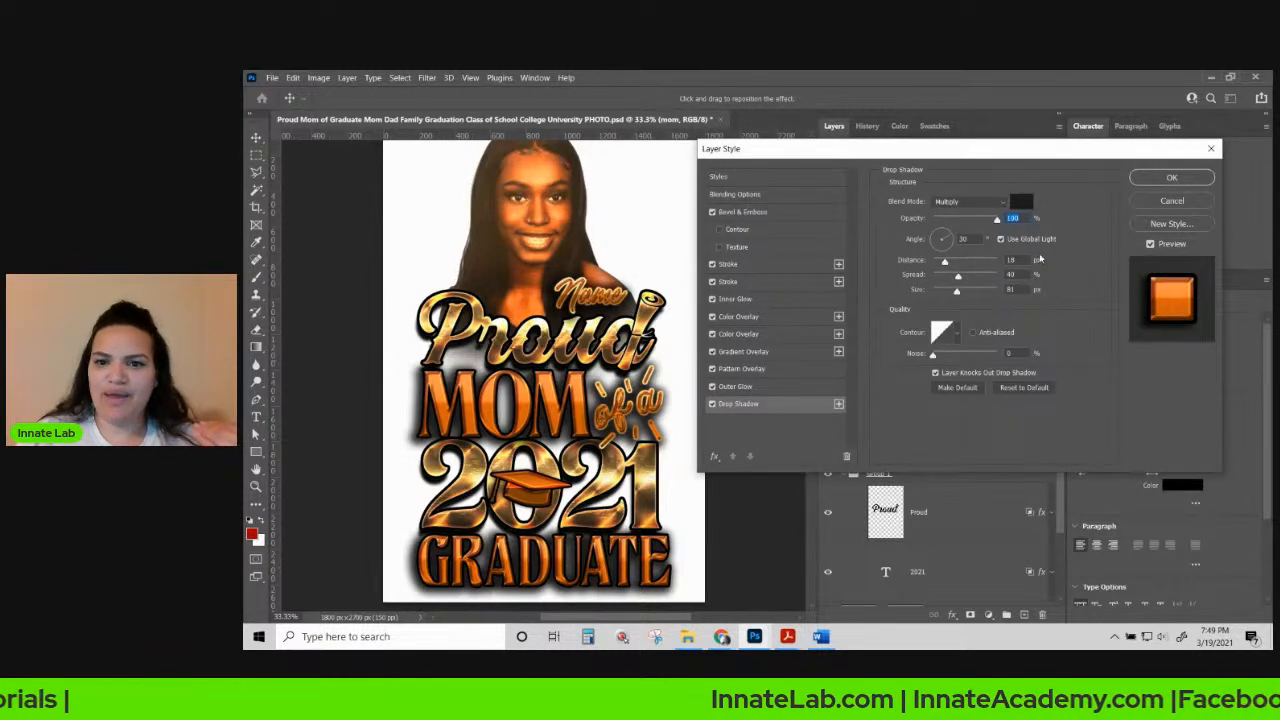
drag(958, 275, 946, 292)
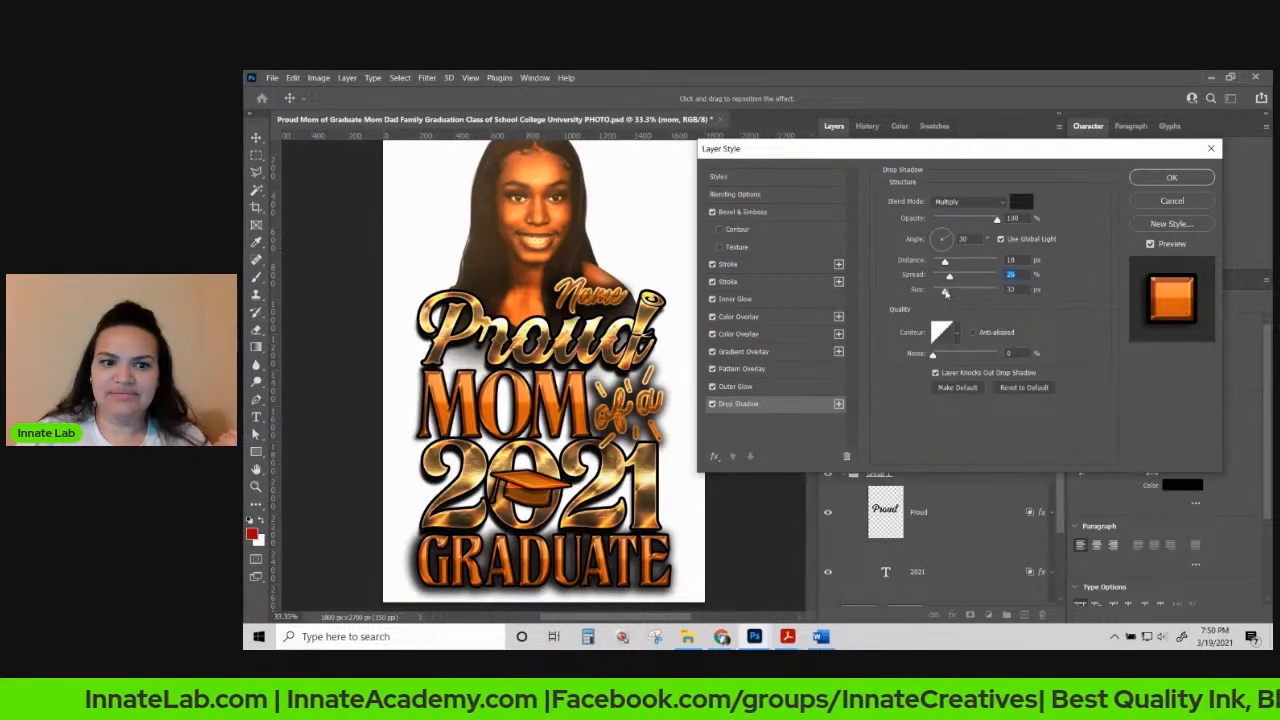
drag(946, 292, 947, 291)
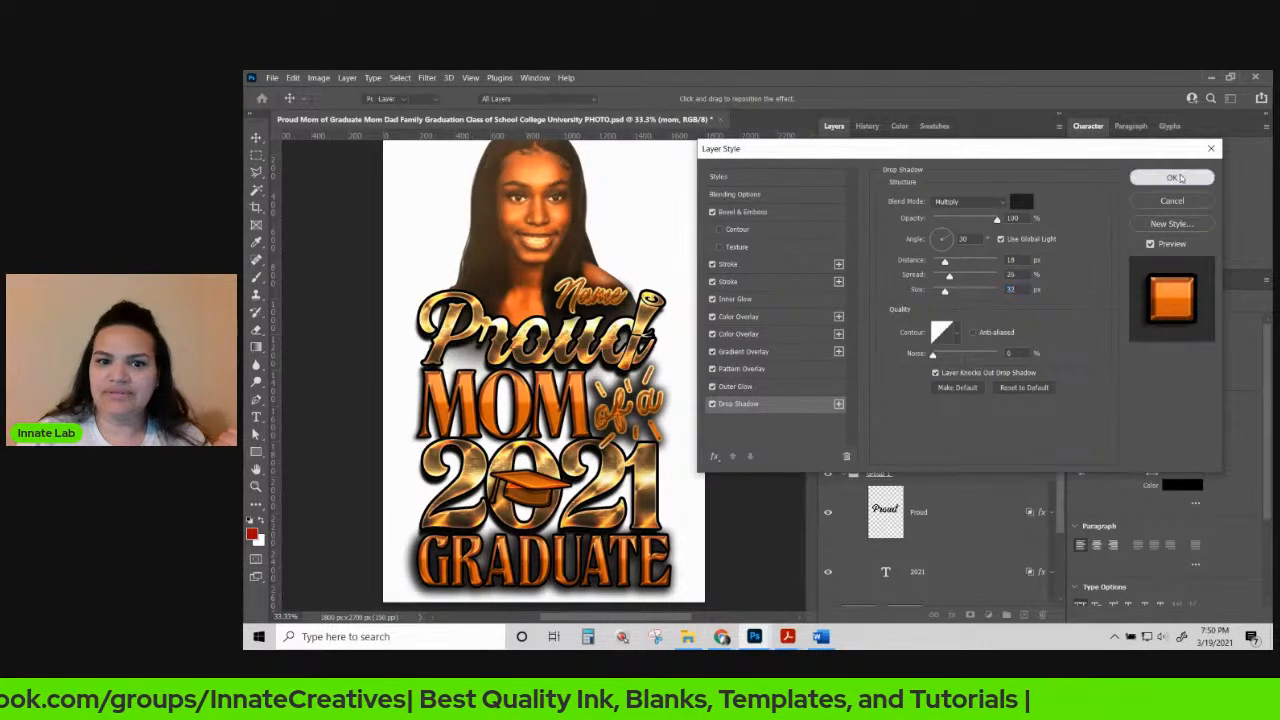
click(1199, 178)
Copy the MOM layer's gold style and paste it onto the GRADUATE text.
right_click(916, 235)
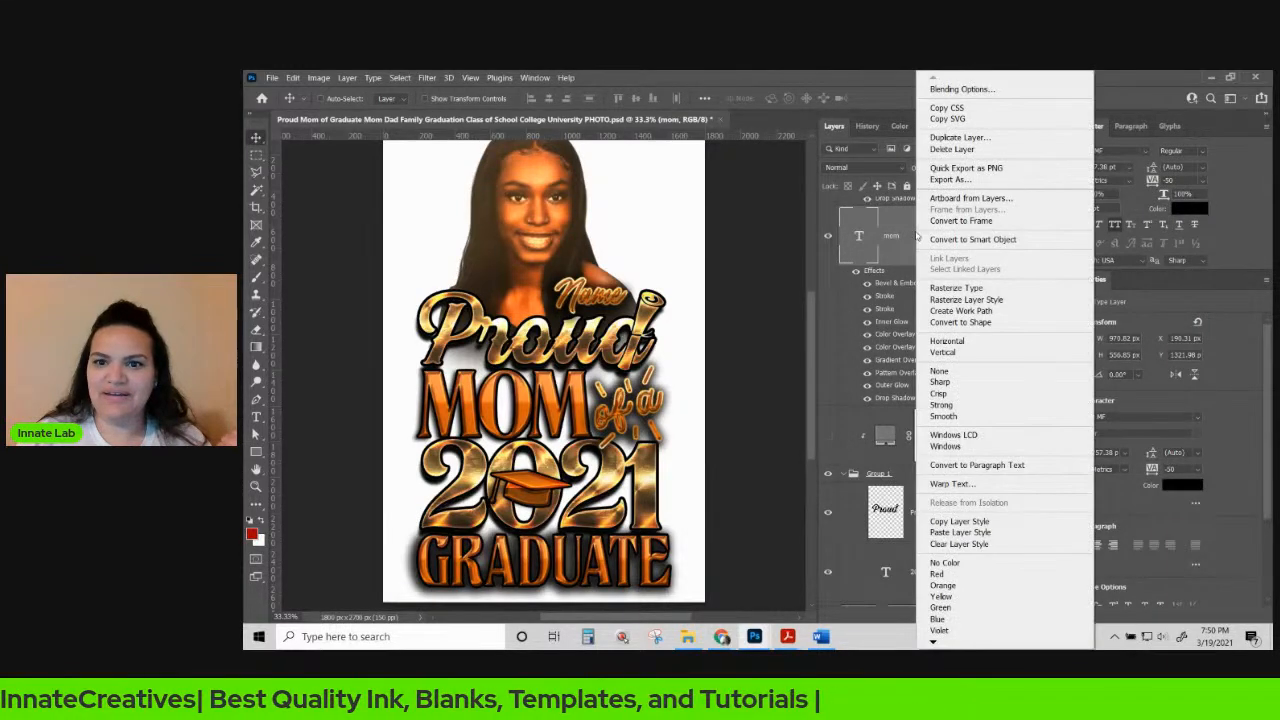
right_click(914, 235)
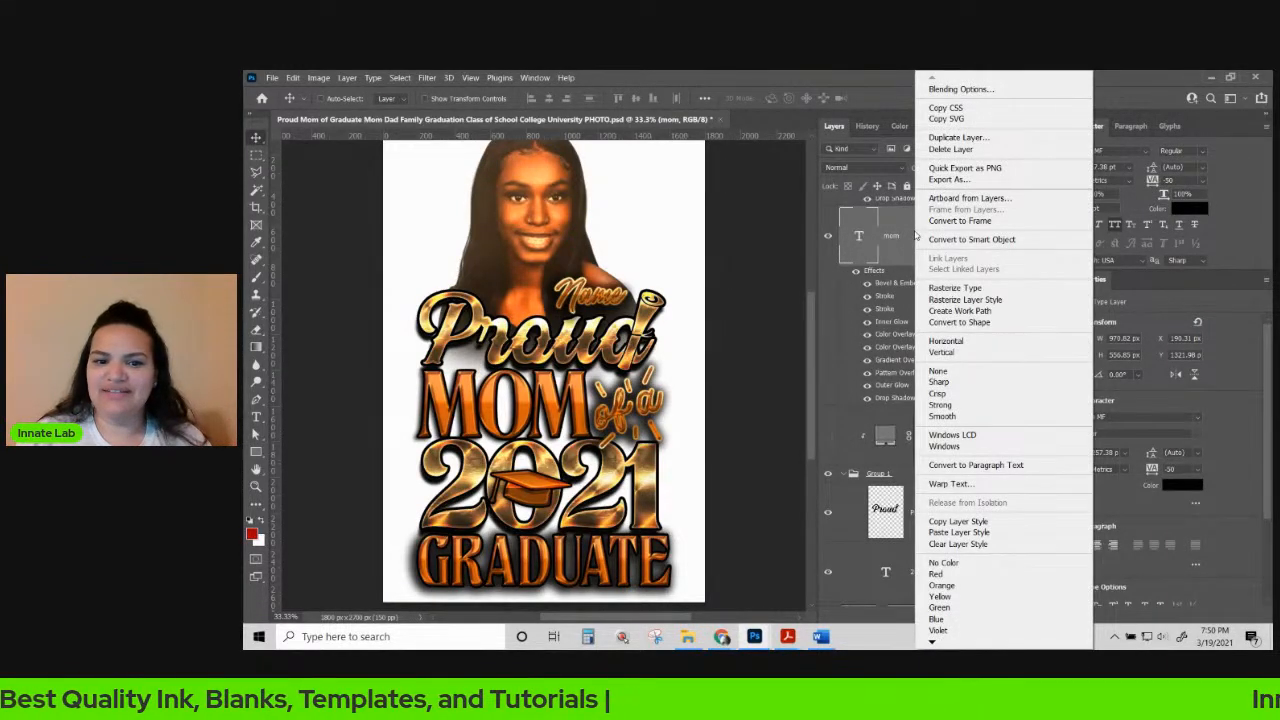
click(952, 523)
right_click(645, 562)
click(676, 557)
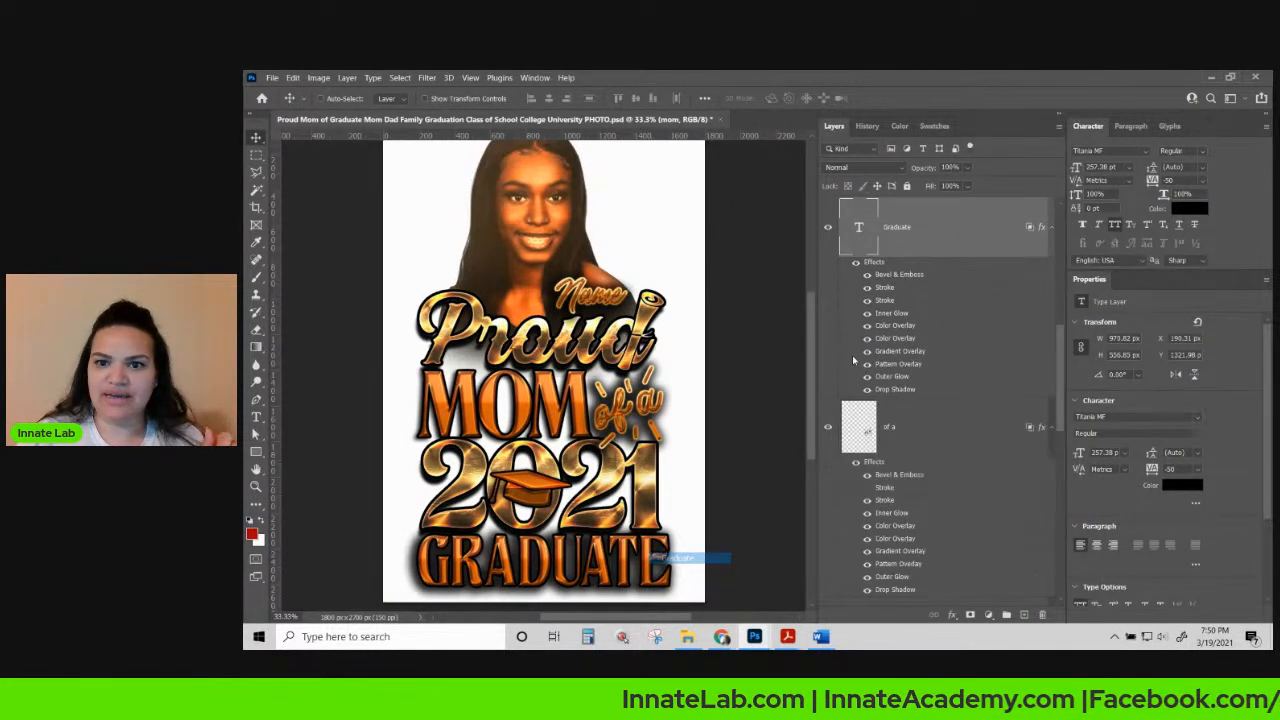
right_click(926, 228)
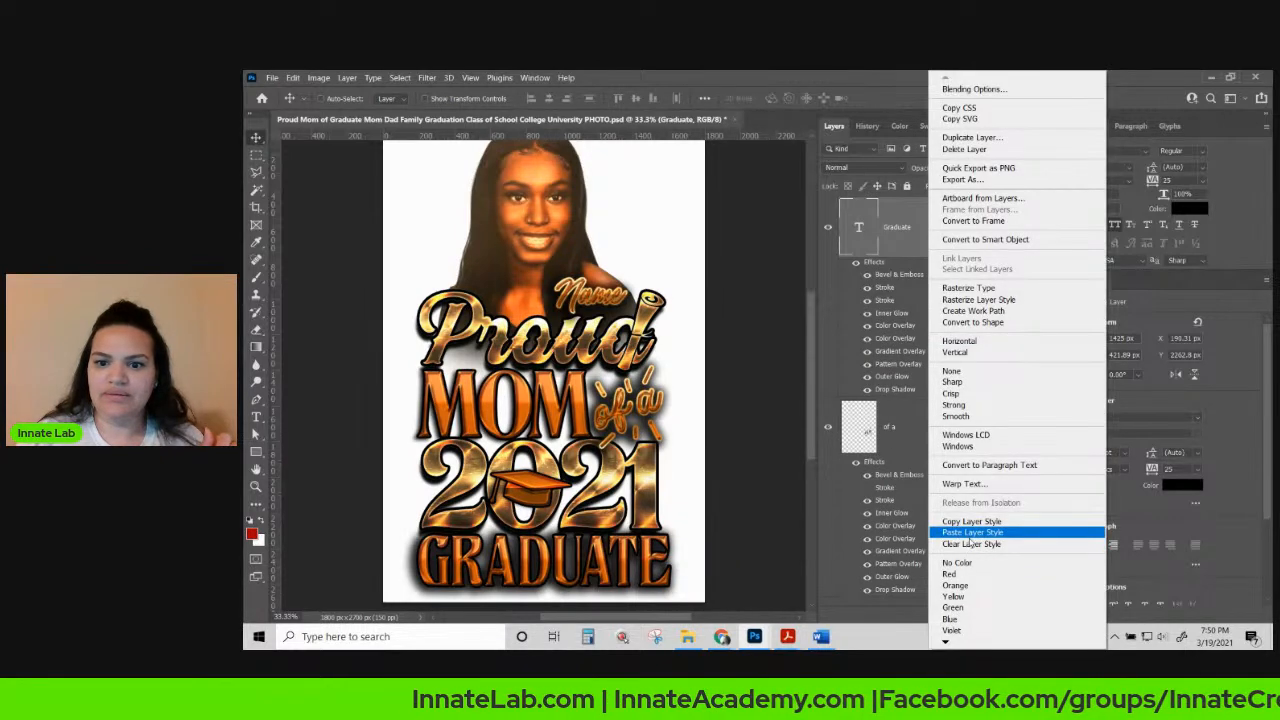
click(968, 535)
right_click(586, 403)
click(615, 414)
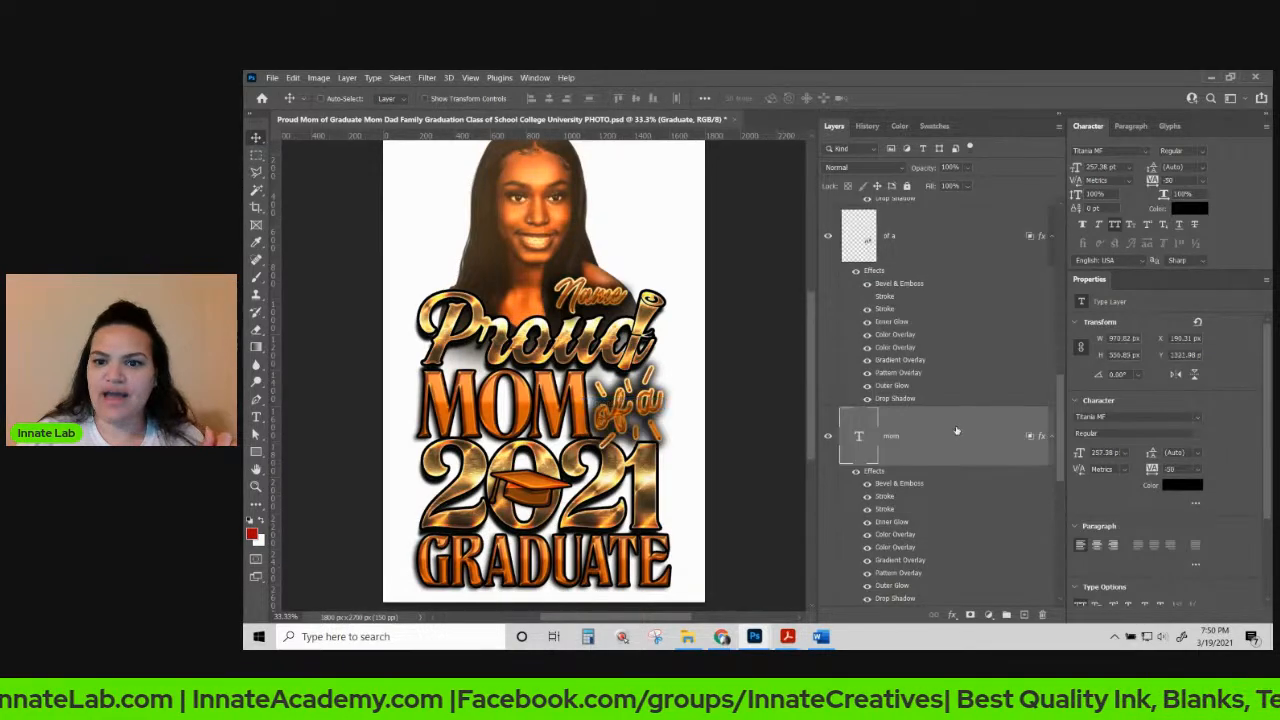
right_click(959, 430)
click(966, 519)
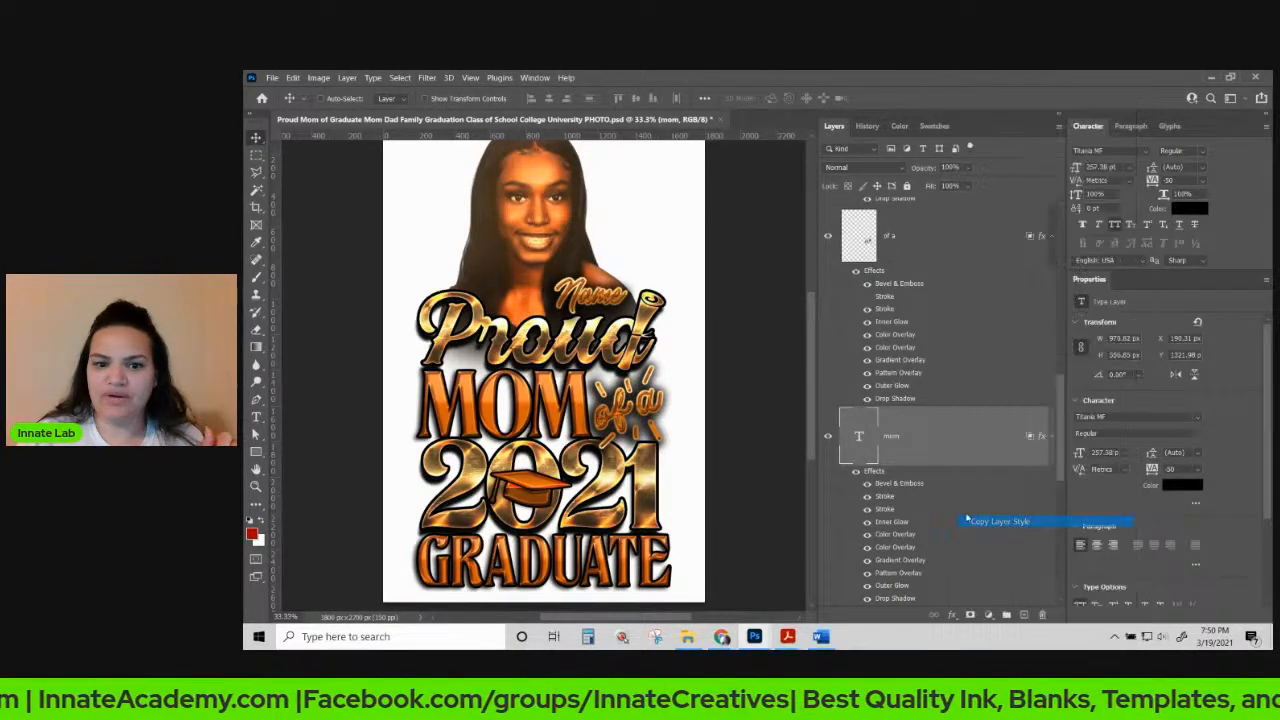
right_click(628, 554)
click(645, 561)
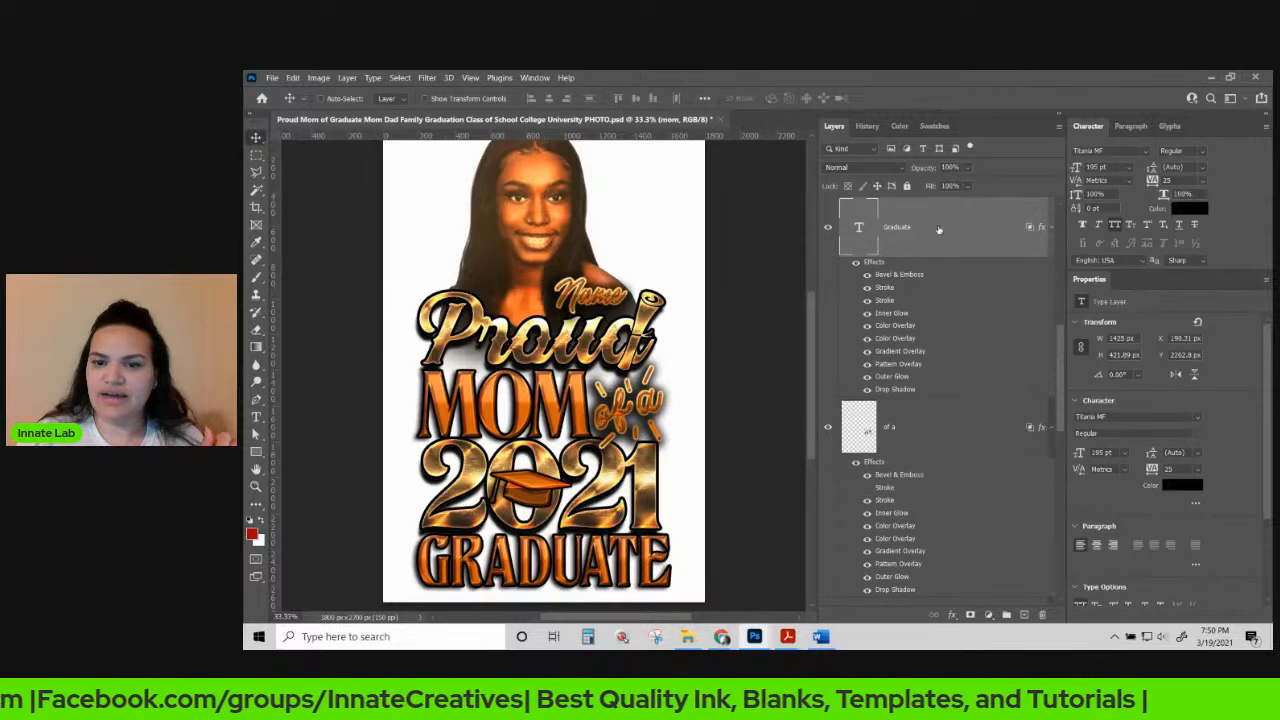
right_click(936, 237)
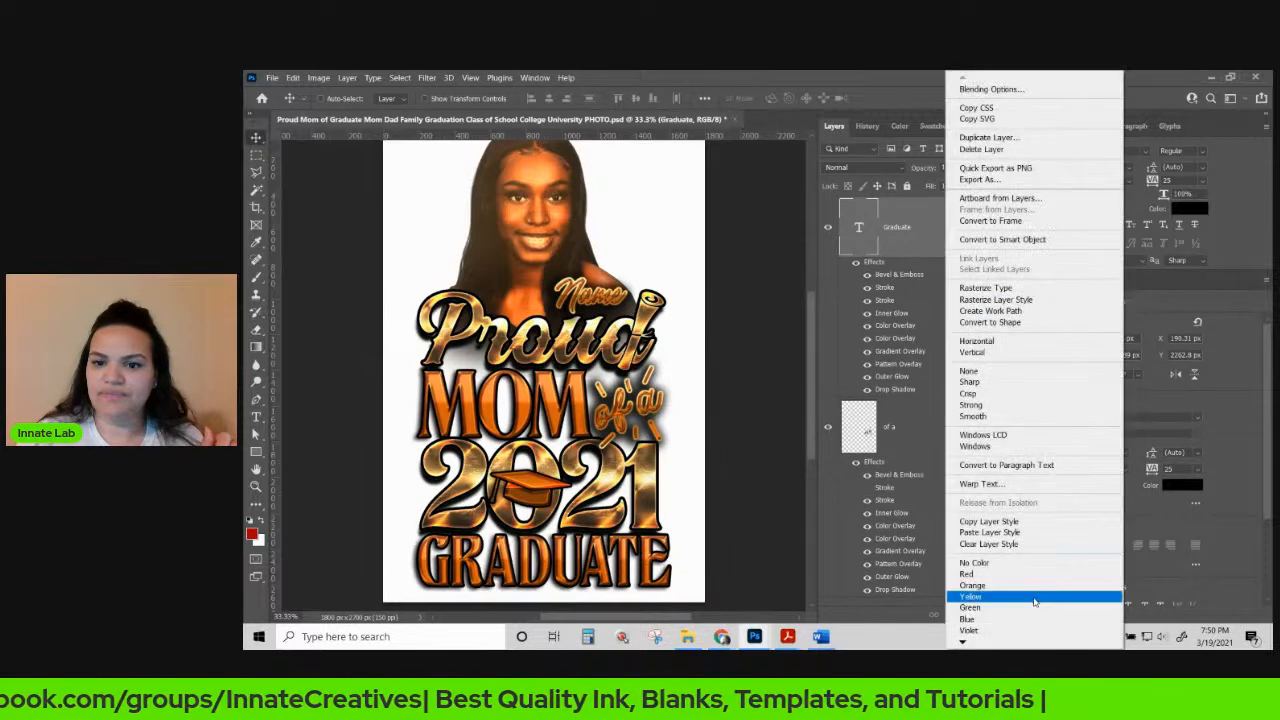
click(975, 532)
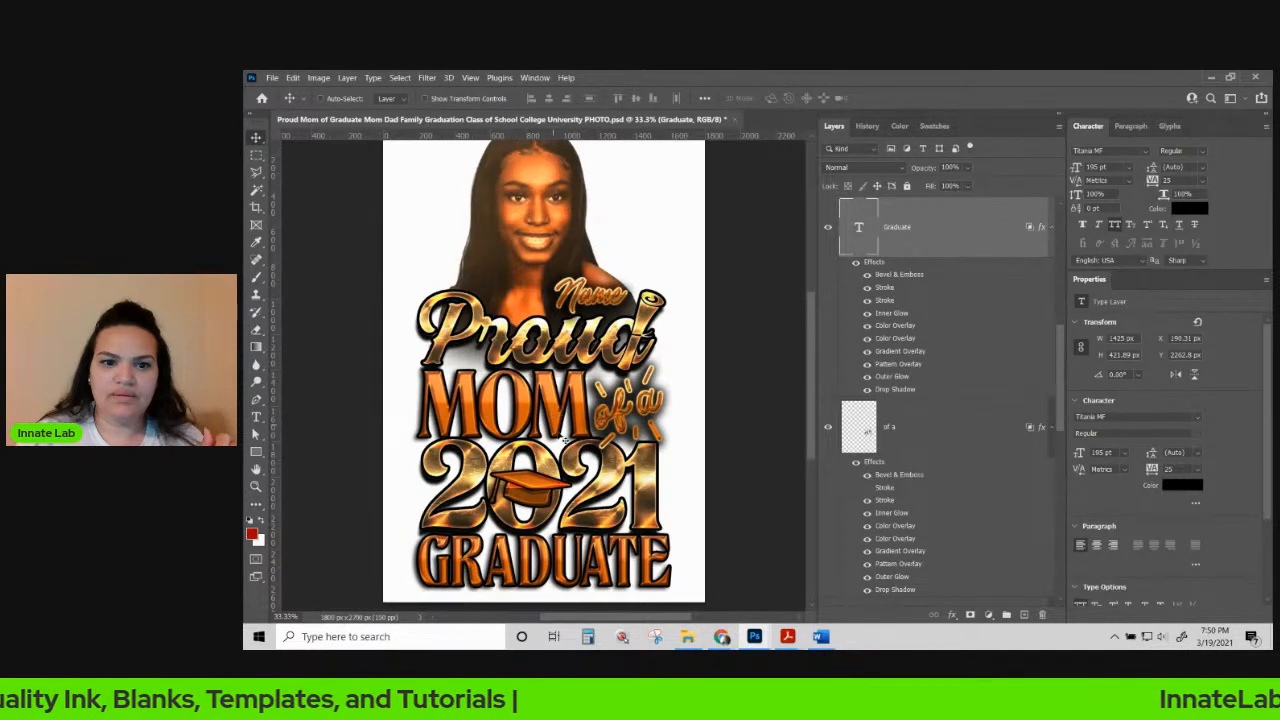
Paste the gold style onto "of a" and hide its first stroke effect.
right_click(632, 415)
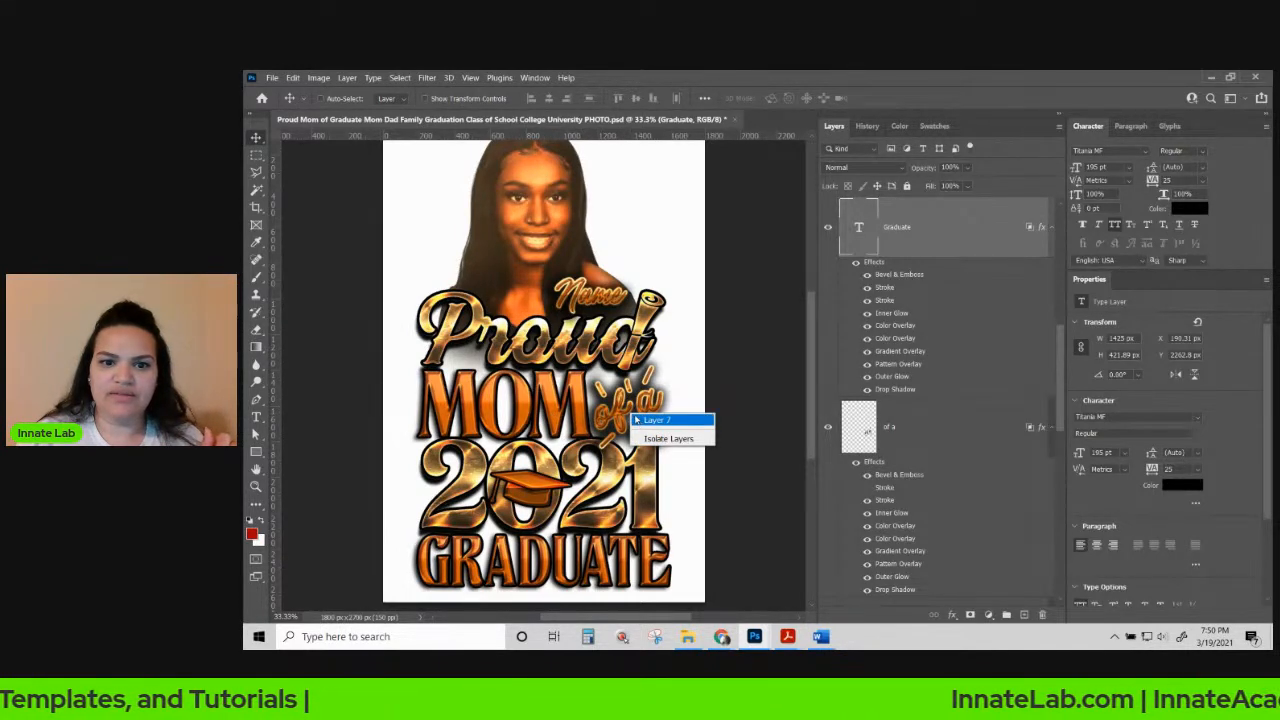
right_click(626, 411)
click(636, 419)
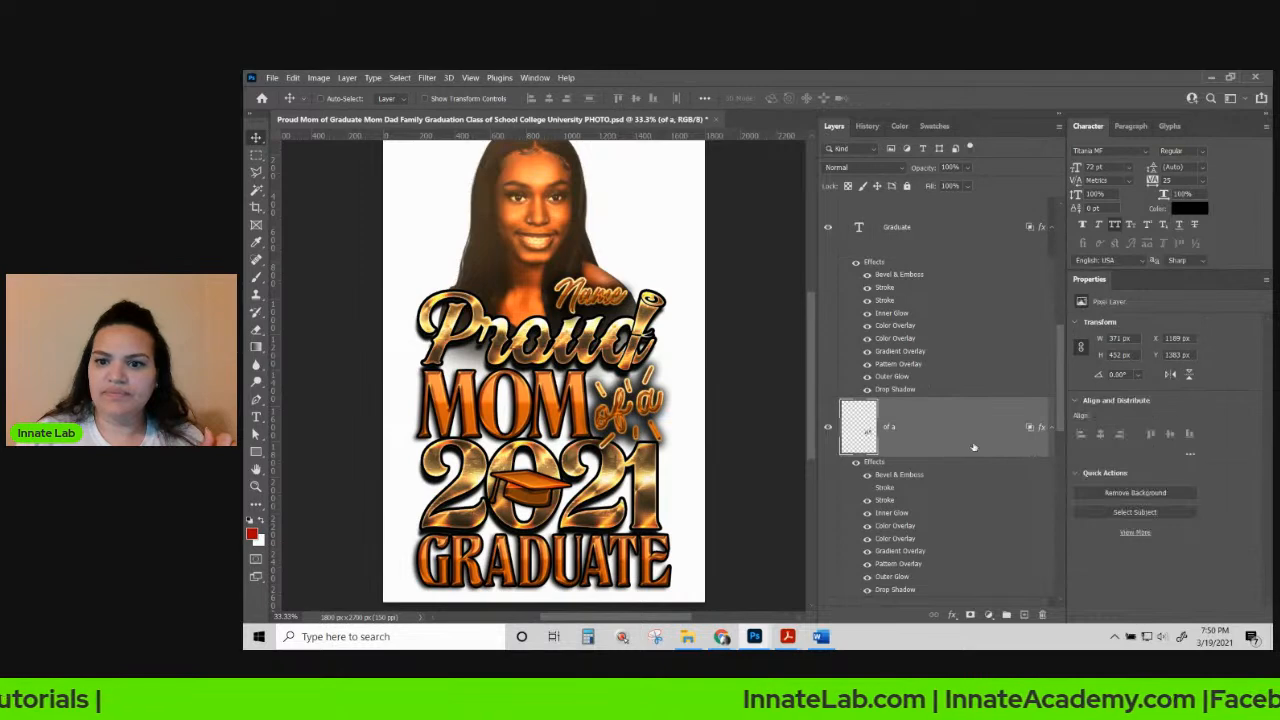
right_click(976, 427)
click(1000, 376)
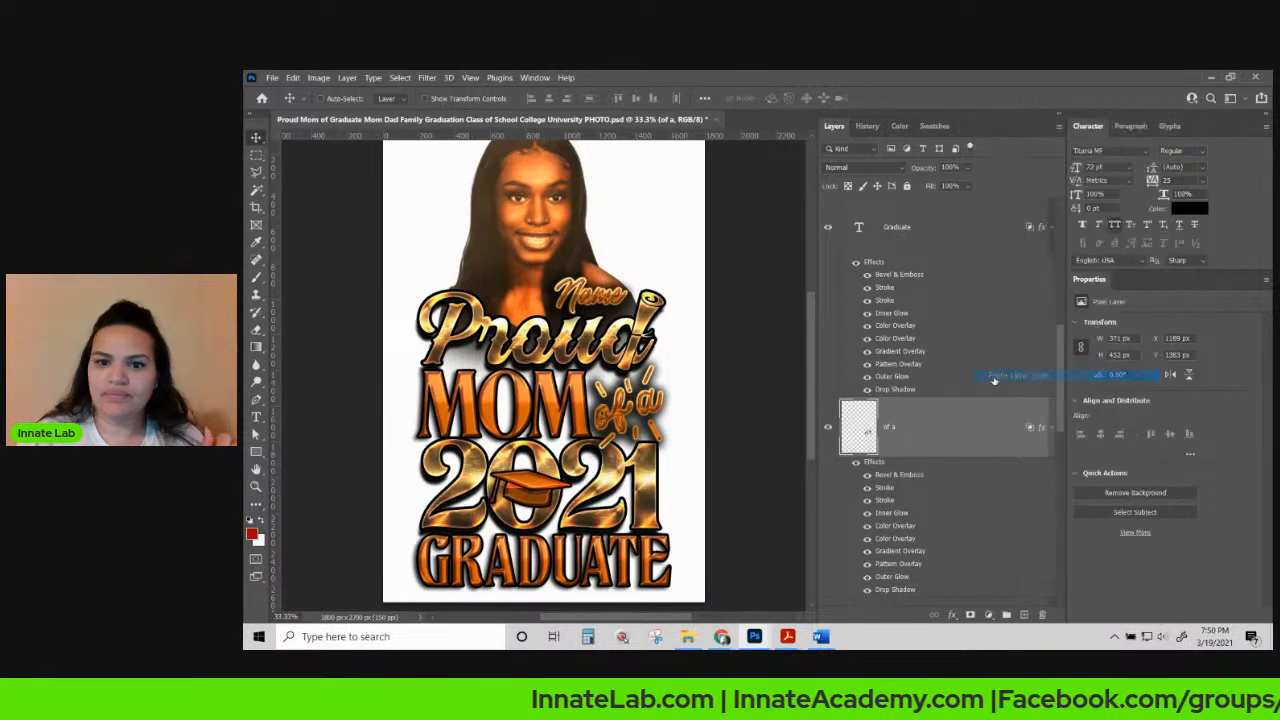
click(867, 487)
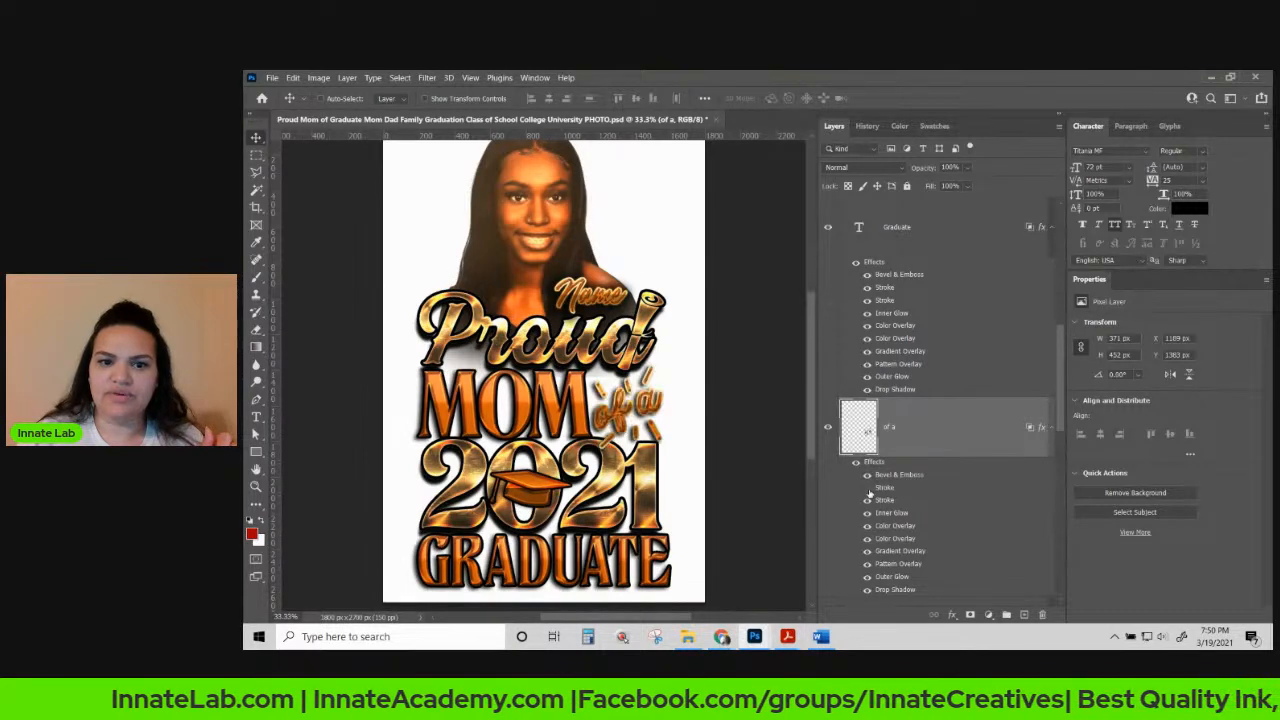
Paste the gold style onto the Name text and hide its first stroke effect.
right_click(588, 293)
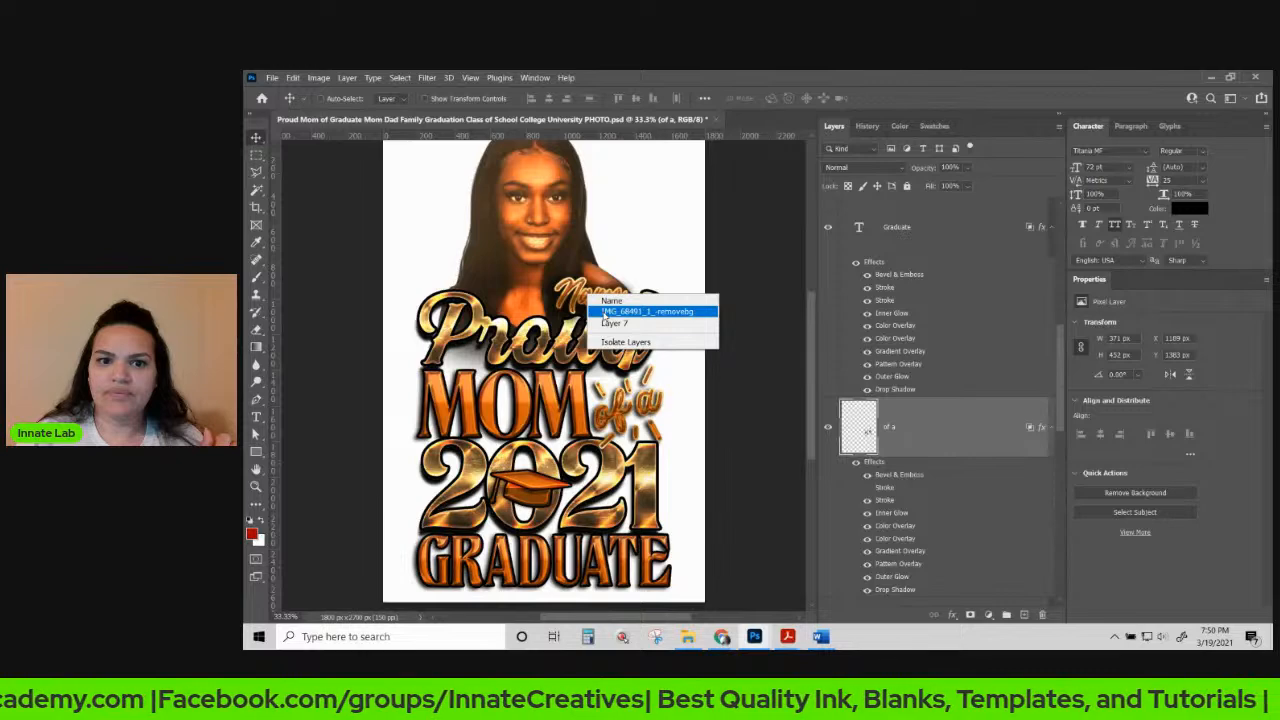
click(605, 313)
right_click(592, 296)
click(602, 303)
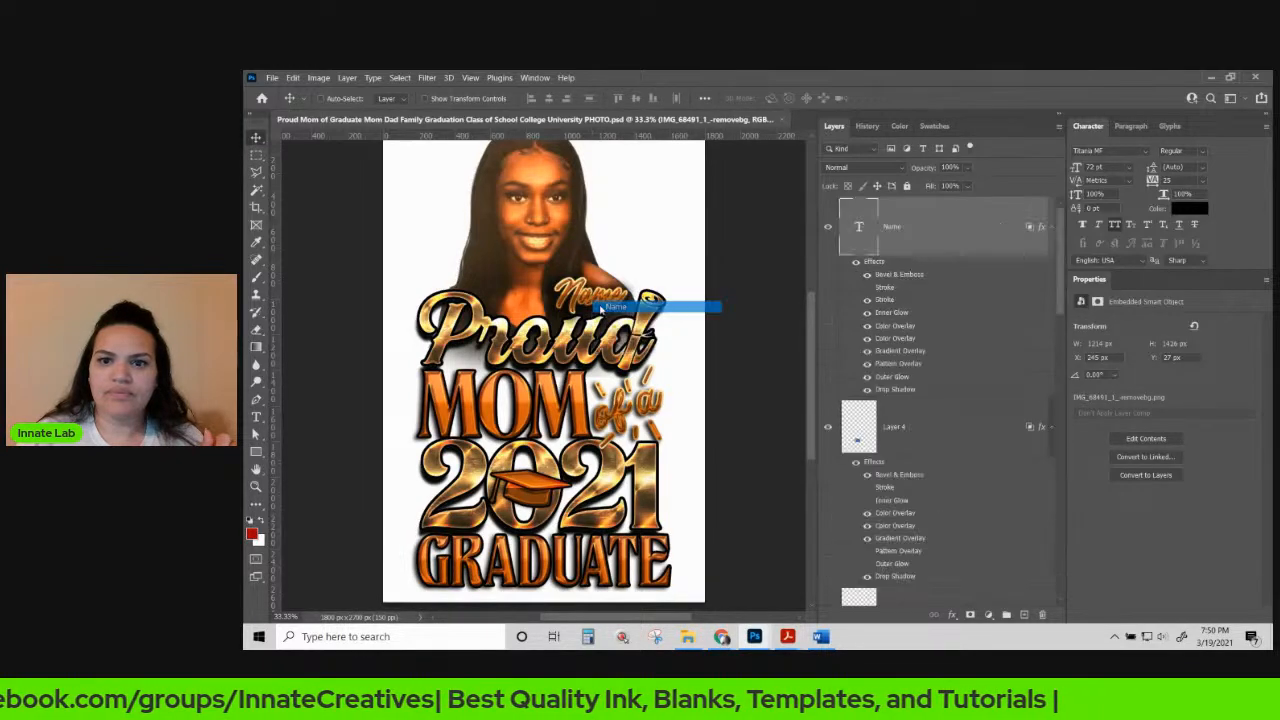
right_click(968, 228)
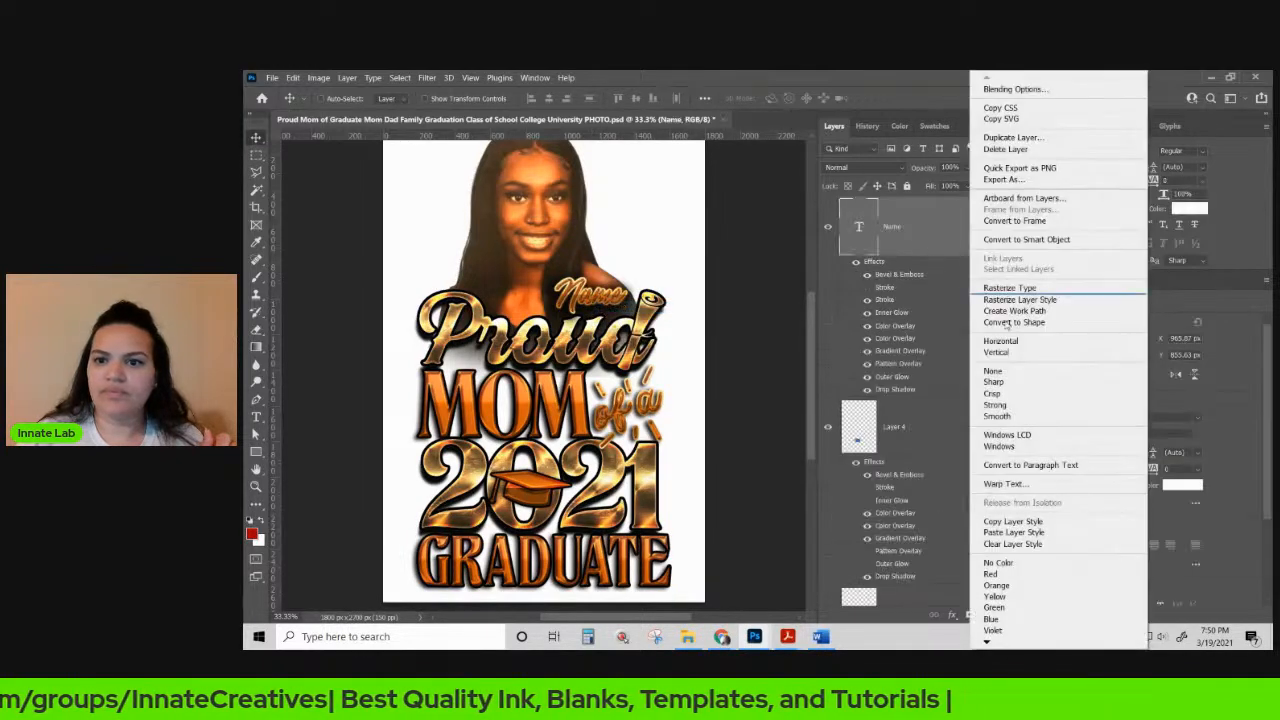
click(1033, 534)
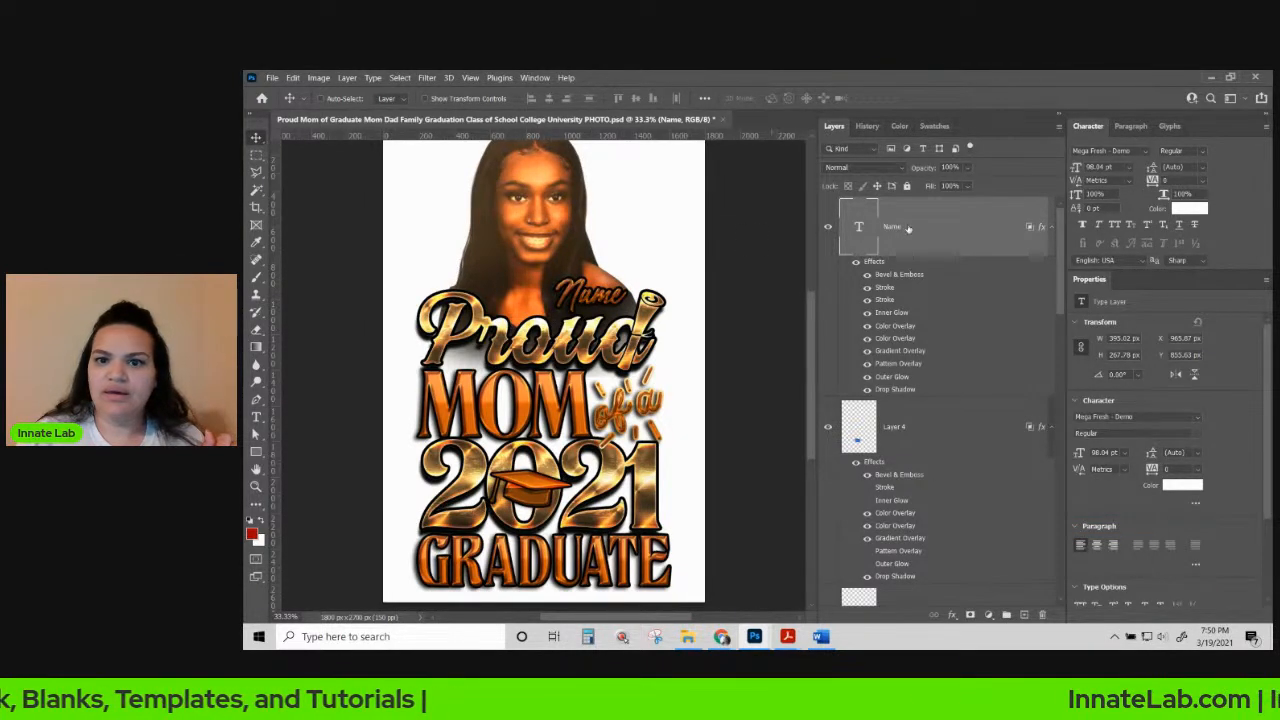
click(867, 288)
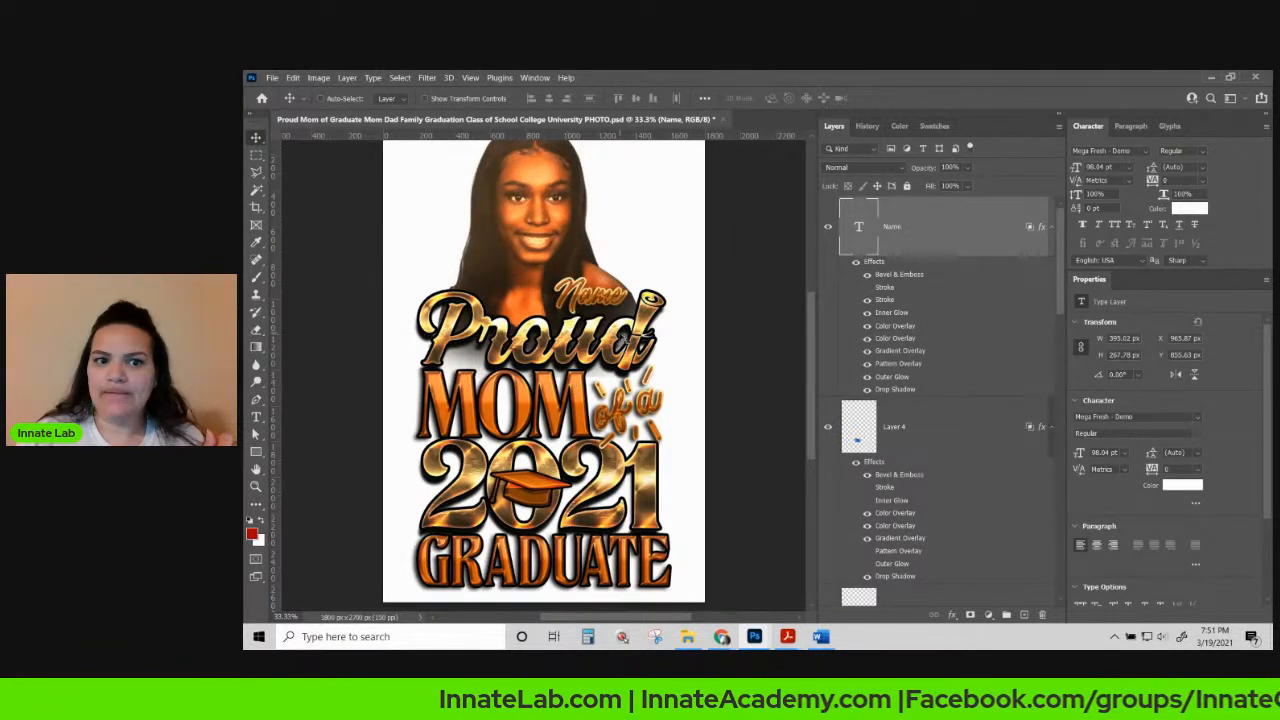
Scroll the Layers panel up toward the Name layer.
scroll(626, 278, up, 2)
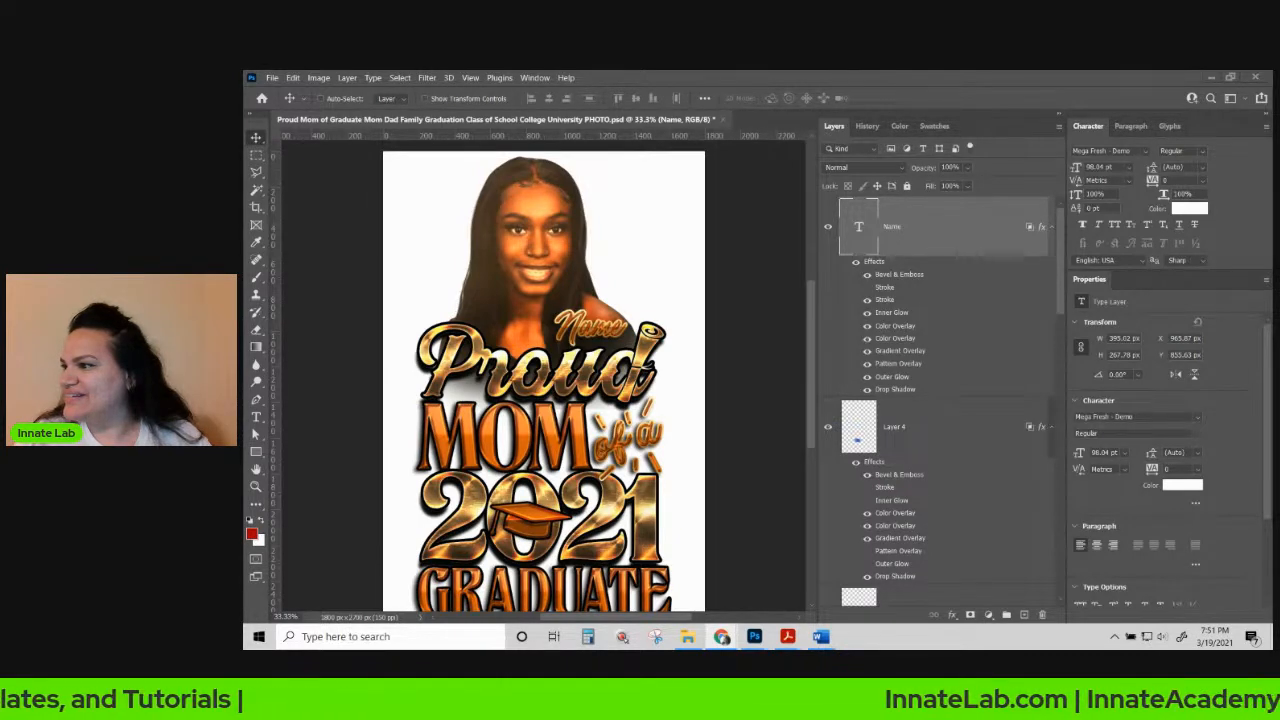
Replace the placeholder word Name with the graduate's first name and commit it.
double_click(858, 228)
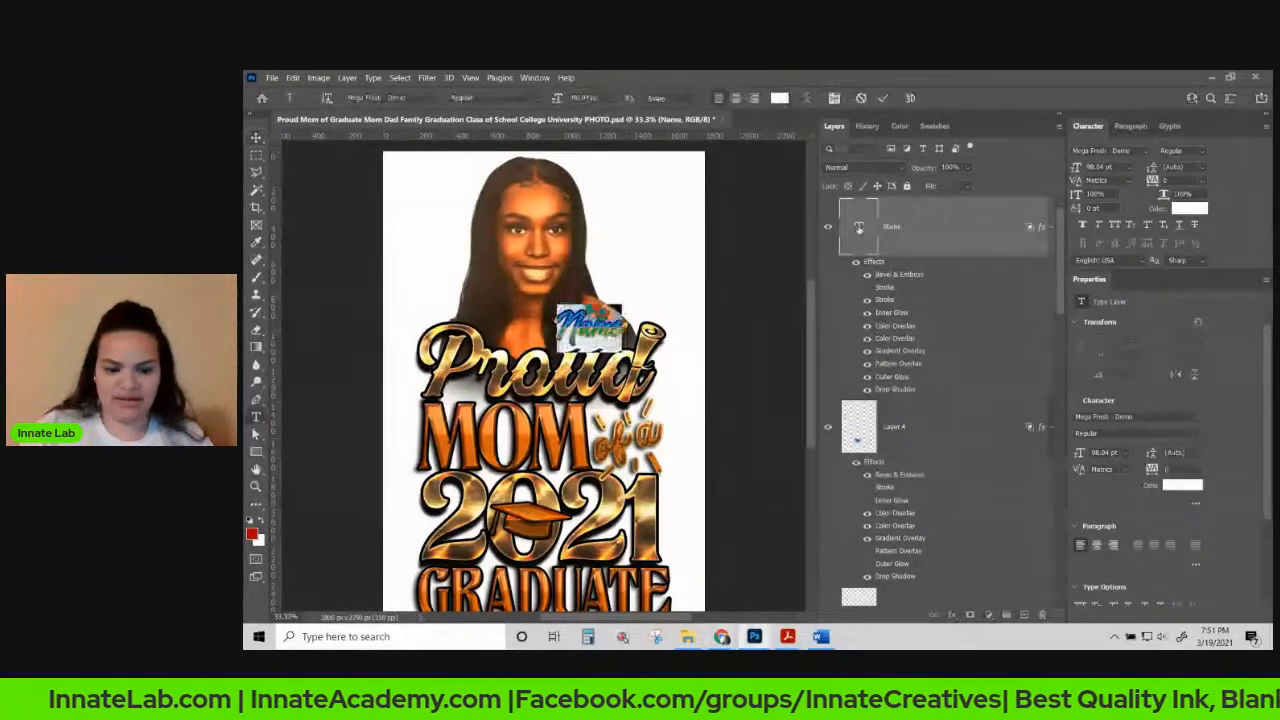
key(BackSpace)
text(TyS)
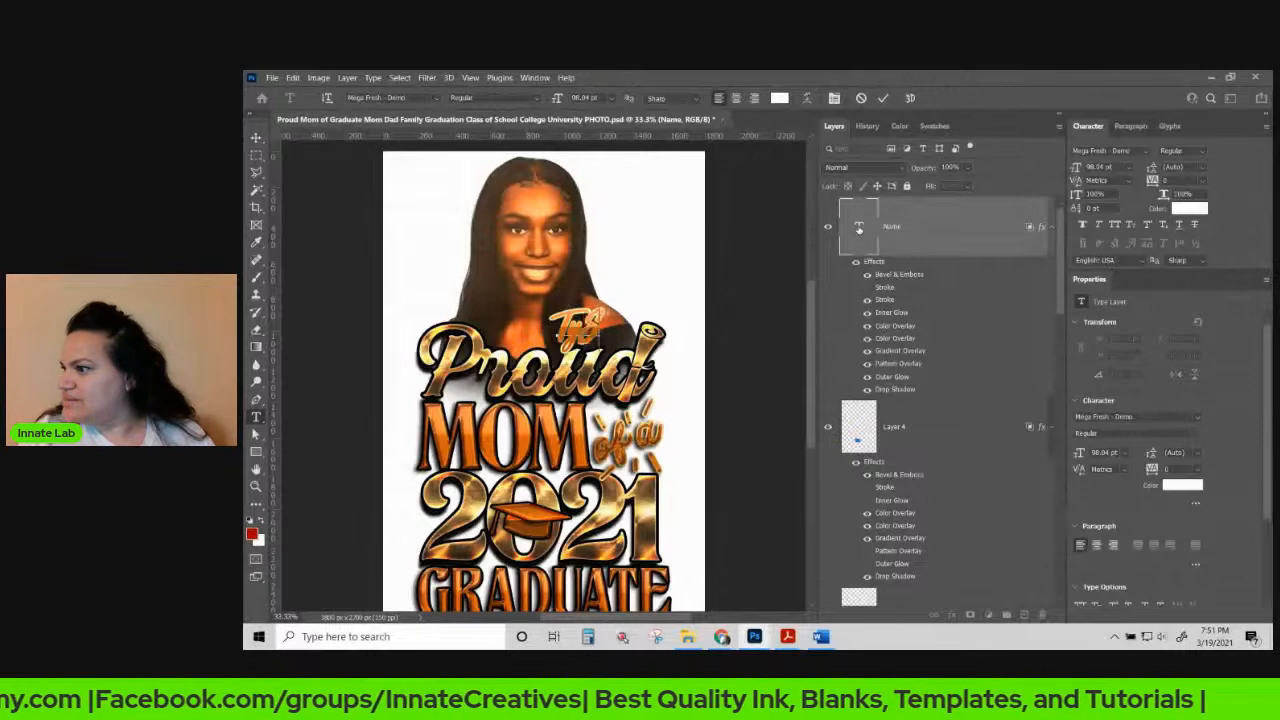
text(hianne)
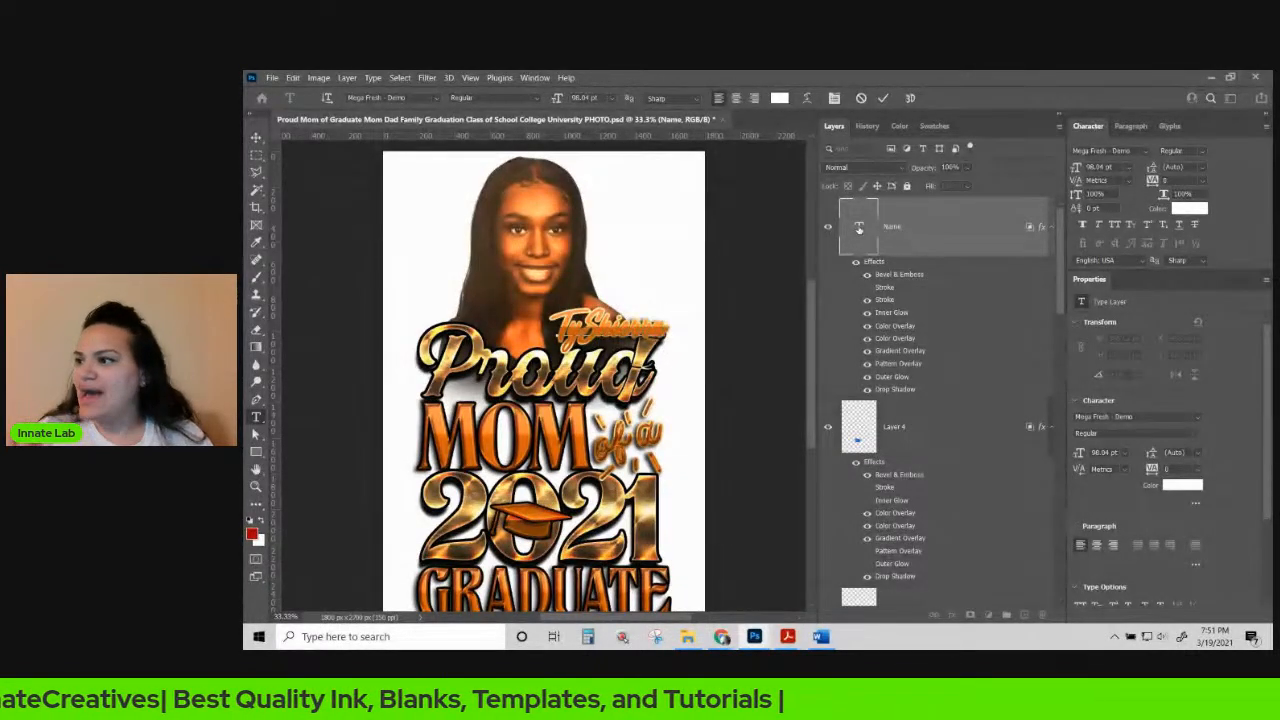
click(949, 235)
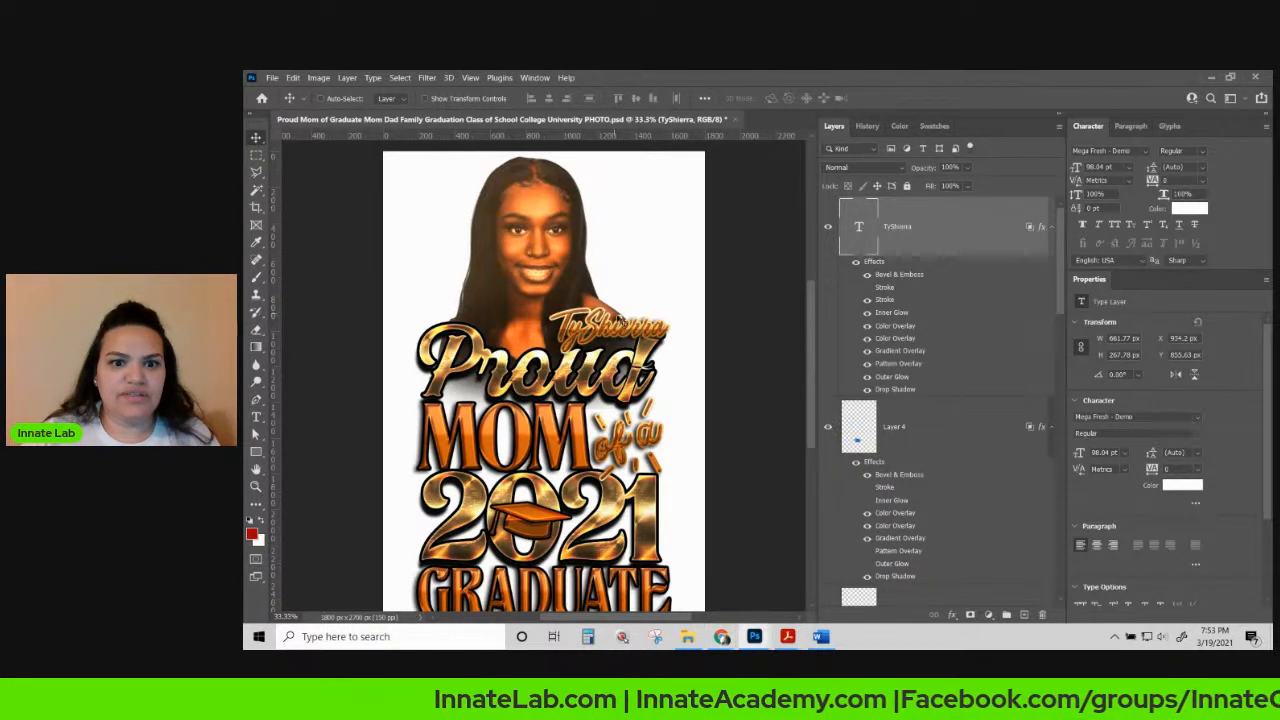
Raise the graduate's name and rotate it counter-clockwise over the top right of Proud.
right_click(616, 332)
click(633, 338)
drag(633, 338, 637, 314)
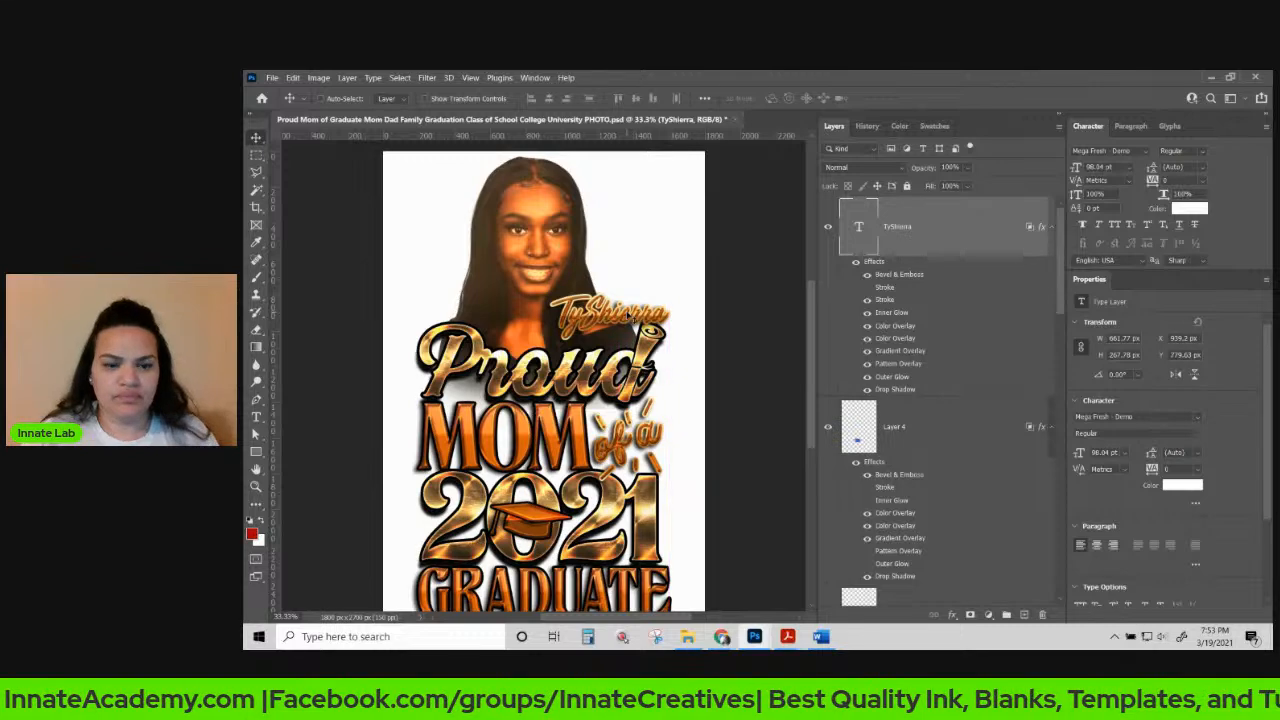
key(ctrl+t)
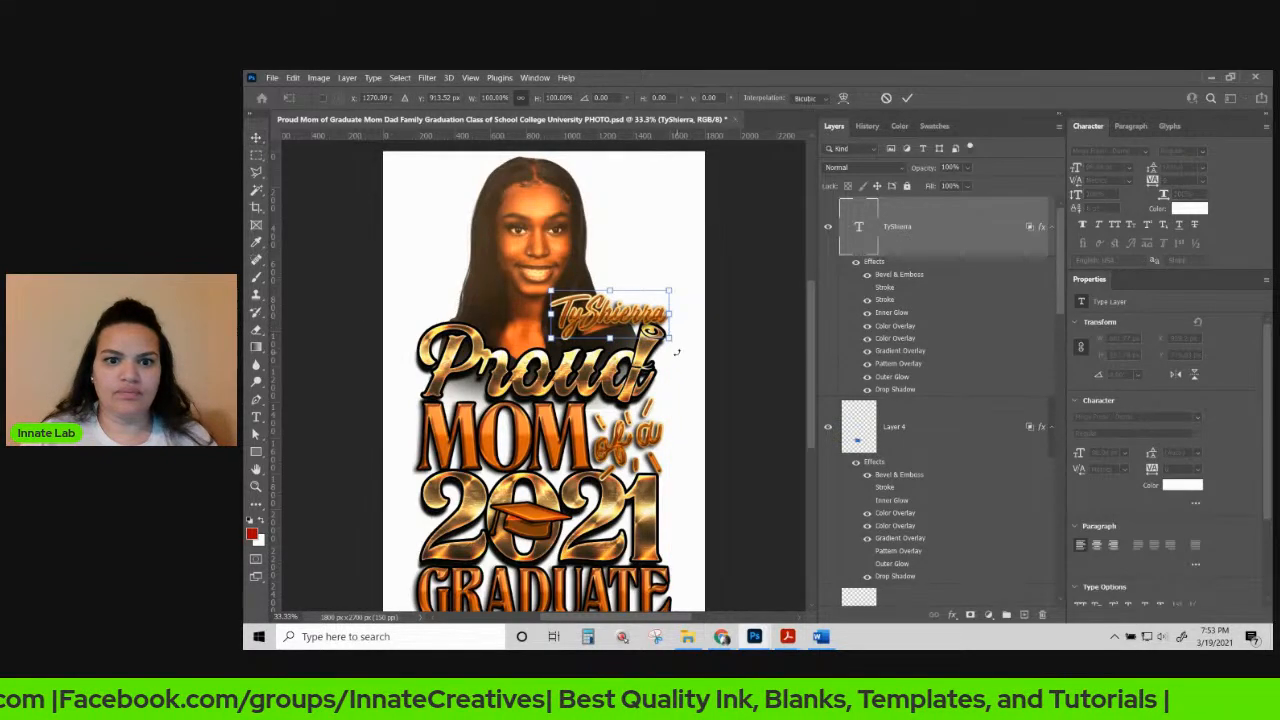
drag(677, 352, 698, 312)
mouse_move(619, 316)
mouse_down()
mouse_move(691, 325)
mouse_move(632, 305)
mouse_up()
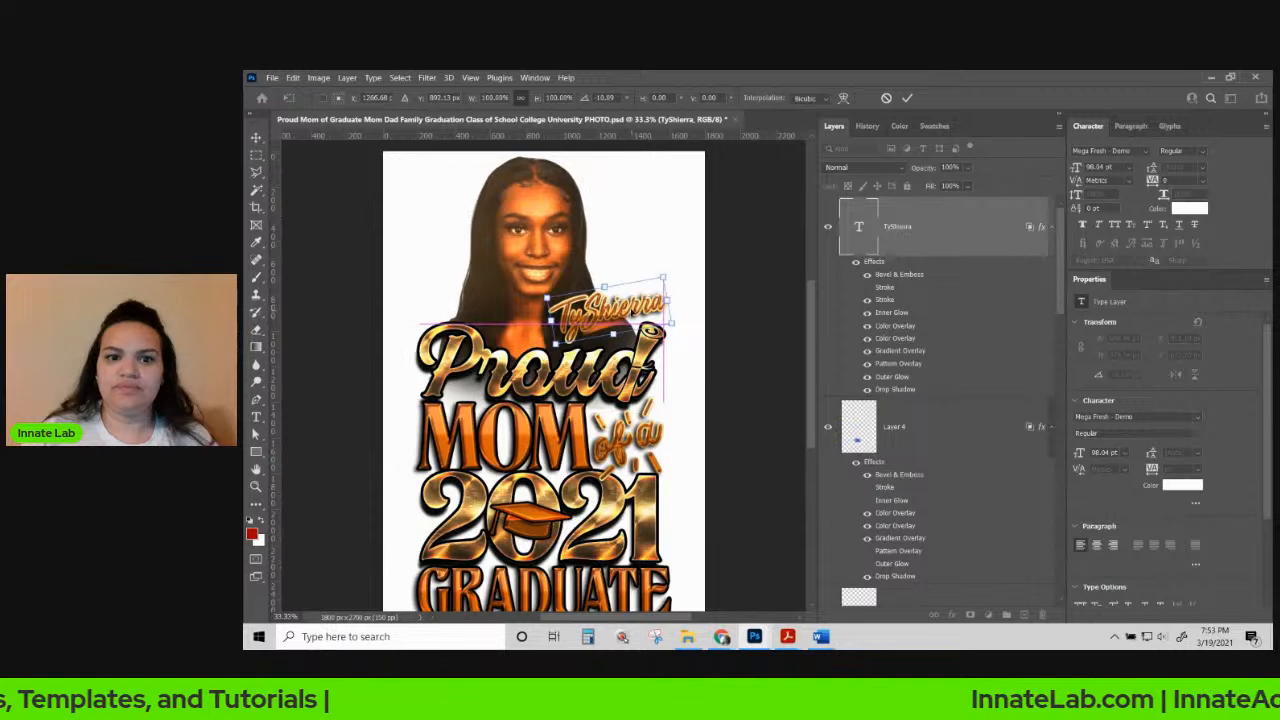
key(Return)
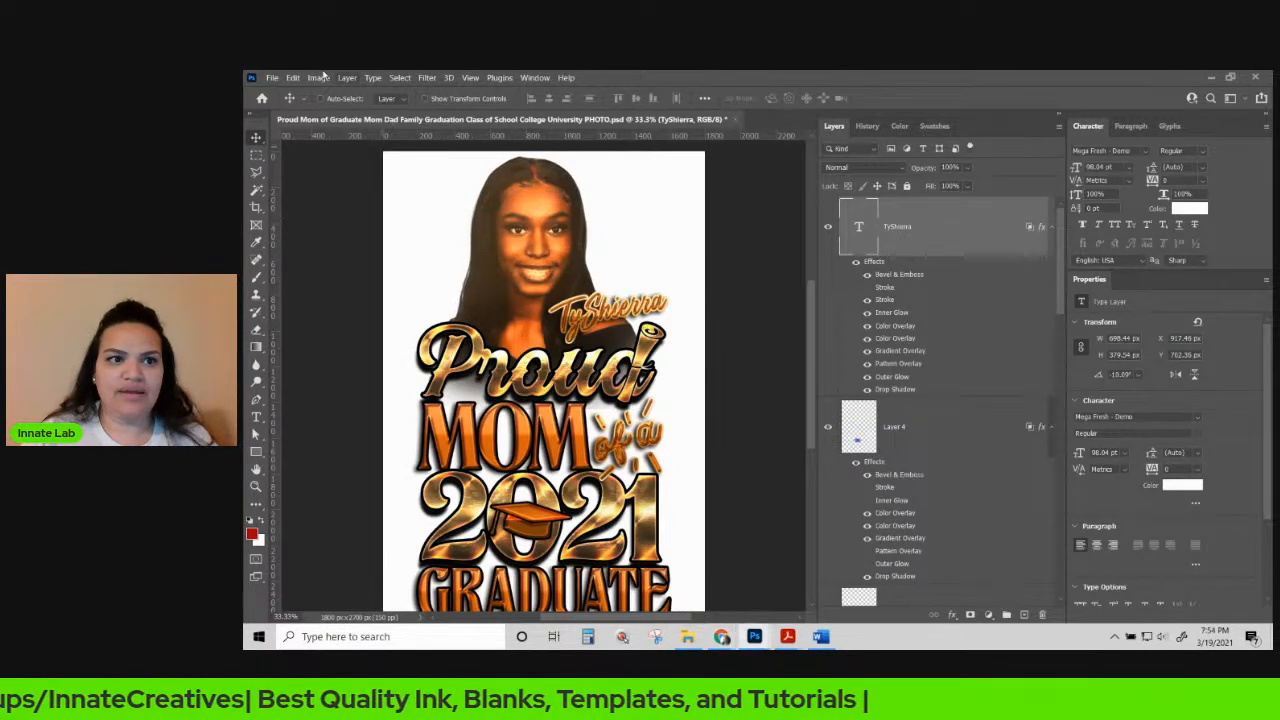
Save As into Client files, named 'Proud Mom of Graduate Mom' with the order-number prefix.
click(272, 78)
click(290, 232)
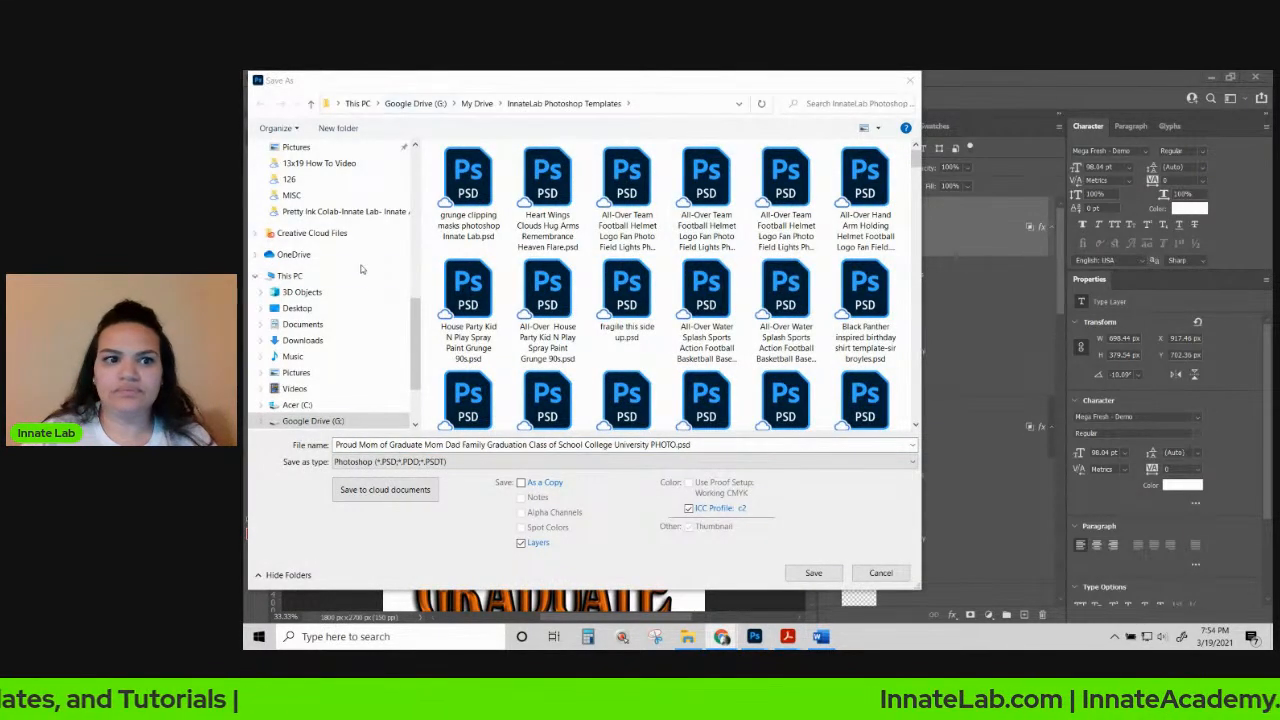
scroll(330, 330, up, 10)
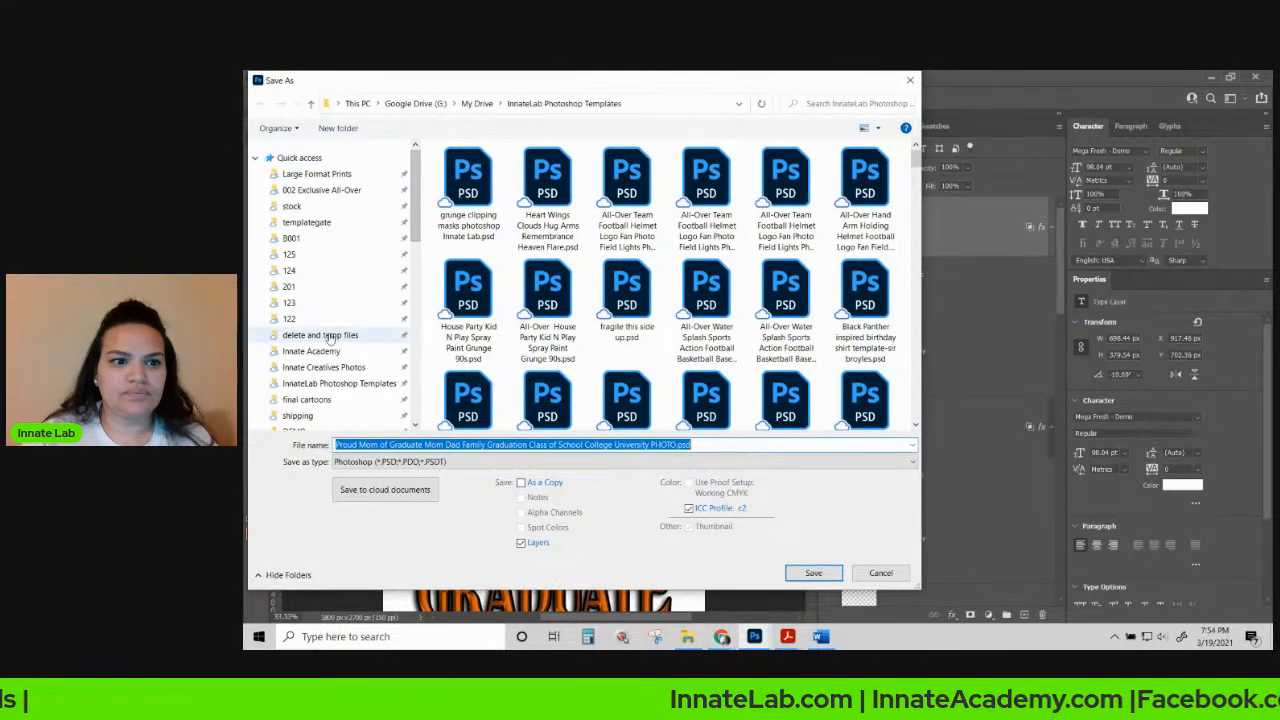
scroll(311, 210, down, 1)
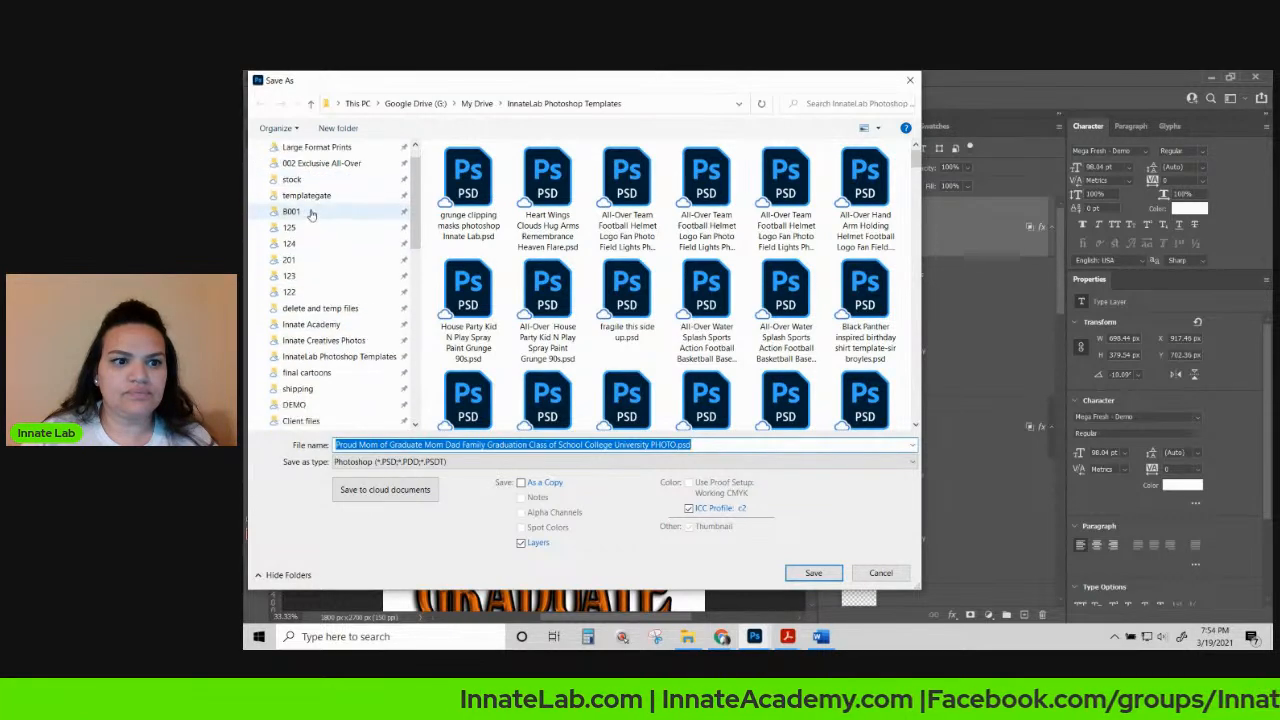
scroll(311, 220, down, 2)
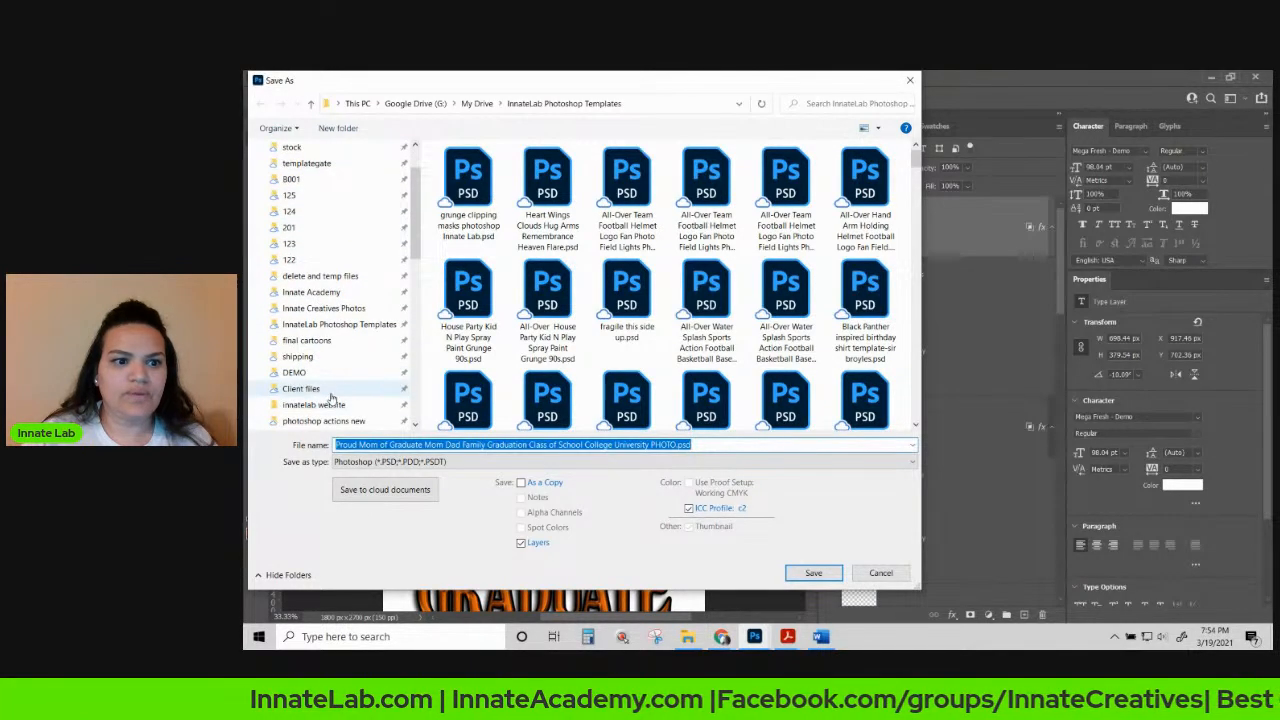
click(331, 394)
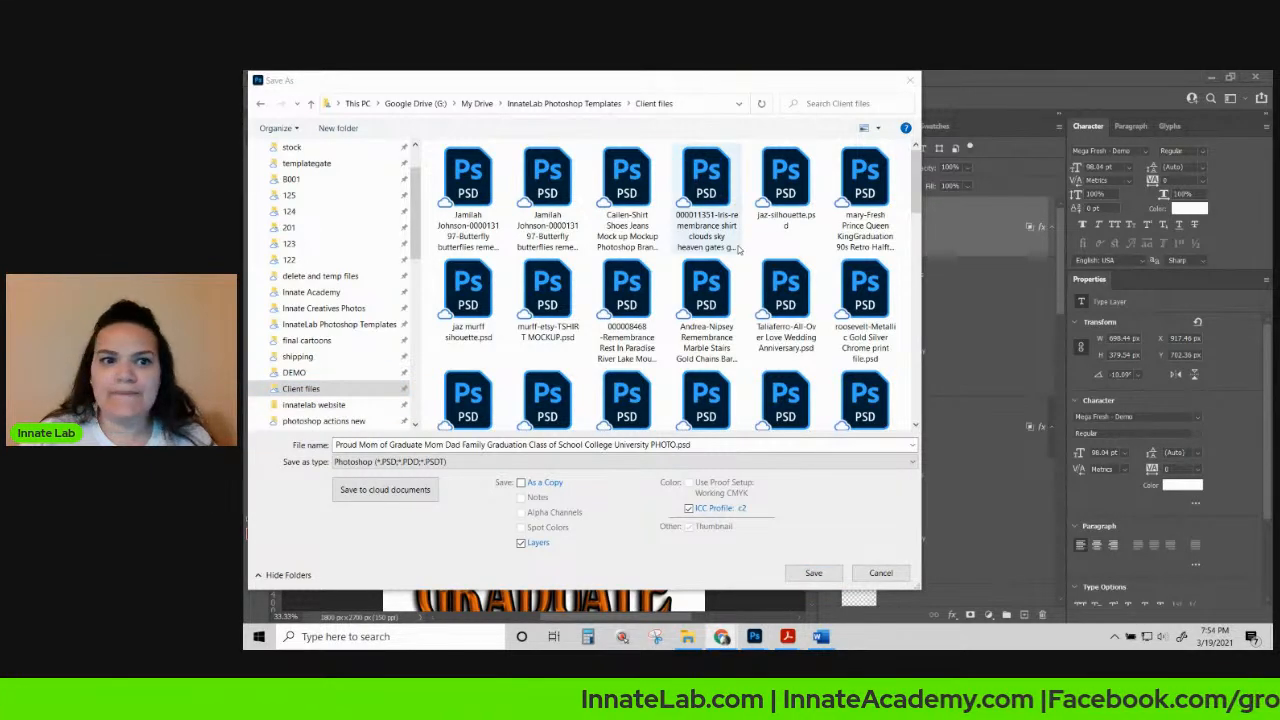
click(338, 445)
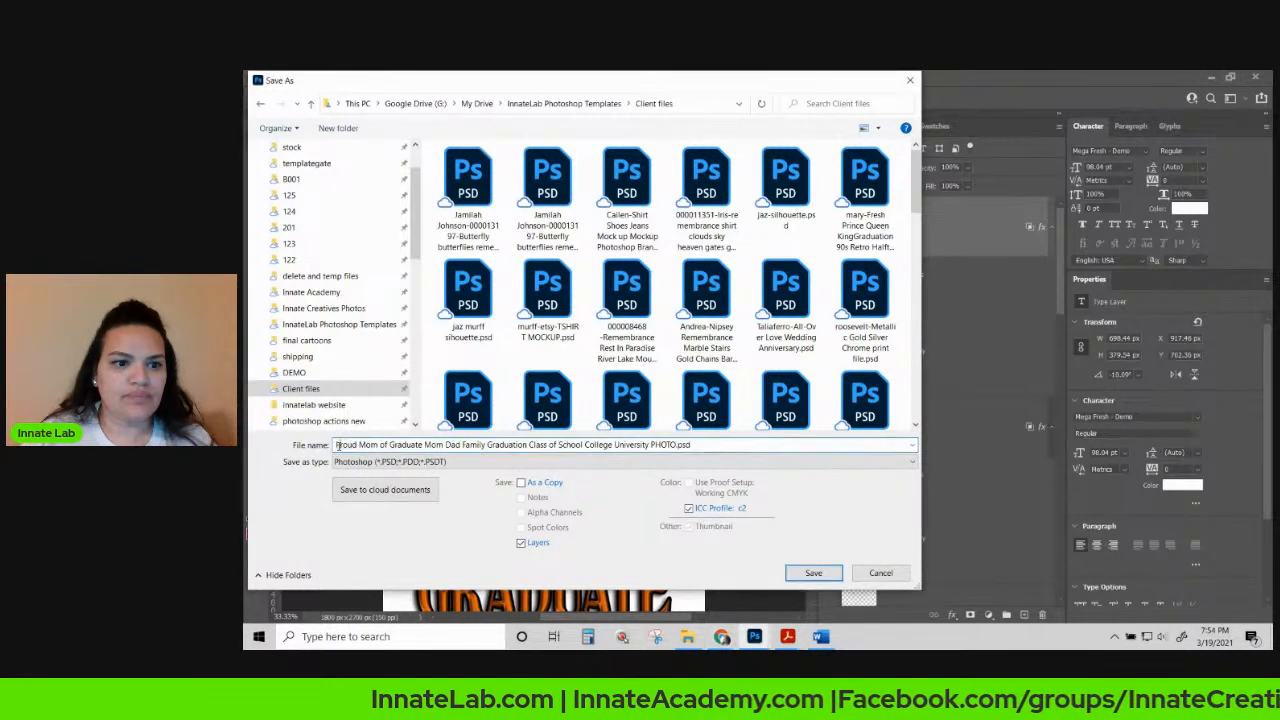
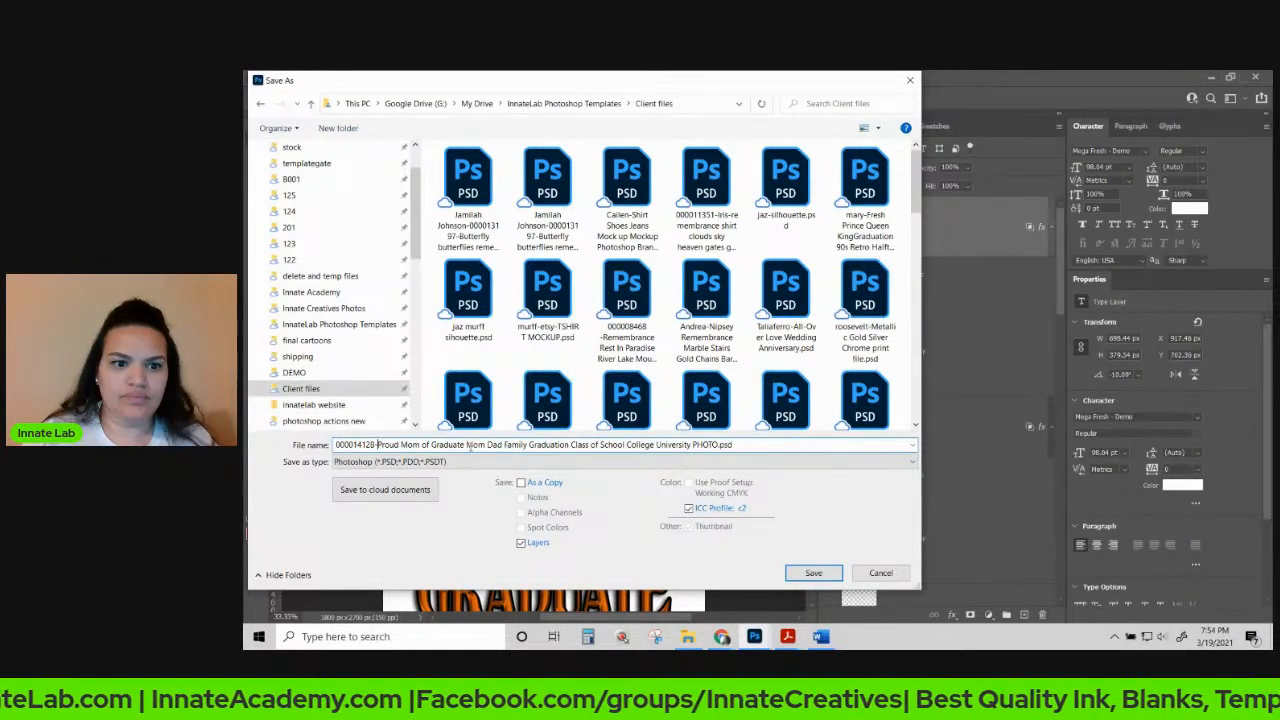
drag(484, 443, 735, 445)
key(BackSpace)
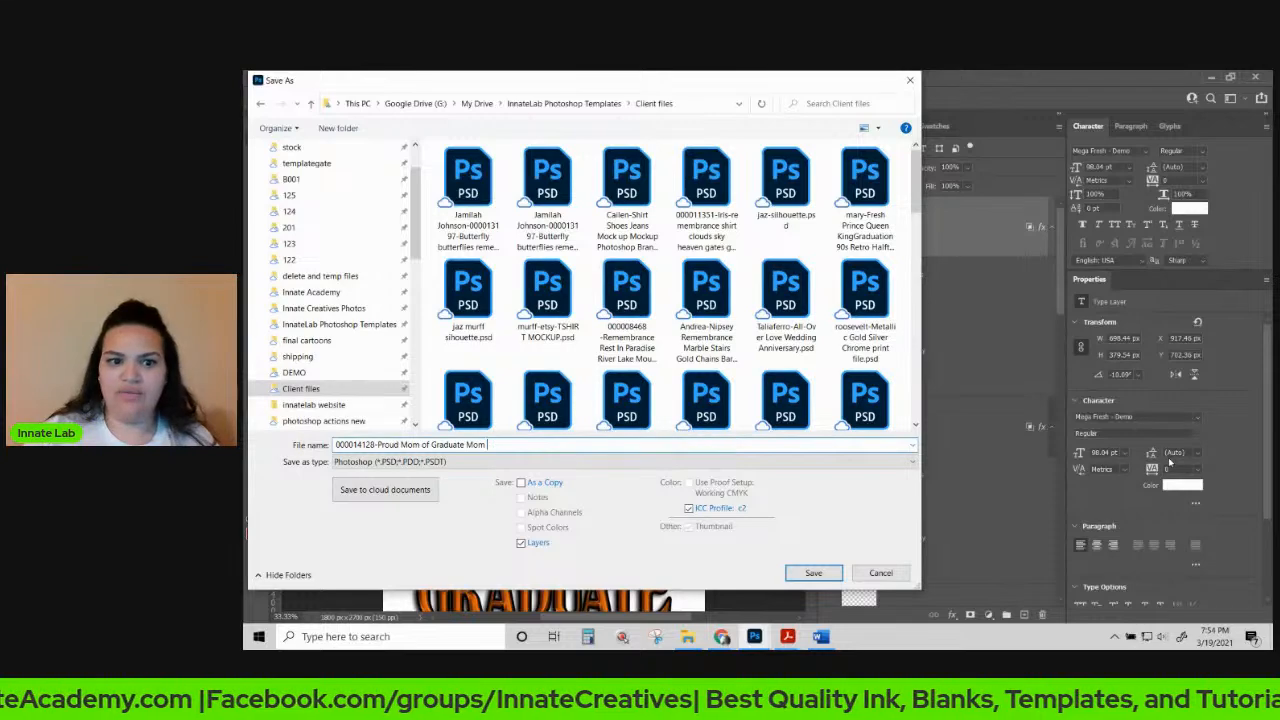
click(814, 573)
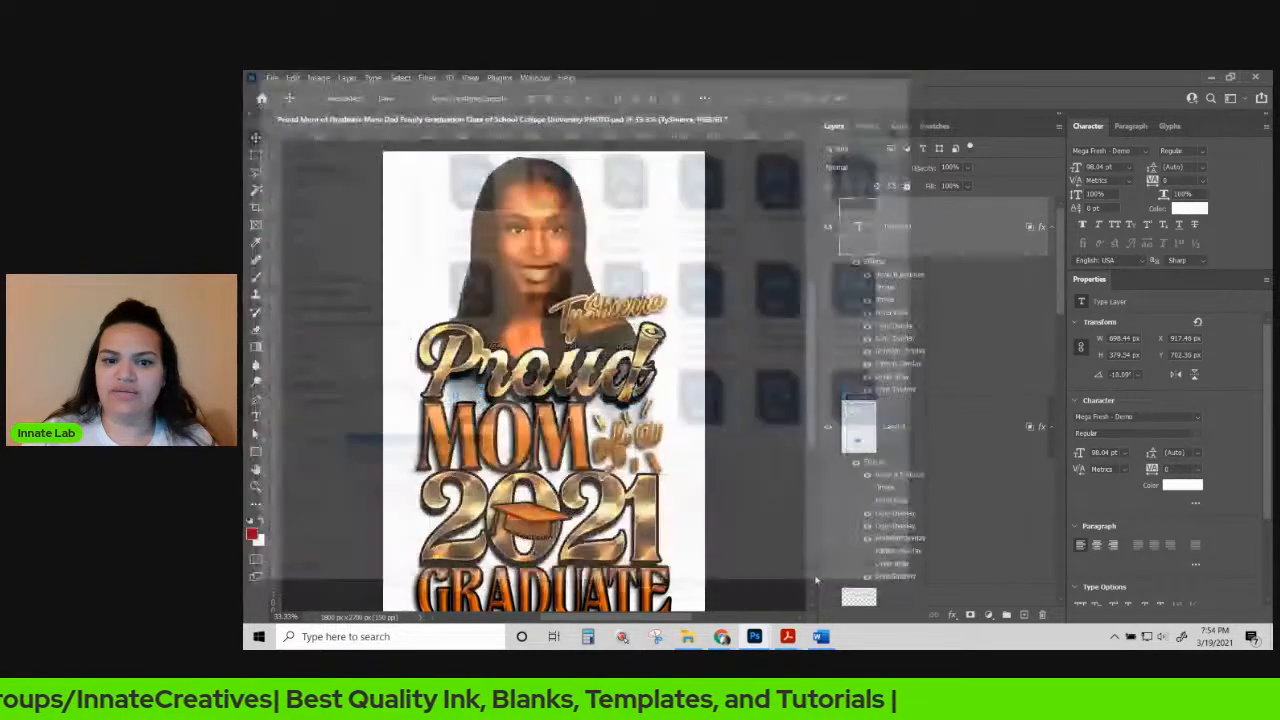
Confirm the PSD format options, then target the portrait photo layer's mask with the Brush.
click(947, 420)
scroll(490, 250, down, 1)
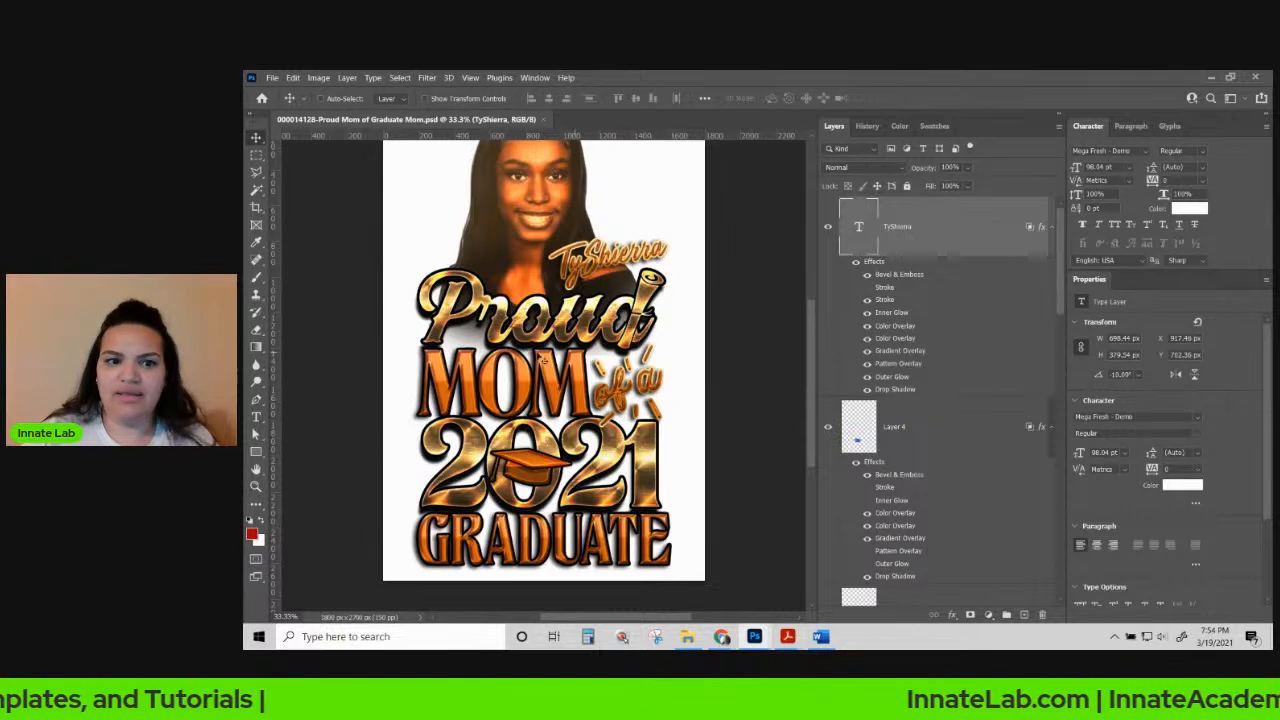
scroll(925, 466, down, 3)
scroll(927, 471, down, 5)
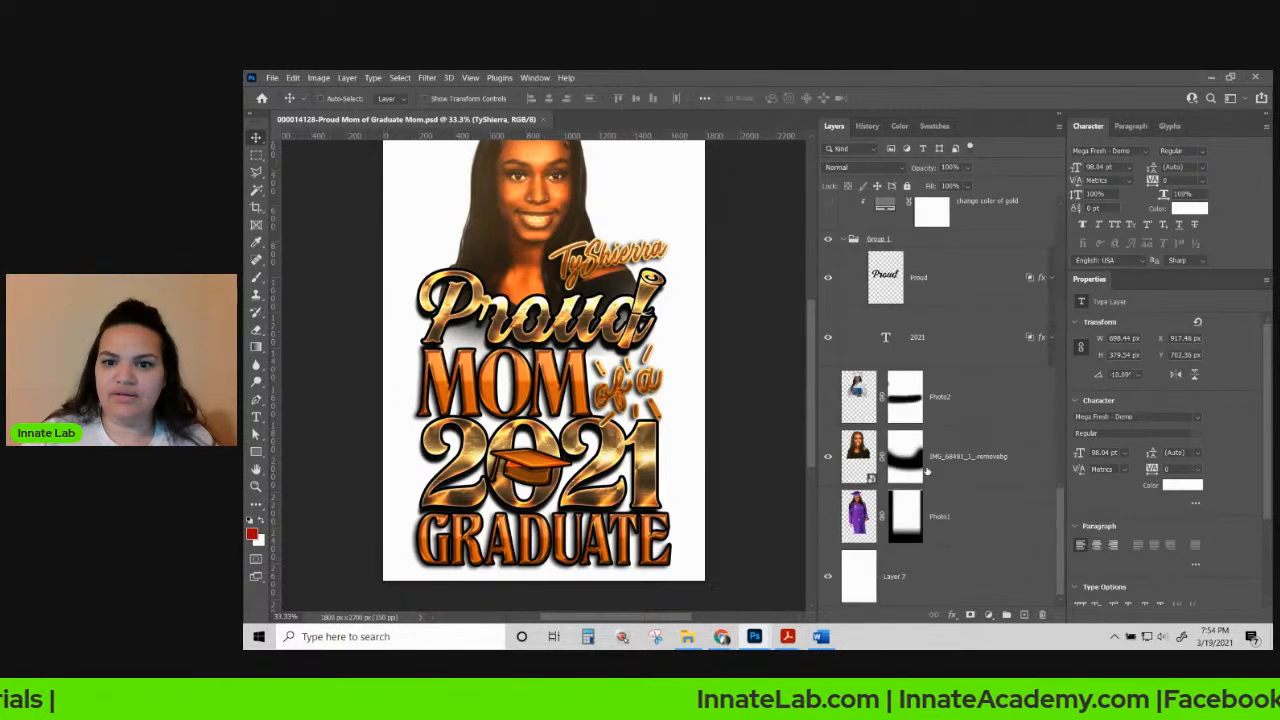
click(951, 455)
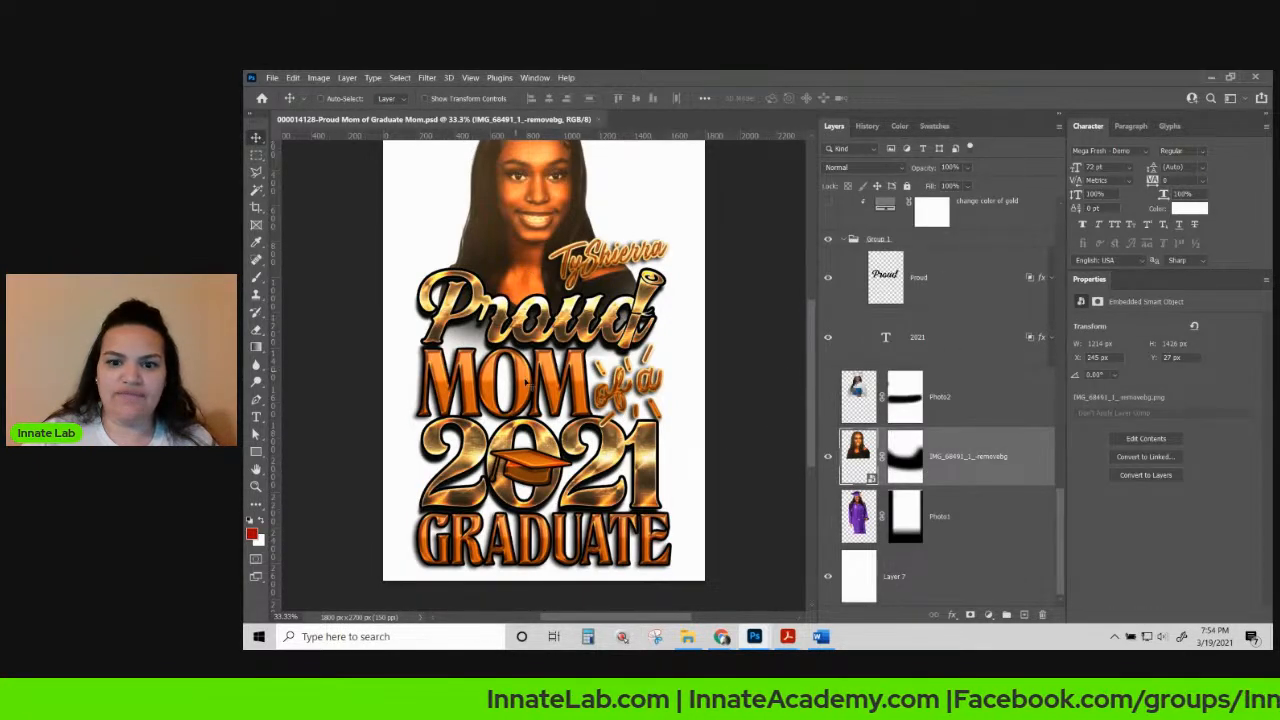
click(259, 418)
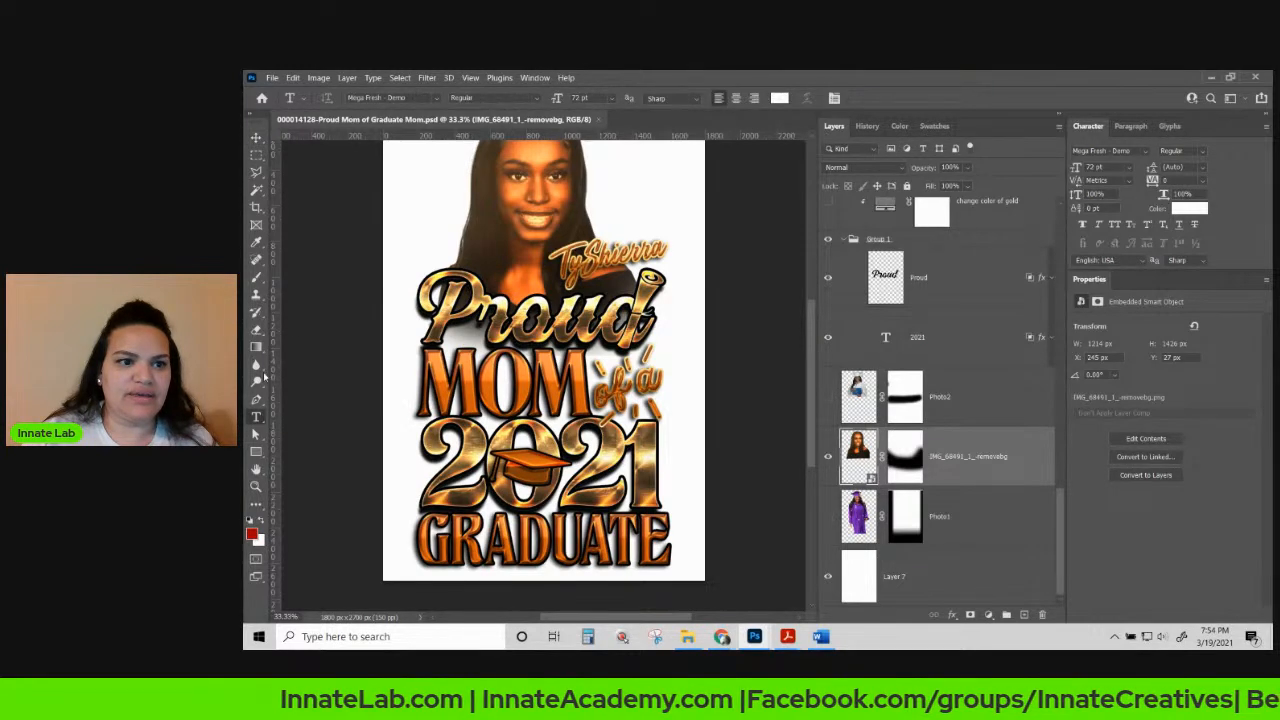
click(257, 278)
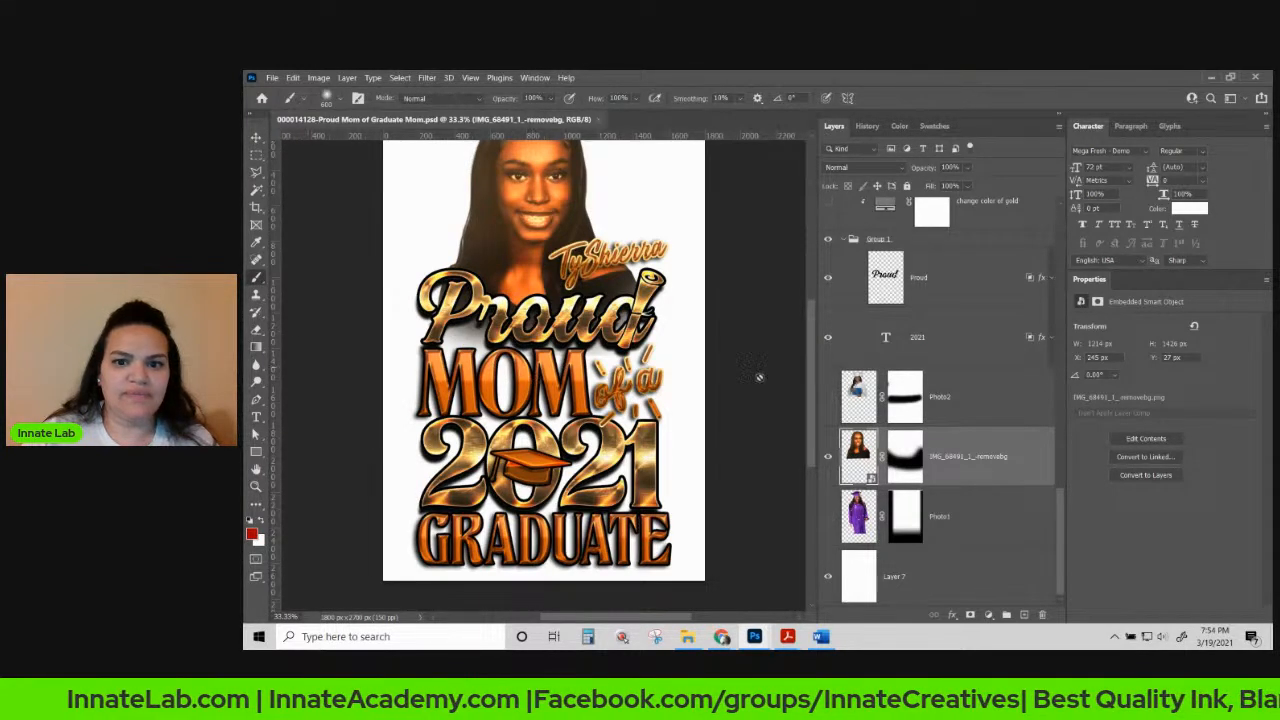
click(902, 462)
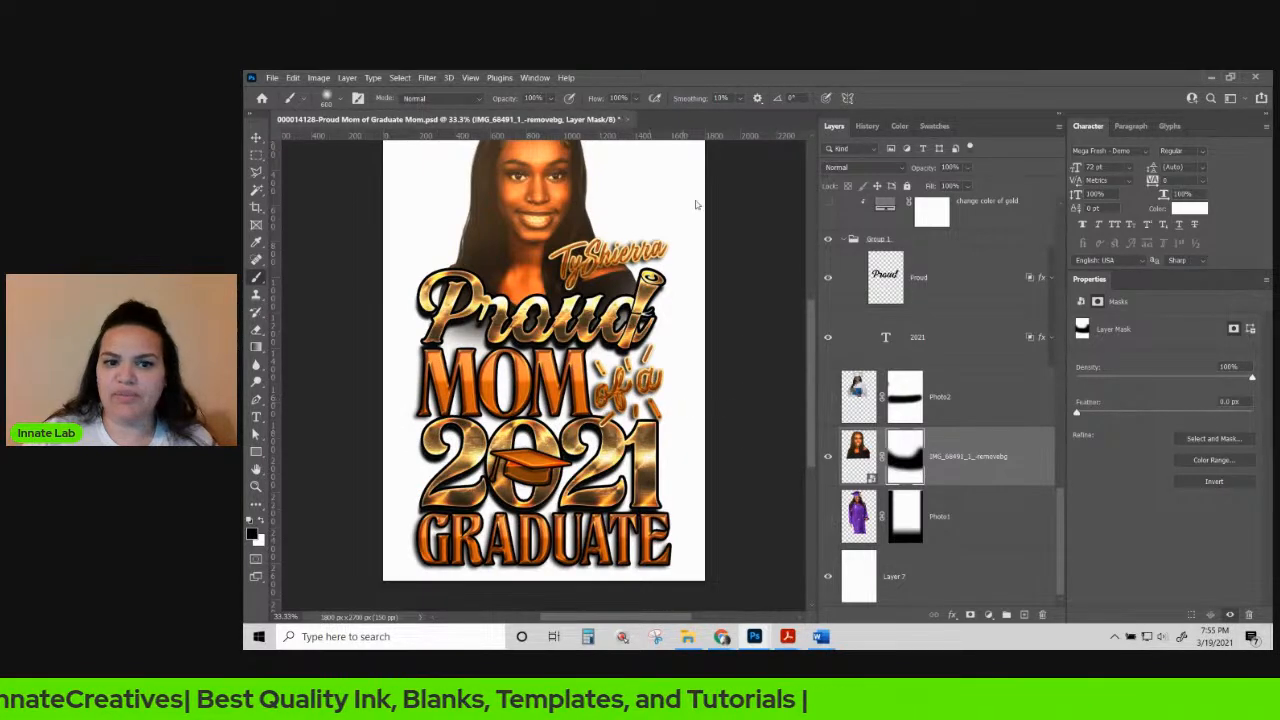
click(256, 137)
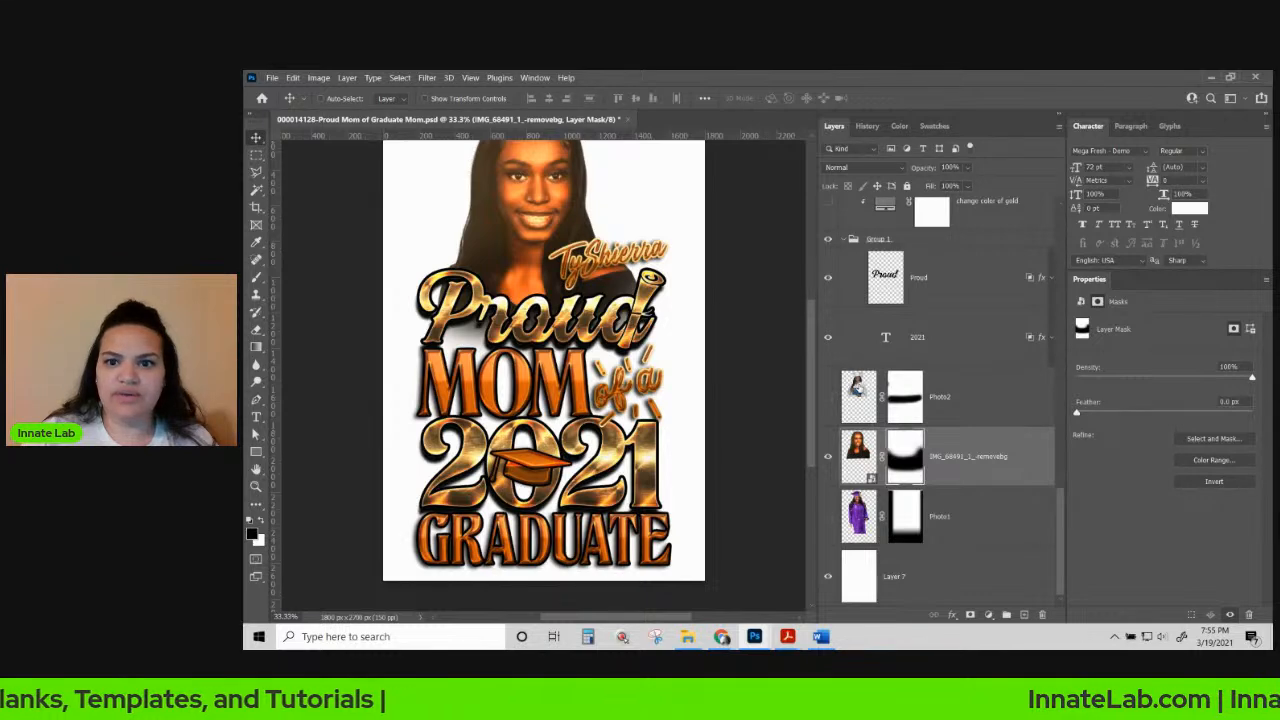
Select the mom text layer and collapse its effects list.
right_click(470, 370)
click(497, 381)
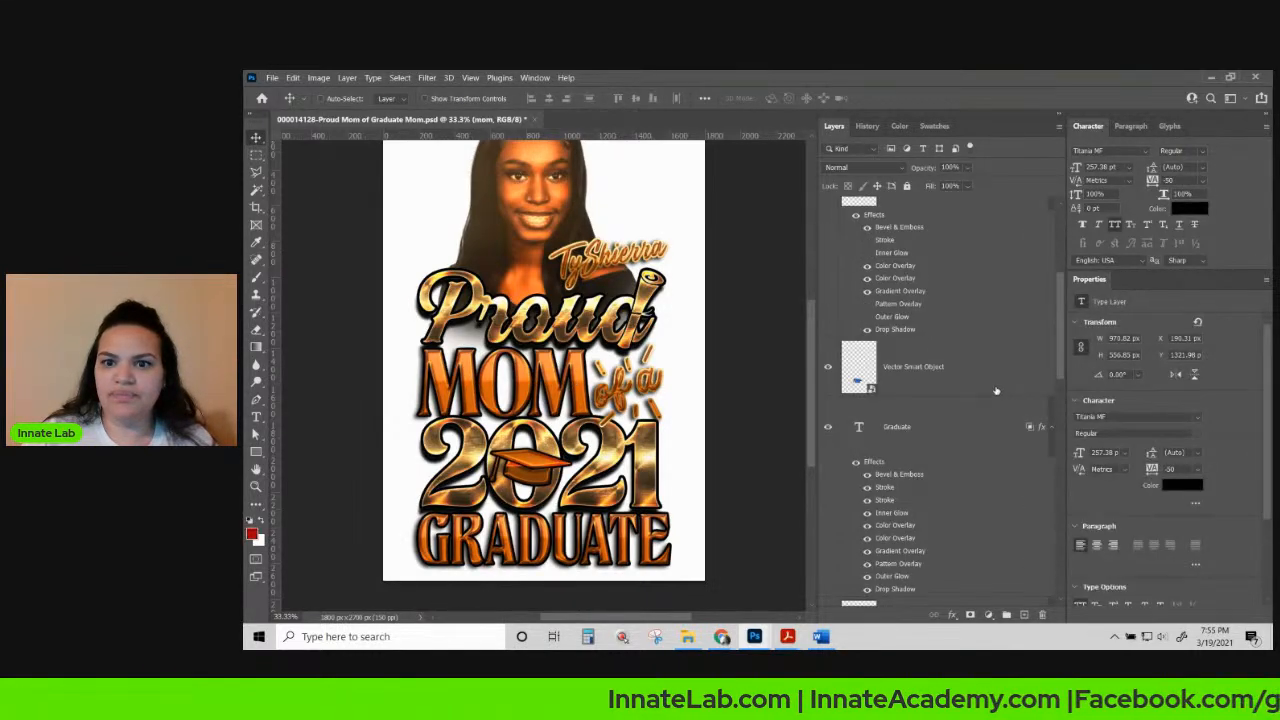
scroll(996, 390, down, 3)
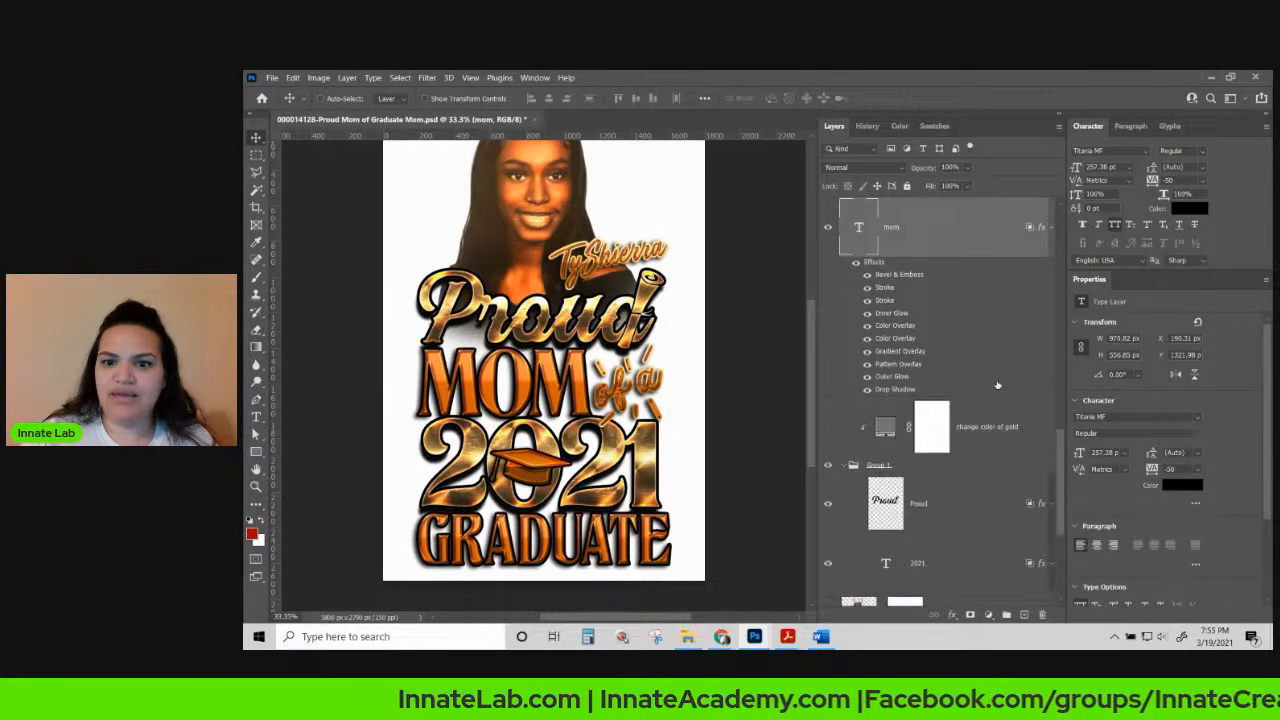
click(1044, 228)
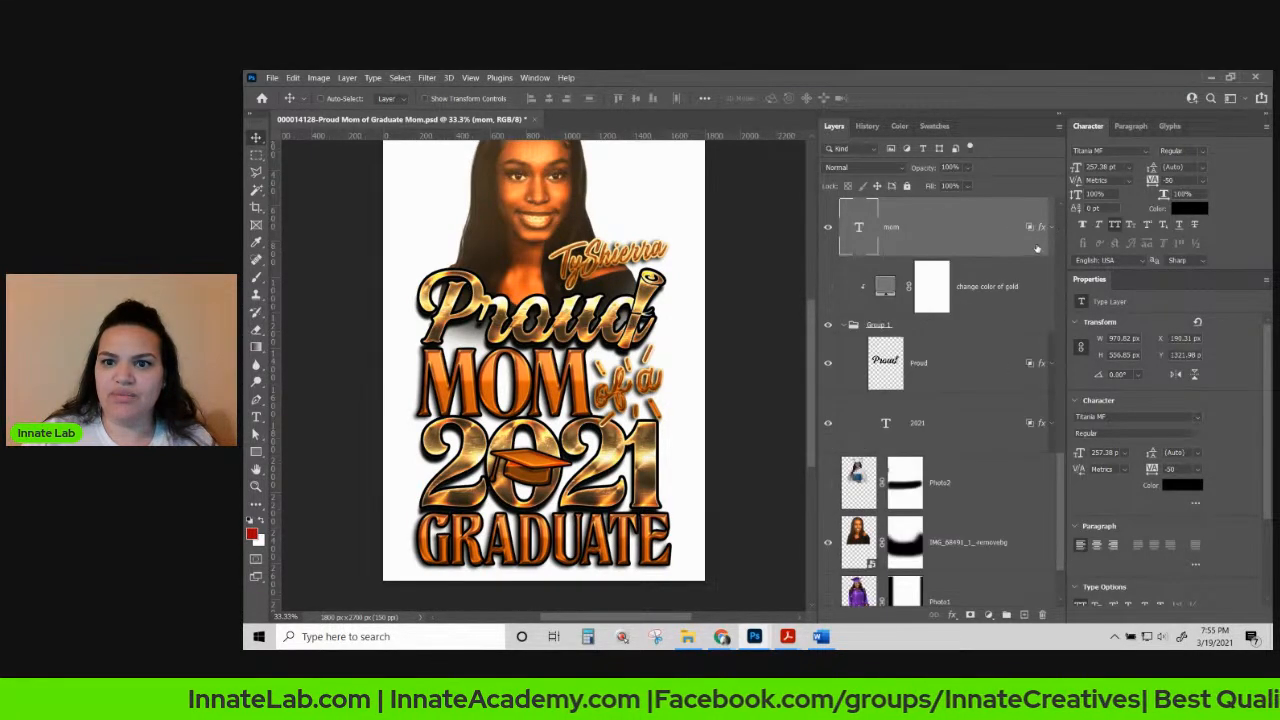
Duplicate the mom layer, hide the original, and change the copy's text to DAD.
right_click(947, 236)
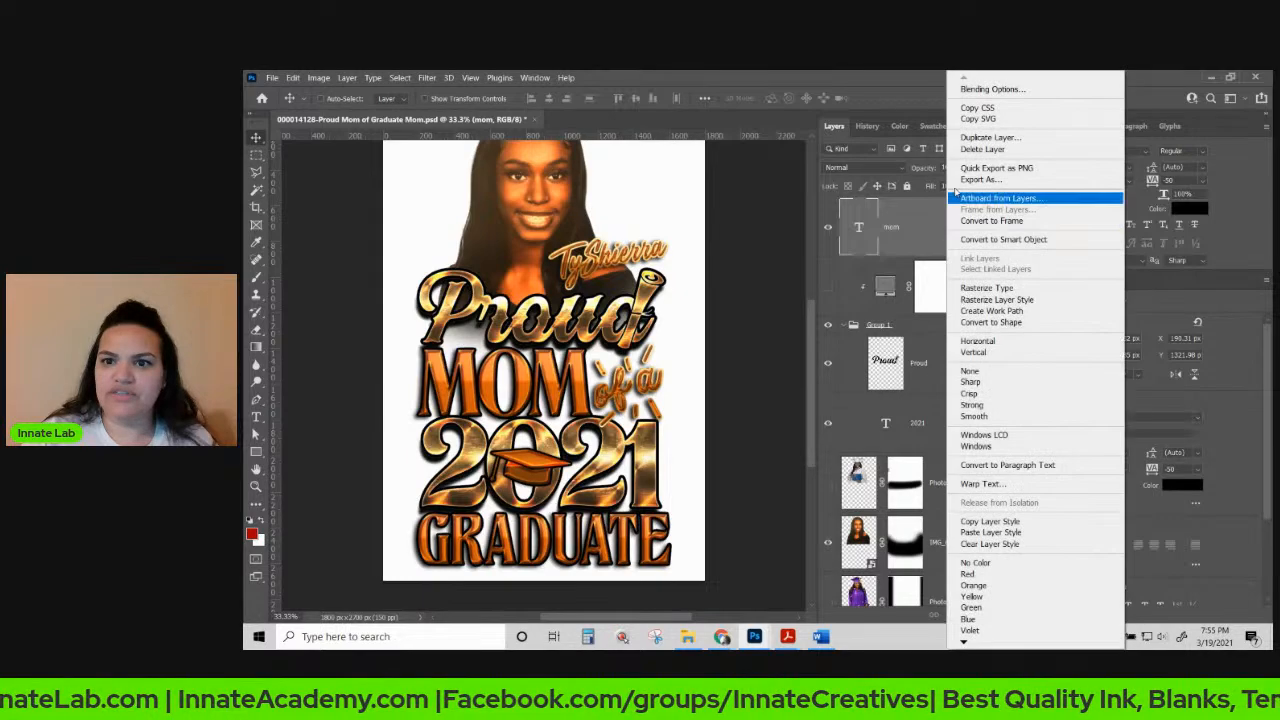
click(976, 138)
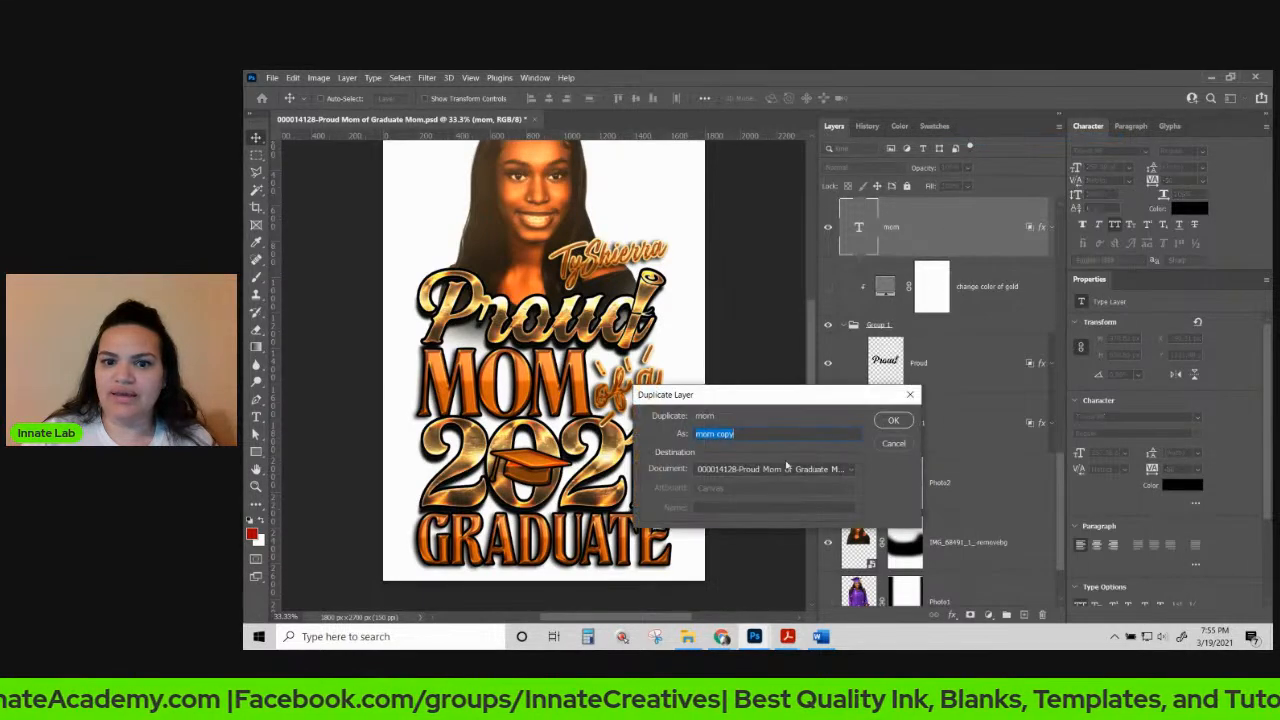
click(893, 421)
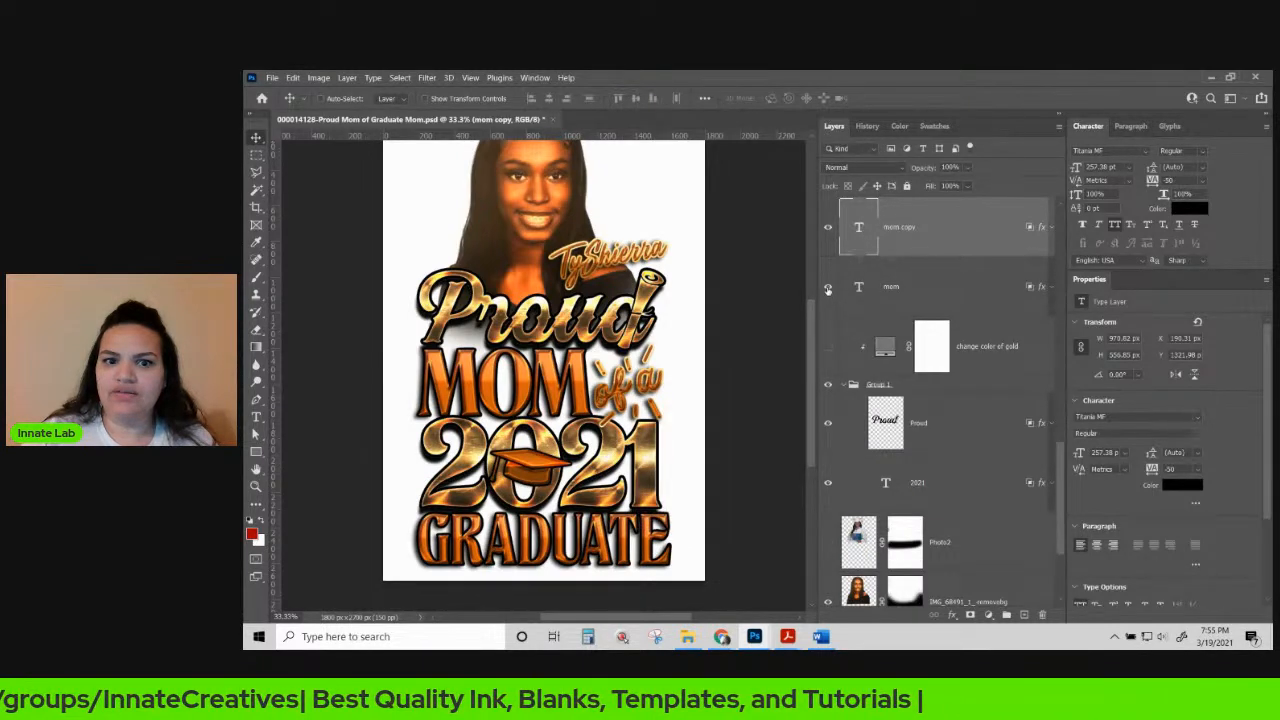
click(828, 287)
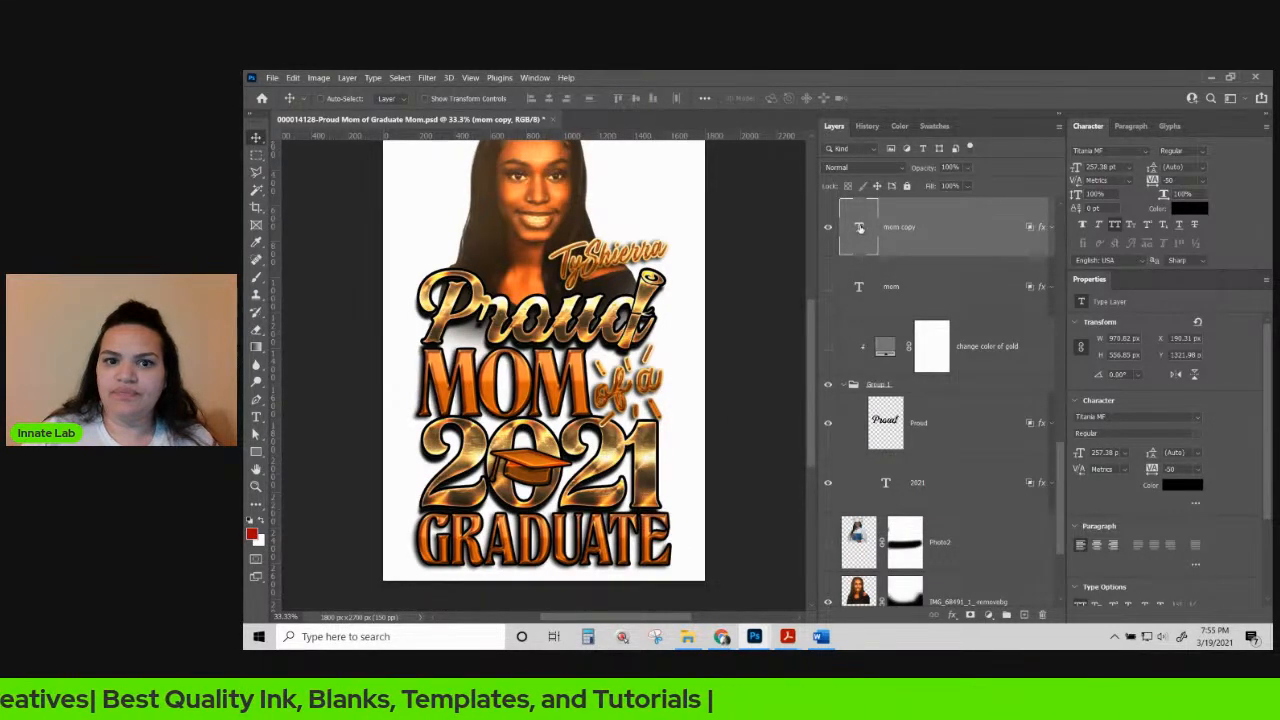
double_click(858, 229)
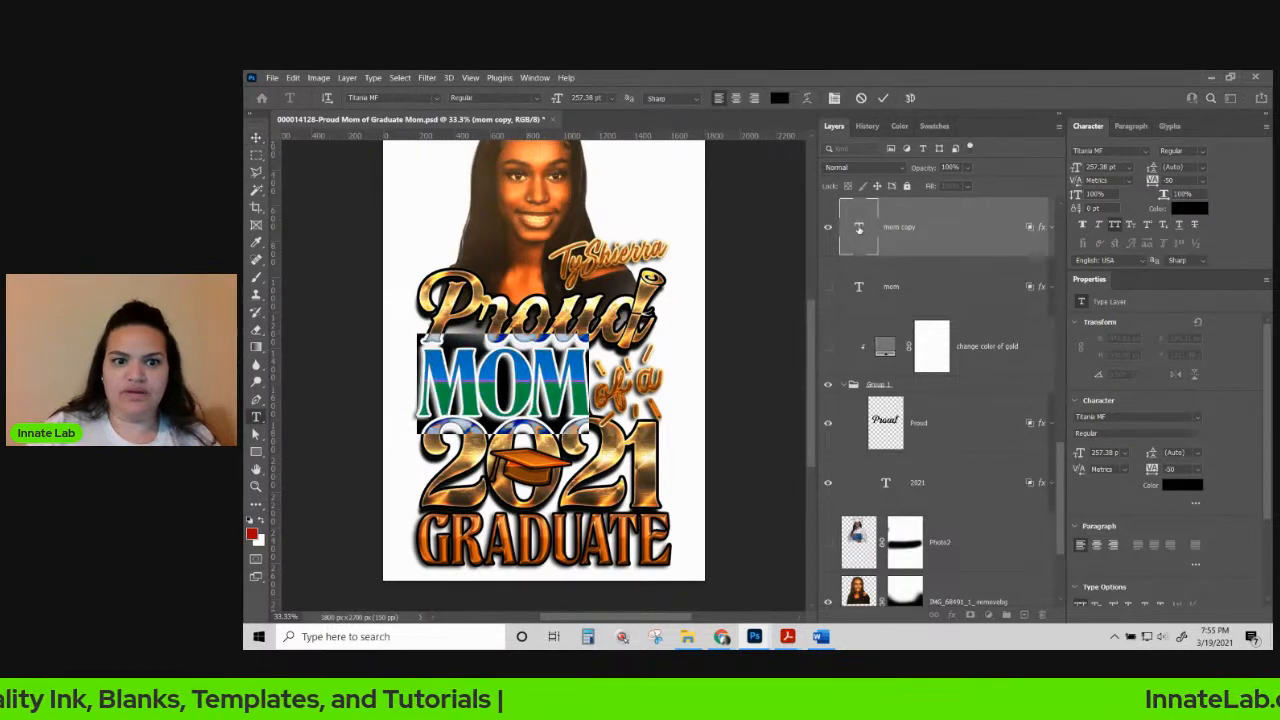
text(DAD)
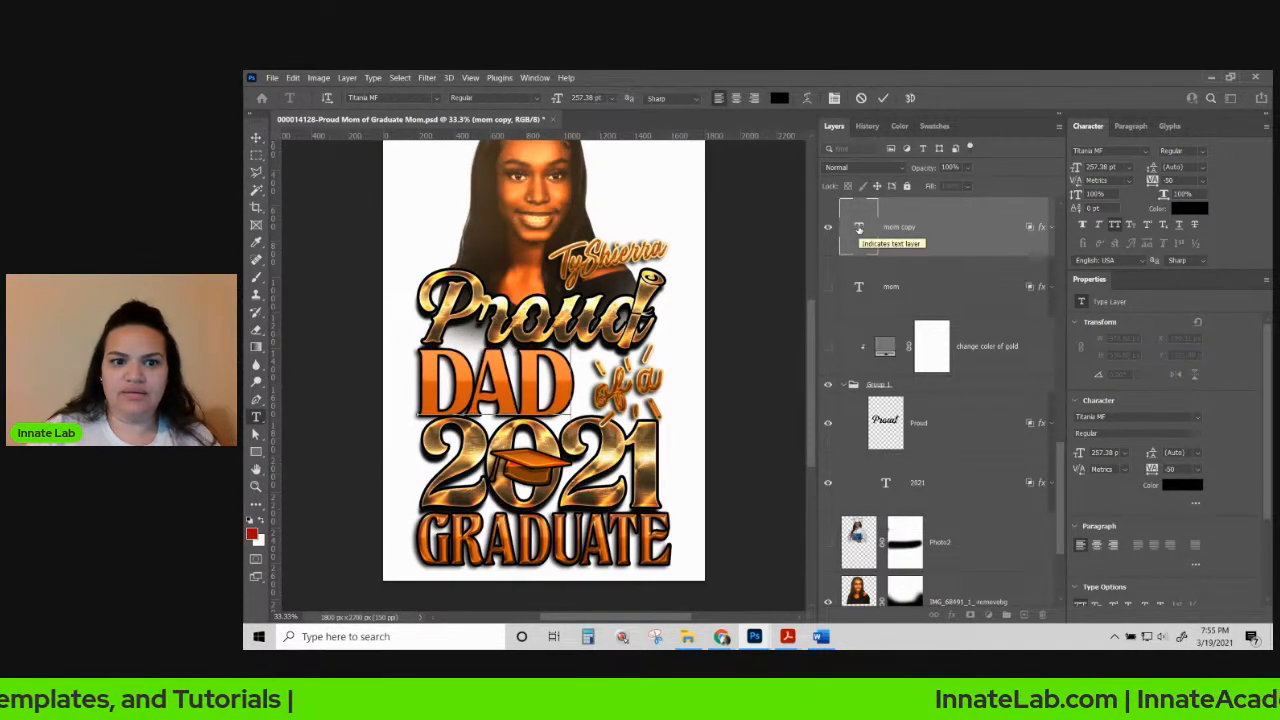
click(907, 283)
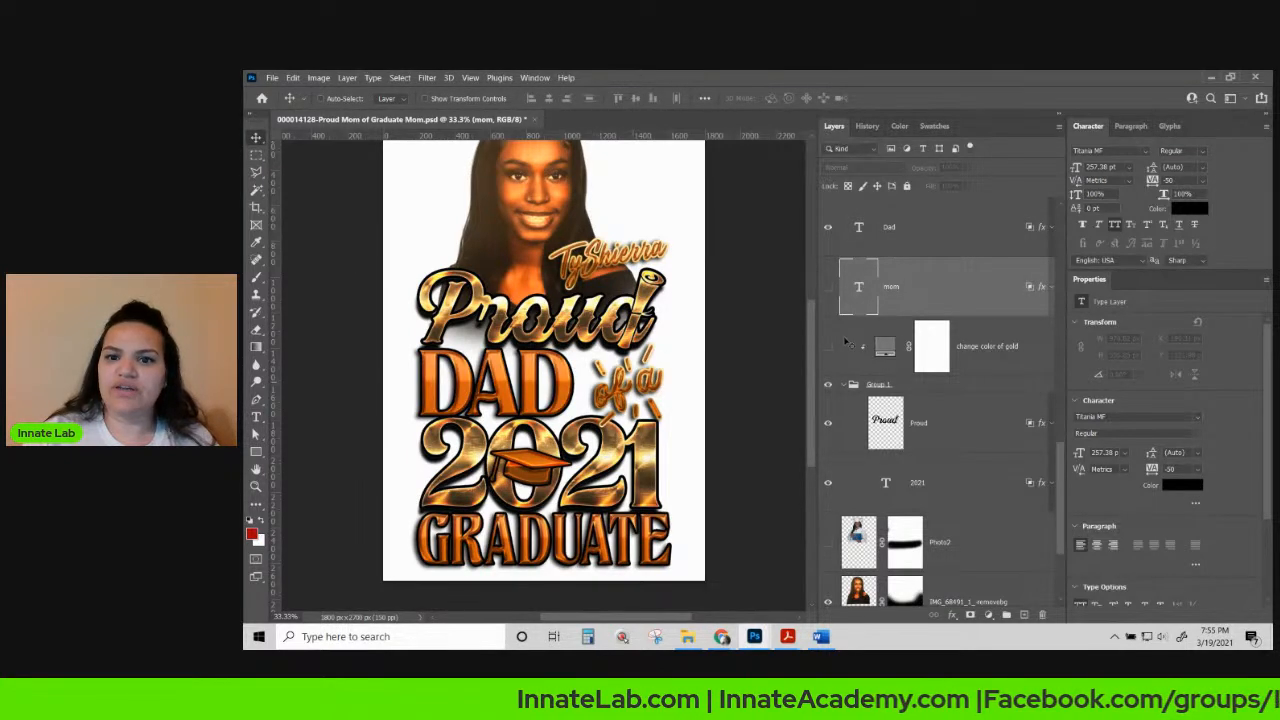
click(922, 227)
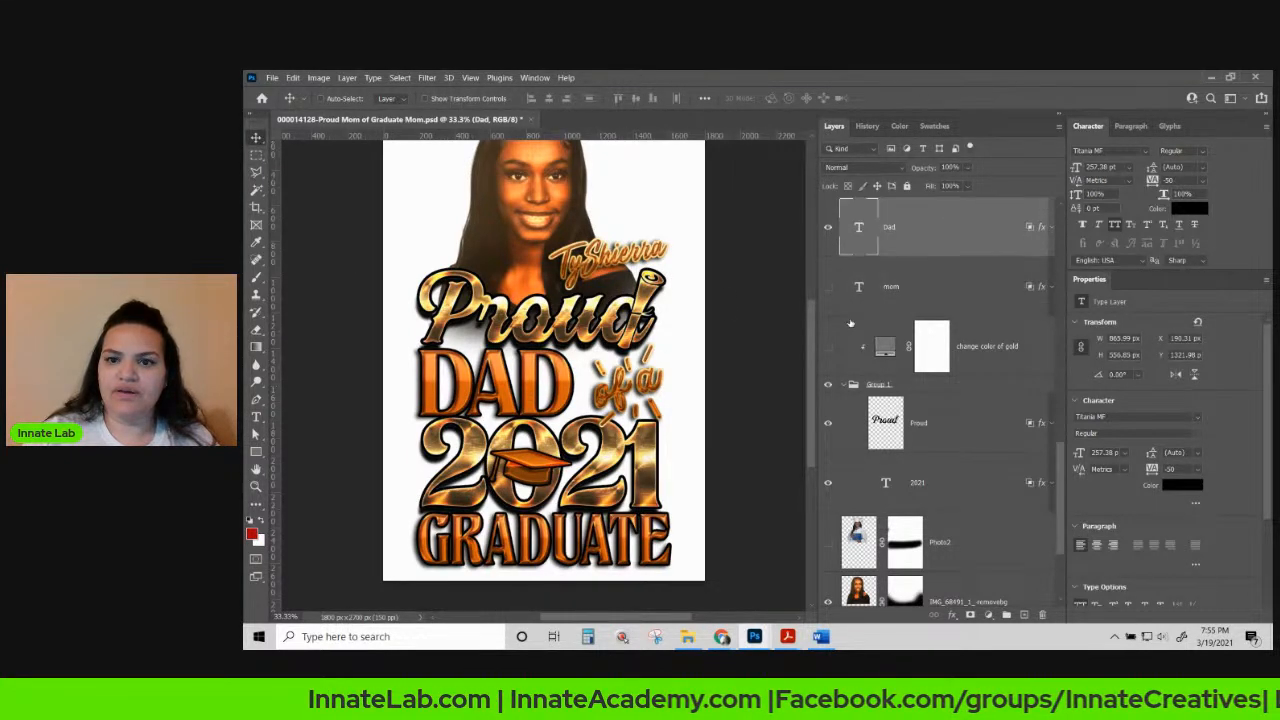
Duplicate the Dad layer, hide the original, and retype the copy as AUNTIE.
scroll(944, 245, up, 3)
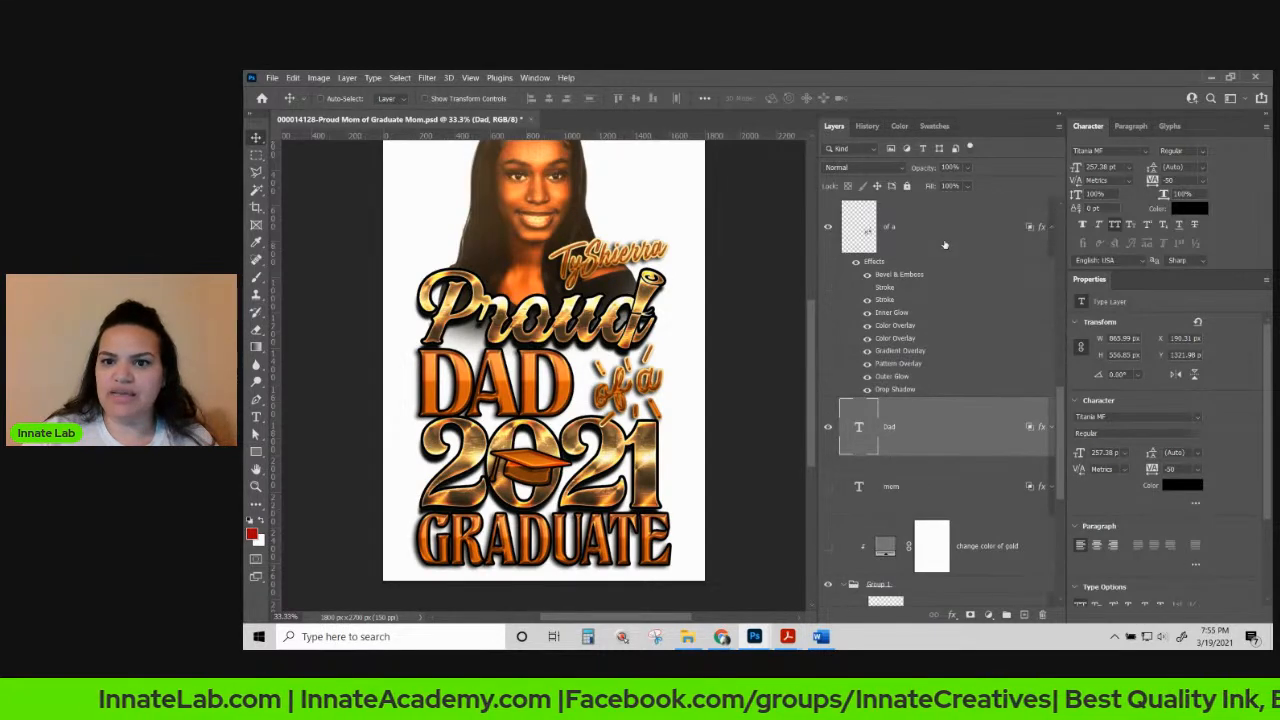
right_click(956, 427)
click(1000, 138)
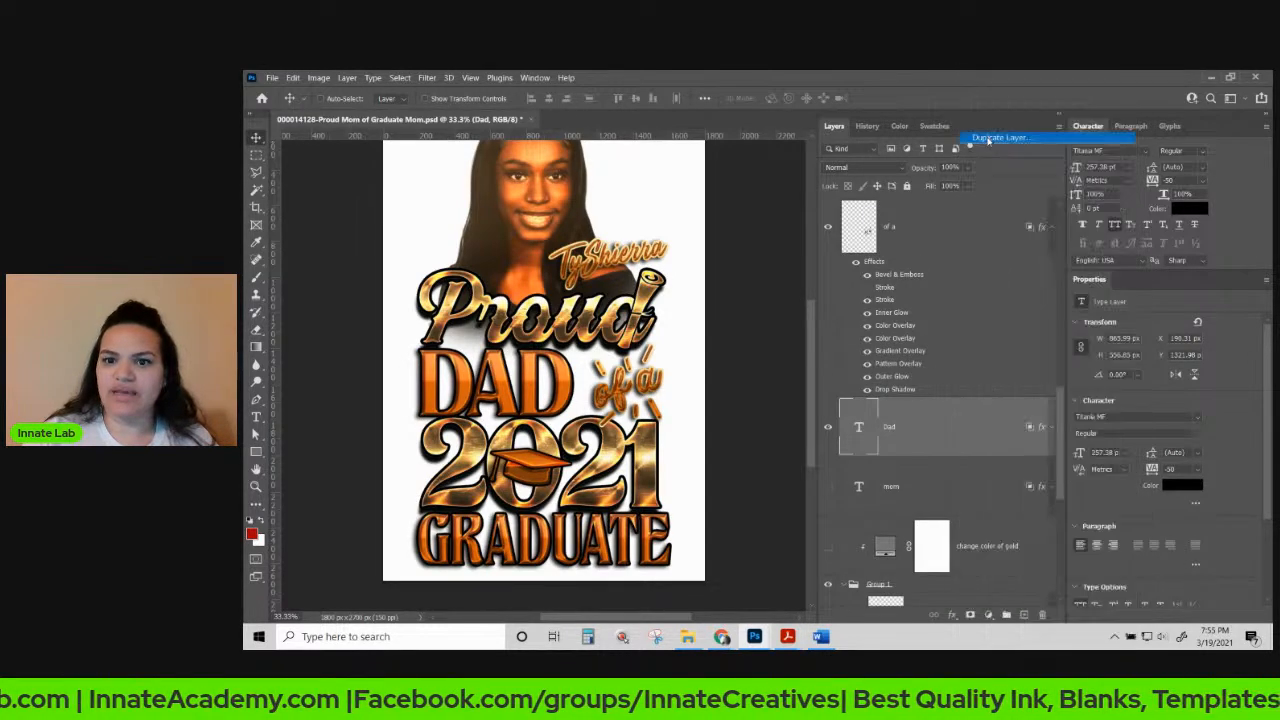
click(890, 421)
click(828, 485)
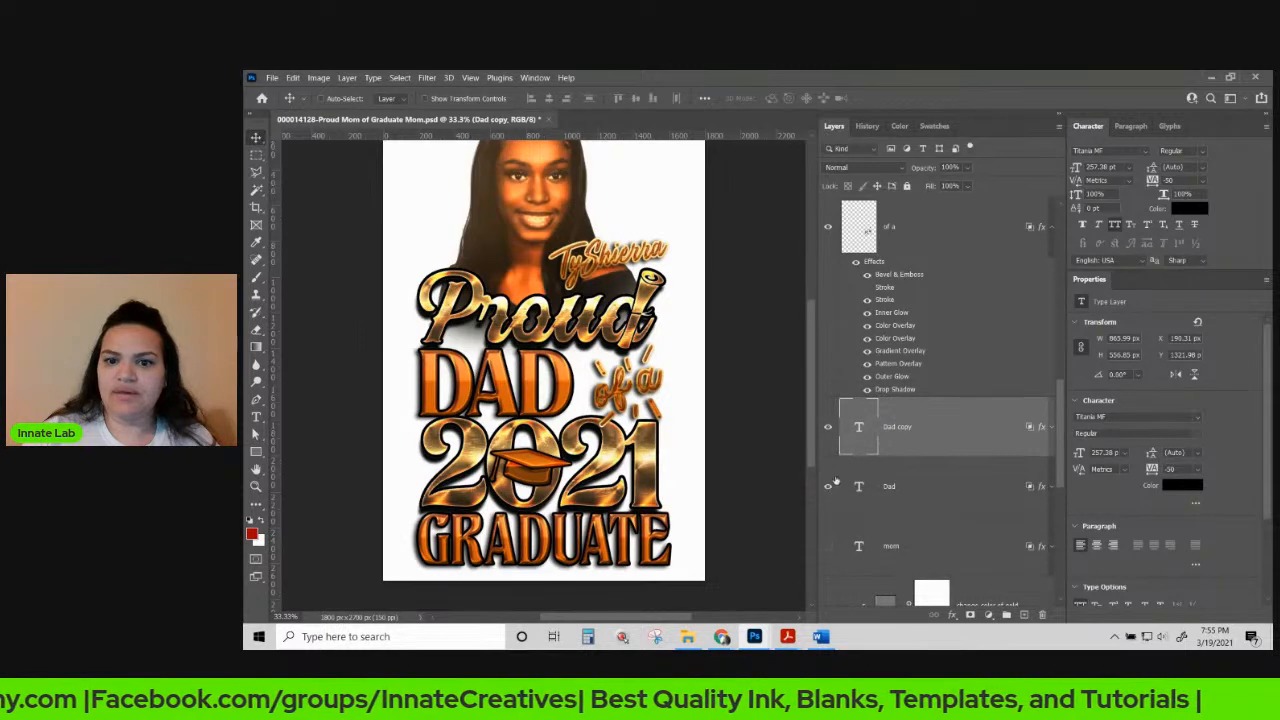
double_click(858, 427)
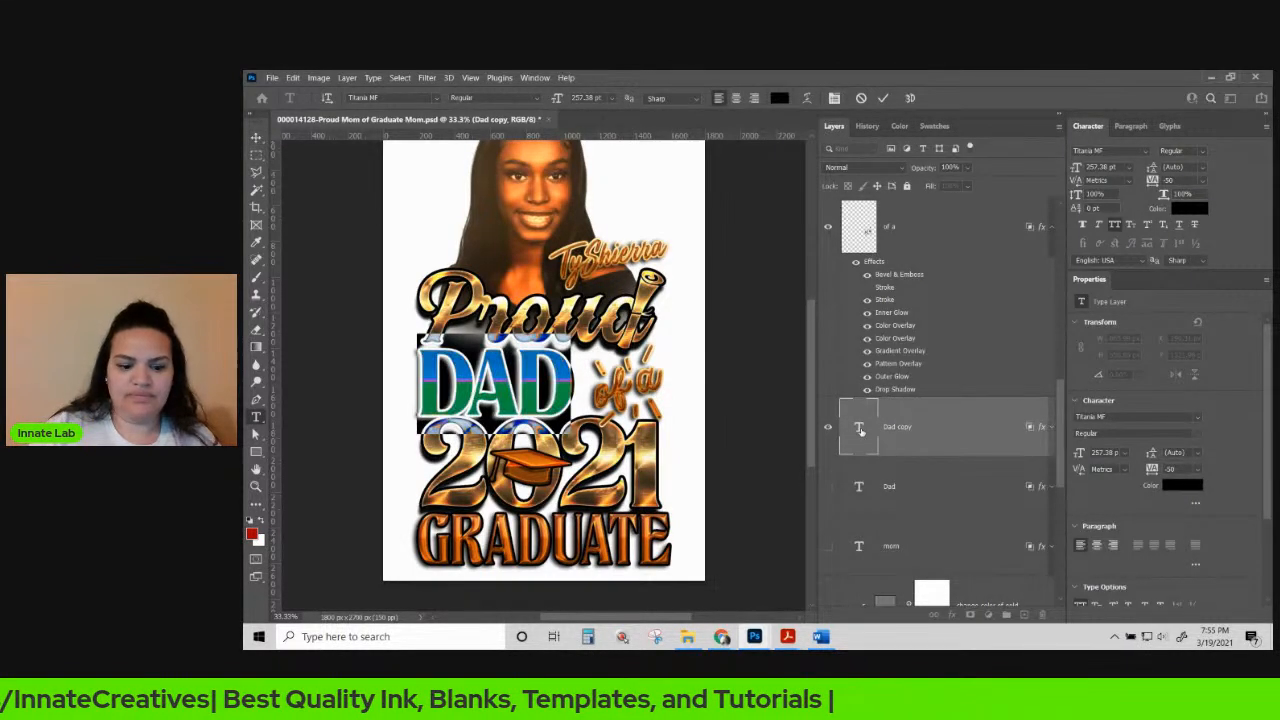
text(AUN)
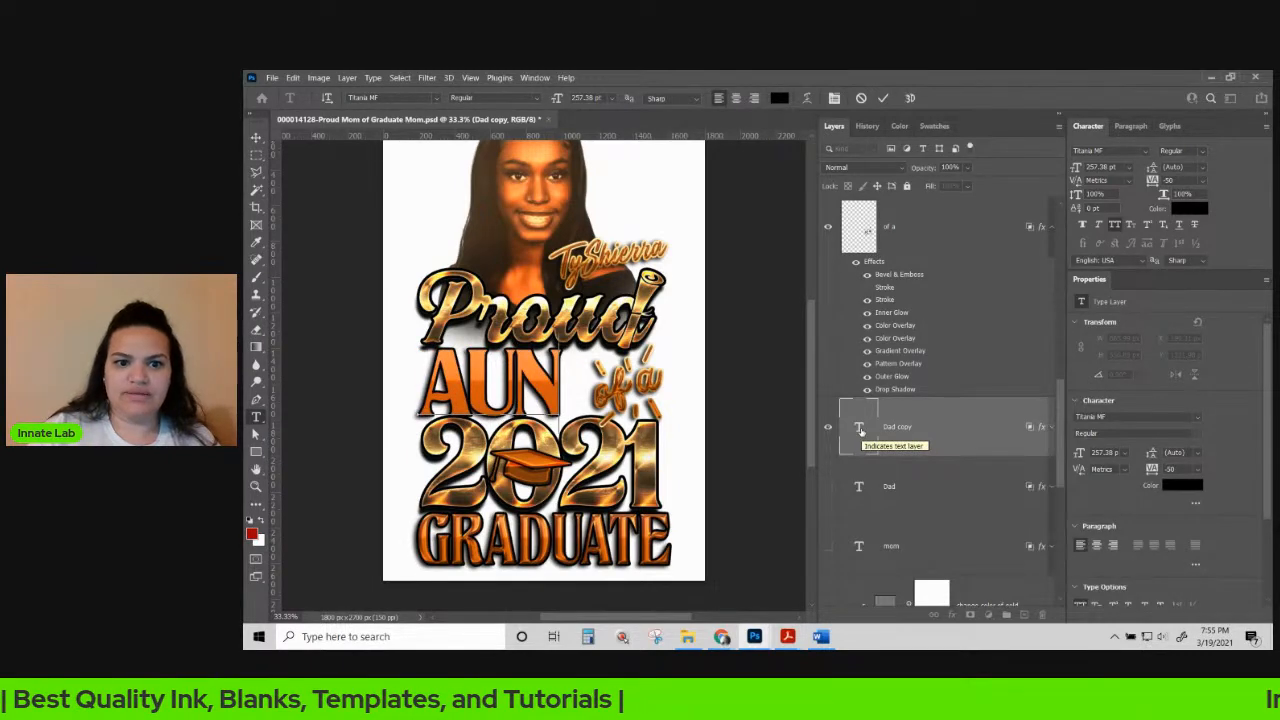
text(TIE)
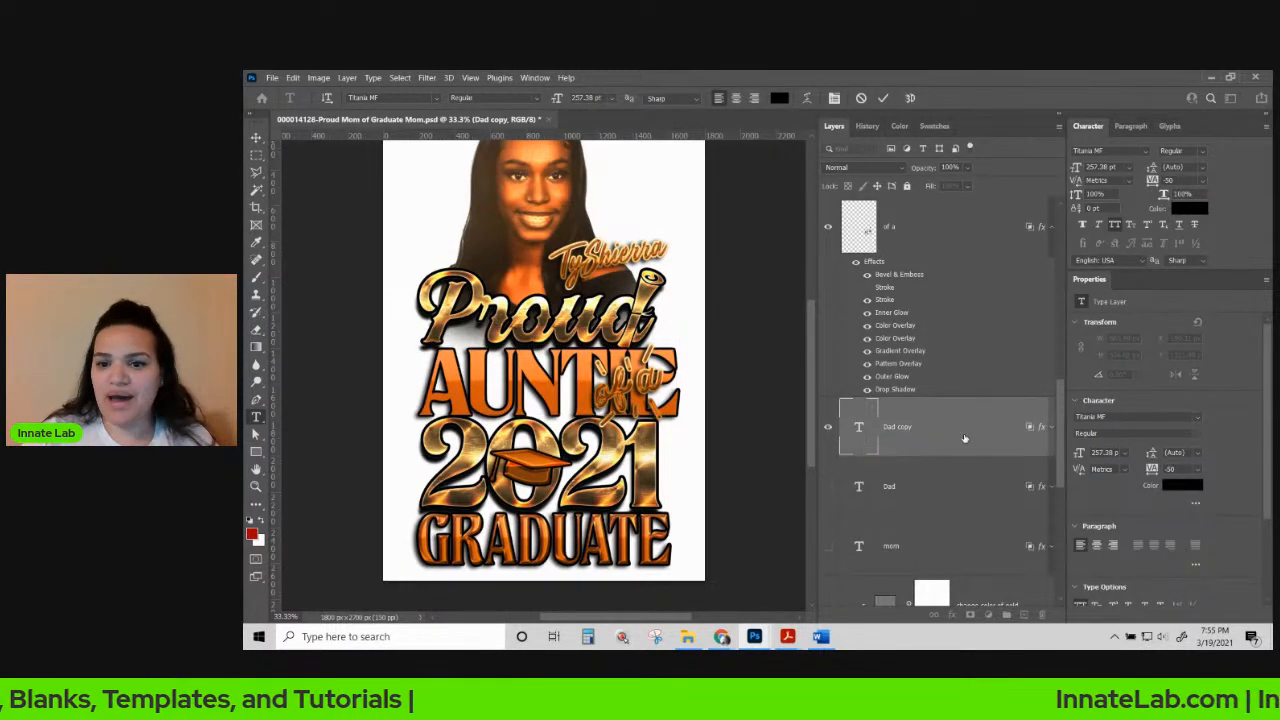
click(256, 137)
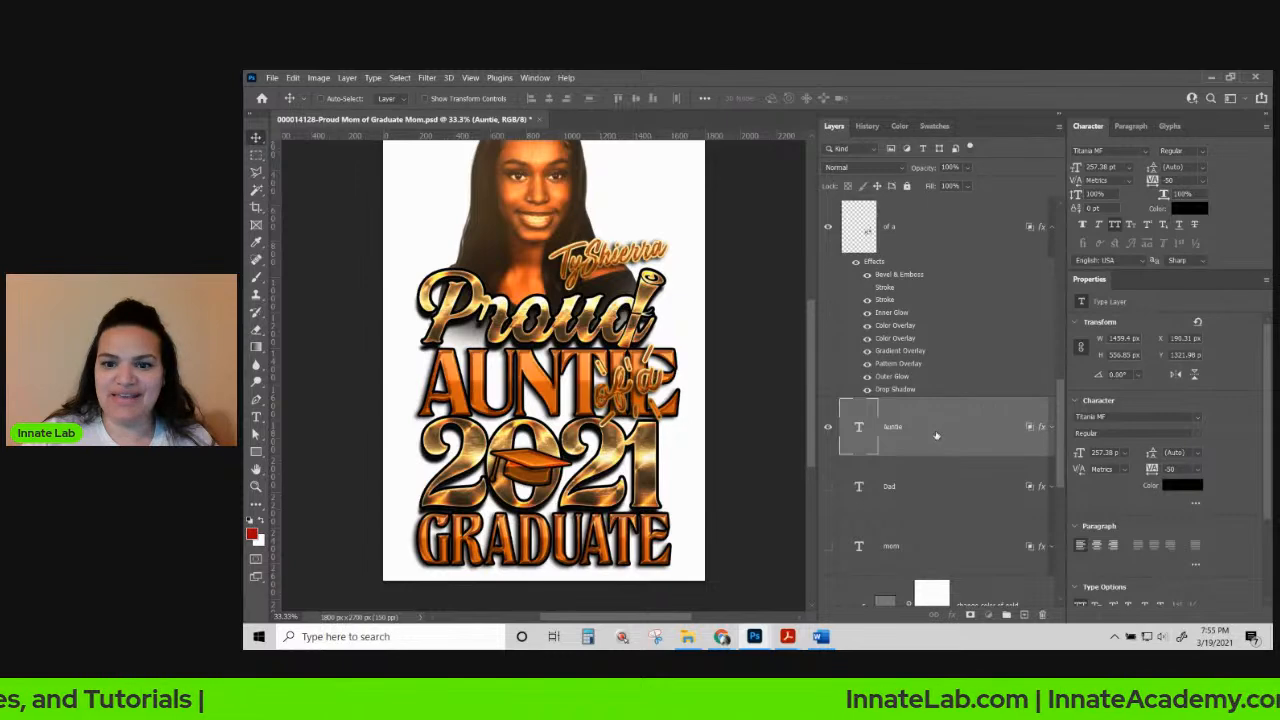
Scale AUNTIE to about 68% width and 95% height and nudge it up.
key(ctrl+t)
drag(679, 383, 597, 381)
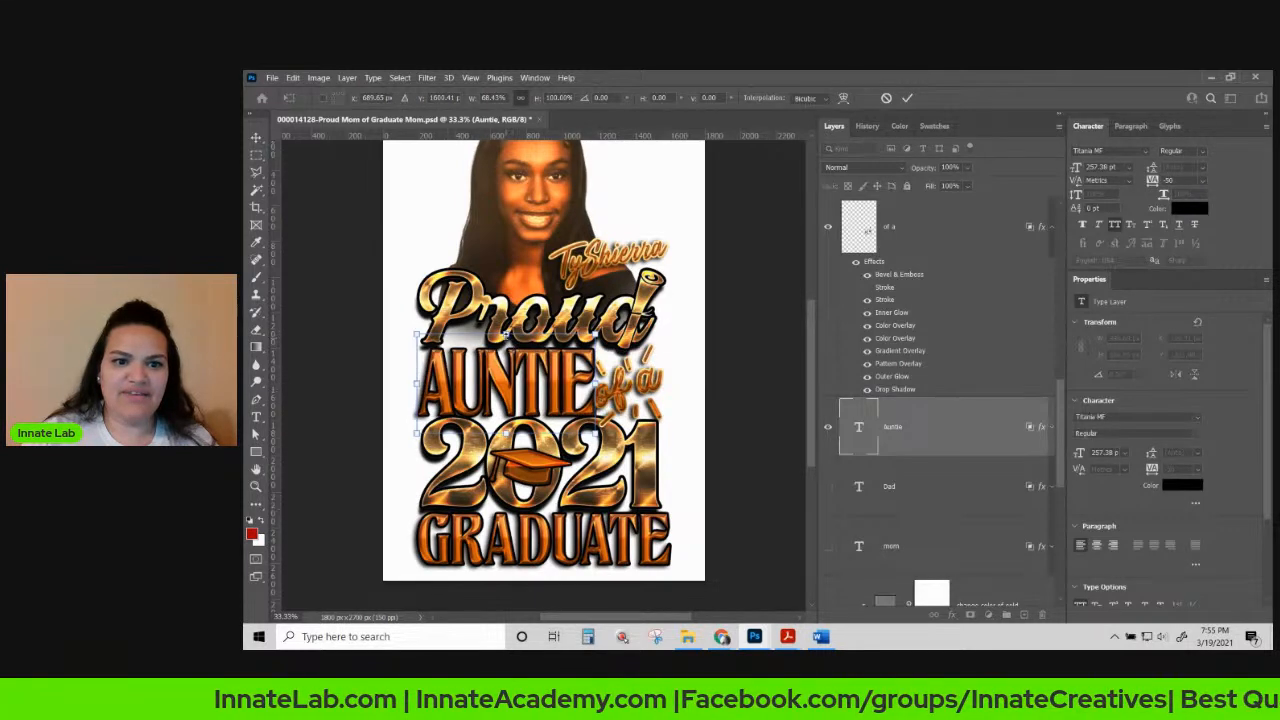
drag(507, 334, 508, 341)
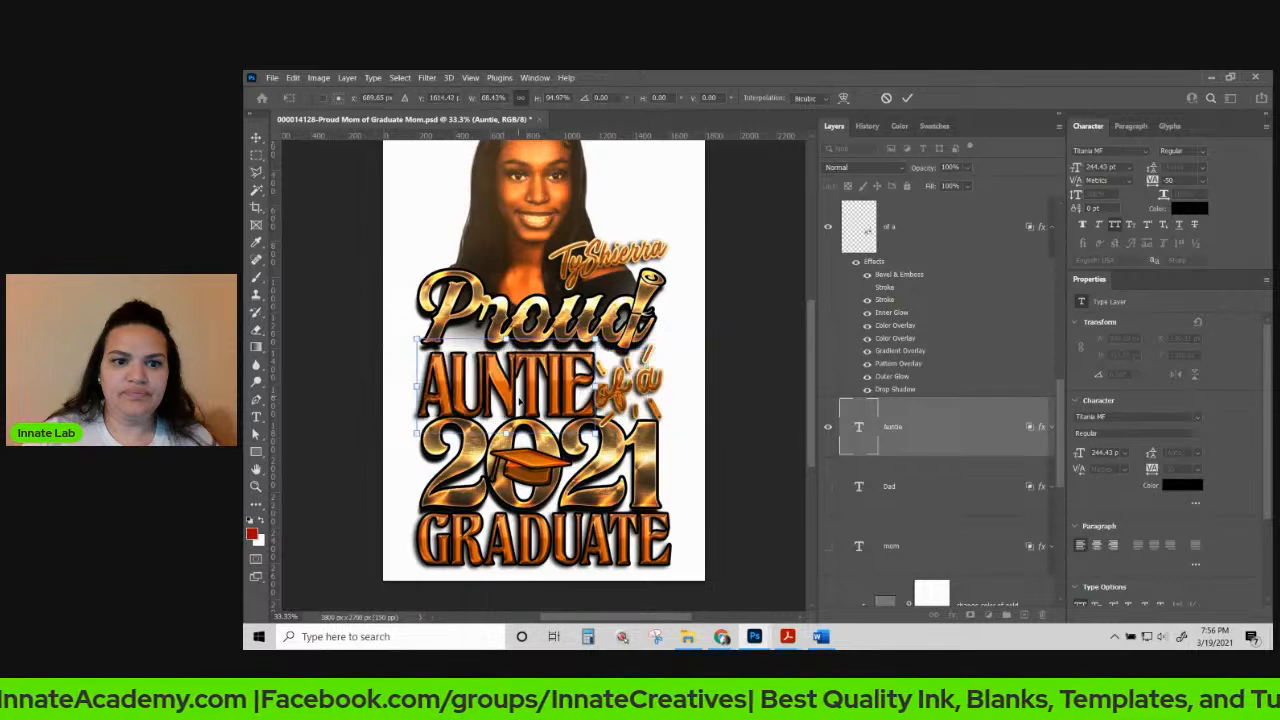
drag(510, 398, 510, 395)
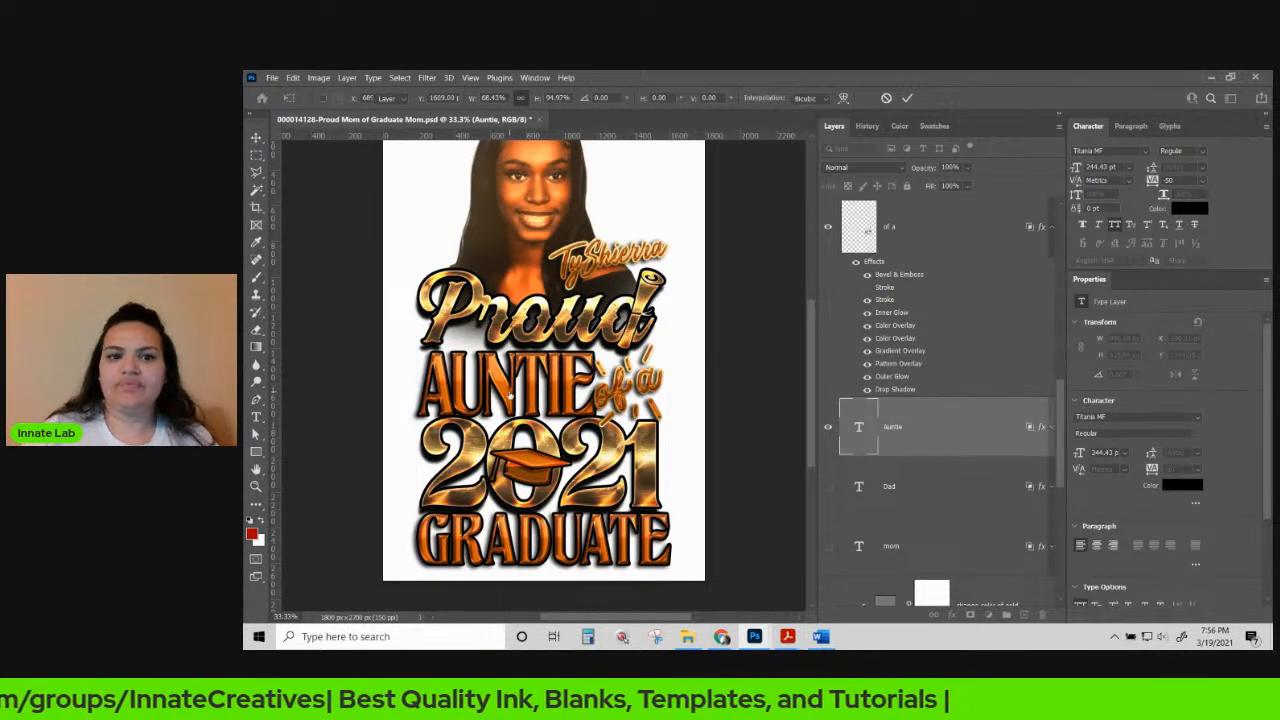
key(Return)
Show the mom layer again so the canvas reads MOM, then select the Dad layer.
scroll(922, 430, down, 3)
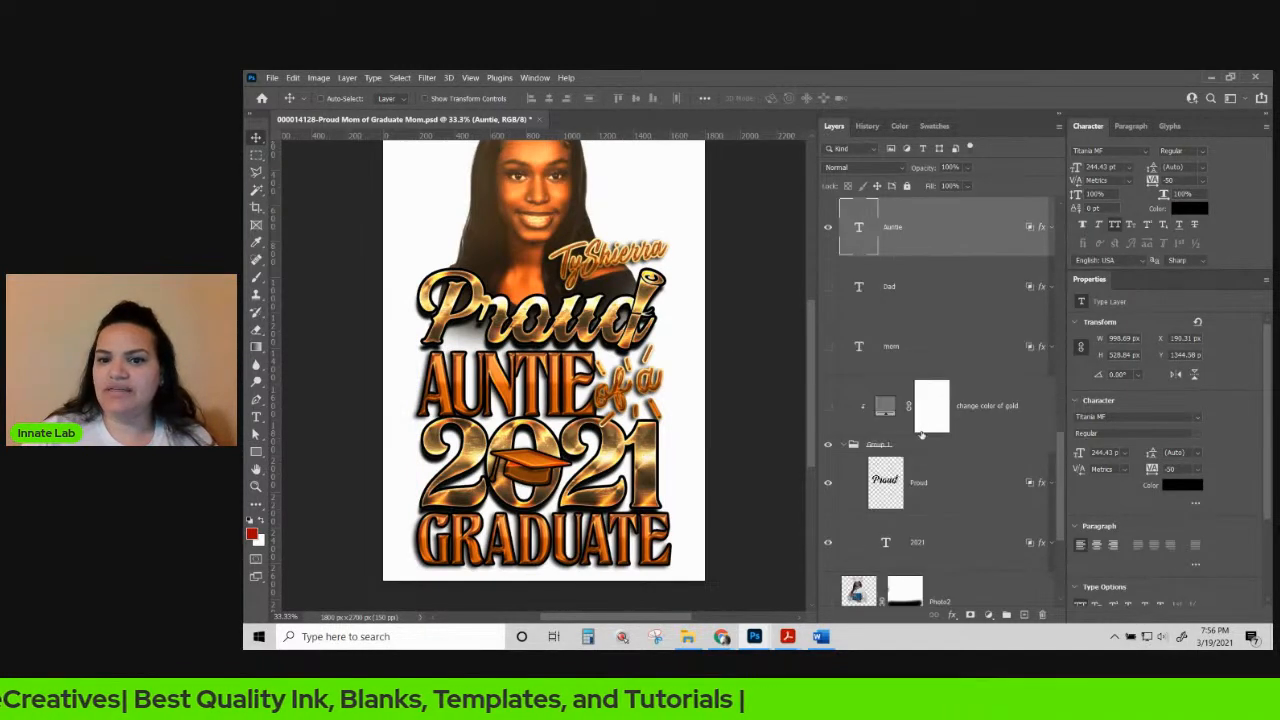
click(907, 353)
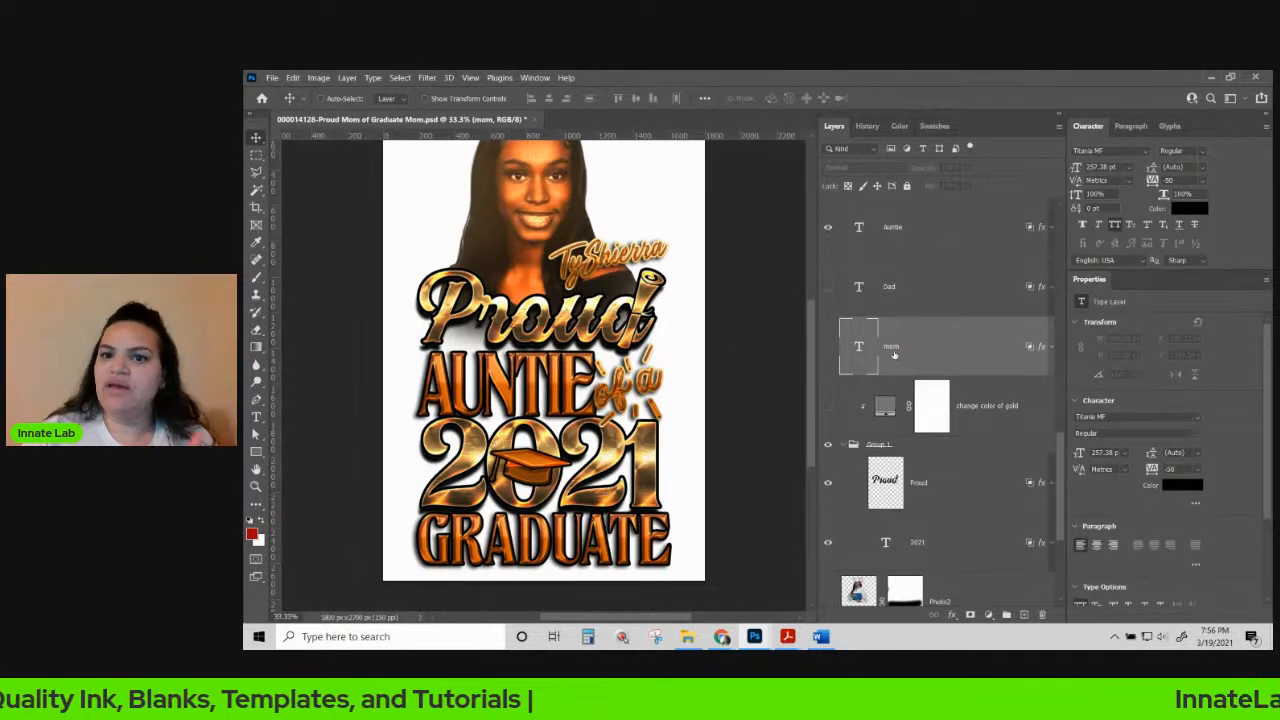
click(828, 346)
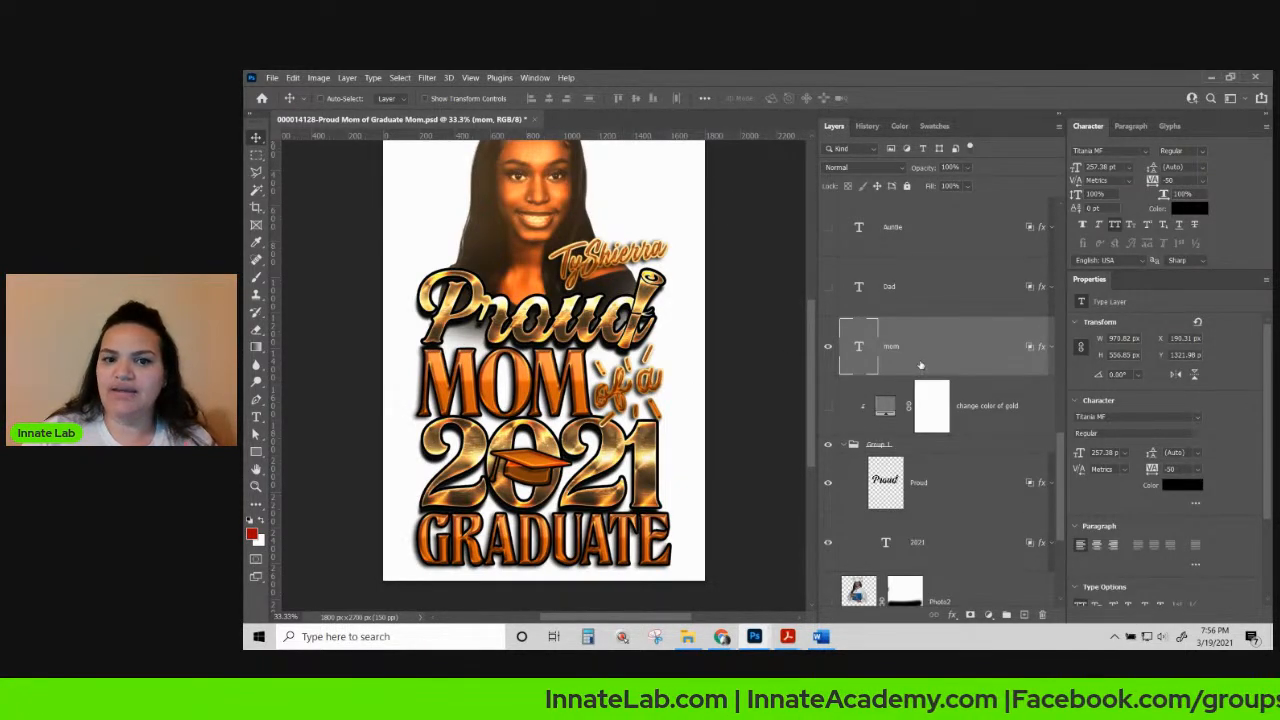
click(829, 296)
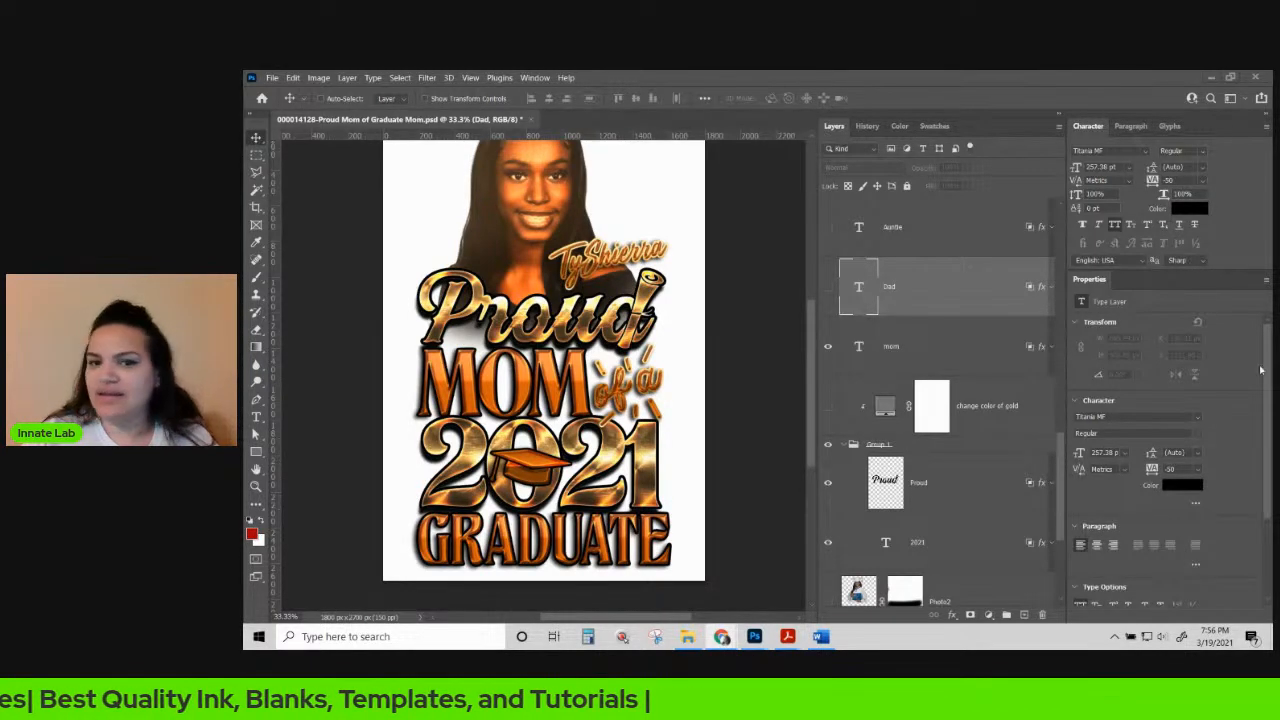
right_click(631, 256)
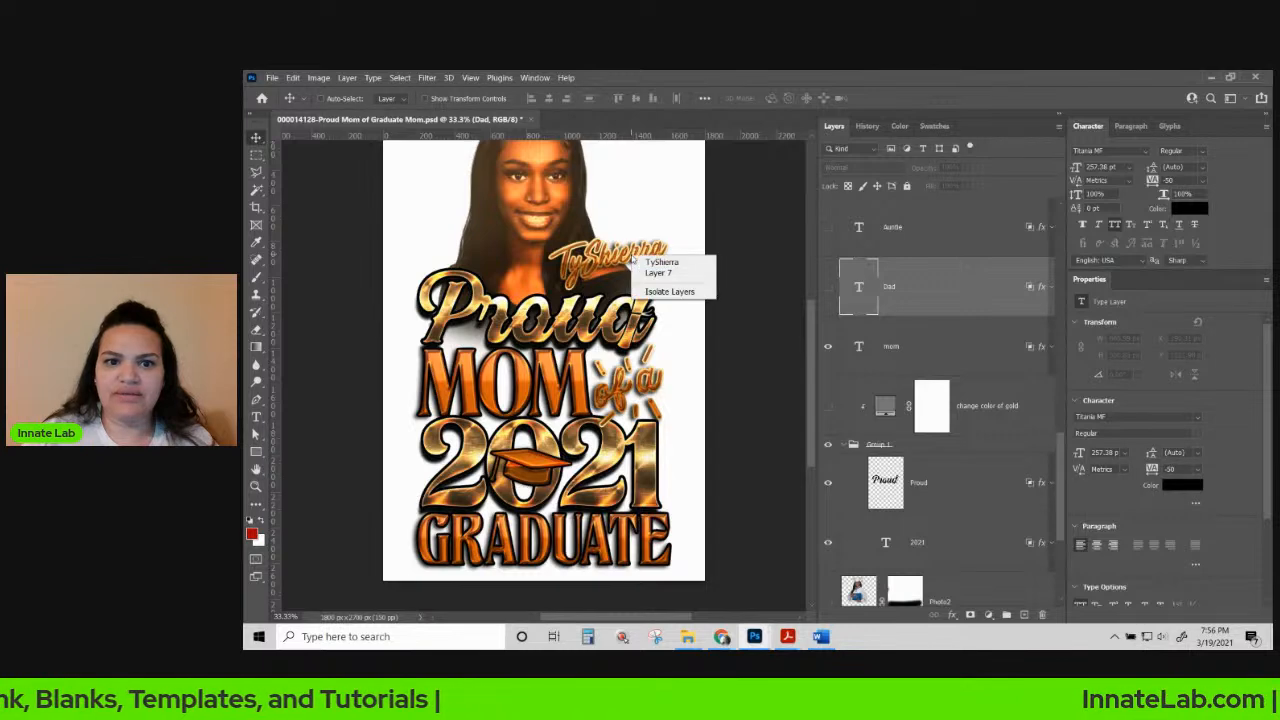
click(665, 264)
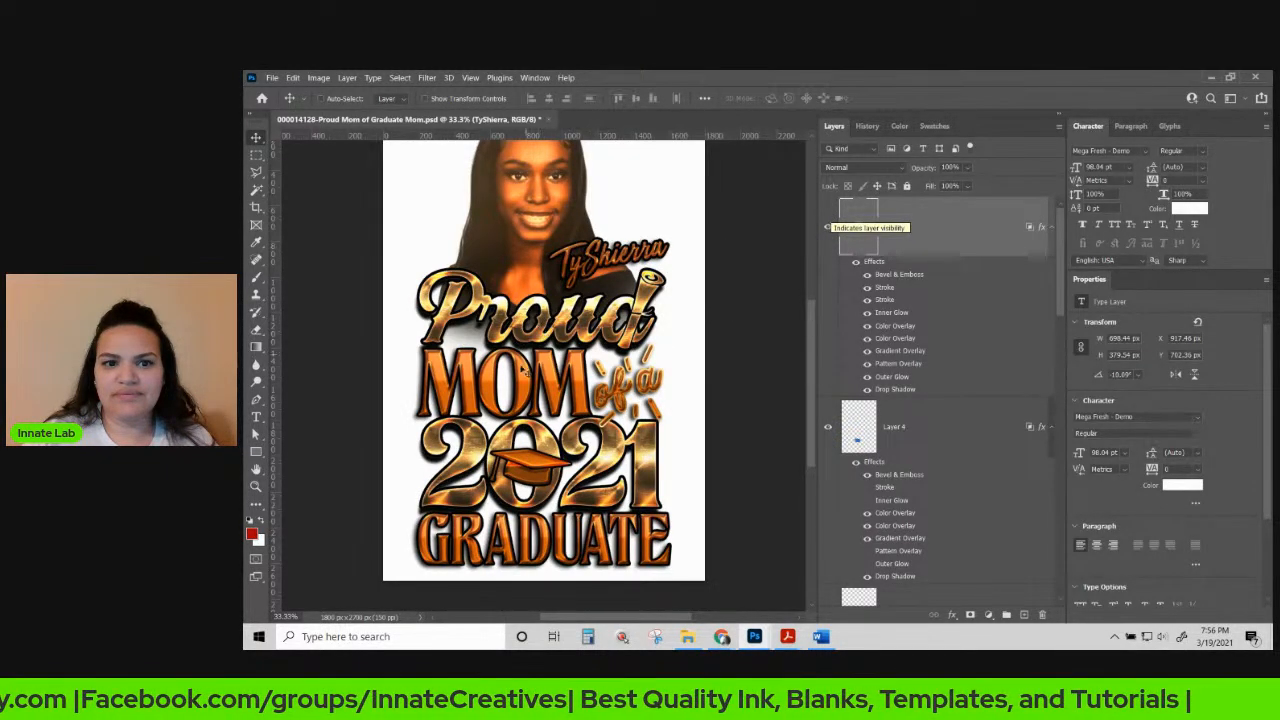
scroll(565, 372, up, 1)
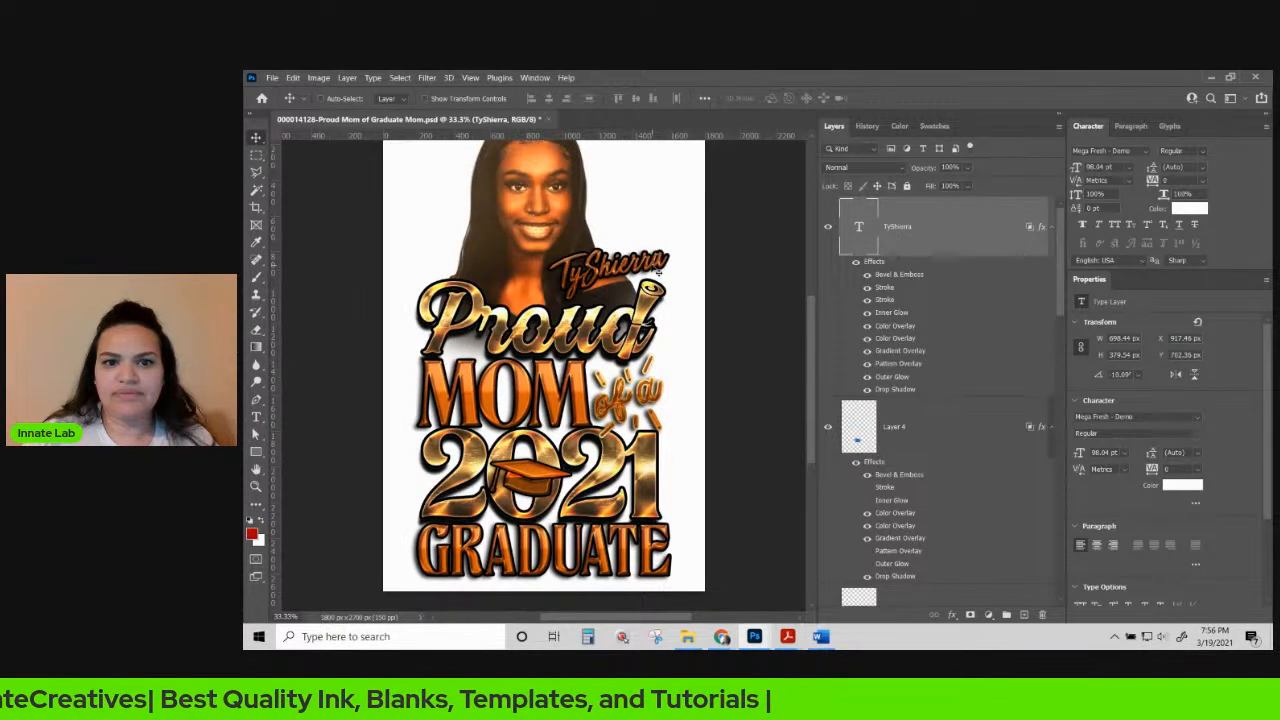
right_click(653, 265)
click(671, 273)
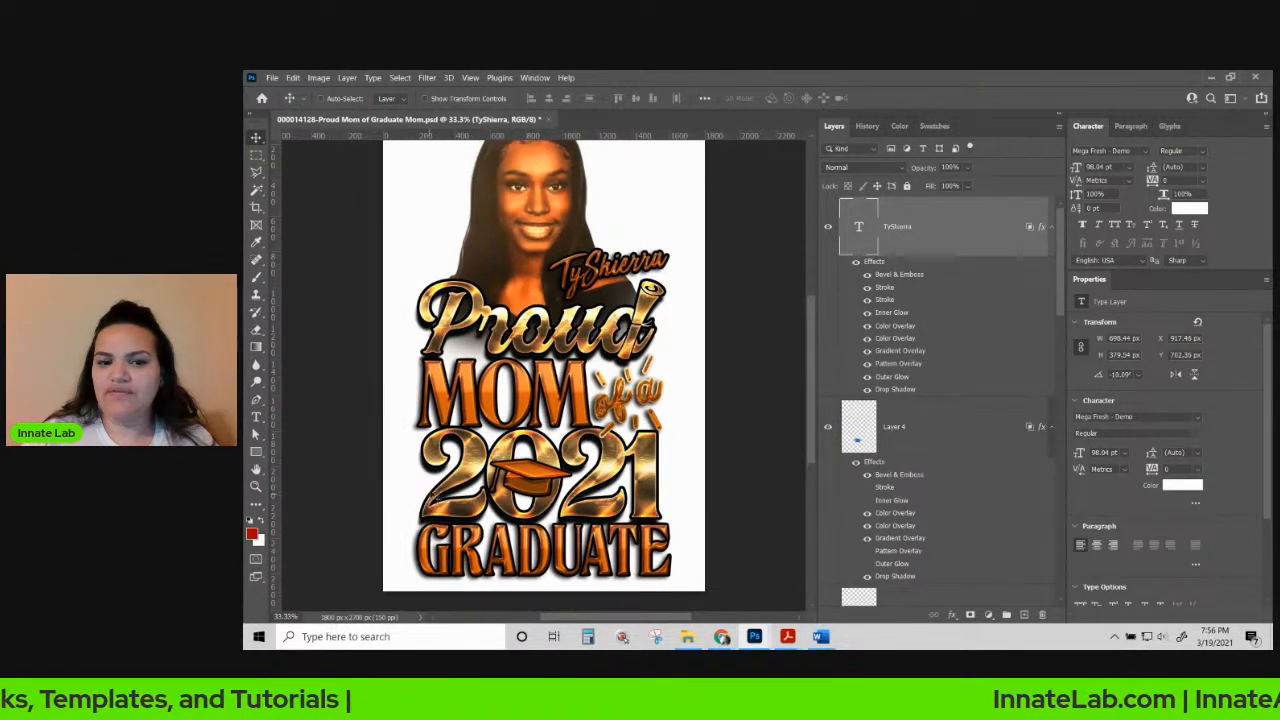
scroll(637, 471, up, 2)
scroll(645, 480, down, 2)
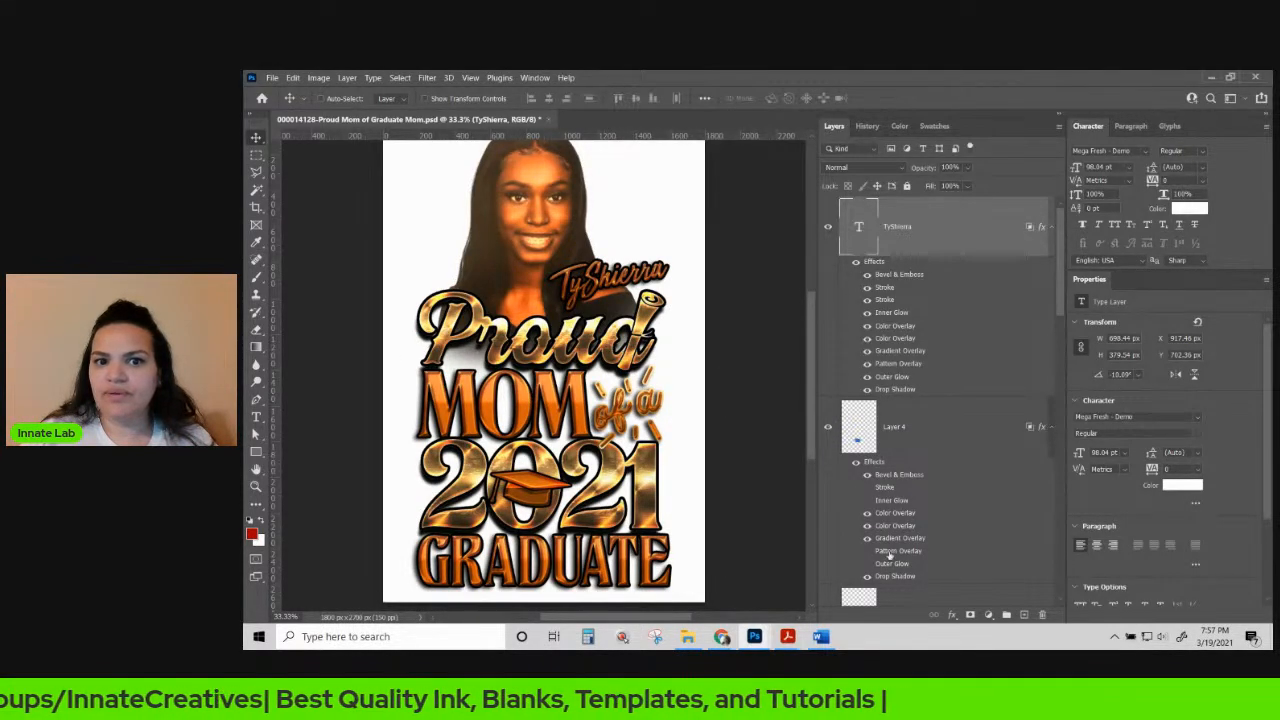
scroll(948, 340, down, 10)
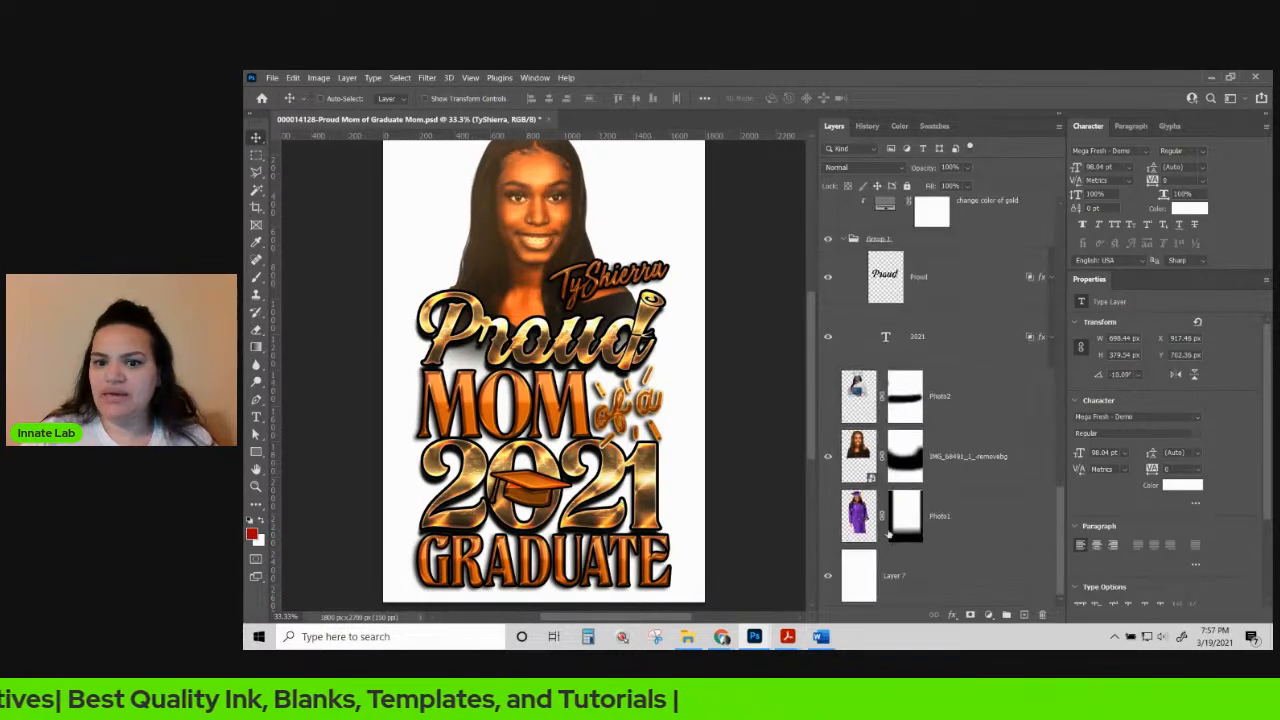
Hide the white background Layer 7 so the design sits on transparency, then bring up Save As.
click(937, 582)
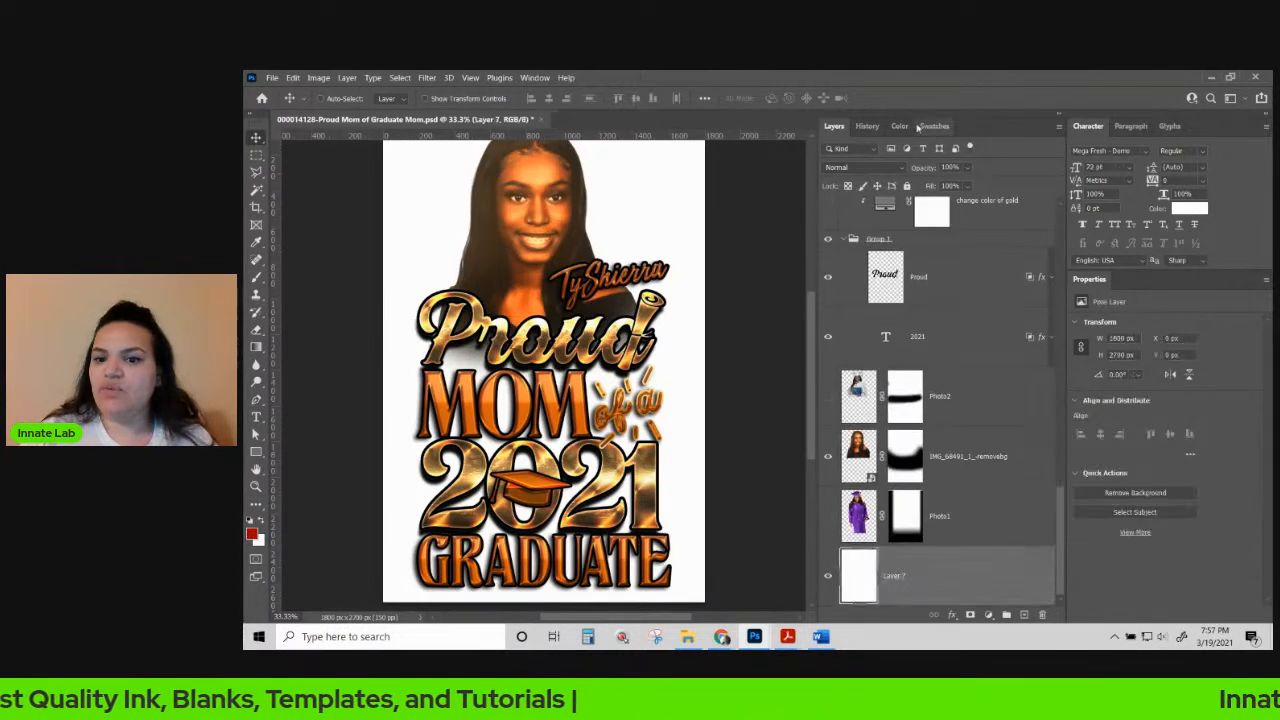
click(827, 576)
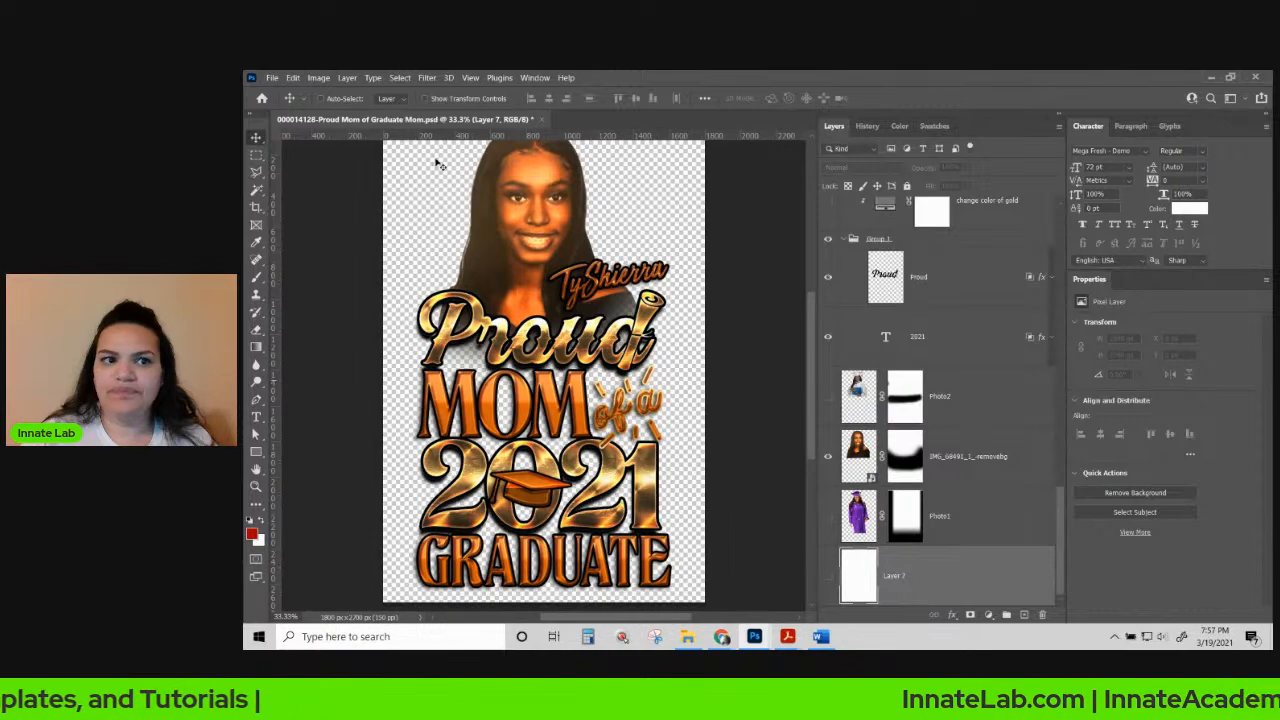
click(271, 77)
click(322, 238)
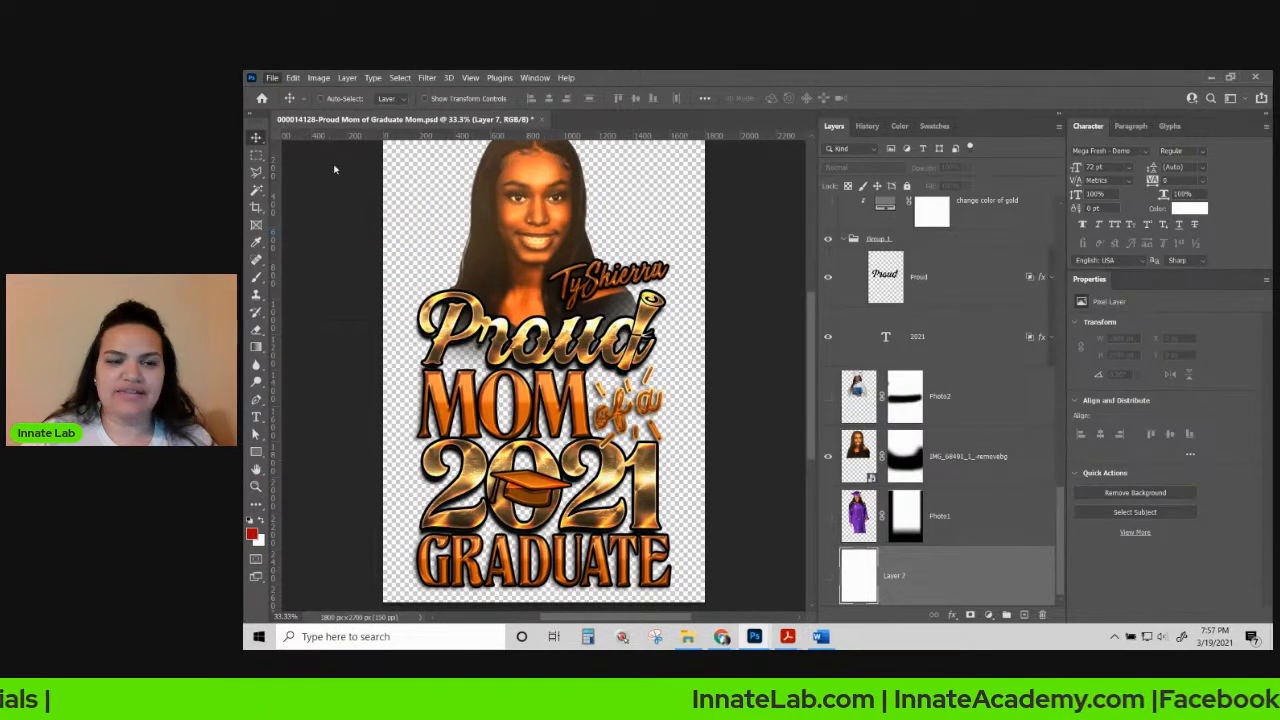
Save the design as a PNG copy in Client files without replacing the existing PSD.
click(813, 573)
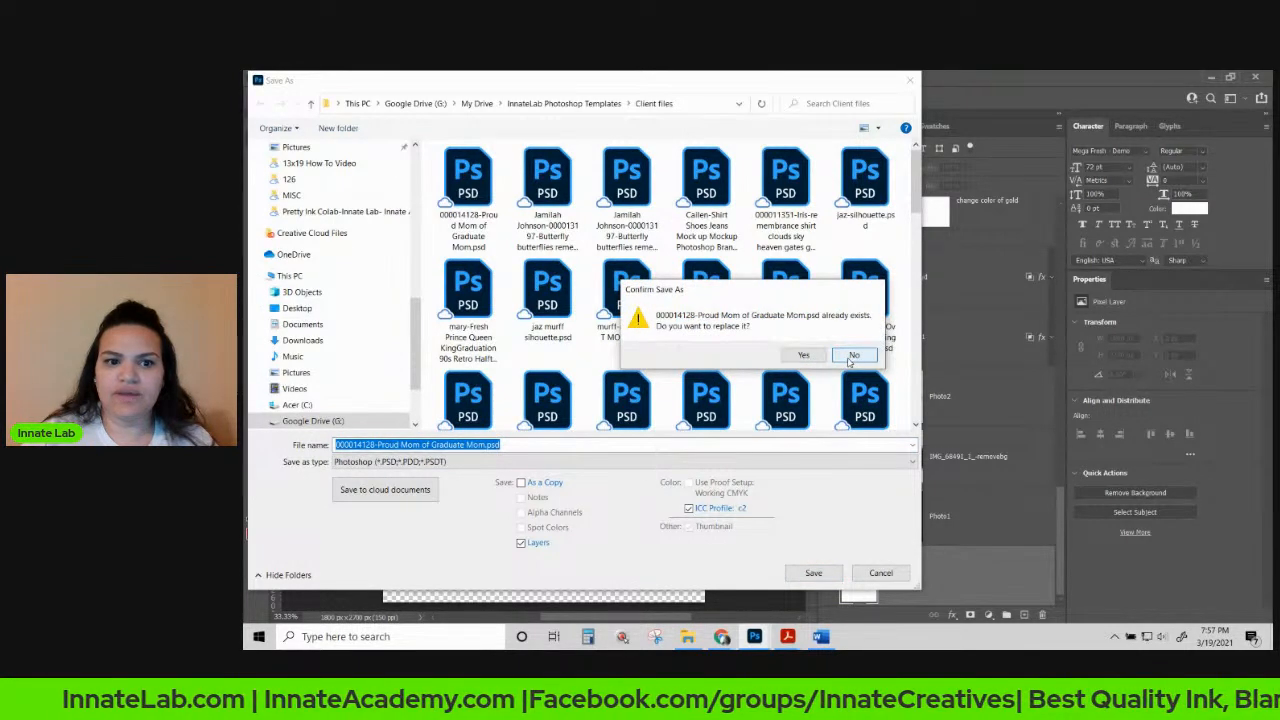
click(852, 356)
click(390, 462)
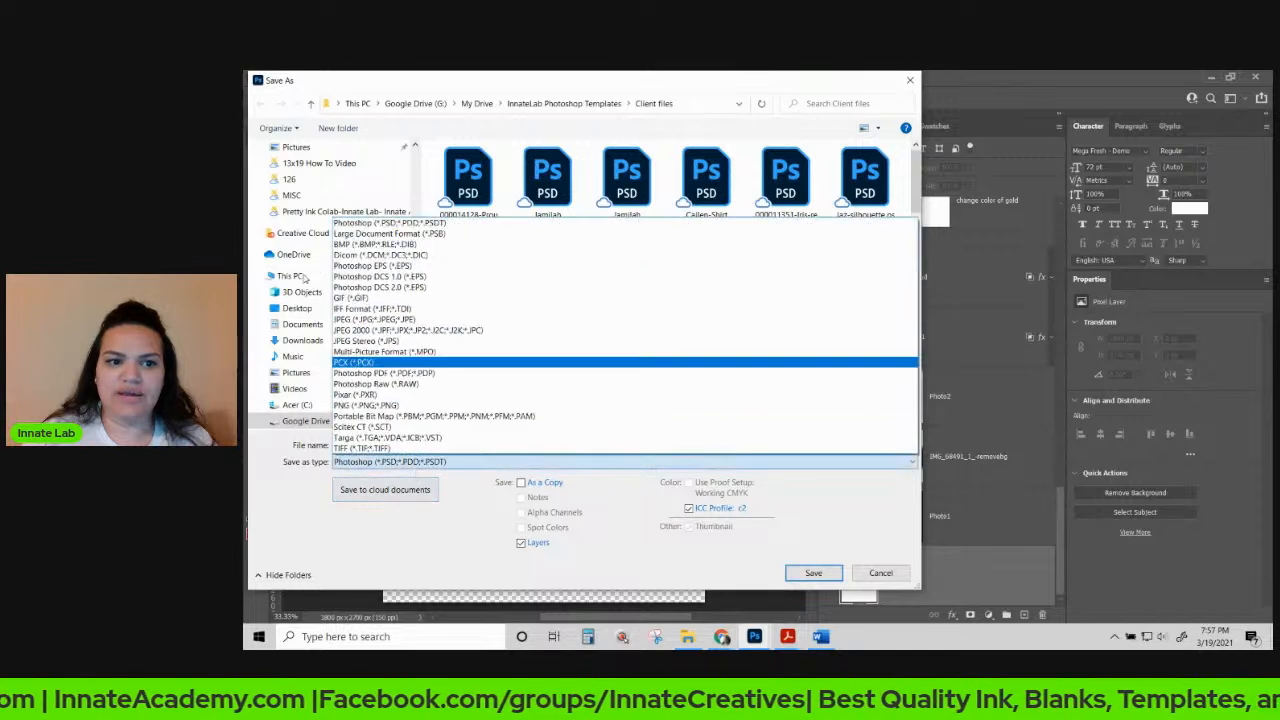
click(362, 405)
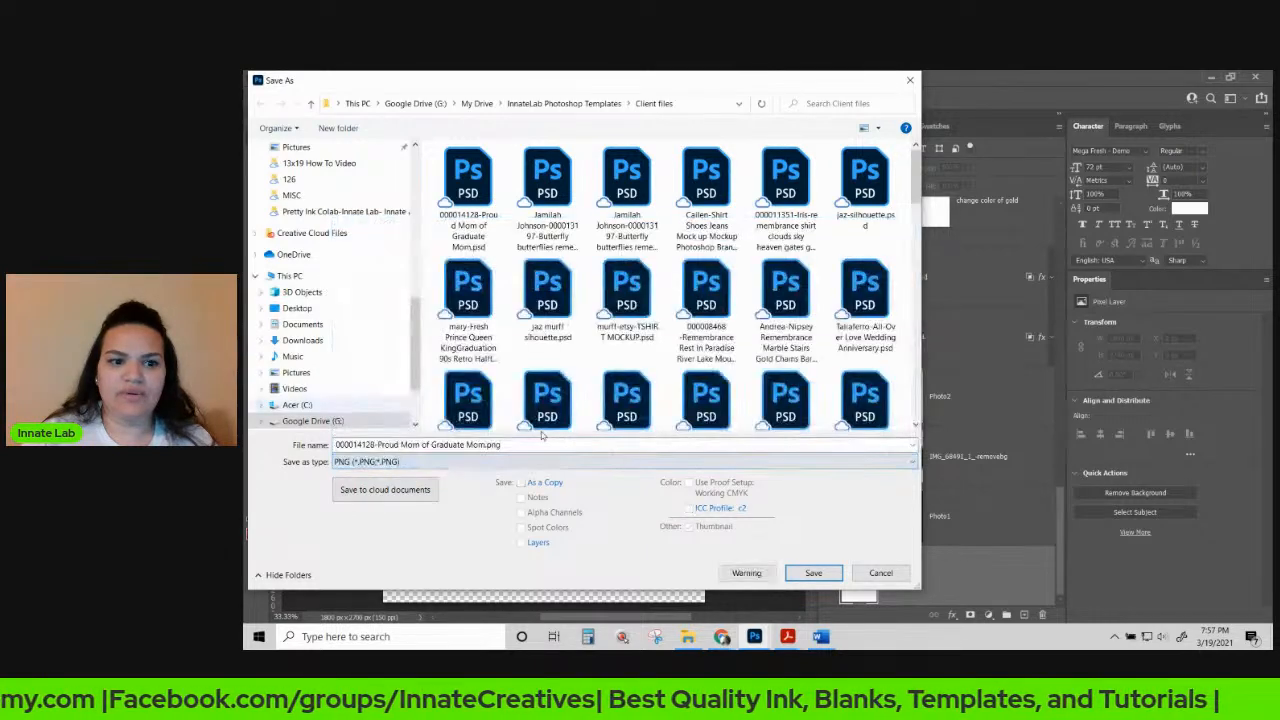
click(815, 574)
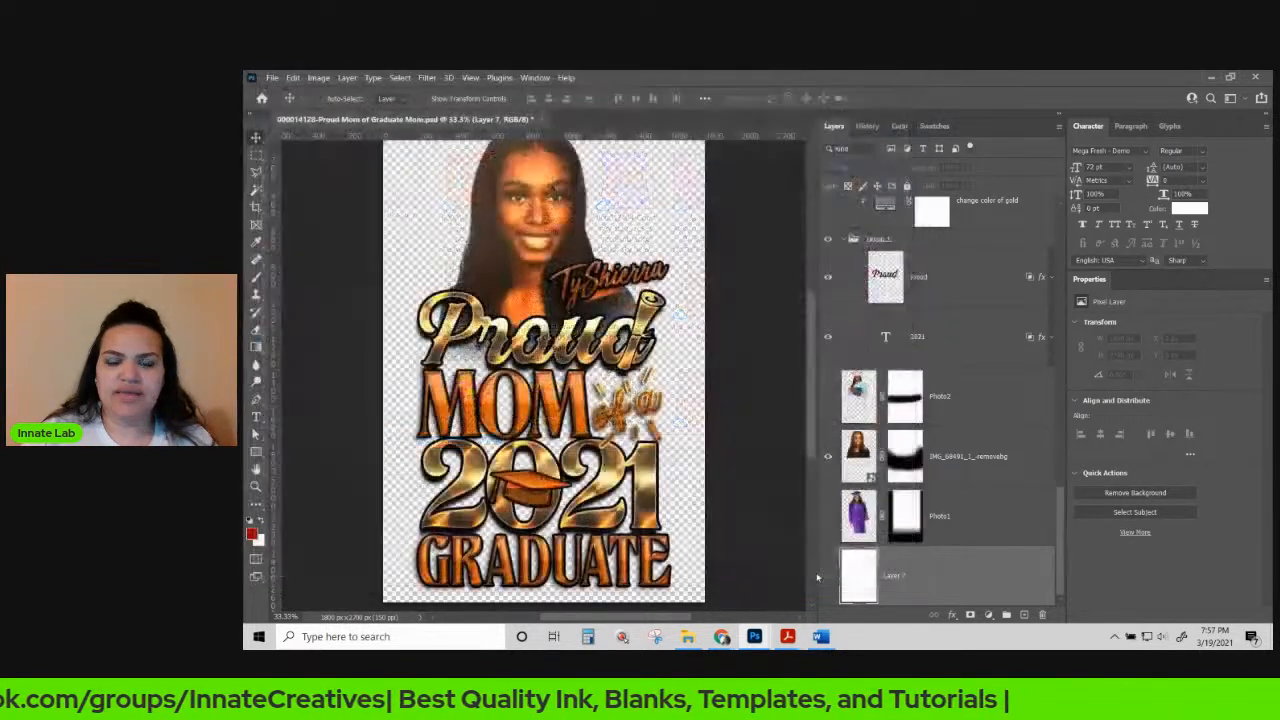
Accept the PNG Format Options, then save the layered PSD with the background hidden.
click(836, 372)
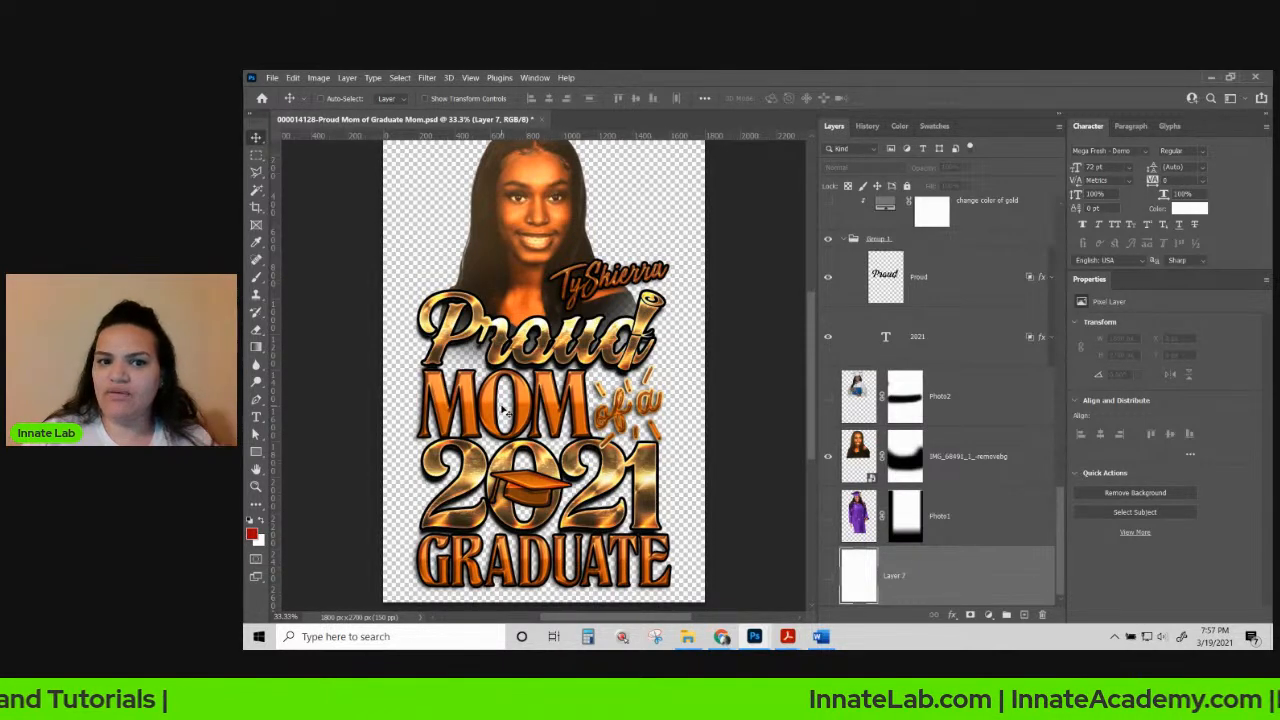
click(273, 79)
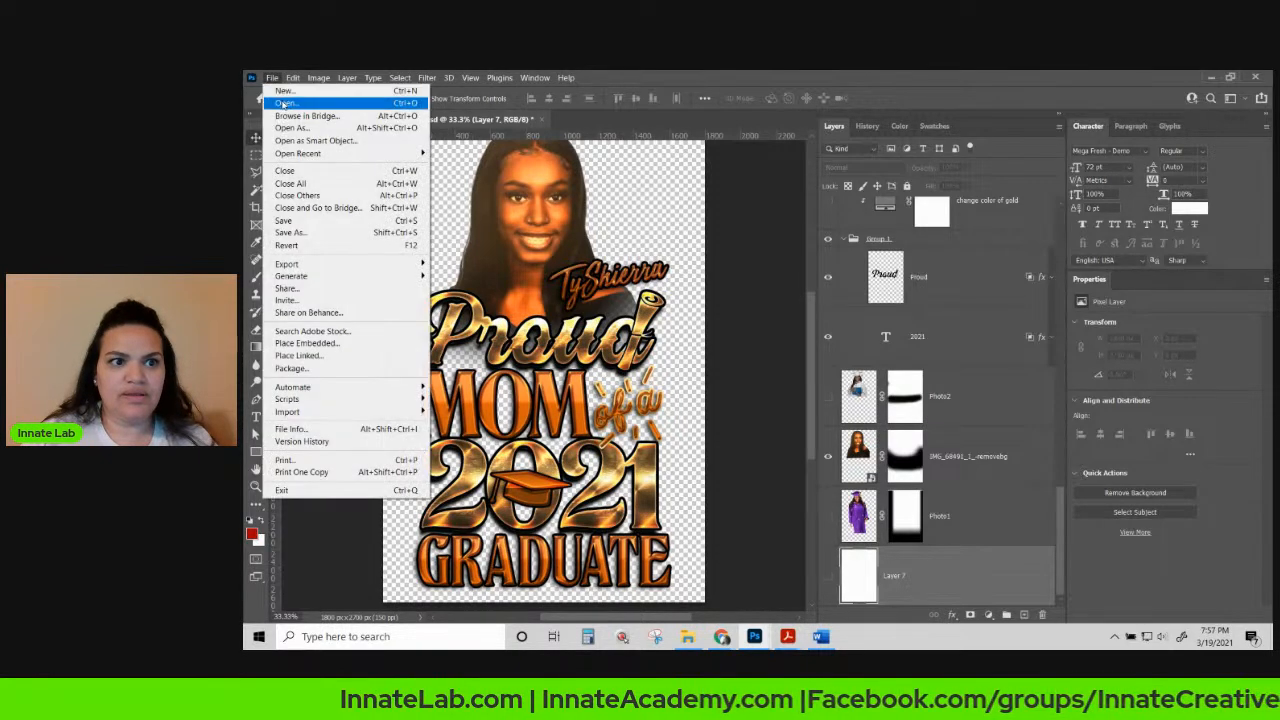
click(315, 224)
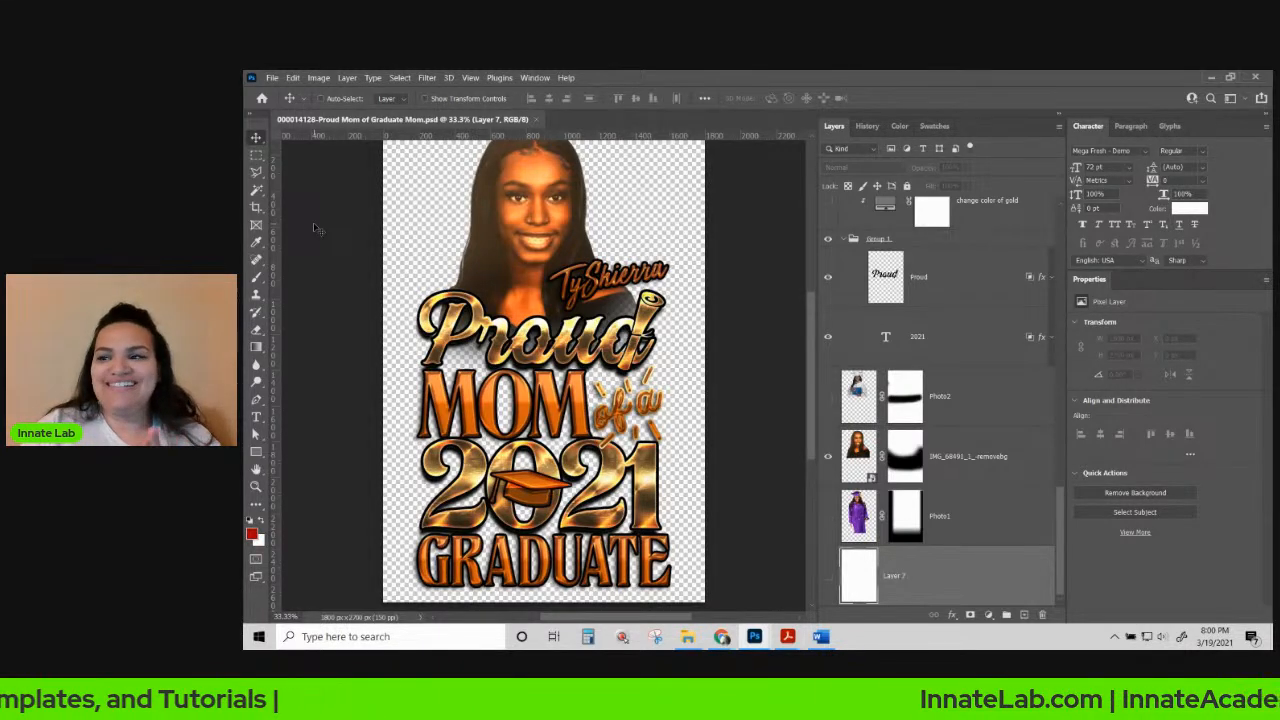
click(271, 77)
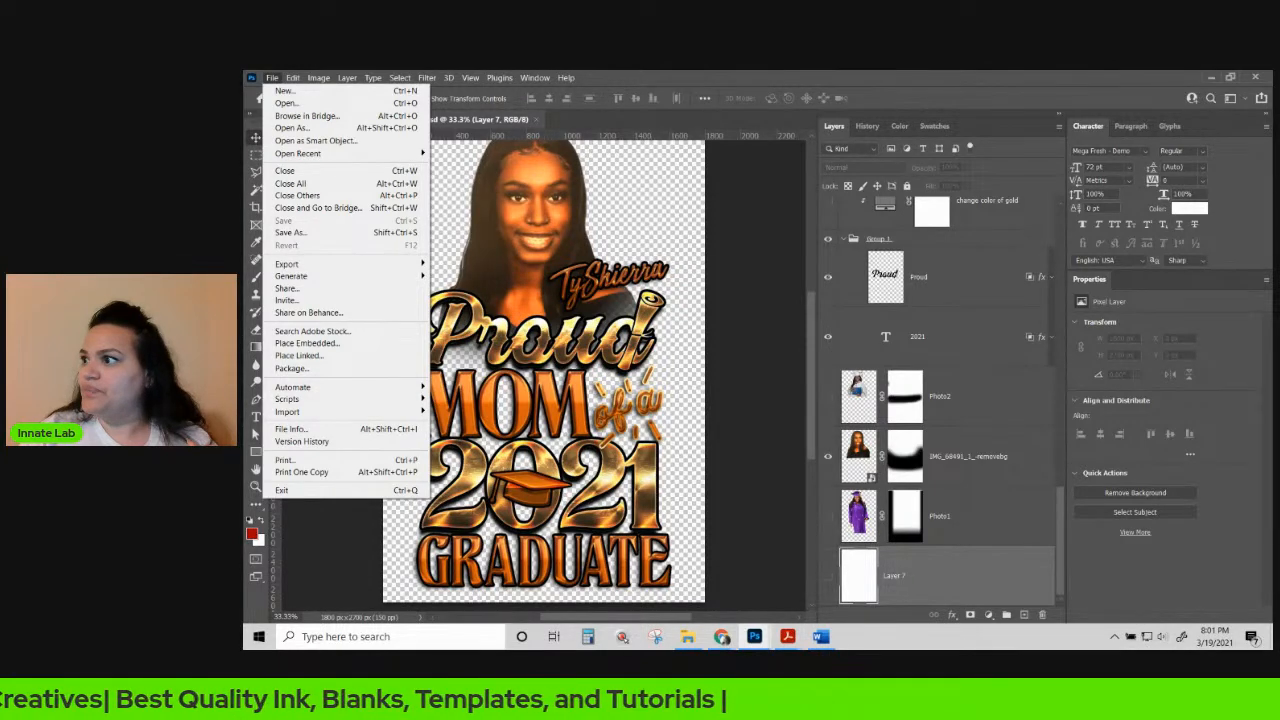
click(722, 637)
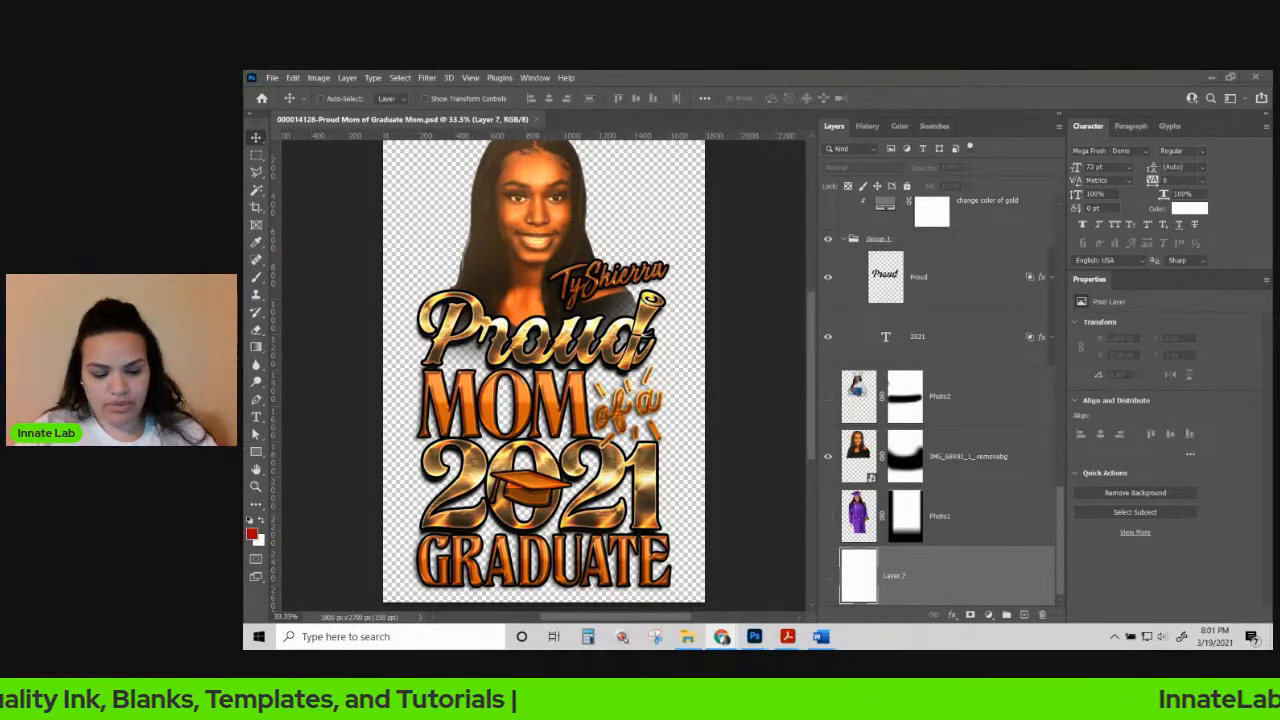